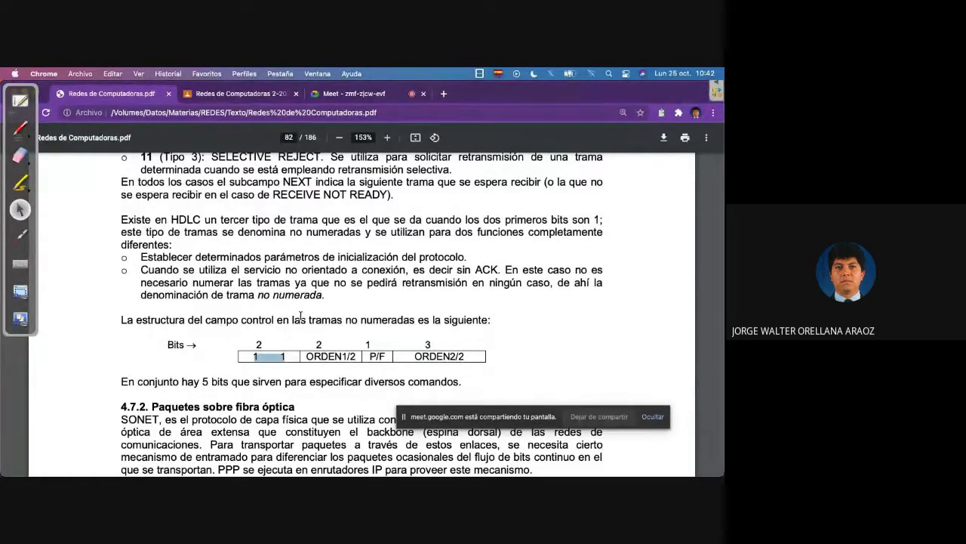
# Step: Highlight "tramas no numeradas" in the PDF's control field sentence, switch to Excel, and create a blank workbook
pyautogui.moveTo(299, 319); pyautogui.dragTo(415, 321)
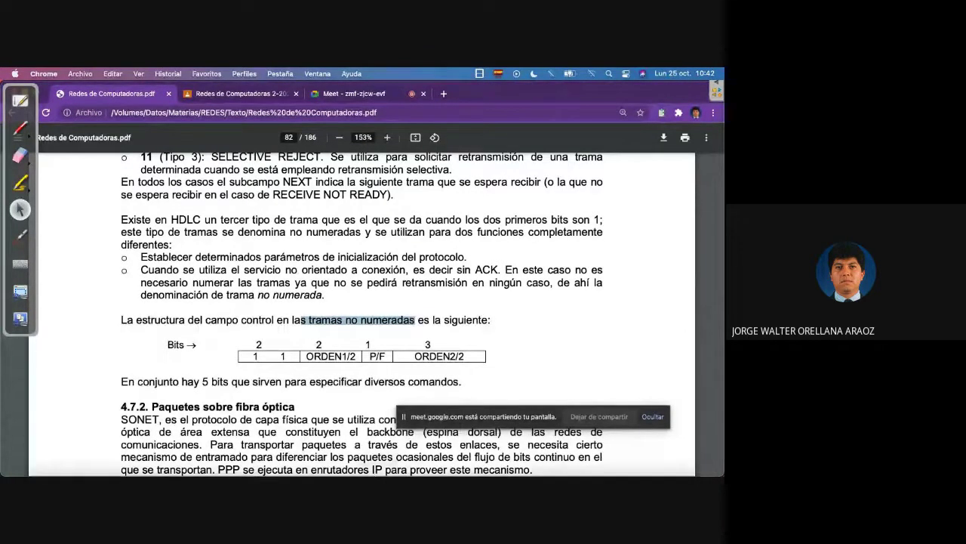
pyautogui.click(298, 456)
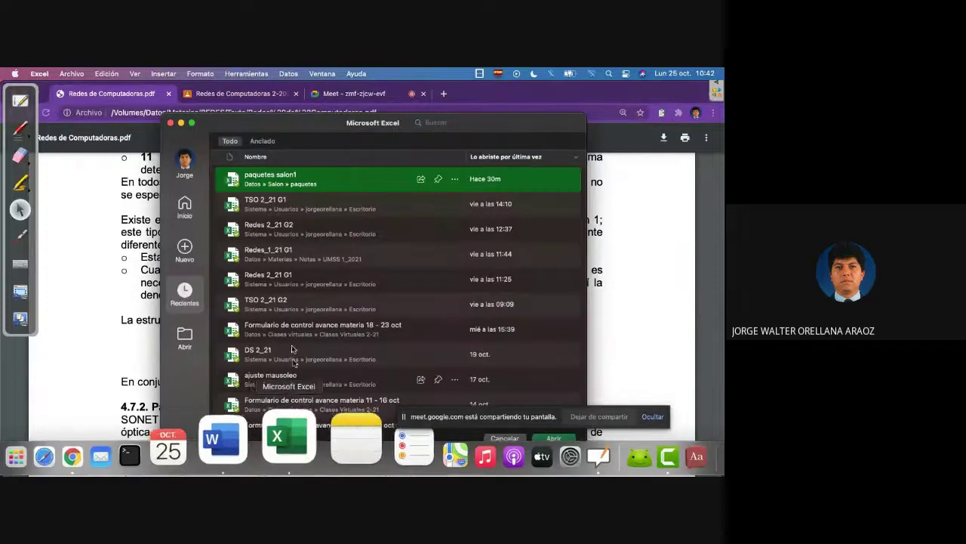
pyautogui.click(184, 249)
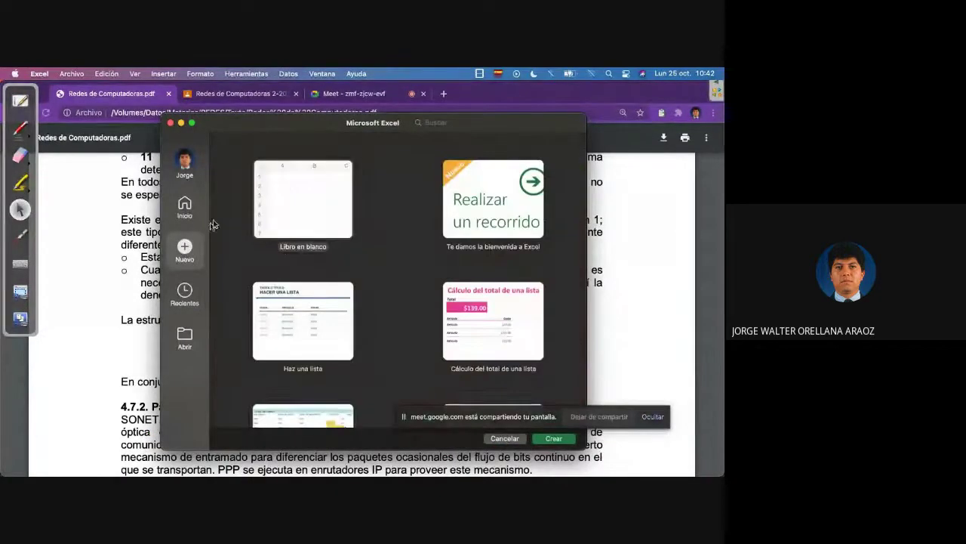
pyautogui.doubleClick(291, 187)
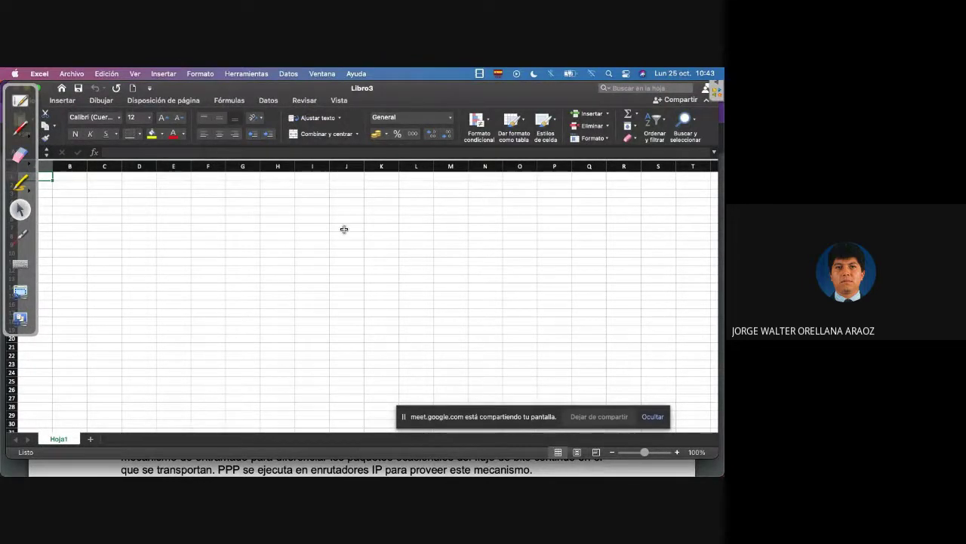
# Step: Open the OpenBoard whiteboard and dismiss it together with its floating palette, returning to the blank Excel workbook
pyautogui.click(20, 104)
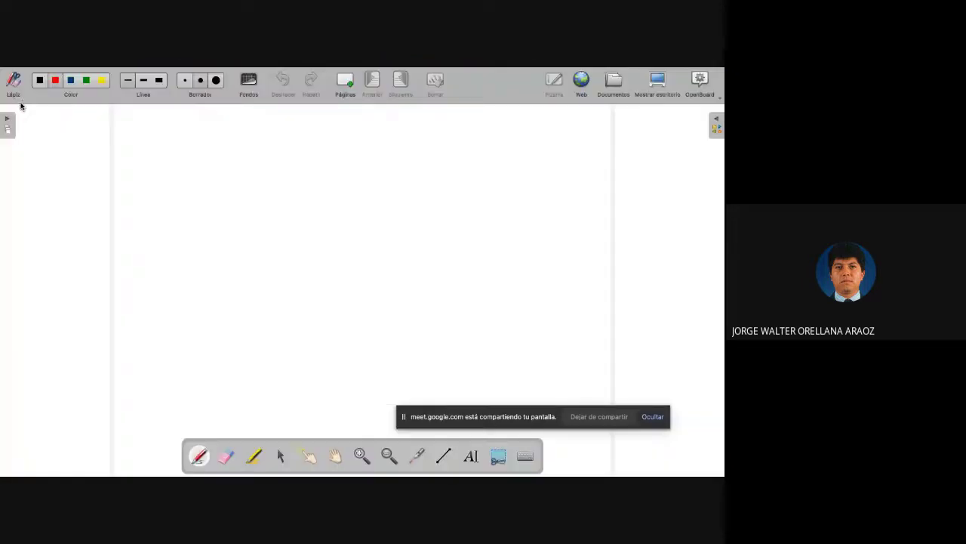
pyautogui.click(658, 83)
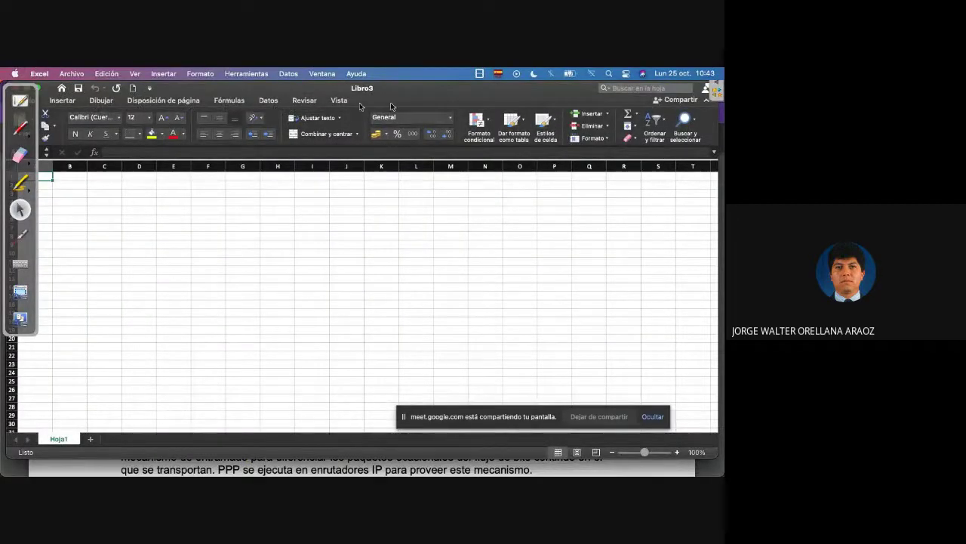
pyautogui.click(20, 102)
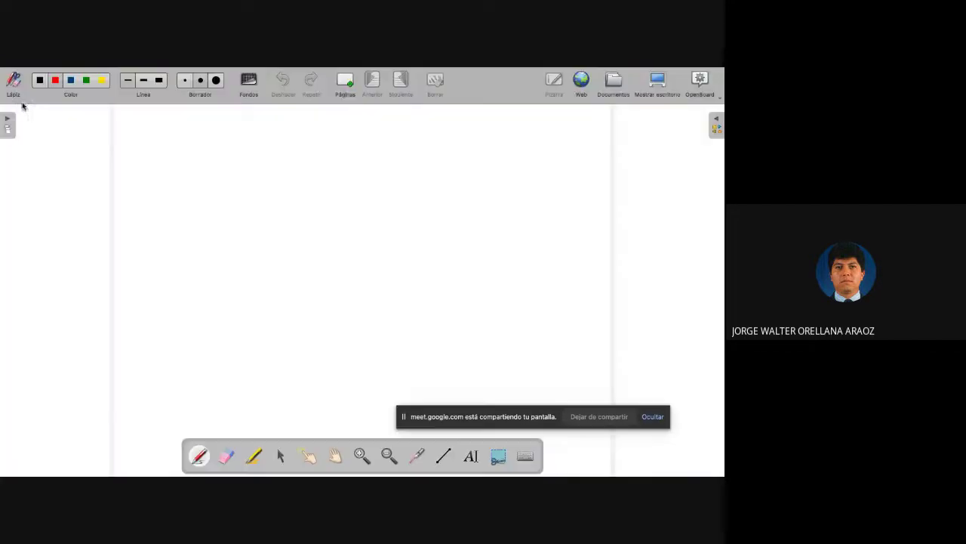
pyautogui.click(714, 100)
pyautogui.click(648, 249)
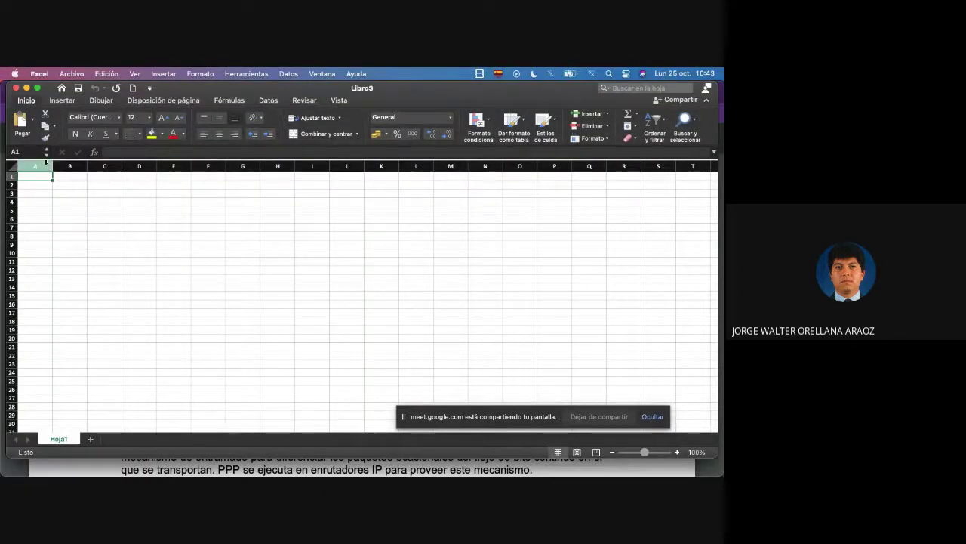
# Step: Narrow columns A through N and O through Y into small bit-sized cells, with O through Y 3.67 wide
pyautogui.moveTo(47, 167)
pyautogui.mouseDown()
pyautogui.moveTo(501, 168)
pyautogui.moveTo(478, 167)
pyautogui.mouseUp()
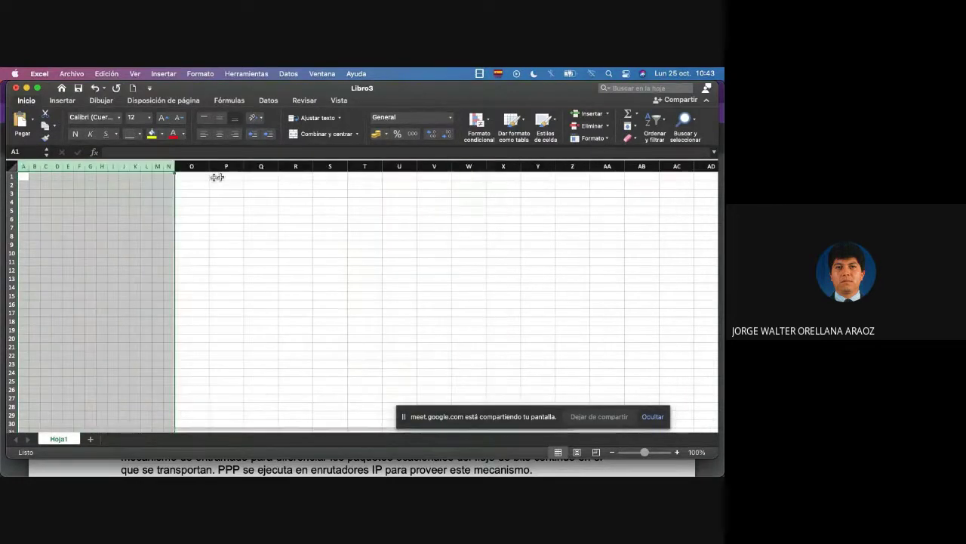
pyautogui.moveTo(174, 166); pyautogui.dragTo(571, 165)
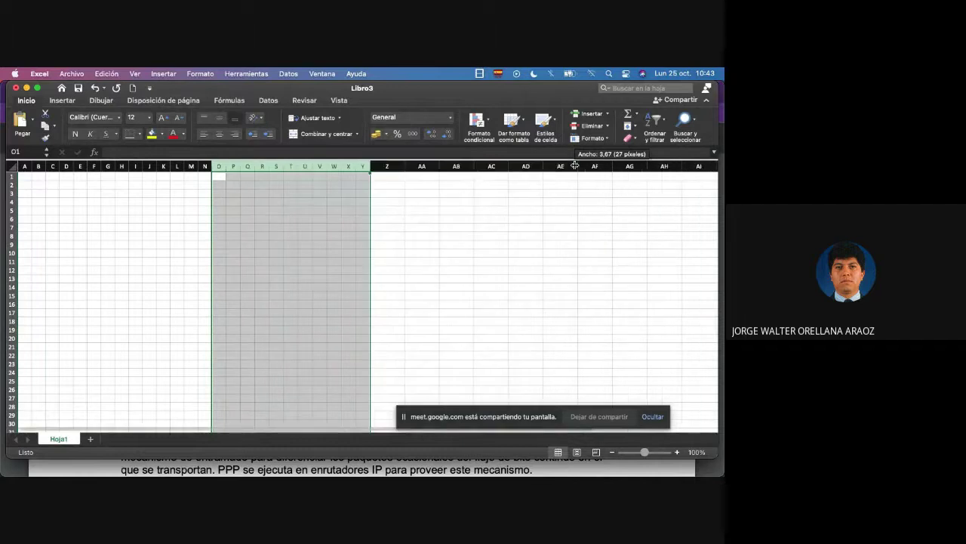
pyautogui.click(151, 200)
# Step: Enter the bit sequence 1, 1, 1, 0, 1, 0, 1, 0, 1, 0, 1, 1, 1 in cells D3 through P3, one bit per cell
pyautogui.click(68, 193)
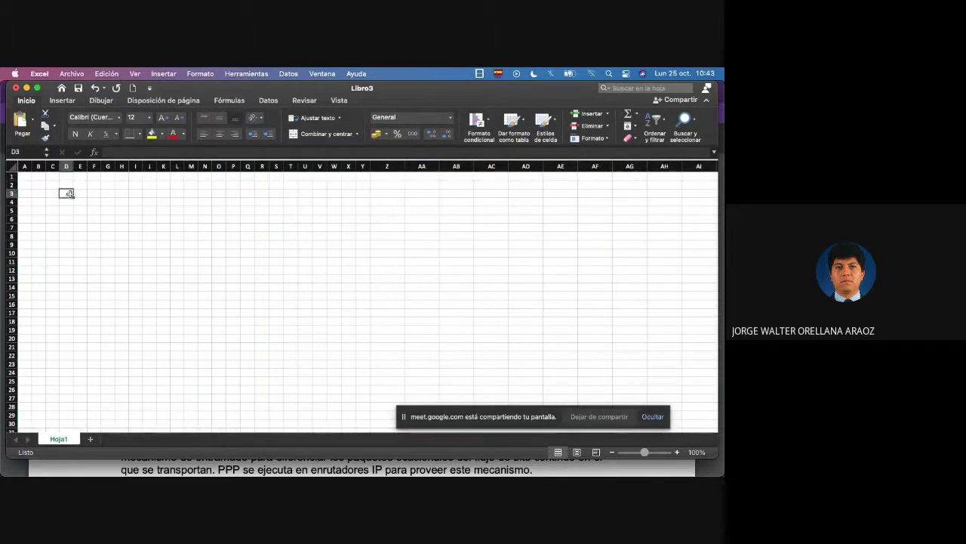
pyautogui.write('1')
pyautogui.press('Tab')
pyautogui.write('1')
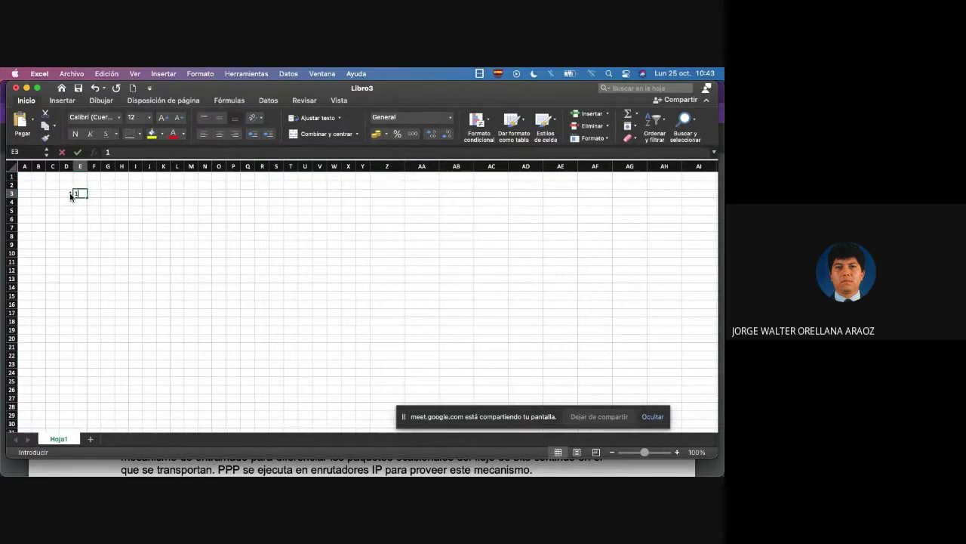
pyautogui.press('Tab')
pyautogui.write('1')
pyautogui.press('Tab')
pyautogui.write('0')
pyautogui.press('Tab')
pyautogui.write('1')
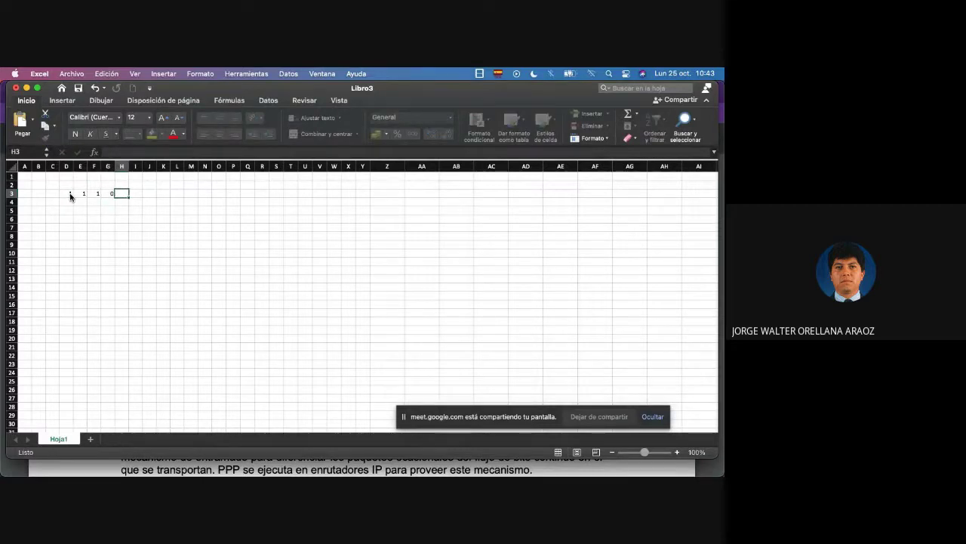
pyautogui.press('Tab')
pyautogui.write('0')
pyautogui.press('Tab')
pyautogui.write('1')
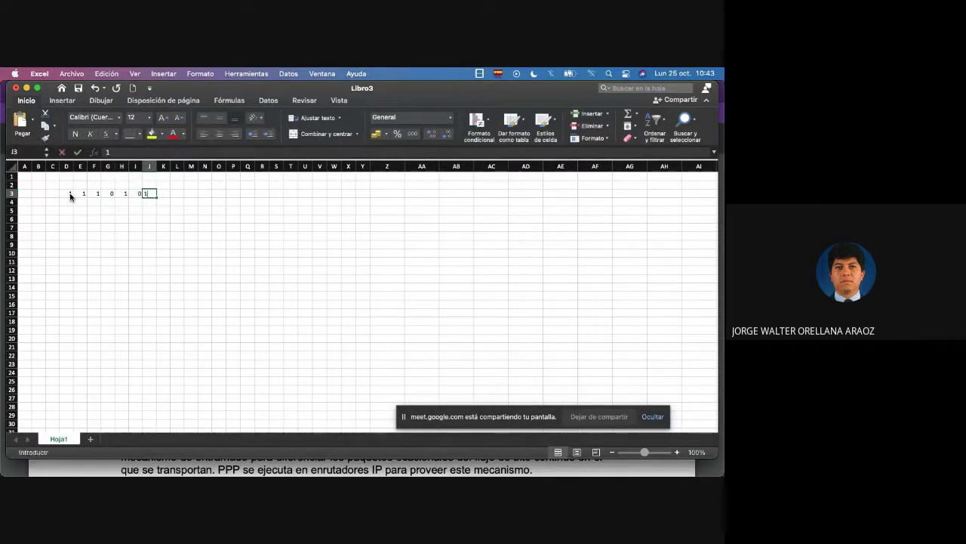
pyautogui.press('Tab')
pyautogui.write('0')
pyautogui.press('Tab')
pyautogui.write('1')
pyautogui.press('Tab')
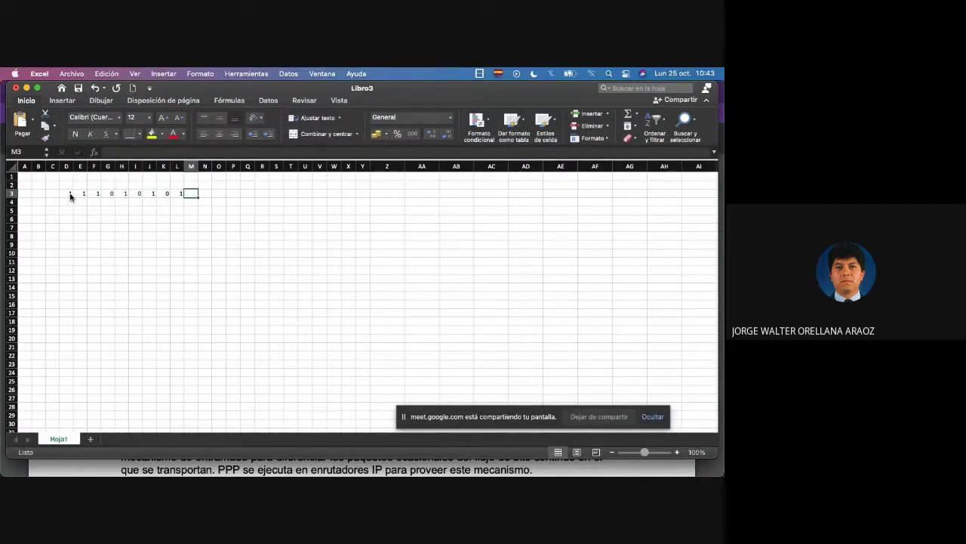
pyautogui.write('0')
pyautogui.press('Tab')
pyautogui.write('1')
pyautogui.press('Tab')
pyautogui.write('1')
pyautogui.press('Tab')
pyautogui.write('1')
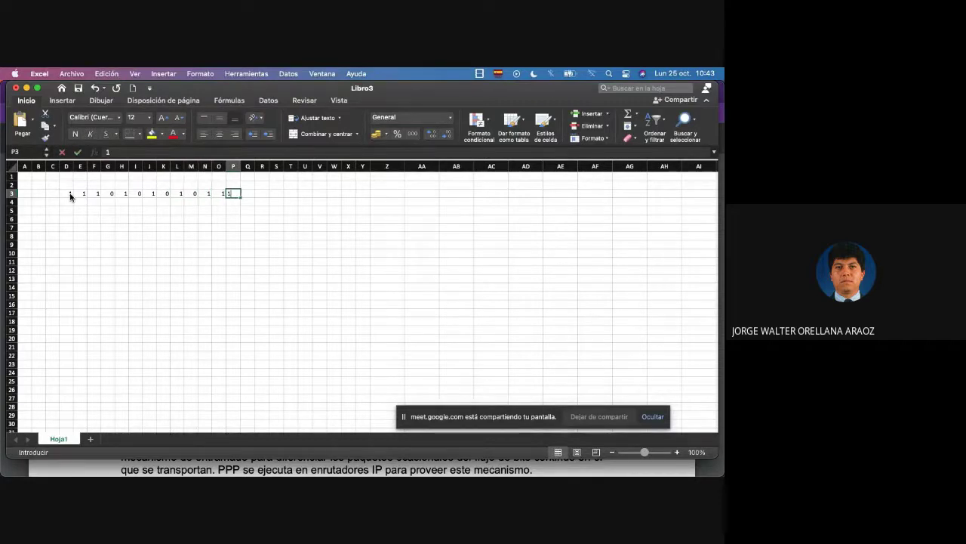
pyautogui.press('Tab')
# Step: Label the bit row by entering "dato" in cell A3
pyautogui.press('Left')
pyautogui.press('Left')
pyautogui.press('Left')
pyautogui.press('Left')
pyautogui.press('Left')
pyautogui.press('Left')
pyautogui.press('Left')
pyautogui.press('Left')
pyautogui.press('Left')
pyautogui.press('Left')
pyautogui.press('Left')
pyautogui.press('Left')
pyautogui.press('Left')
pyautogui.press('Left')
pyautogui.press('Left')
pyautogui.press('Left')
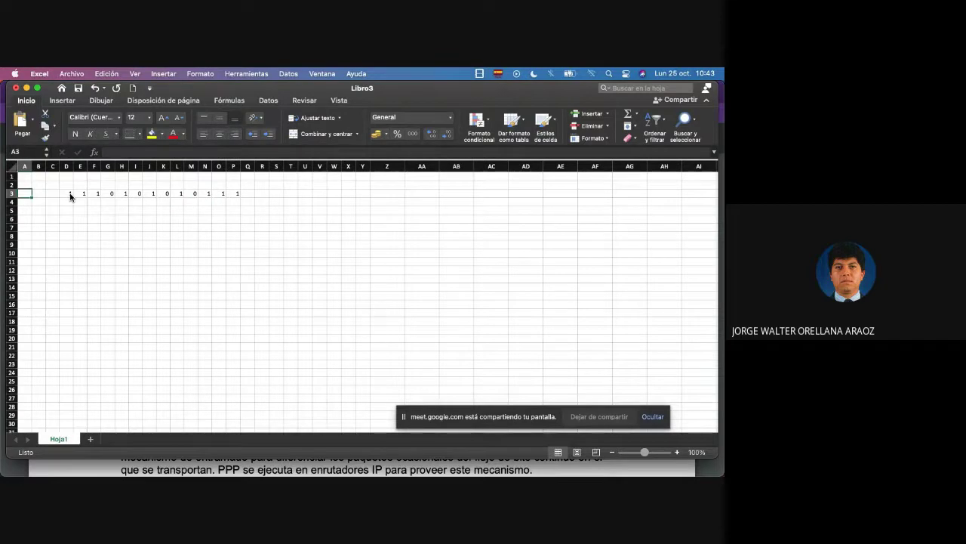
pyautogui.write('dato')
pyautogui.press('Return')
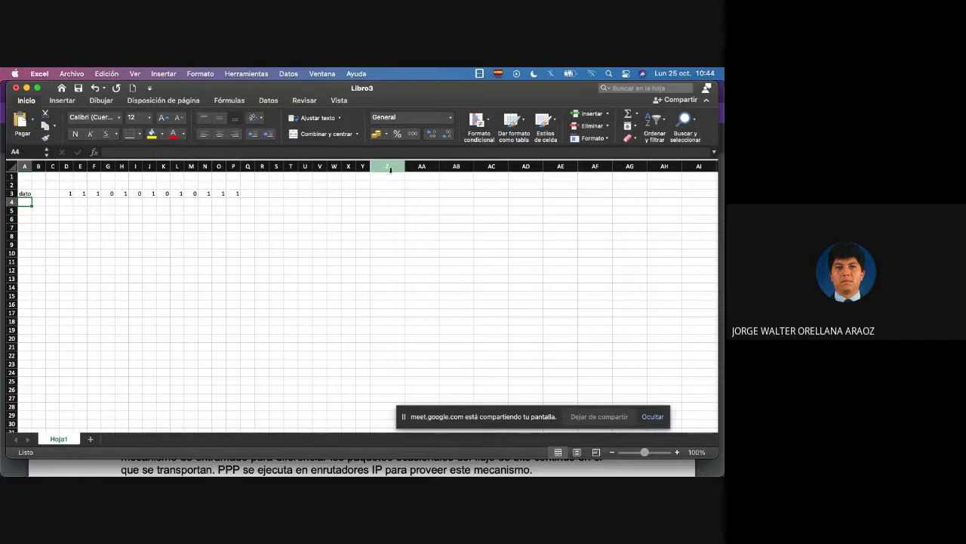
# Step: Narrow columns Z through AG to small bit-sized cells like the columns before them
pyautogui.moveTo(390, 166); pyautogui.dragTo(626, 165)
pyautogui.click(130, 287)
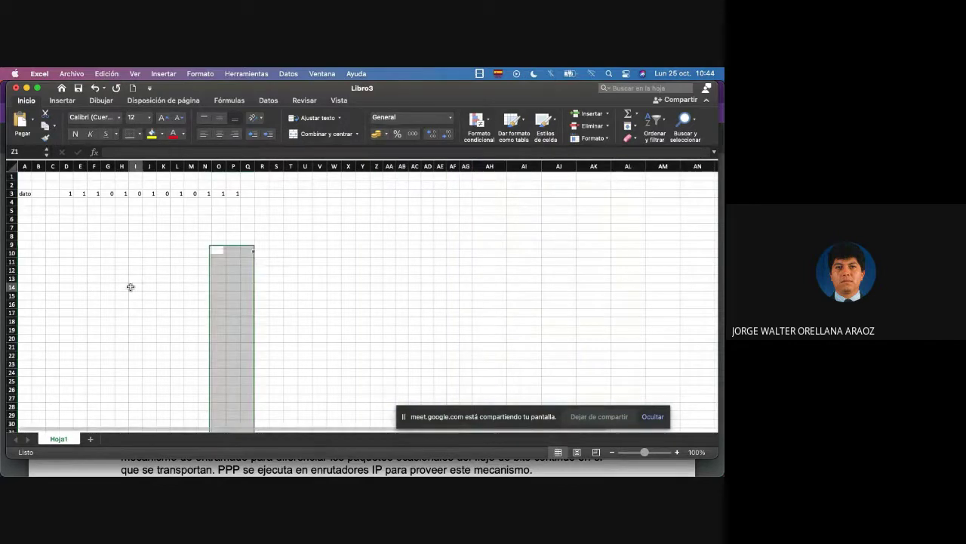
pyautogui.scroll(6, 131, 287)
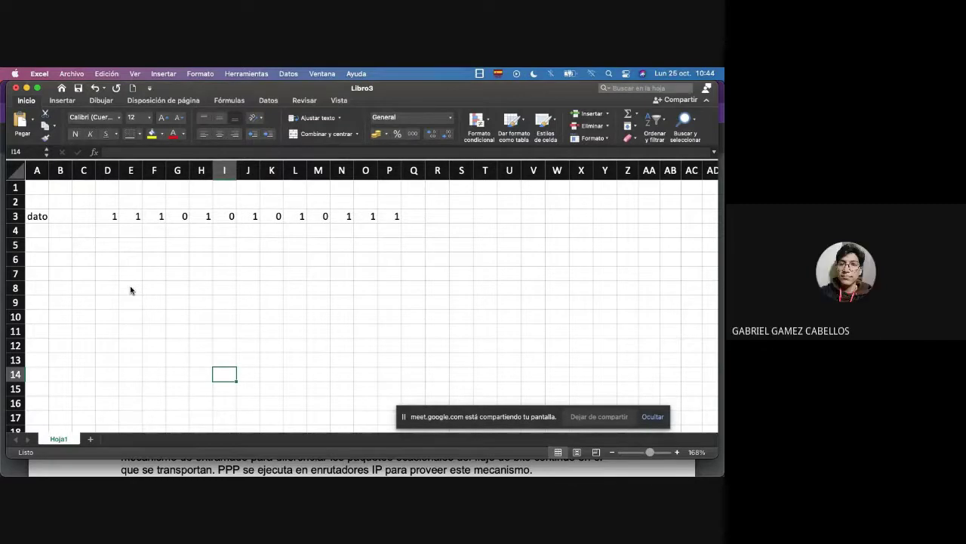
# Step: Enter the field heading "direccion" in cell D5 below the data row
pyautogui.click(107, 246)
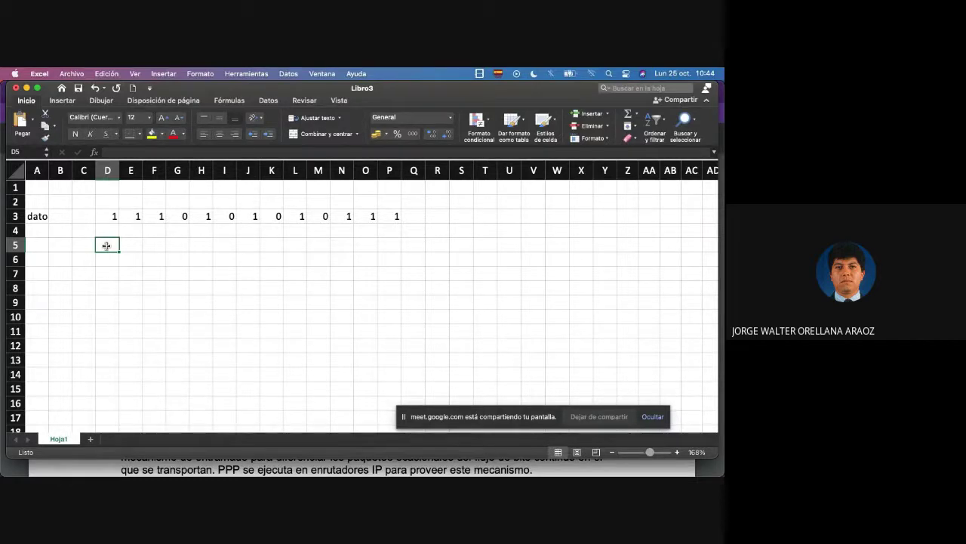
pyautogui.write('direccion')
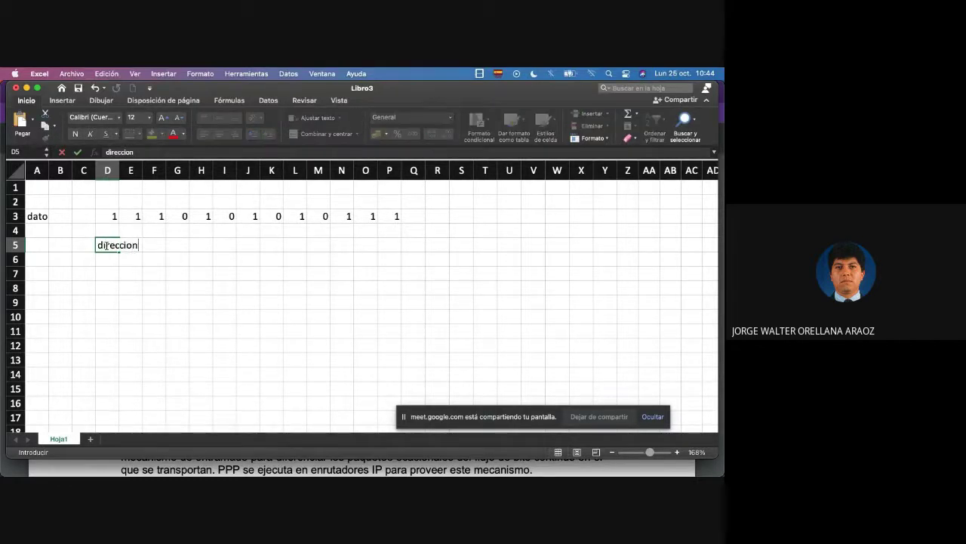
pyautogui.press('Return')
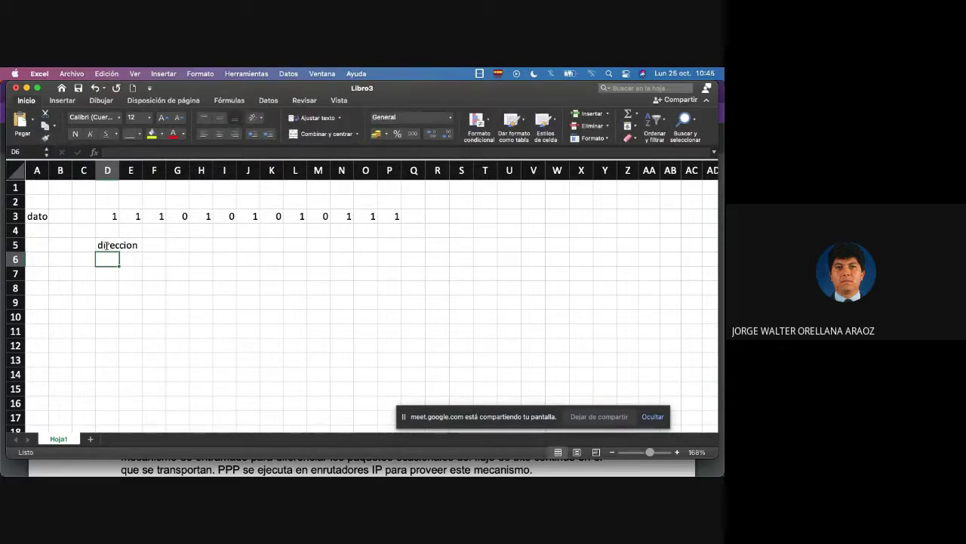
# Step: Fill the address field with eight 1 bits in cells B6 through I6, one per cell
pyautogui.press('Left')
pyautogui.press('Left')
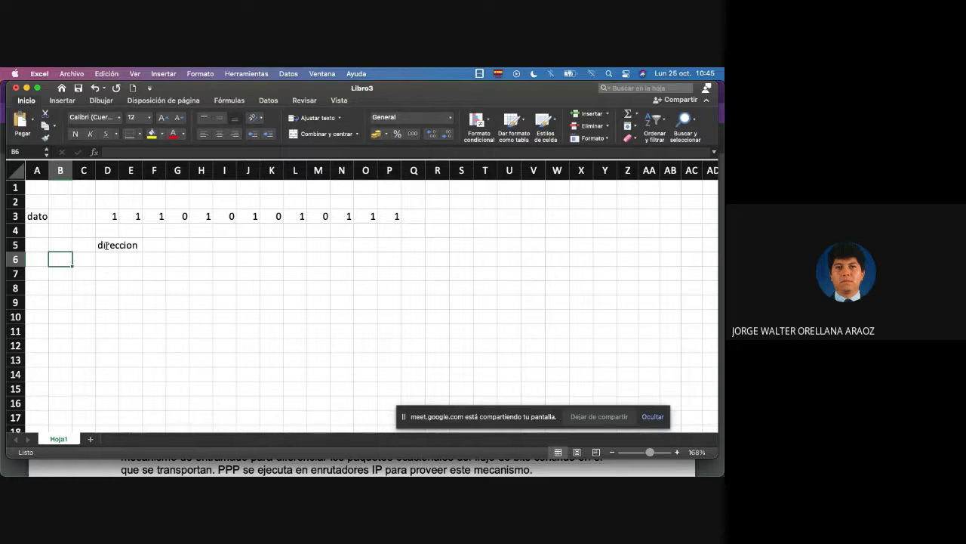
pyautogui.write('1')
pyautogui.press('Tab')
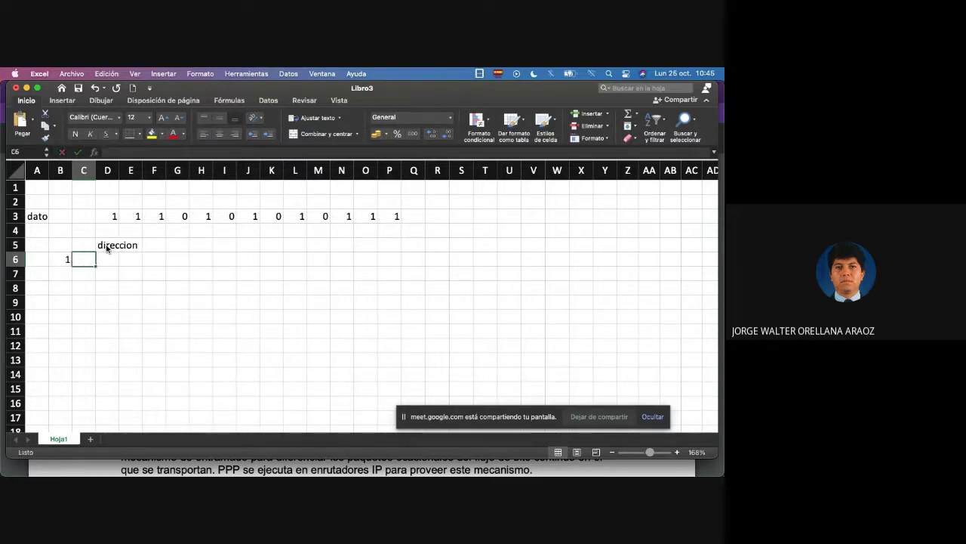
pyautogui.write('1')
pyautogui.press('Tab')
pyautogui.write('1')
pyautogui.press('Tab')
pyautogui.write('1')
pyautogui.press('Tab')
pyautogui.write('1')
pyautogui.press('Tab')
pyautogui.write('1')
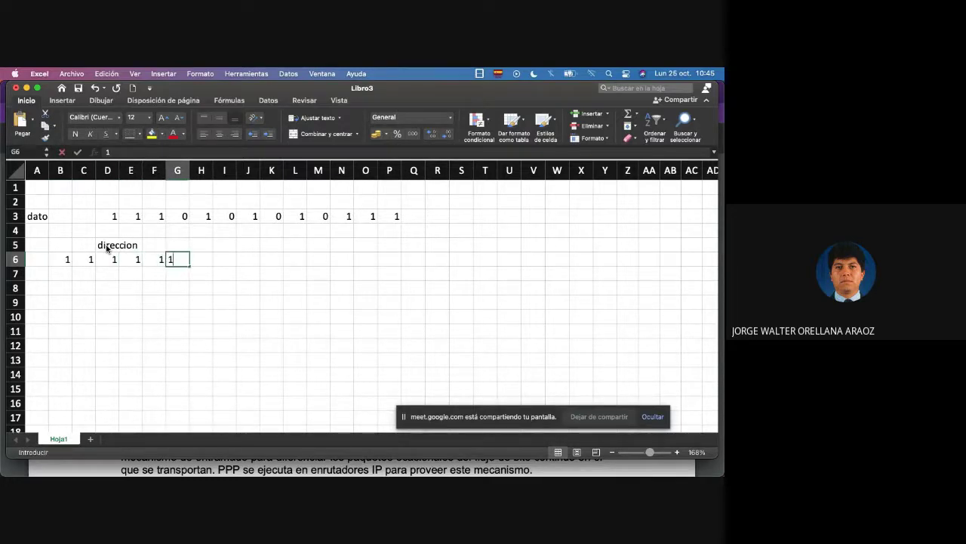
pyautogui.press('Tab')
pyautogui.write('1')
pyautogui.press('Tab')
pyautogui.write('1')
pyautogui.press('Tab')
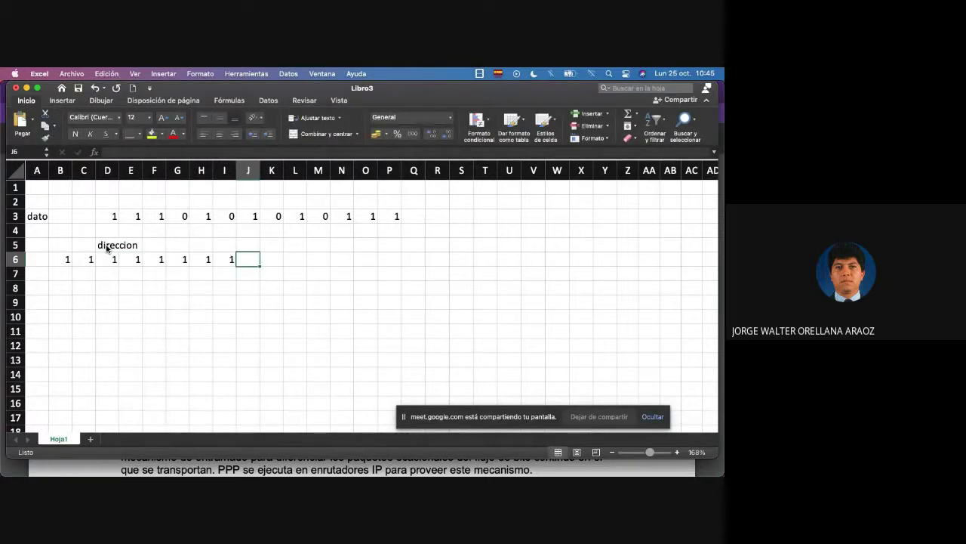
# Step: Fill the address block B5:I6, heading row and bits, with yellow
pyautogui.press('Left')
pyautogui.hotkey('shift', 'Left')
pyautogui.hotkey('shift', 'Left')
pyautogui.hotkey('shift', 'Left')
pyautogui.hotkey('shift', 'Left')
pyautogui.hotkey('shift', 'Left')
pyautogui.hotkey('shift', 'Left')
pyautogui.hotkey('shift', 'Left')
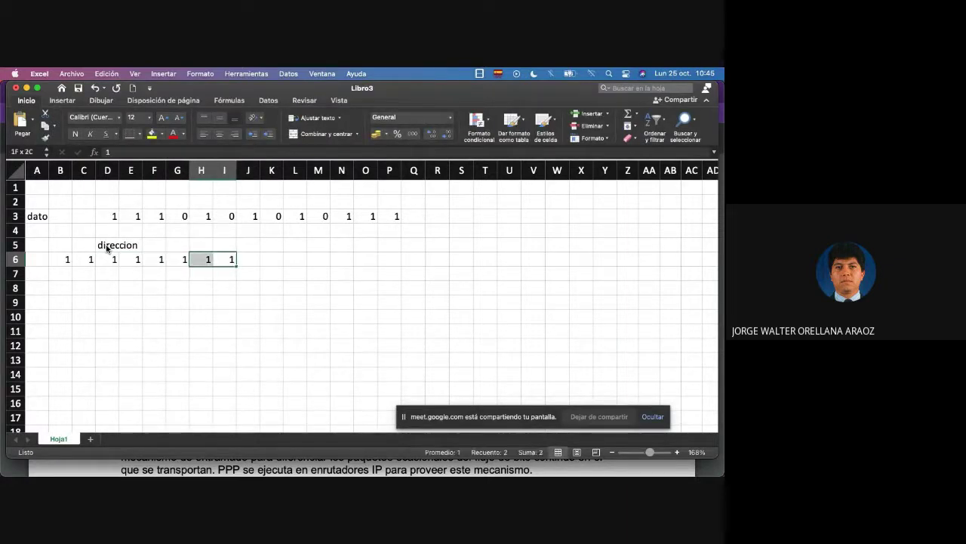
pyautogui.hotkey('shift', 'Up')
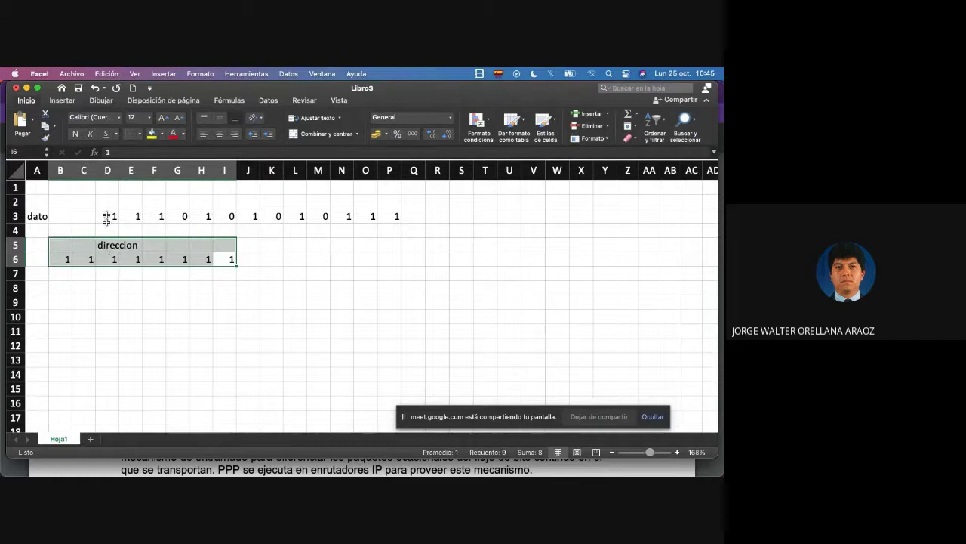
pyautogui.click(151, 134)
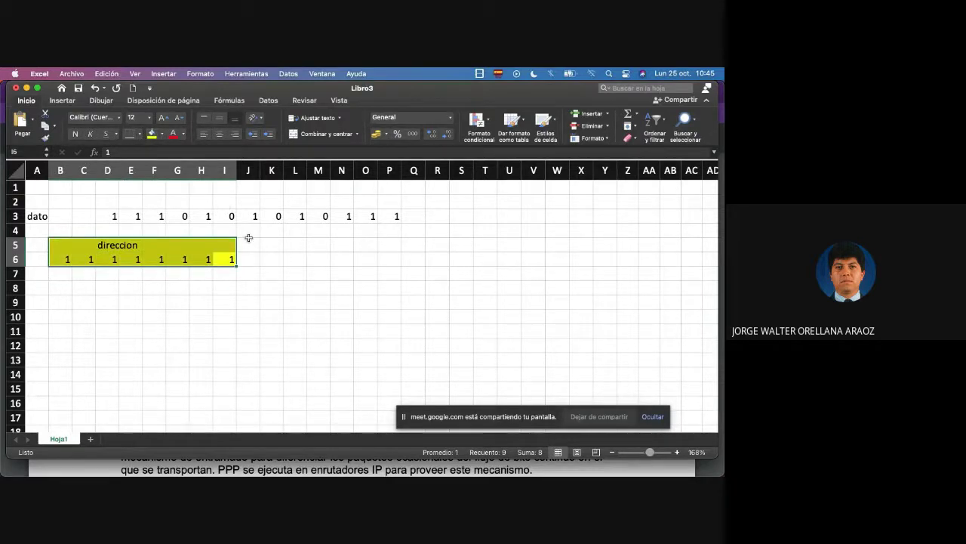
# Step: Enter the field heading "control" in cell L5
pyautogui.click(286, 244)
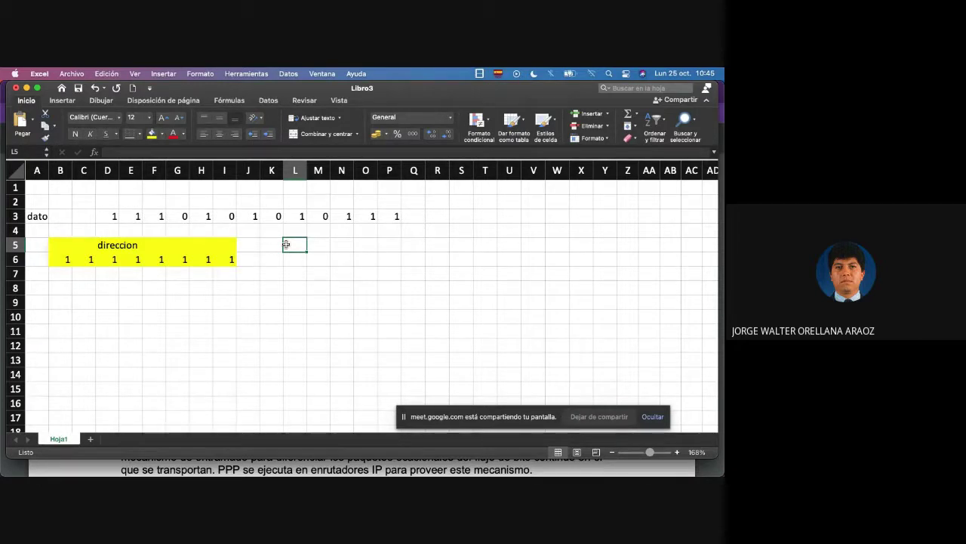
pyautogui.write('control')
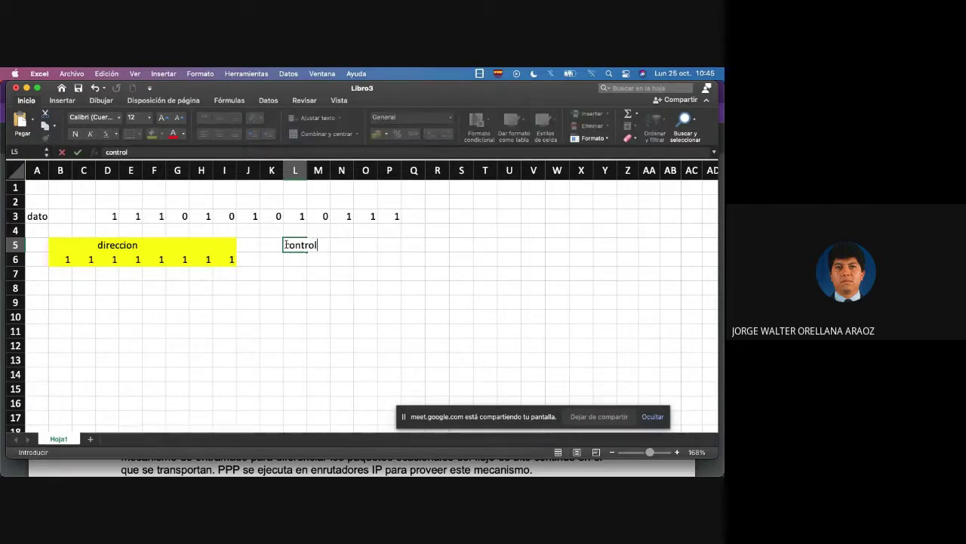
pyautogui.press('Return')
# Step: Fill the control block J5:Q6, heading row and bit row, with the orange theme colour
pyautogui.press('Left')
pyautogui.press('Left')
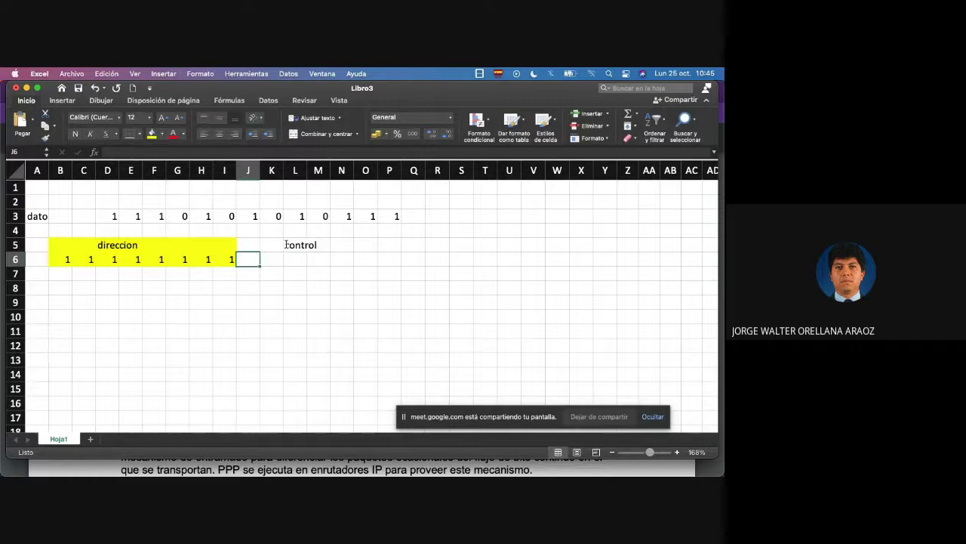
pyautogui.hotkey('shift', 'Right')
pyautogui.hotkey('shift', 'Right')
pyautogui.hotkey('shift', 'Right')
pyautogui.hotkey('shift', 'Right')
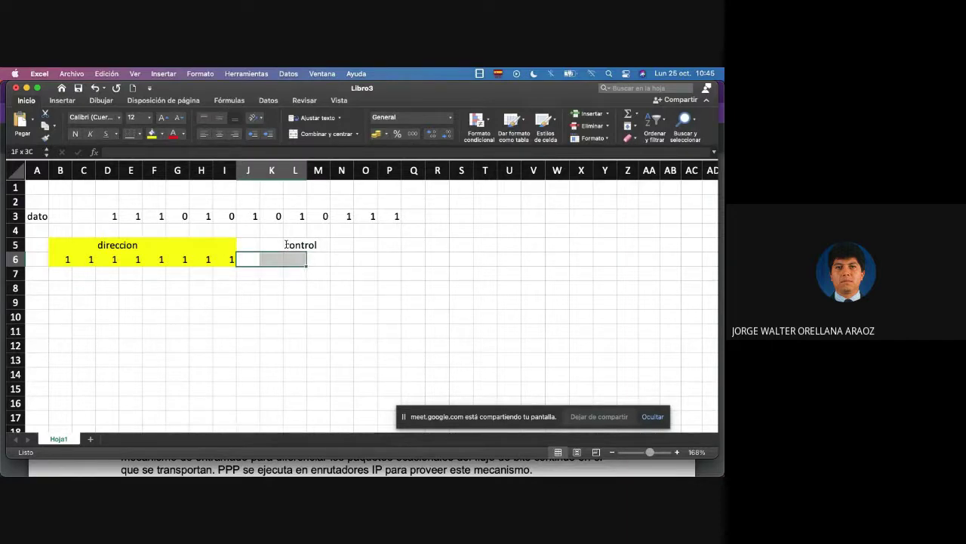
pyautogui.hotkey('shift', 'Right')
pyautogui.hotkey('shift', 'Right')
pyautogui.hotkey('shift', 'Right')
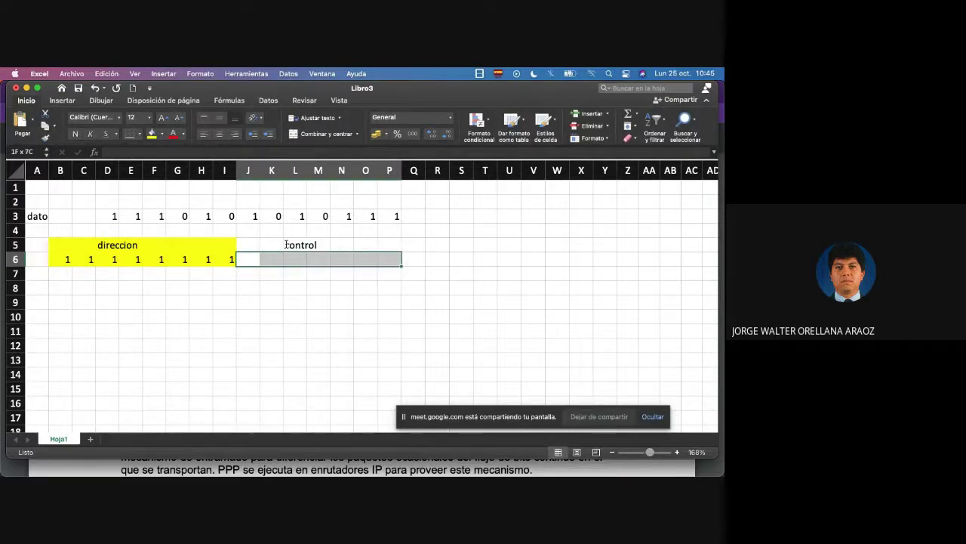
pyautogui.hotkey('shift', 'Up')
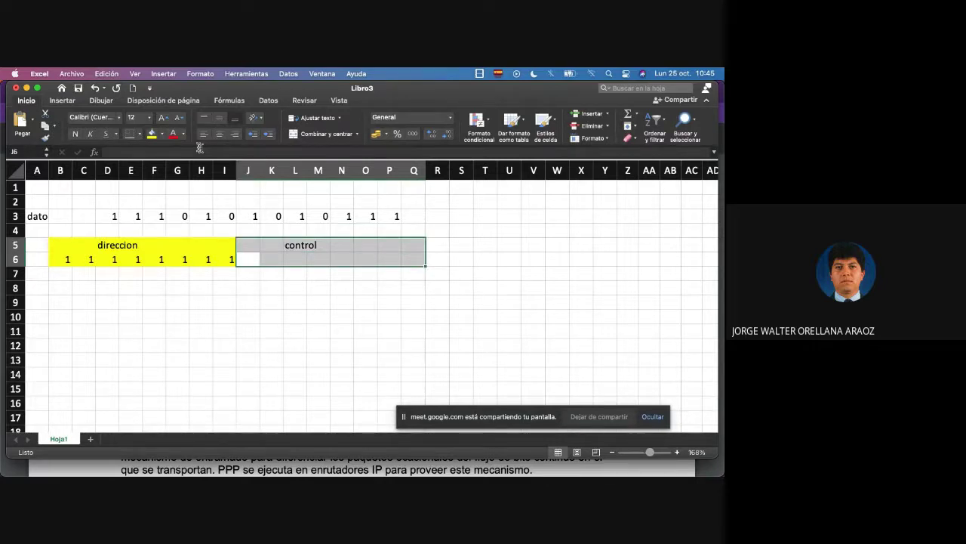
pyautogui.click(162, 134)
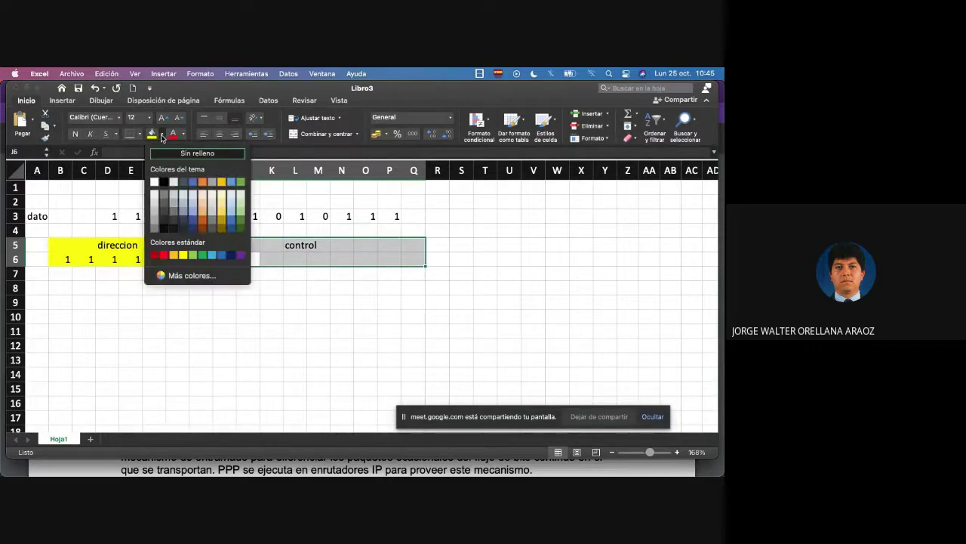
pyautogui.click(202, 182)
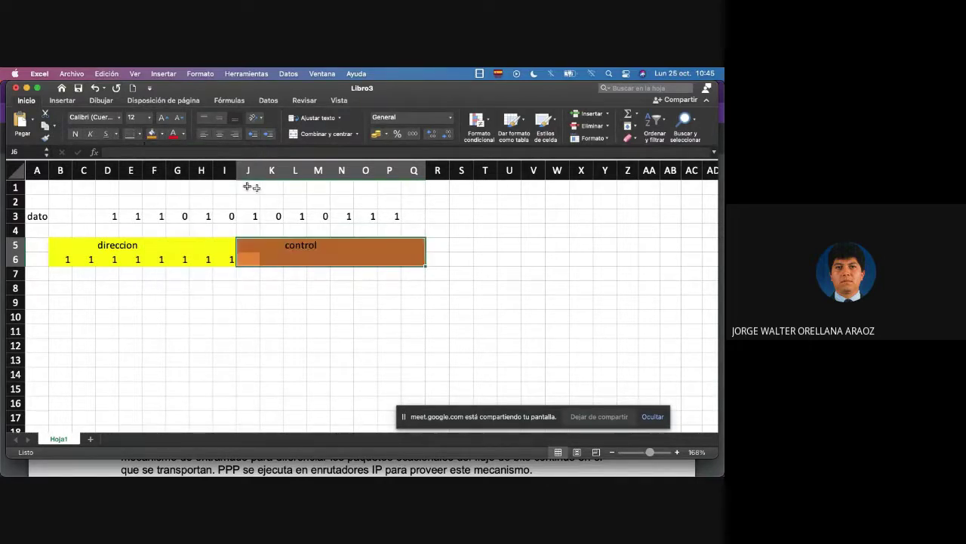
# Step: Enter the field heading "datos" in cell T5 and copy the data bits D3:P3 into row 6 starting at R6
pyautogui.click(477, 243)
pyautogui.write('datos')
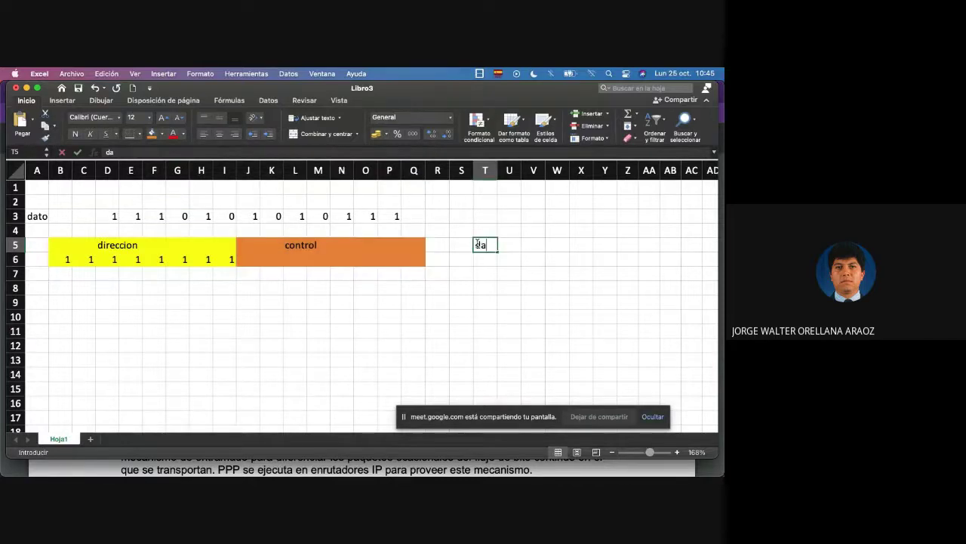
pyautogui.press('Up')
pyautogui.press('Up')
pyautogui.press('Left')
pyautogui.press('Left')
pyautogui.press('Left')
pyautogui.press('Left')
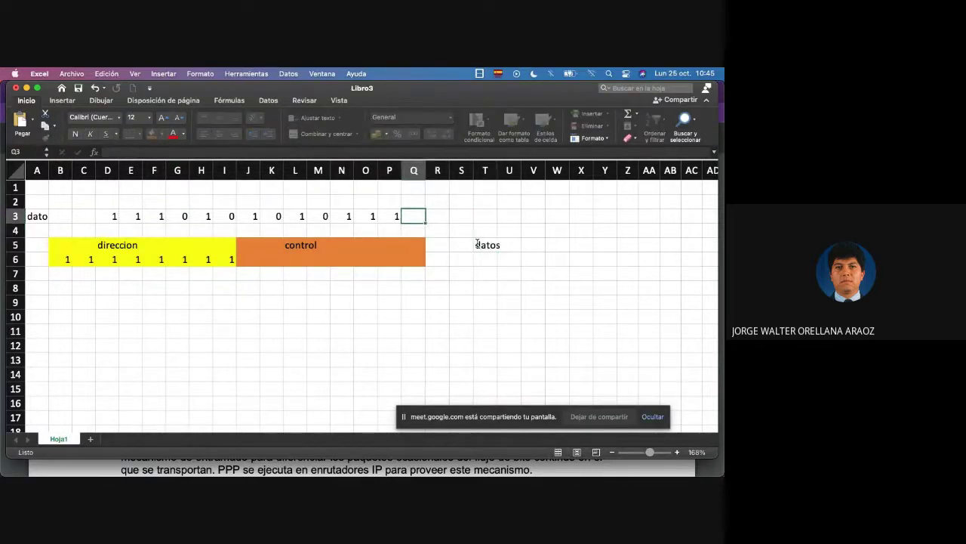
pyautogui.hotkey('shift', 'Left')
pyautogui.hotkey('shift', 'Left')
pyautogui.hotkey('shift', 'Left')
pyautogui.hotkey('shift', 'Left')
pyautogui.hotkey('shift', 'Left')
pyautogui.hotkey('shift', 'Left')
pyautogui.hotkey('shift', 'Left')
pyautogui.hotkey('shift', 'Left')
pyautogui.hotkey('shift', 'Left')
pyautogui.hotkey('shift', 'Left')
pyautogui.hotkey('shift', 'Left')
pyautogui.hotkey('shift', 'Left')
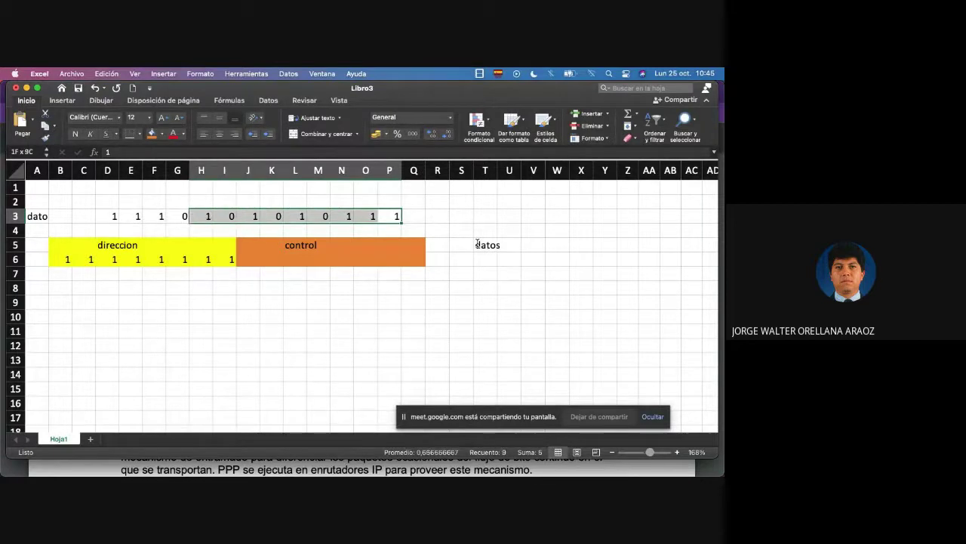
pyautogui.press('super+c')
pyautogui.press('Down')
pyautogui.press('Down')
pyautogui.press('Down')
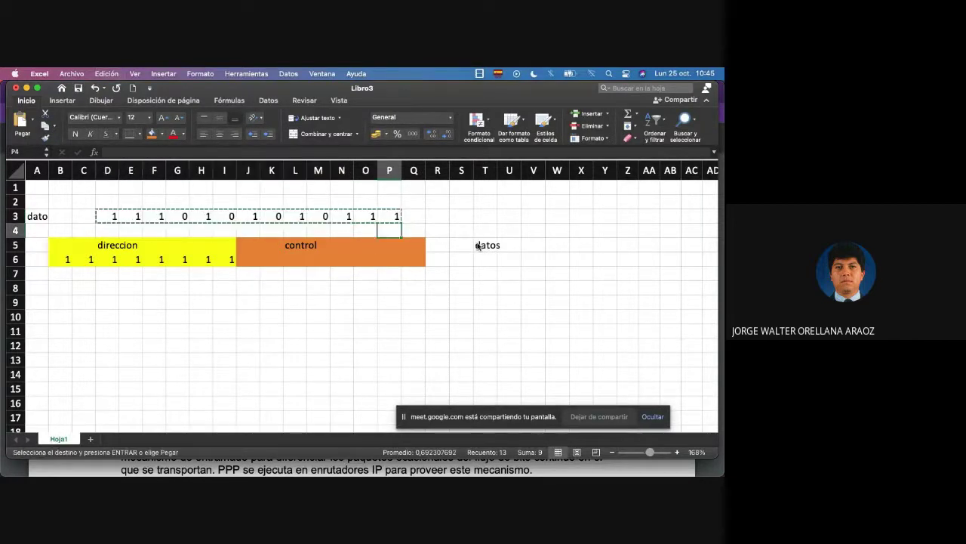
pyautogui.press('Right')
pyautogui.press('Right')
pyautogui.press('super+v')
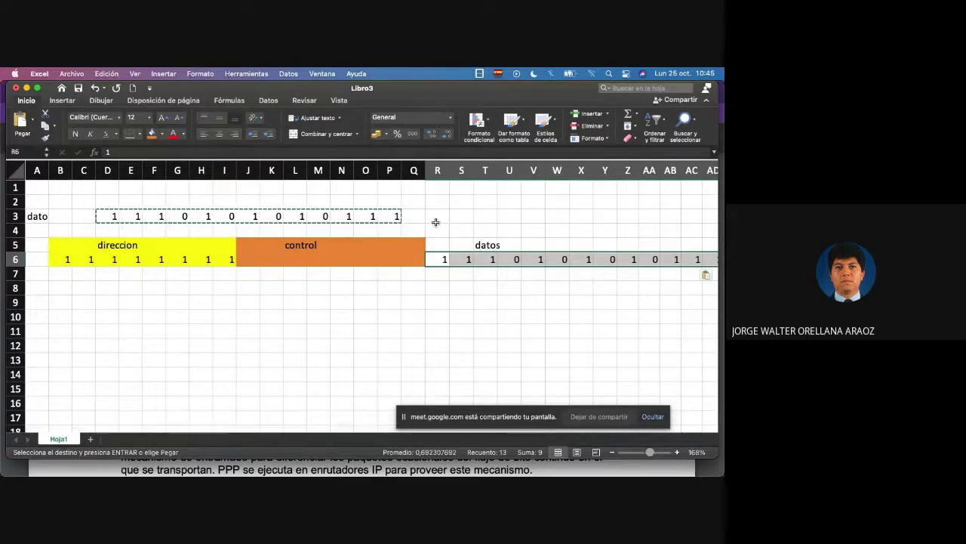
# Step: Enter the field heading "checksum" in cell AF5, after the data bits
pyautogui.scroll(-5, 463, 233)
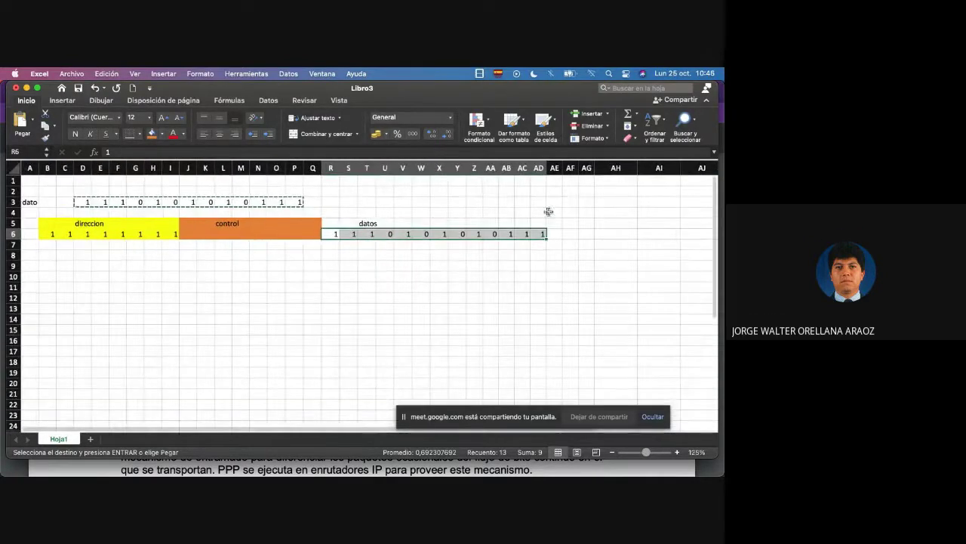
pyautogui.click(572, 222)
pyautogui.write('c')
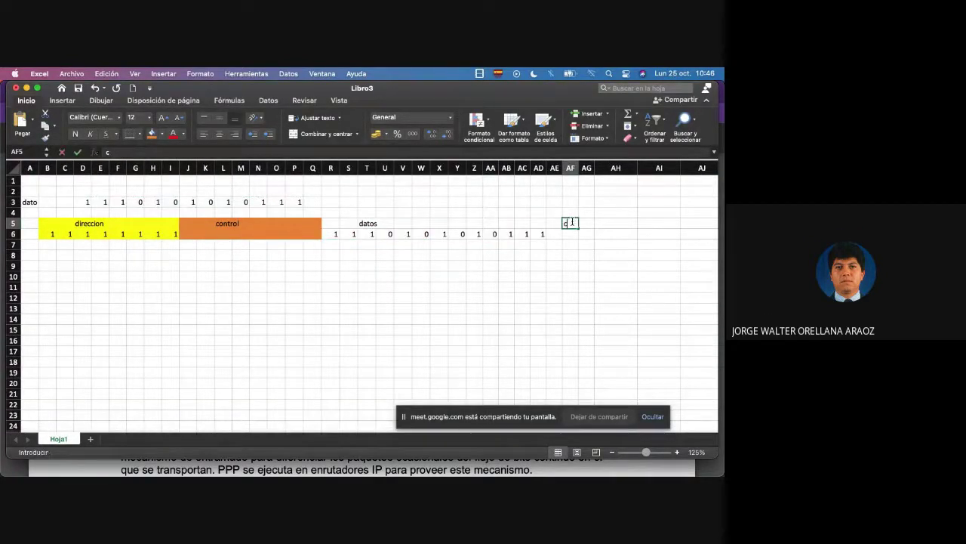
pyautogui.write('hecksum')
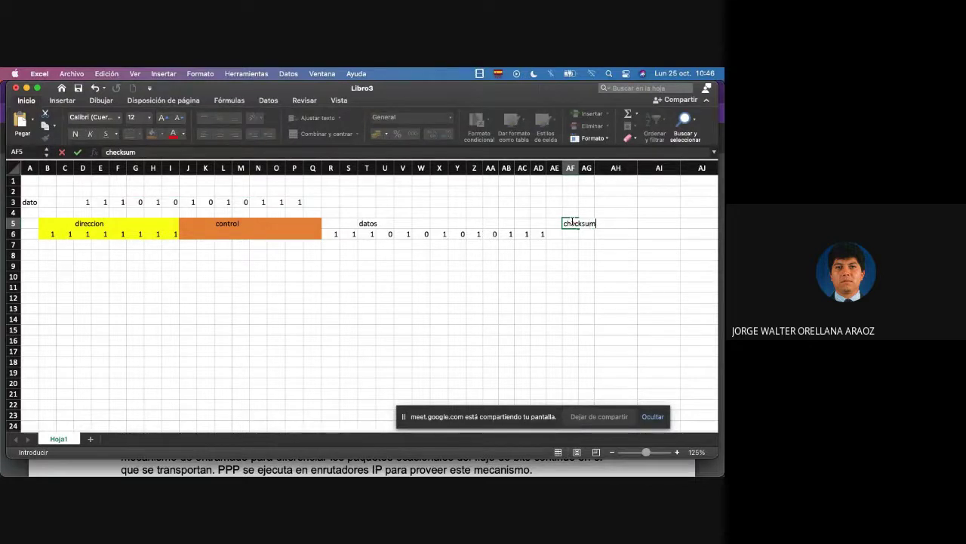
pyautogui.press('Return')
# Step: Narrow columns AH through AV to roughly the width of a single bit, like the preceding bit columns
pyautogui.hscroll(10, 572, 221)
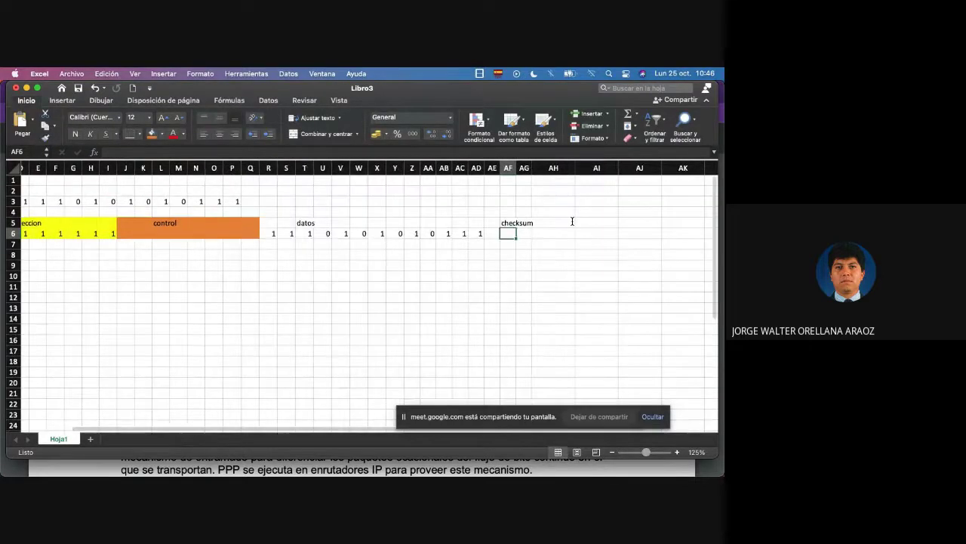
pyautogui.moveTo(388, 167); pyautogui.dragTo(656, 167)
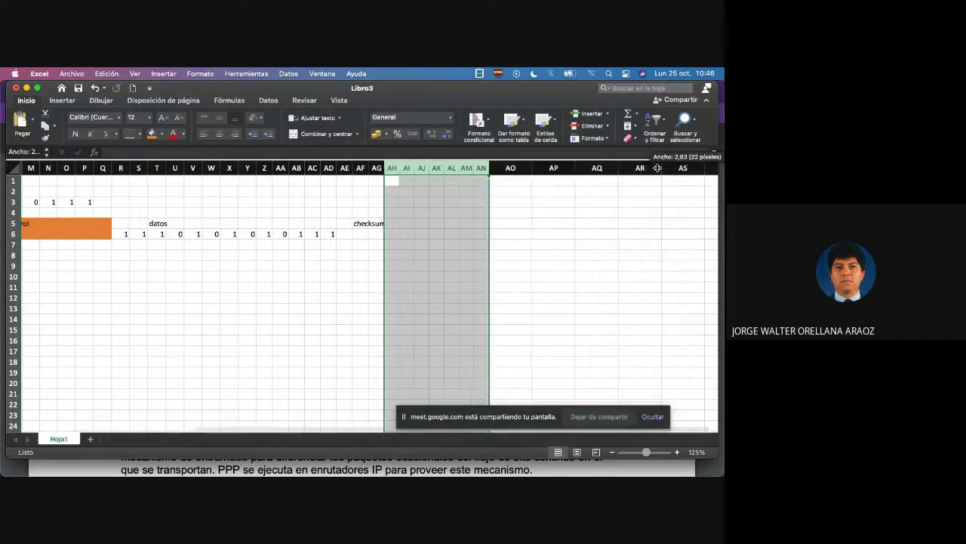
pyautogui.click(516, 169)
pyautogui.moveTo(515, 169); pyautogui.dragTo(674, 168)
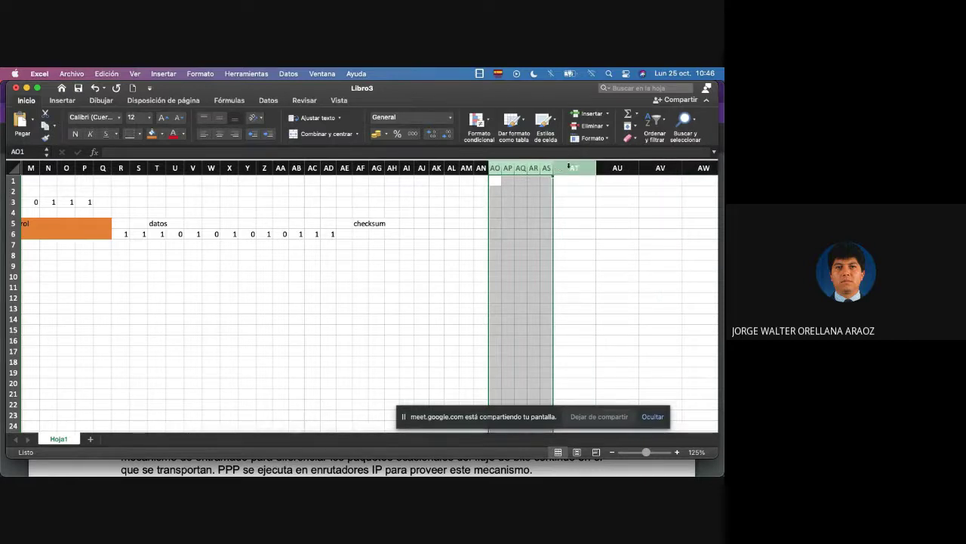
pyautogui.moveTo(573, 167); pyautogui.dragTo(653, 165)
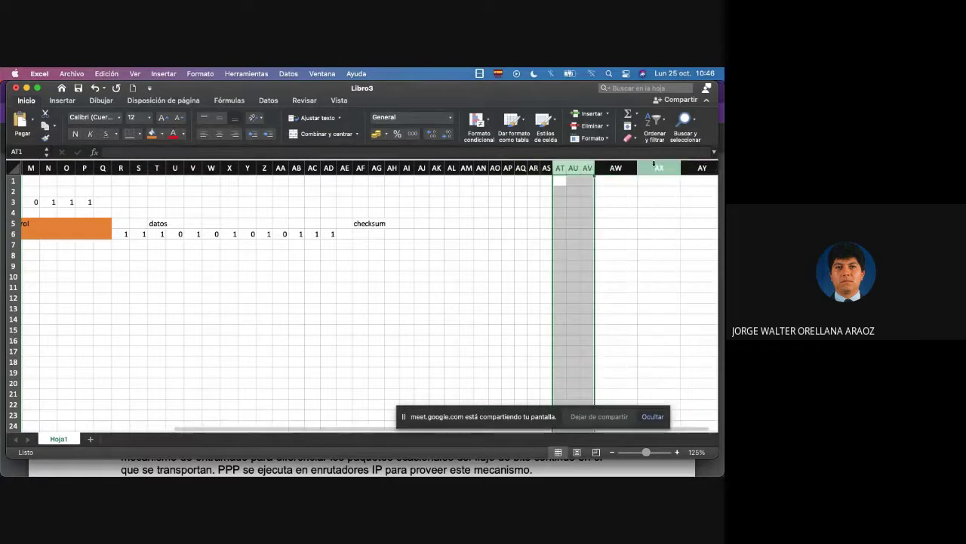
# Step: Fill the 16-bit checksum block AE5:AT6, heading row and bit row, with the green theme colour
pyautogui.click(351, 235)
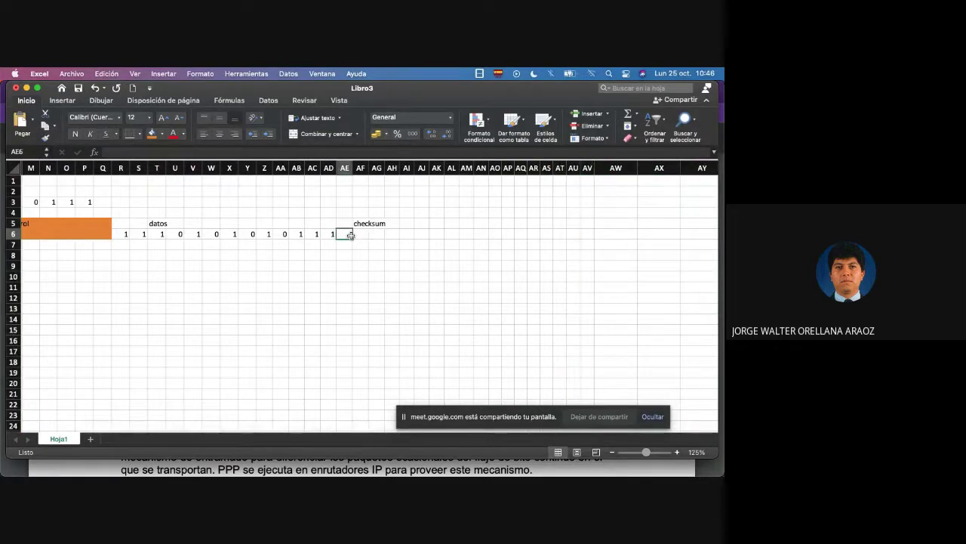
pyautogui.hotkey('shift', 'Right')
pyautogui.hotkey('shift', 'Right')
pyautogui.hotkey('shift', 'Right')
pyautogui.hotkey('shift', 'Right')
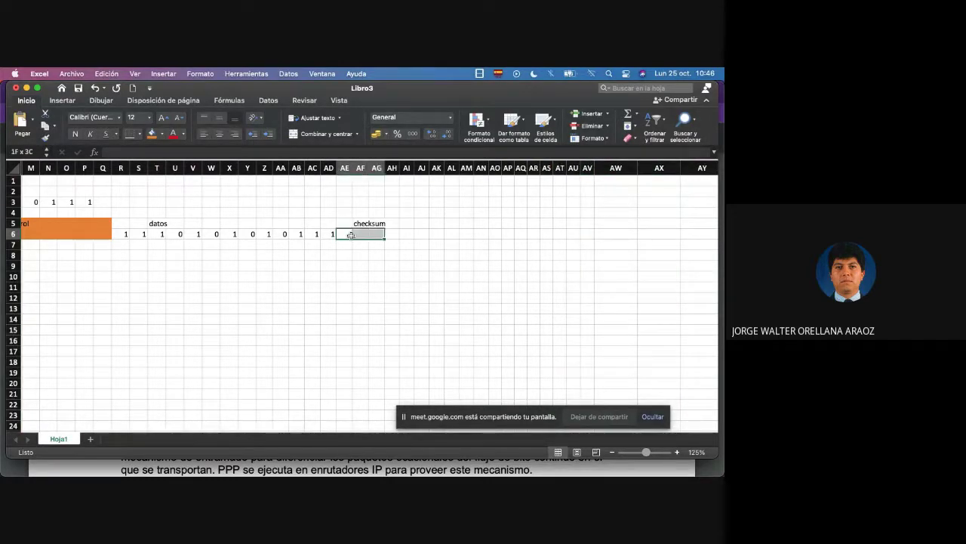
pyautogui.hotkey('shift', 'Right')
pyautogui.hotkey('shift', 'Right')
pyautogui.hotkey('shift', 'Right')
pyautogui.hotkey('shift', 'Right')
pyautogui.hotkey('shift', 'Right')
pyautogui.hotkey('shift', 'Right')
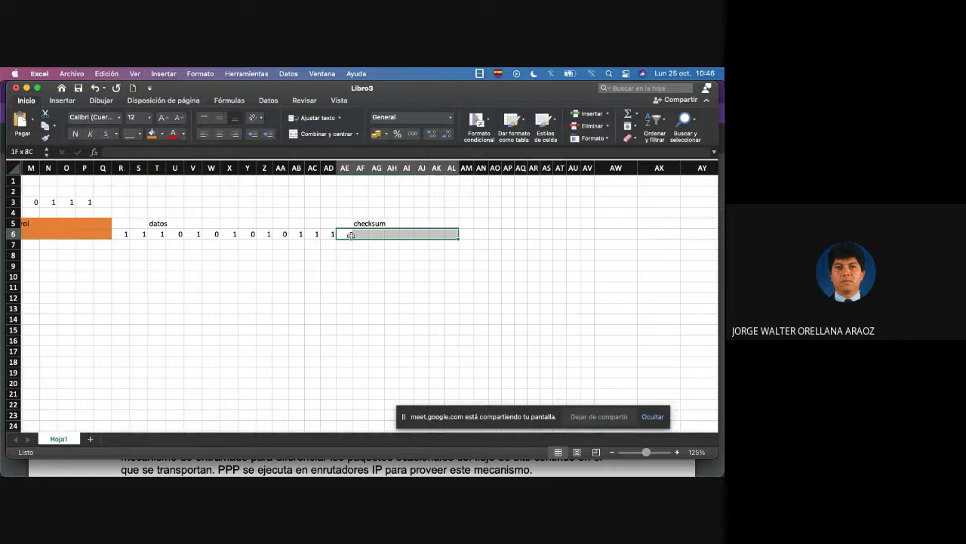
pyautogui.hotkey('shift', 'Right')
pyautogui.hotkey('shift', 'Right')
pyautogui.hotkey('shift', 'Right')
pyautogui.hotkey('shift', 'Right')
pyautogui.hotkey('shift', 'Right')
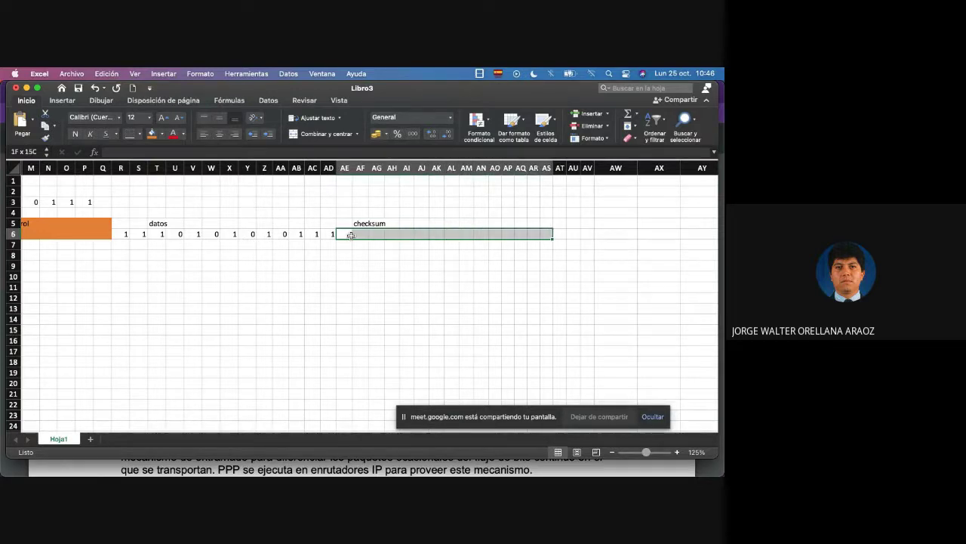
pyautogui.hotkey('shift', 'Up')
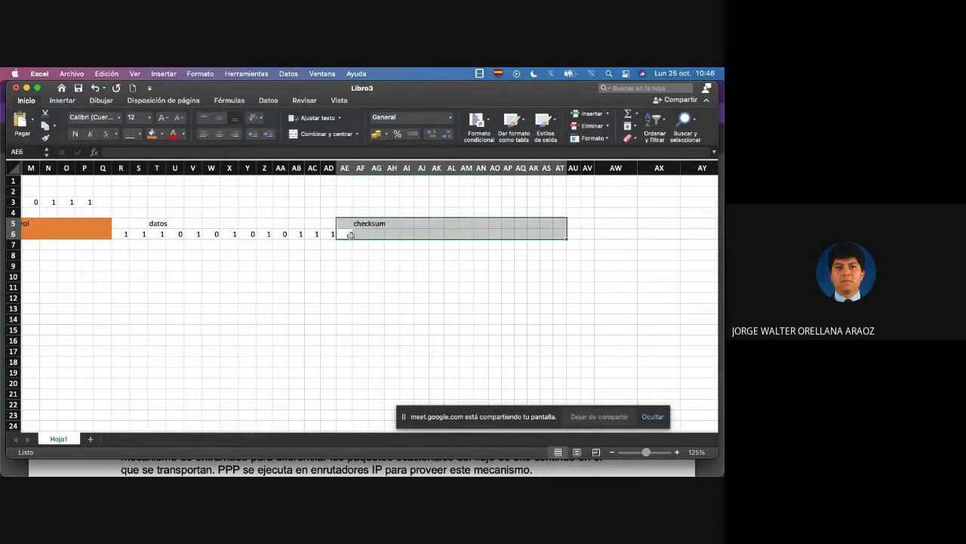
pyautogui.click(163, 135)
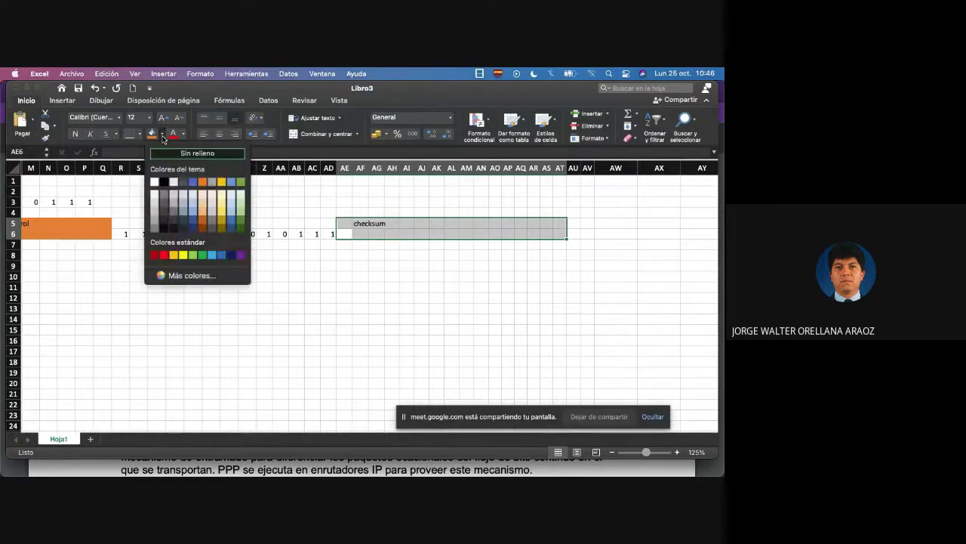
pyautogui.click(240, 183)
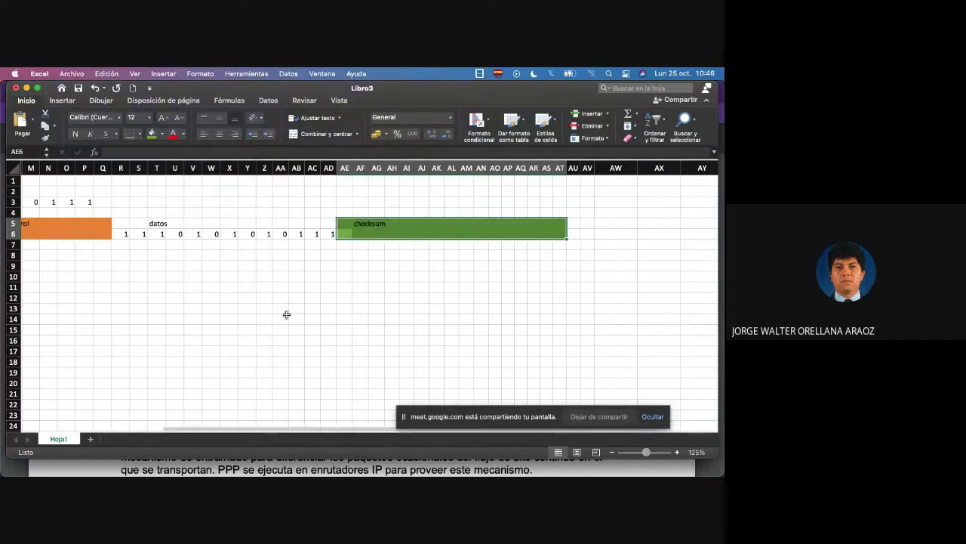
pyautogui.hscroll(-5, 286, 314)
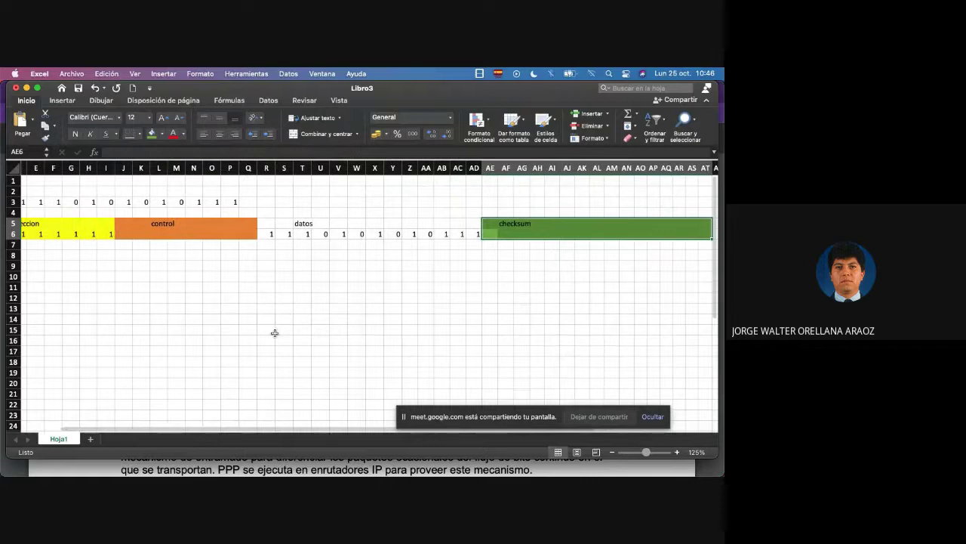
pyautogui.scroll(-4, 275, 332)
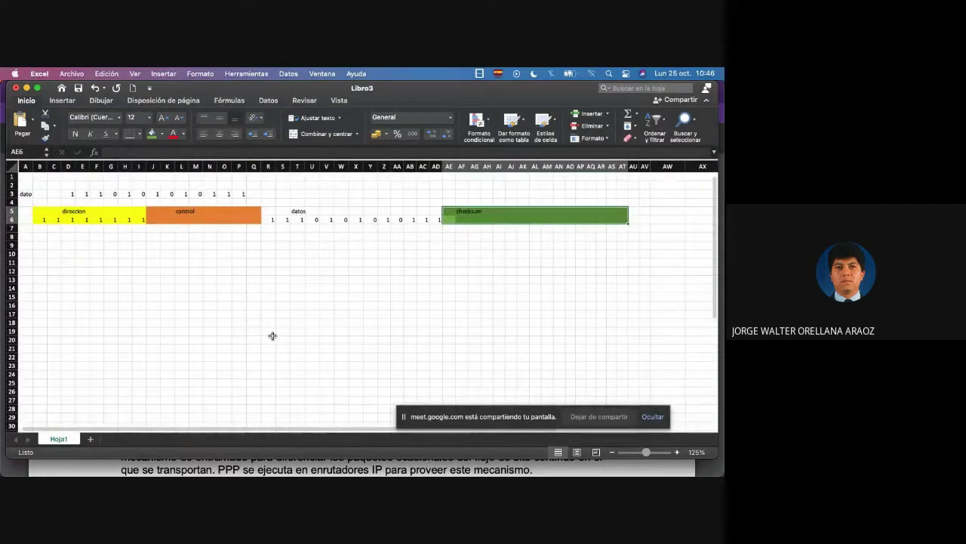
pyautogui.scroll(-2, 273, 335)
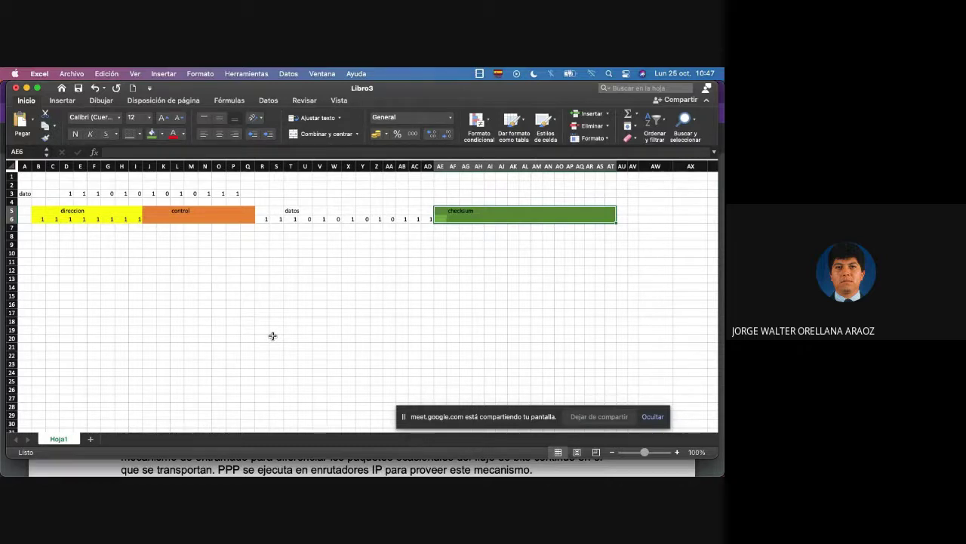
# Step: Switch to Redes de Computadoras.pdf in Chrome, find the standard CRC generators on page 75 and highlight the CRC-CCITT polynomial
pyautogui.moveTo(1, 67)
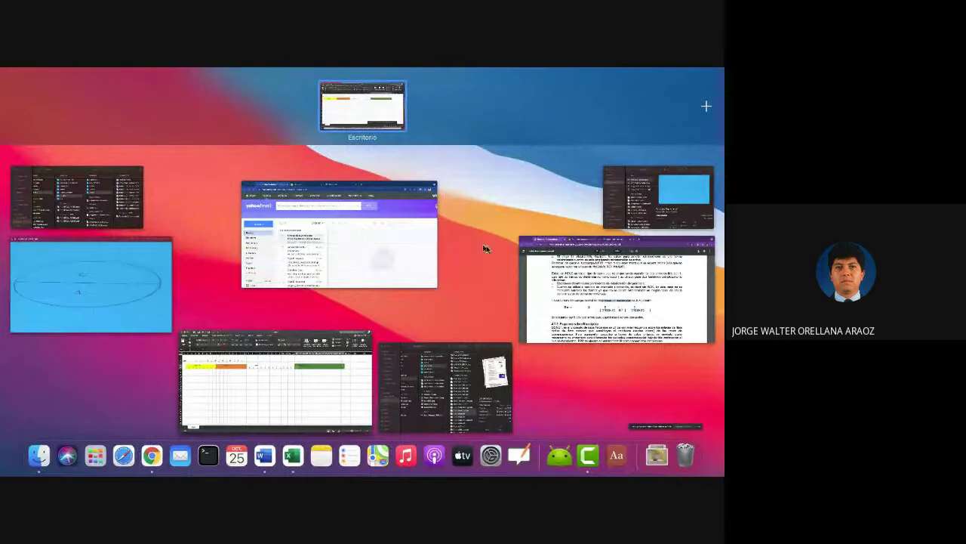
pyautogui.click(528, 260)
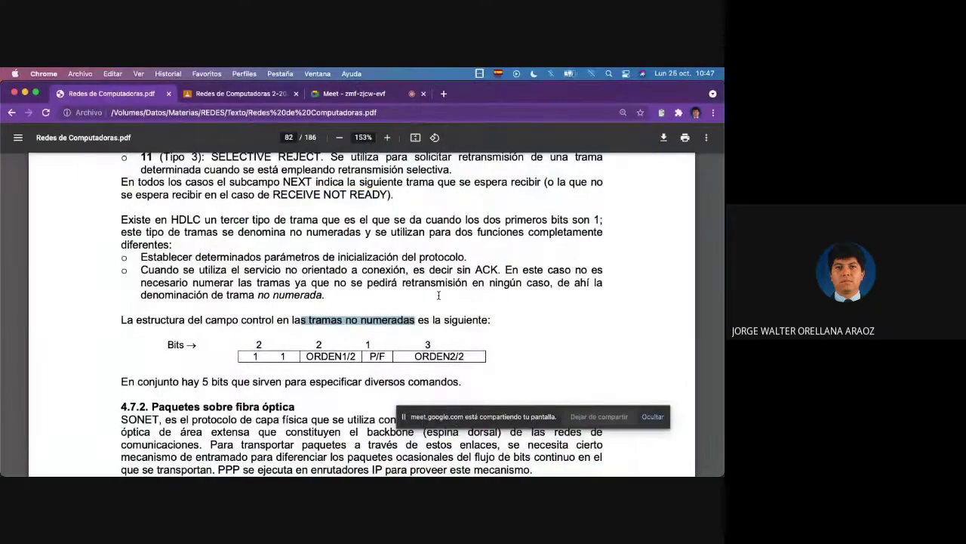
pyautogui.scroll(20, 439, 295)
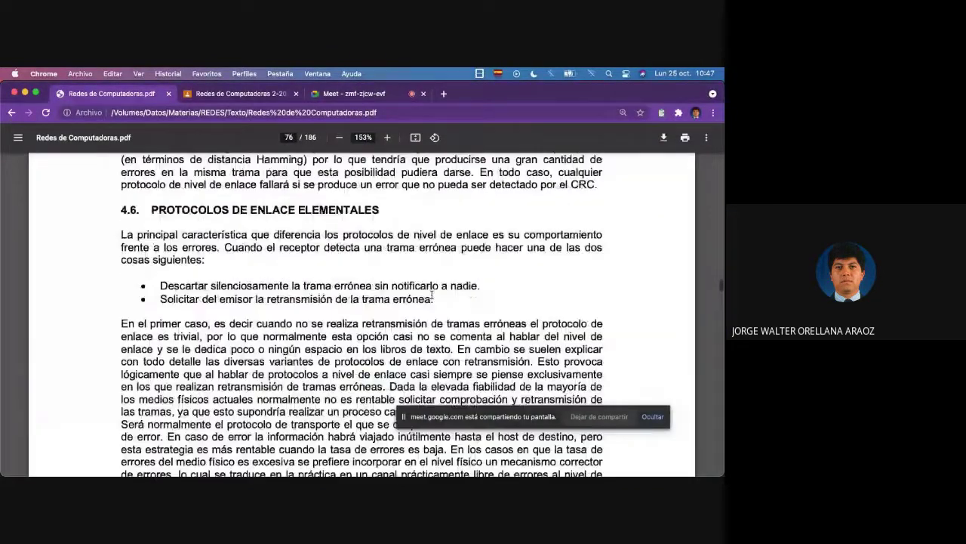
pyautogui.scroll(10, 431, 296)
pyautogui.scroll(-4, 432, 296)
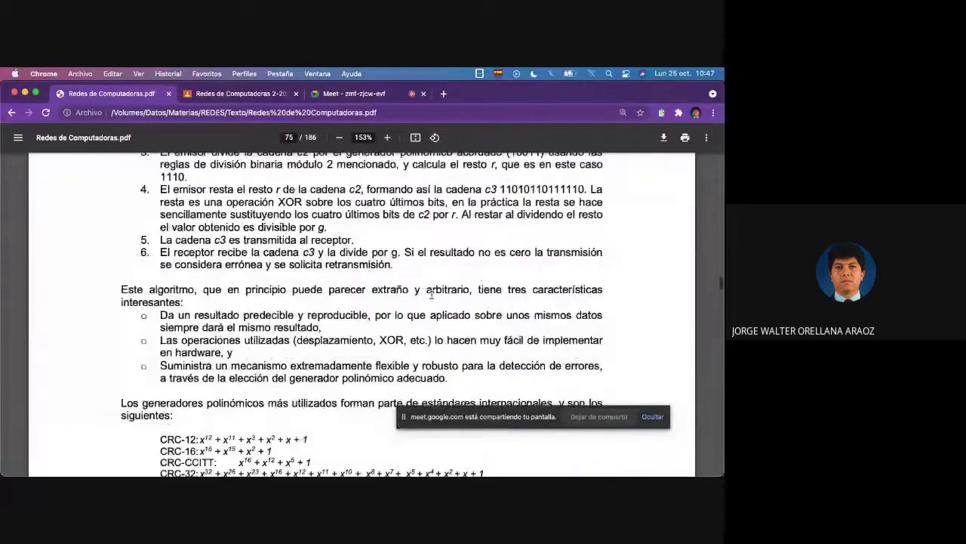
pyautogui.scroll(-5, 432, 295)
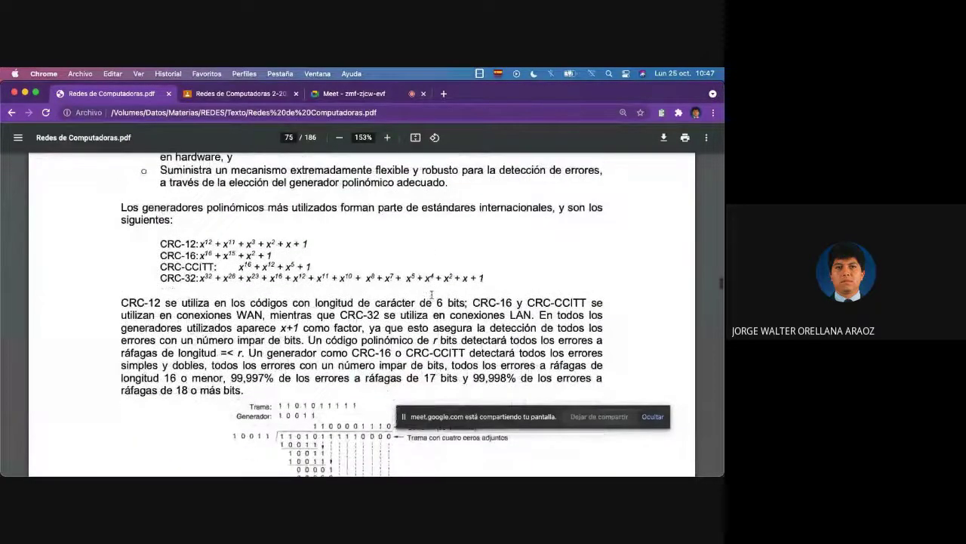
pyautogui.moveTo(313, 266); pyautogui.dragTo(236, 265)
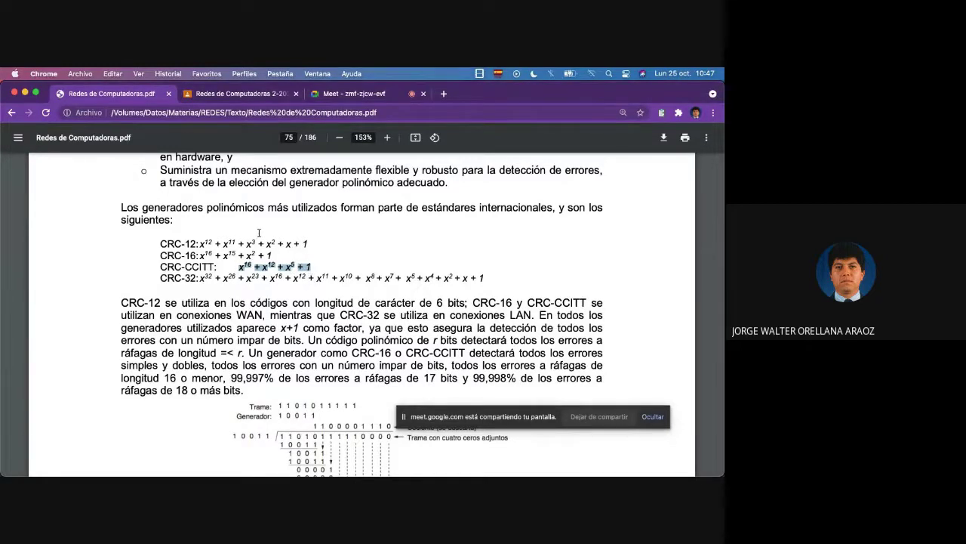
# Step: Switch to the Libro3 workbook in Excel and enter 0 as the first control bit in J6
pyautogui.moveTo(3, 71)
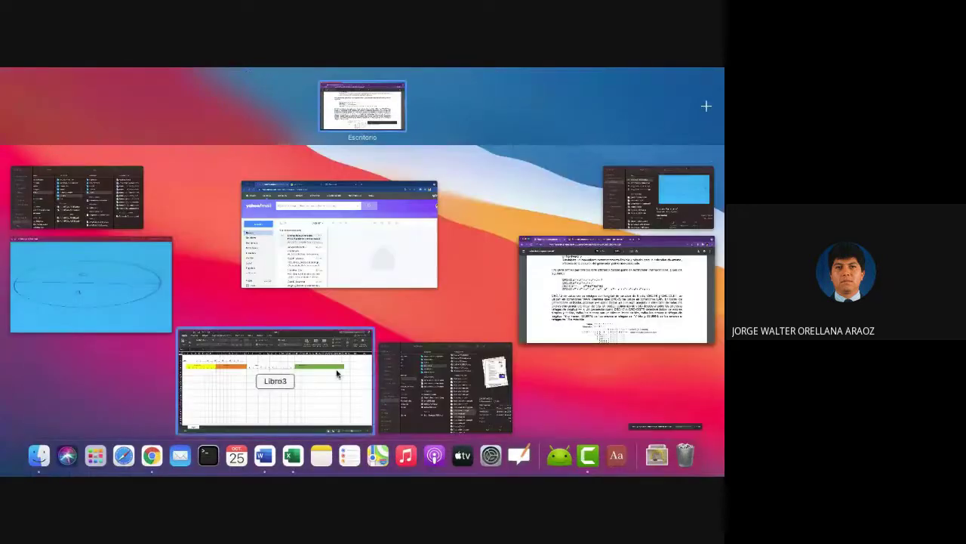
pyautogui.click(337, 374)
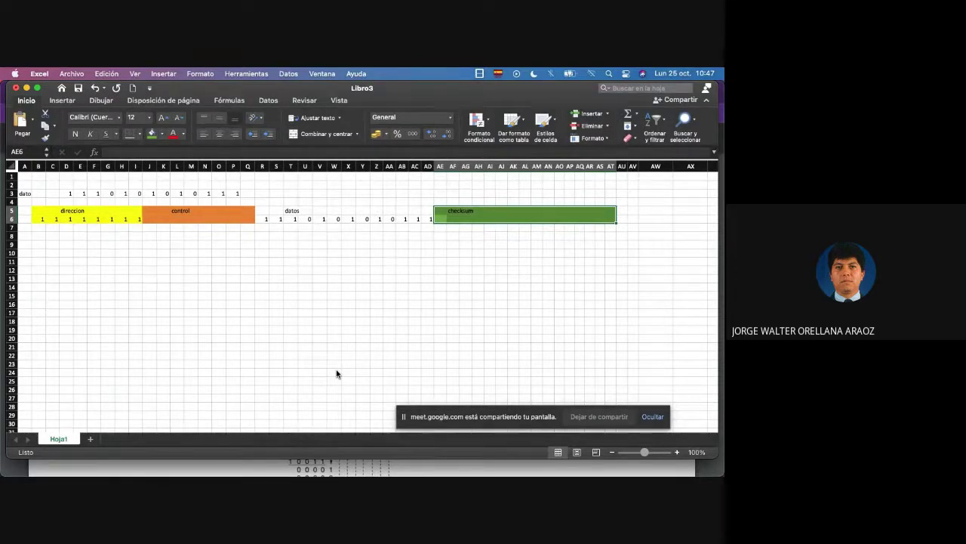
pyautogui.click(150, 218)
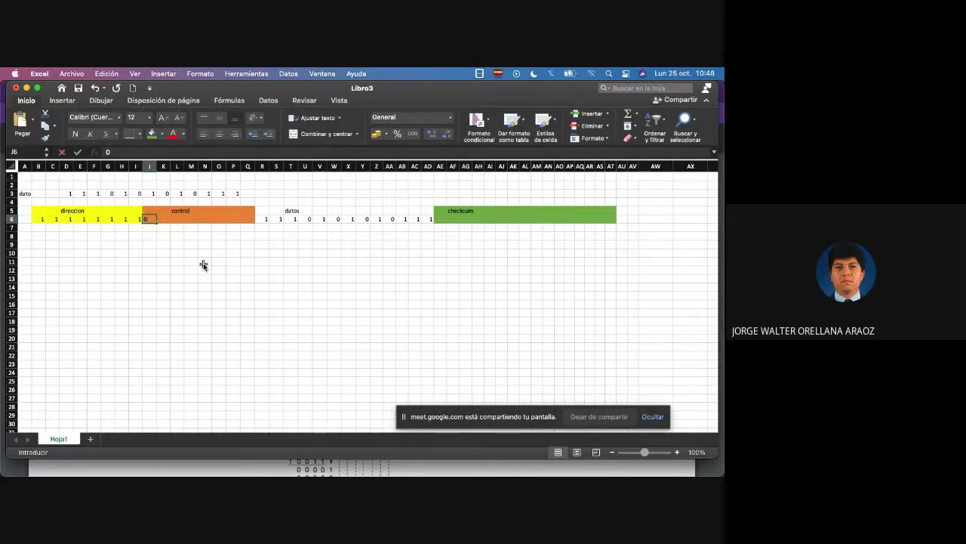
pyautogui.write('0')
pyautogui.press('Tab')
# Step: Enter the three sequence-number bits 0, 1, 0 of the control field in cells K6 to M6
pyautogui.hotkey('shift', 'Right')
pyautogui.hotkey('shift', 'Right')
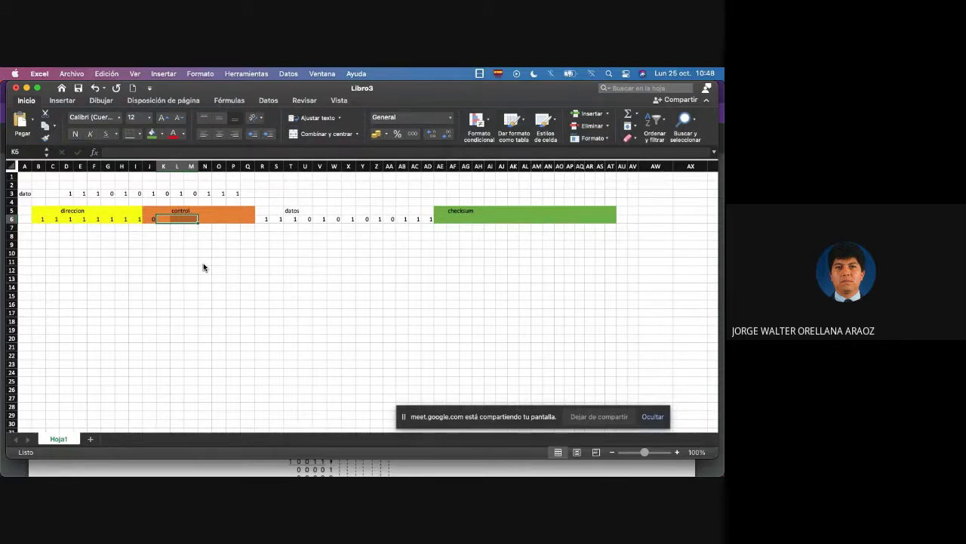
pyautogui.hotkey('shift', 'Left')
pyautogui.hotkey('shift', 'Left')
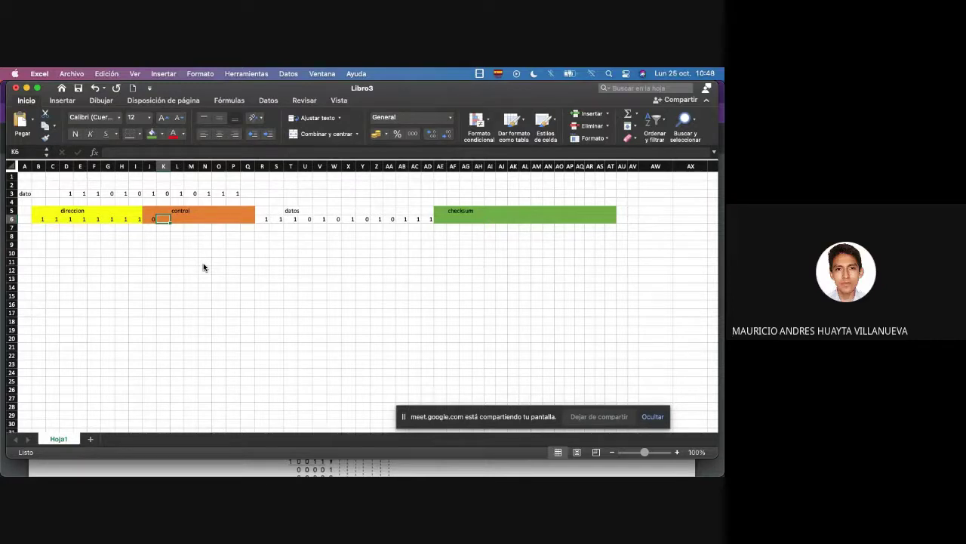
pyautogui.write('0')
pyautogui.press('Tab')
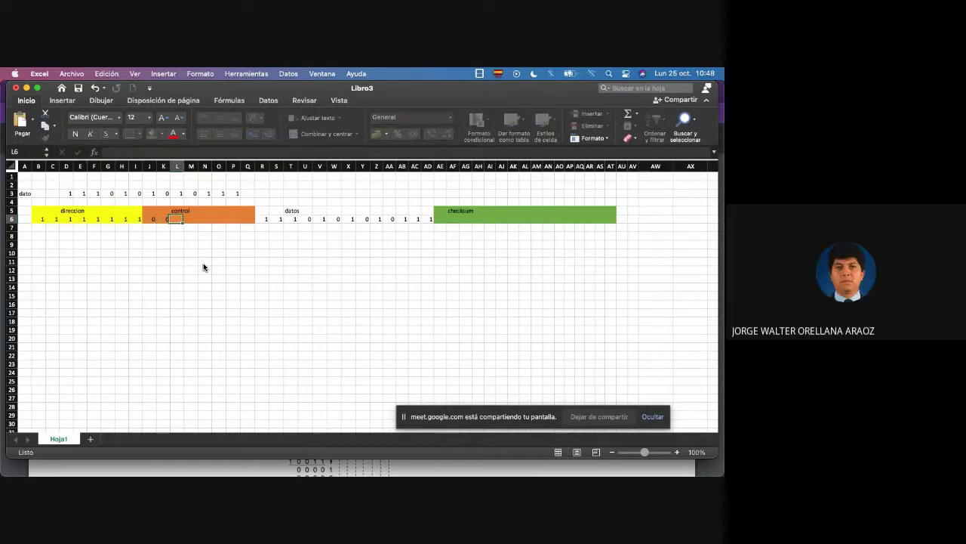
pyautogui.write('1')
pyautogui.press('Tab')
pyautogui.write('0')
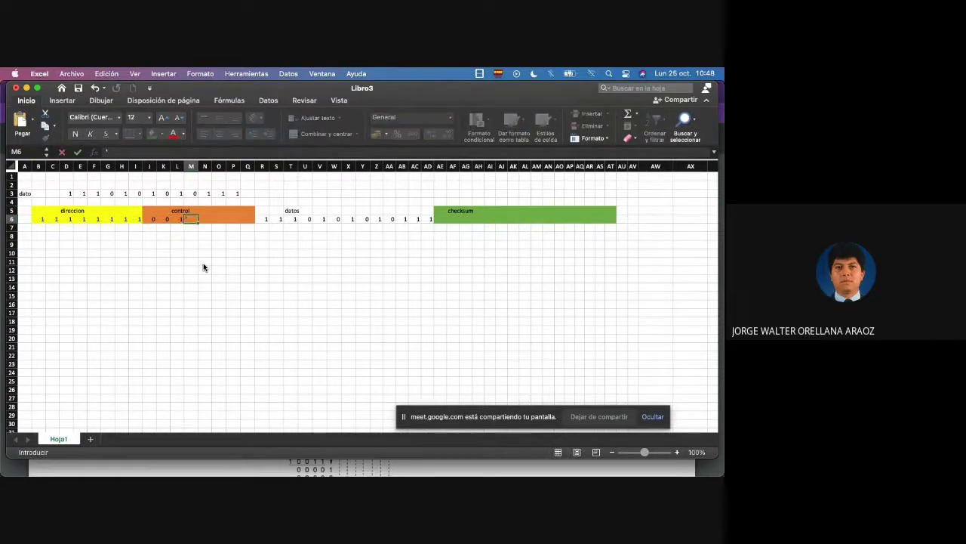
pyautogui.hotkey('shift', 'Left')
pyautogui.hotkey('shift', 'Left')
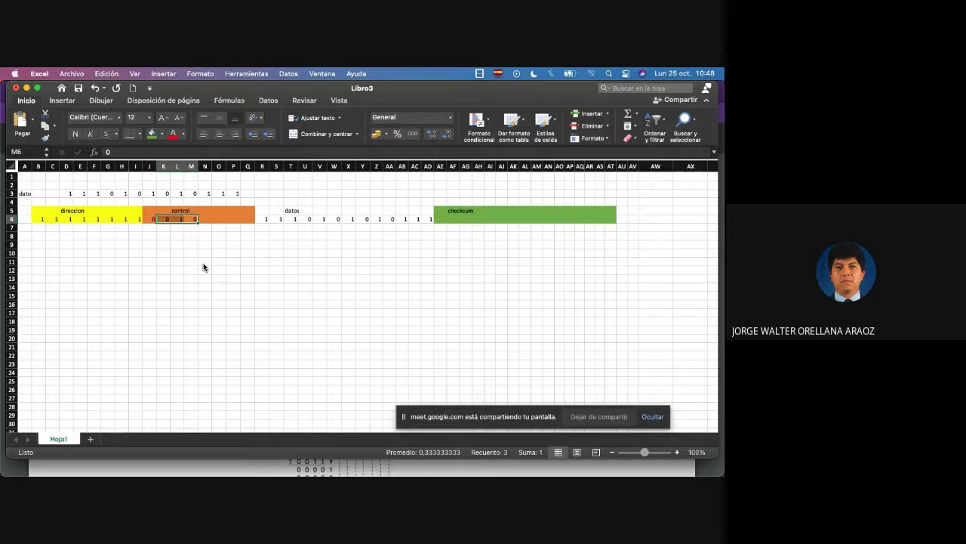
pyautogui.press('Right')
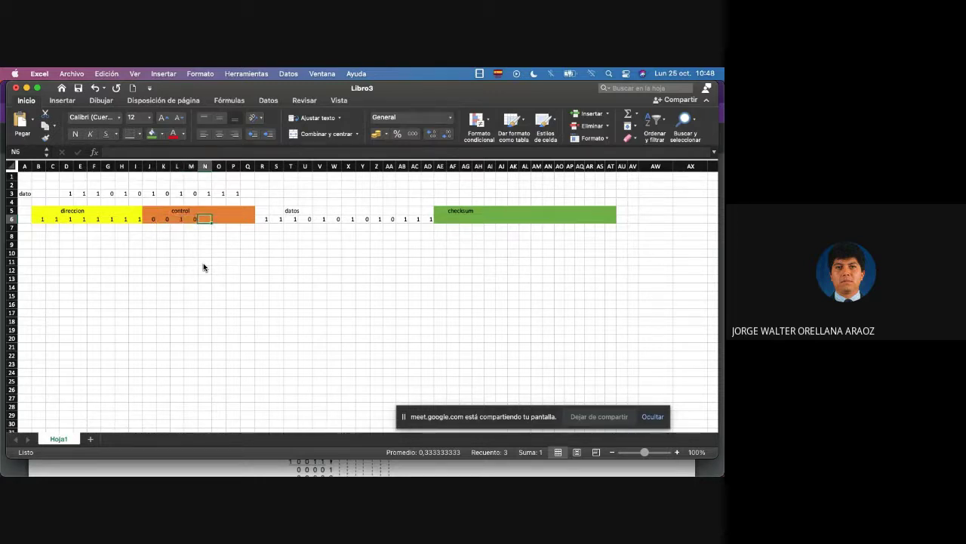
# Step: Complete the control field with the P/F bit 1 in N6 and the bits 0, 1, 1 in O6 to Q6
pyautogui.write('1')
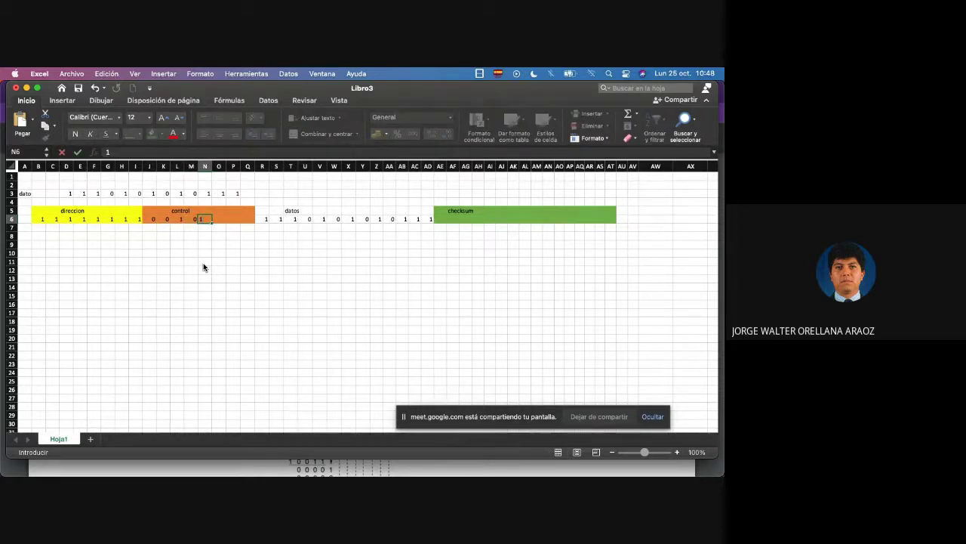
pyautogui.press('Right')
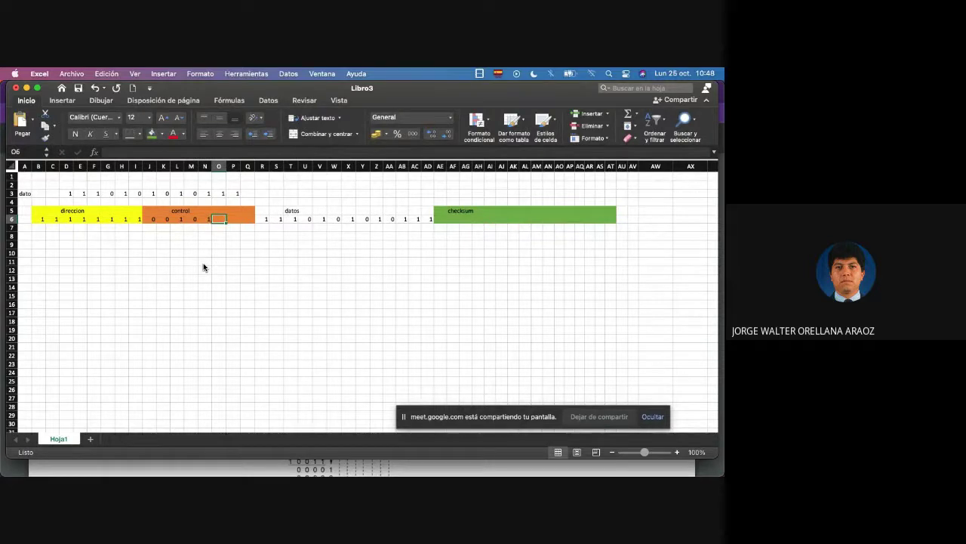
pyautogui.hotkey('shift', 'Right')
pyautogui.hotkey('shift', 'Right')
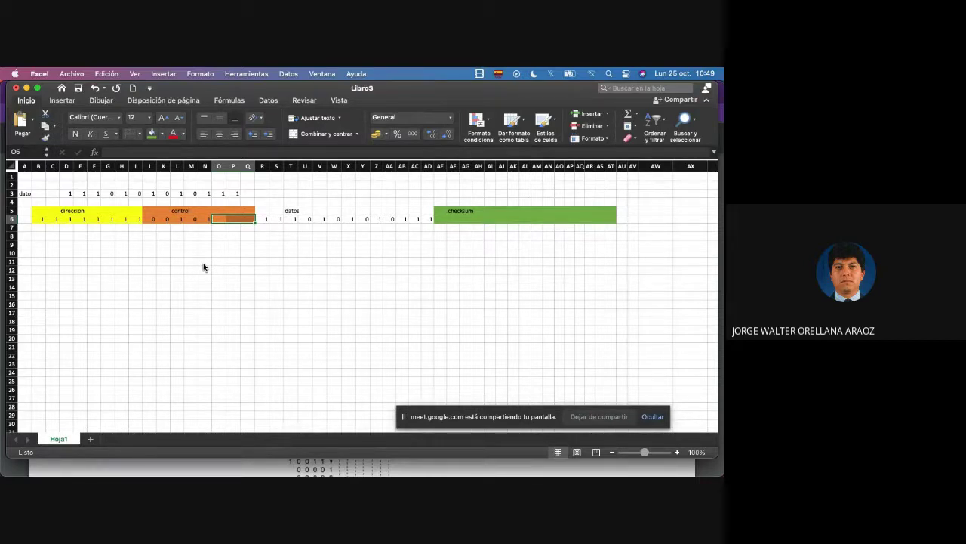
pyautogui.write('0')
pyautogui.press('Return')
pyautogui.press('Tab')
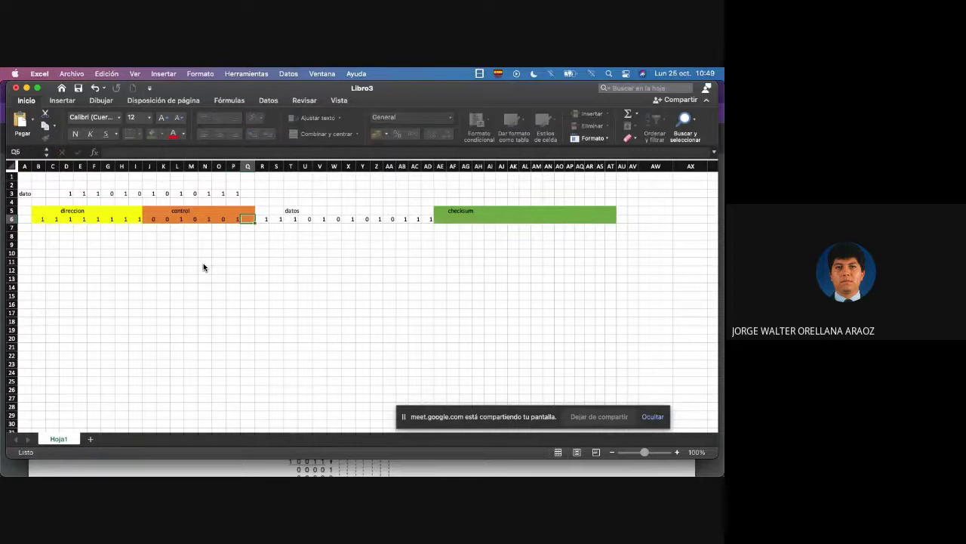
pyautogui.write('1')
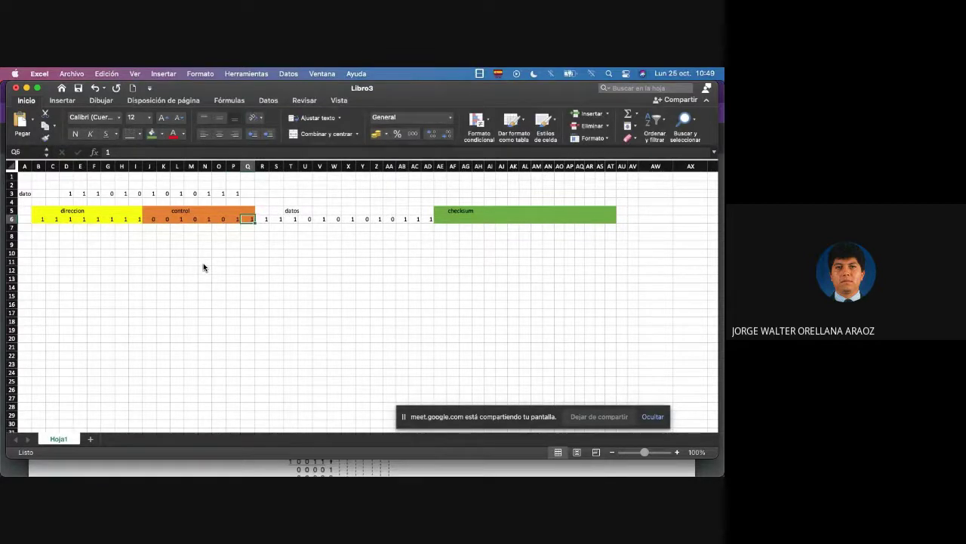
# Step: Make the two three-bit subfields of the control field, O6:Q6 and K6:M6, bold
pyautogui.hotkey('shift', 'Left')
pyautogui.hotkey('shift', 'Left')
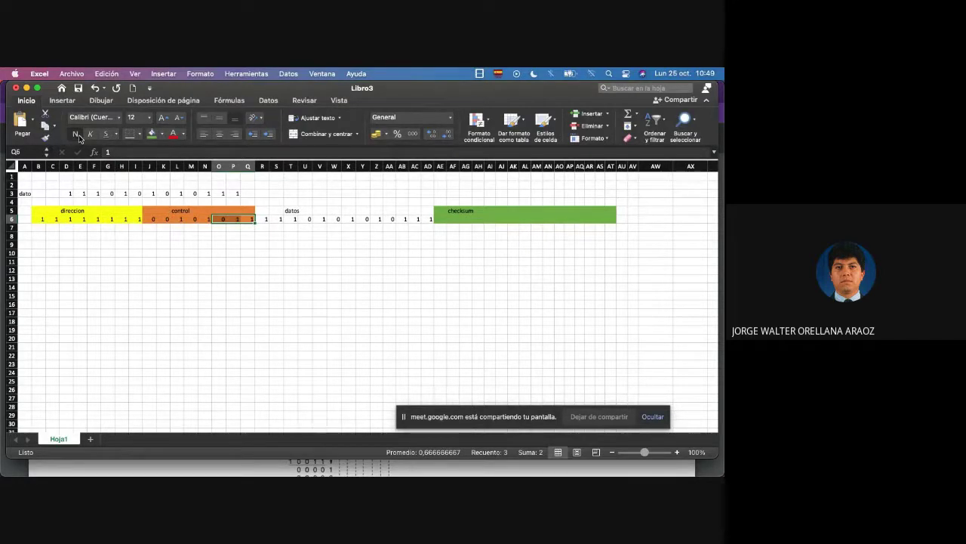
pyautogui.press('Left')
pyautogui.press('Left')
pyautogui.press('Left')
pyautogui.press('Left')
pyautogui.hotkey('shift', 'Left')
pyautogui.hotkey('shift', 'Left')
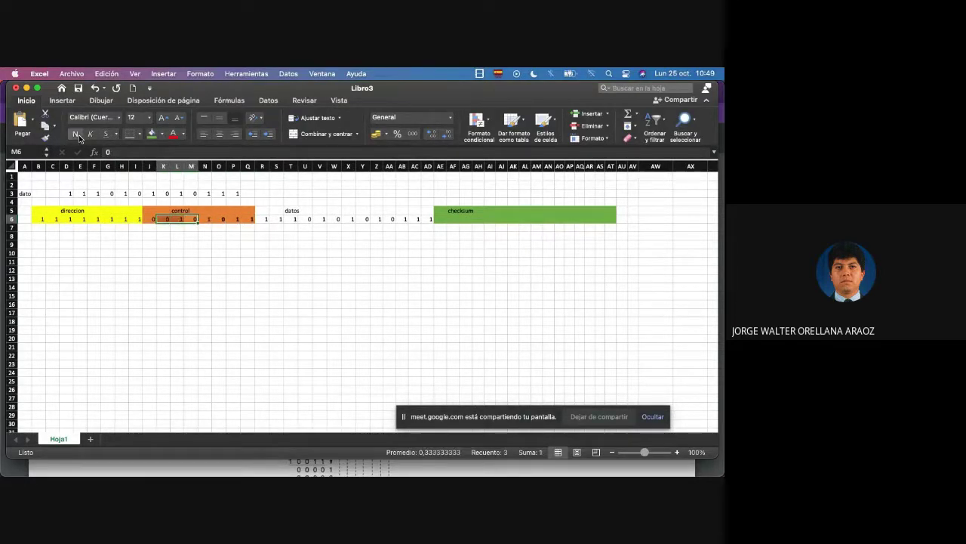
pyautogui.click(75, 134)
pyautogui.press('Down')
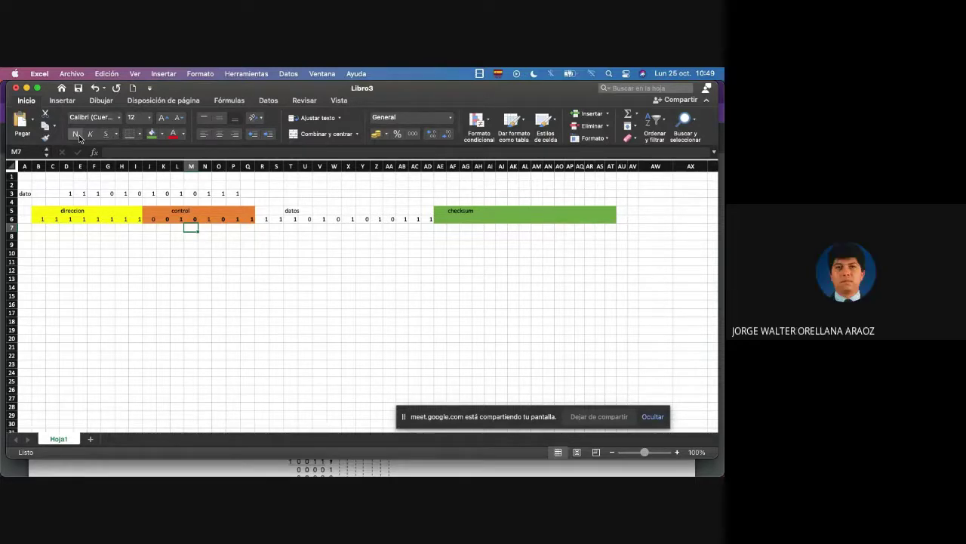
# Step: Examine the control field's two three-bit subfields, K6:M6 and O6:Q6, by selecting each range in turn
pyautogui.press('Up')
pyautogui.press('Right')
pyautogui.press('Right')
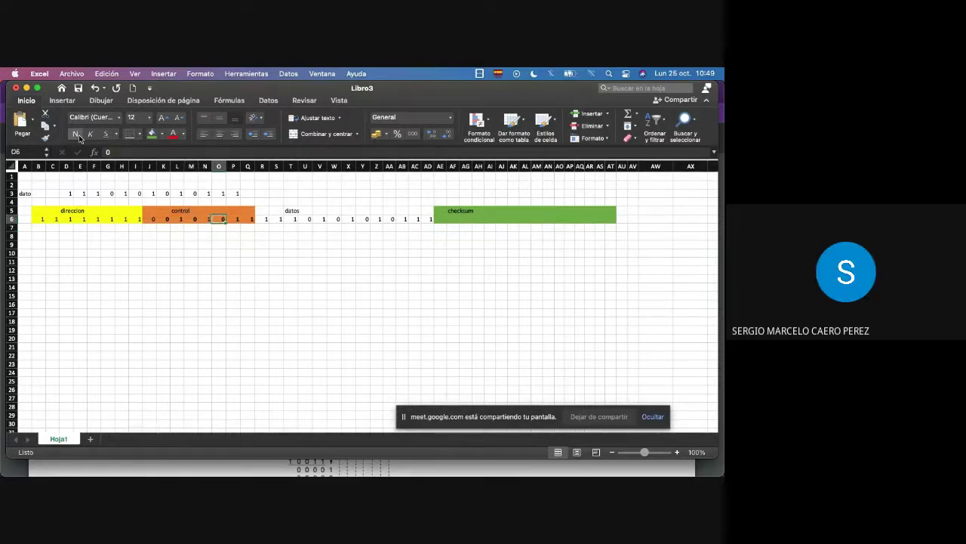
pyautogui.press('Right')
pyautogui.press('Left')
pyautogui.press('Left')
pyautogui.press('Left')
pyautogui.press('Left')
pyautogui.press('Left')
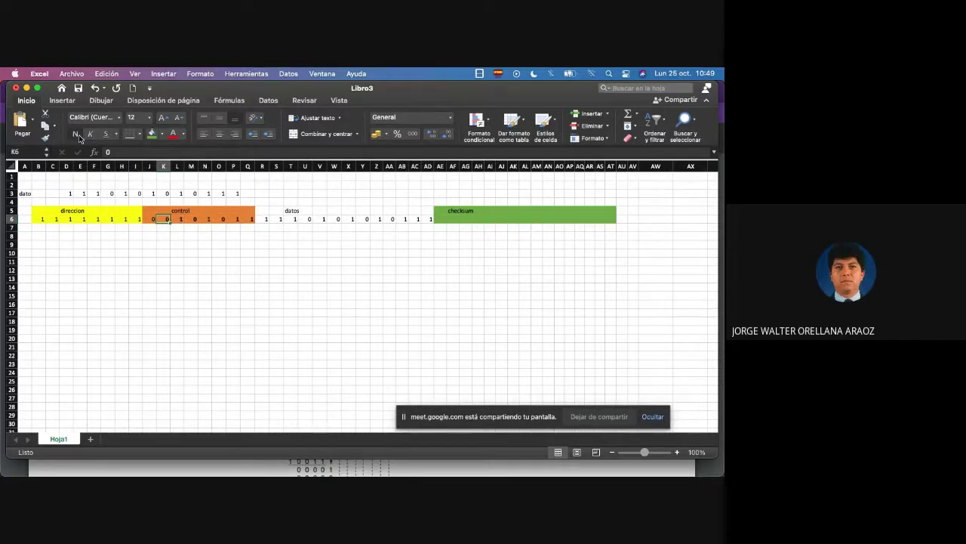
pyautogui.hotkey('shift', 'Right')
pyautogui.hotkey('shift', 'Right')
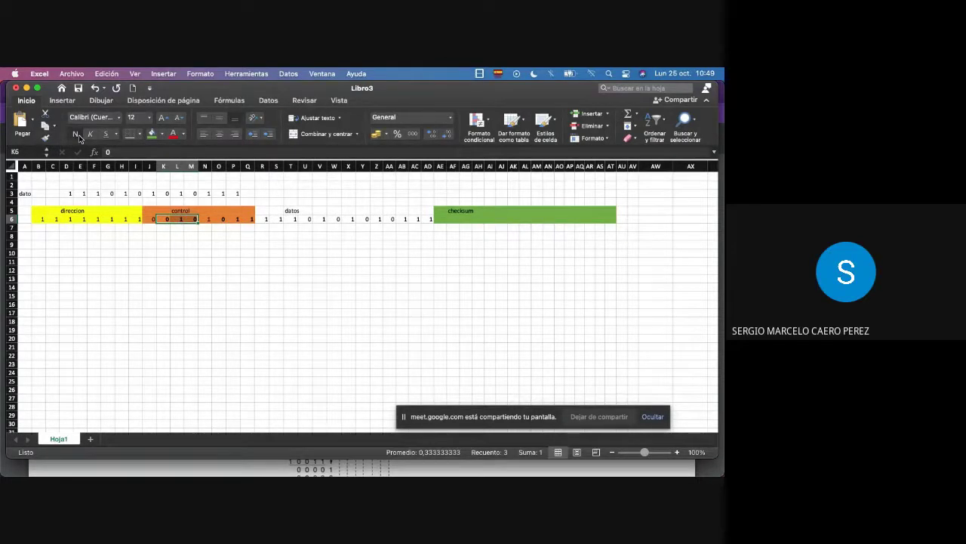
pyautogui.press('Right')
pyautogui.press('Right')
pyautogui.press('Right')
pyautogui.press('Right')
pyautogui.hotkey('shift', 'Right')
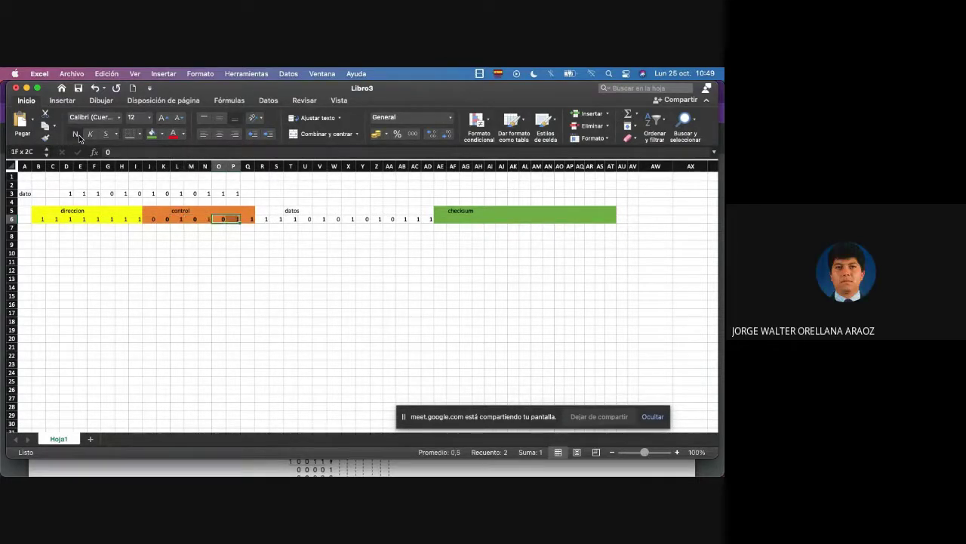
pyautogui.hotkey('shift', 'Right')
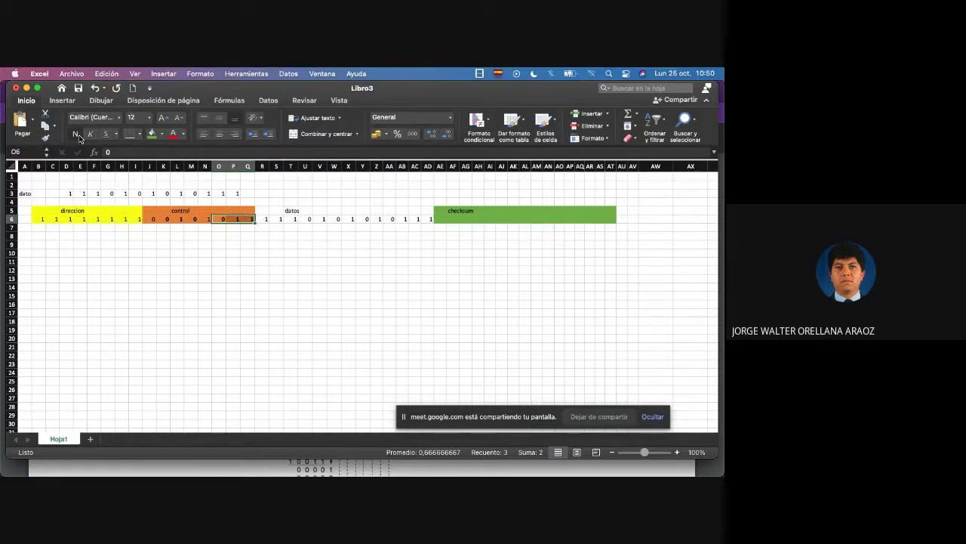
pyautogui.press('Left')
pyautogui.press('Left')
pyautogui.press('Left')
pyautogui.press('Left')
pyautogui.hotkey('shift', 'Right')
pyautogui.hotkey('shift', 'Right')
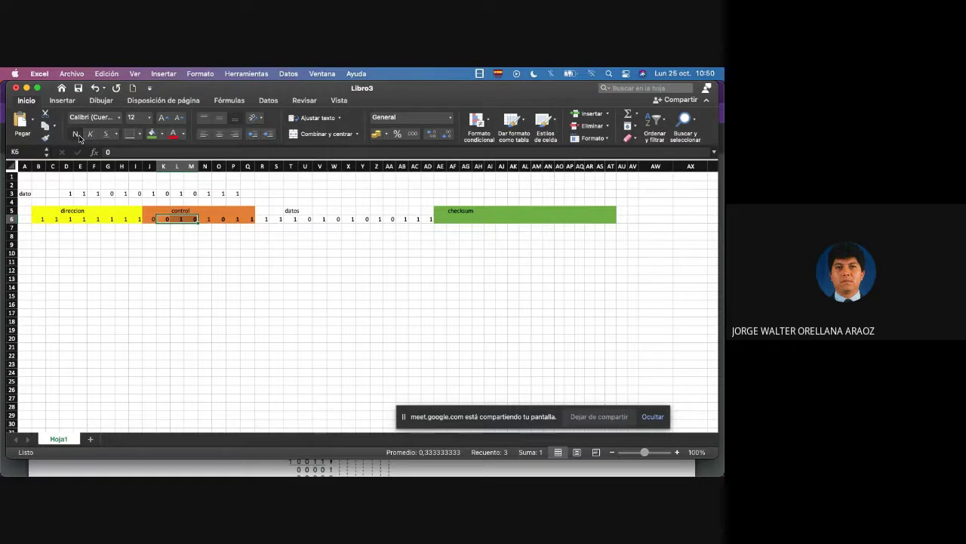
# Step: Go through the remaining control and data bits in row 6 up to the first checksum cell, AE6
pyautogui.press('Right')
pyautogui.press('Right')
pyautogui.press('Right')
pyautogui.press('Right')
pyautogui.press('Right')
pyautogui.press('Right')
pyautogui.press('Right')
pyautogui.press('Right')
pyautogui.press('Right')
pyautogui.press('Right')
pyautogui.press('Right')
pyautogui.press('Right')
pyautogui.press('Right')
pyautogui.press('Right')
pyautogui.press('Right')
pyautogui.press('Right')
pyautogui.press('Right')
pyautogui.press('Right')
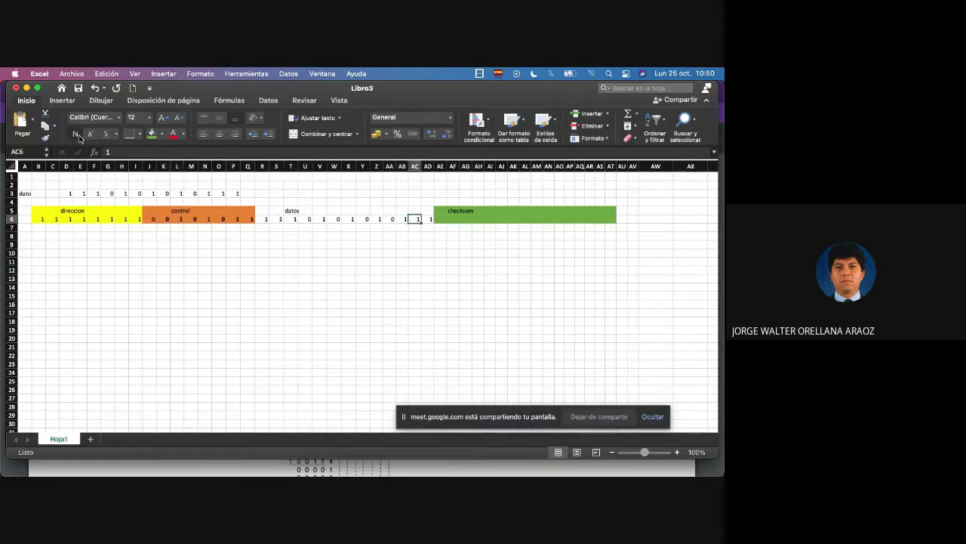
pyautogui.press('Right')
pyautogui.press('Right')
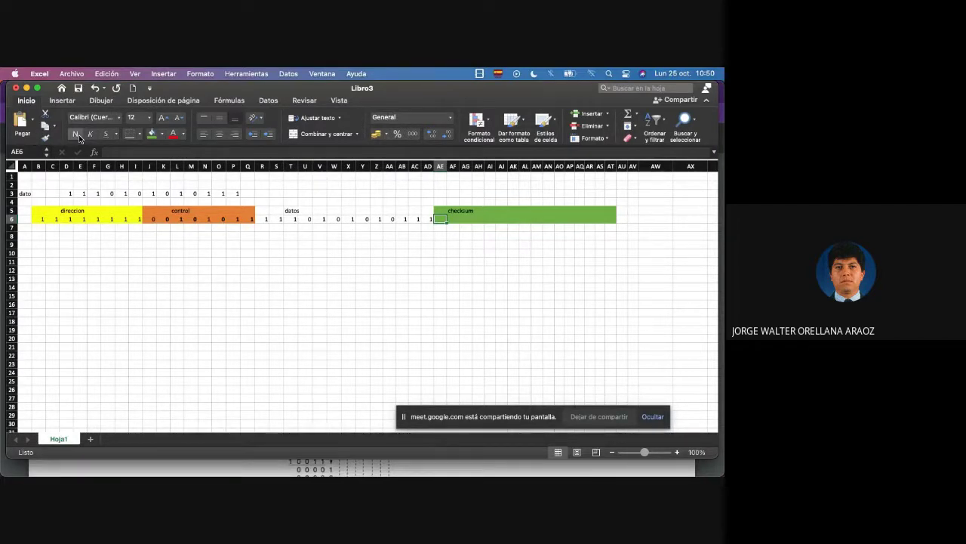
# Step: Switch to Redes de Computadoras.pdf in Chrome and find the HDLC frame structure table on page 81
pyautogui.press('super+Tab')
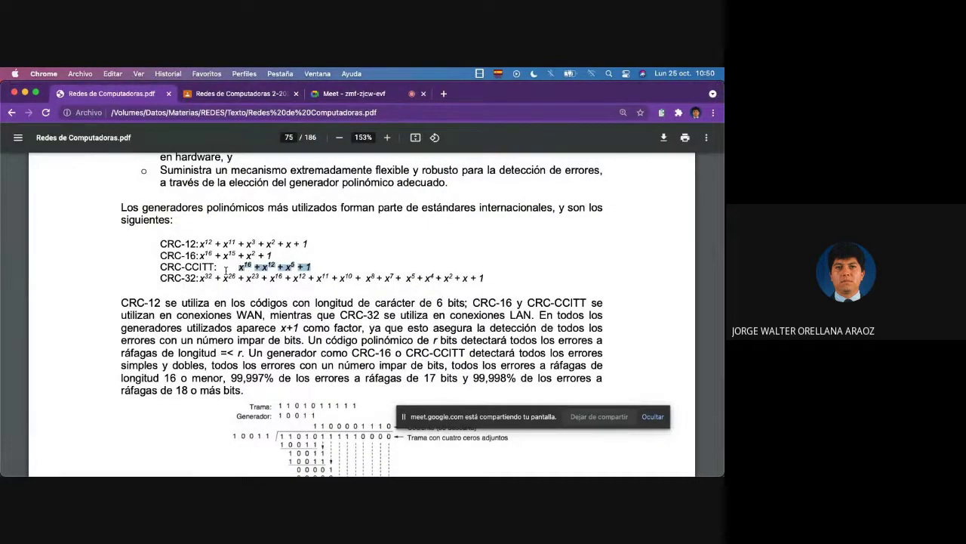
pyautogui.scroll(-20, 226, 270)
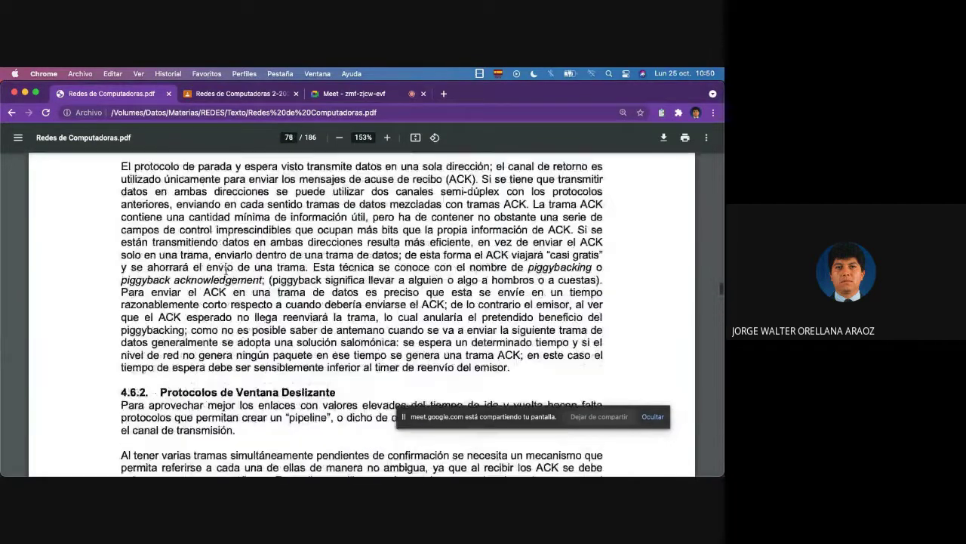
pyautogui.scroll(-15, 226, 270)
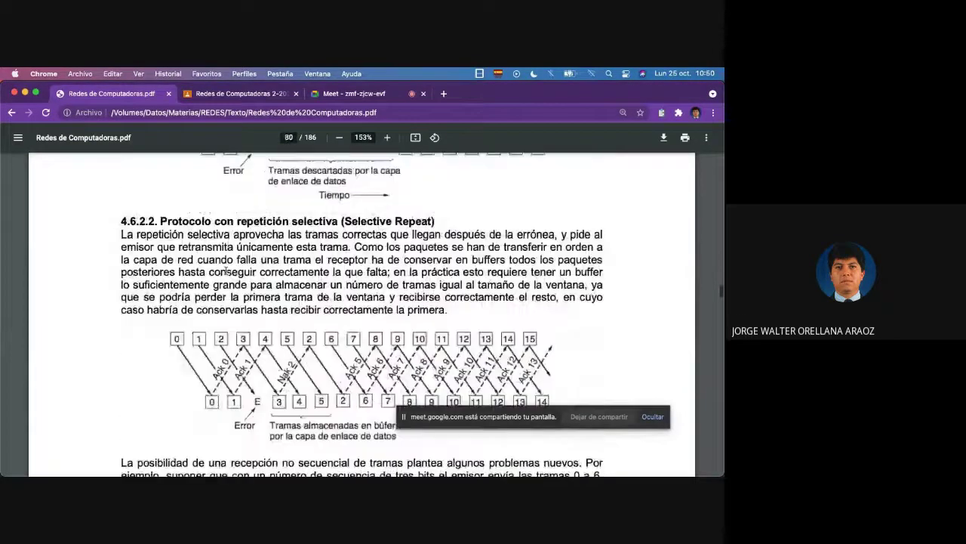
pyautogui.scroll(-15, 226, 270)
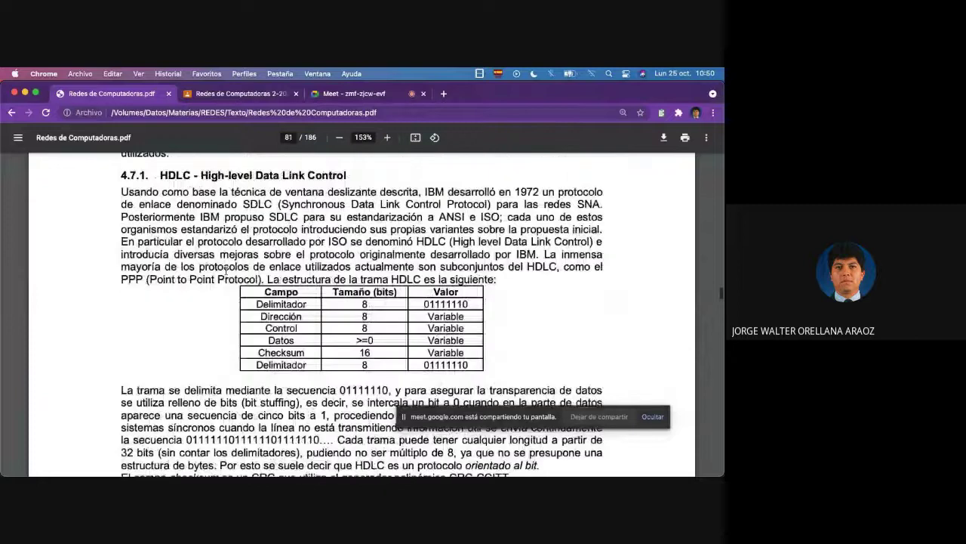
pyautogui.scroll(-1, 226, 270)
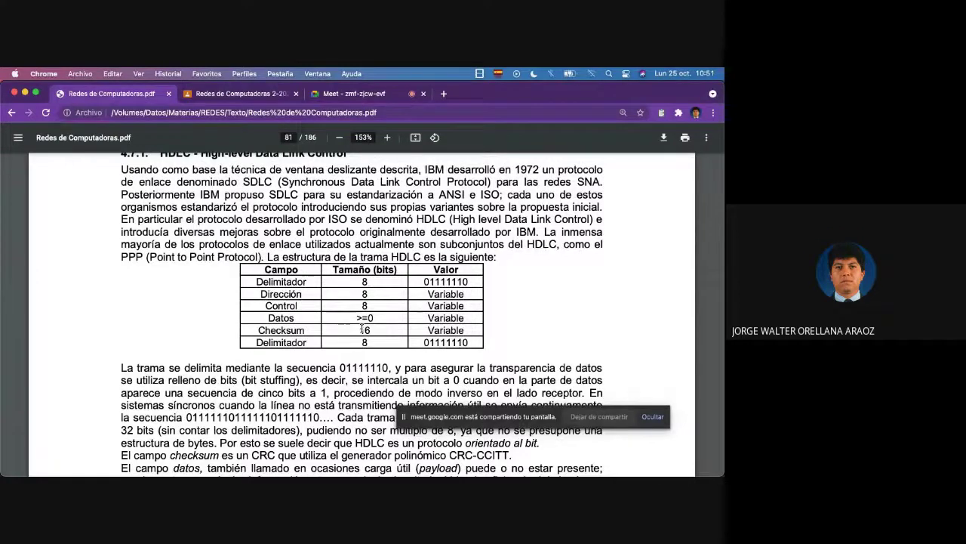
# Step: Review the HDLC field descriptions on page 81, highlighting the broadcast address passage and the CRC-CCITT generator name
pyautogui.scroll(-10, 362, 329)
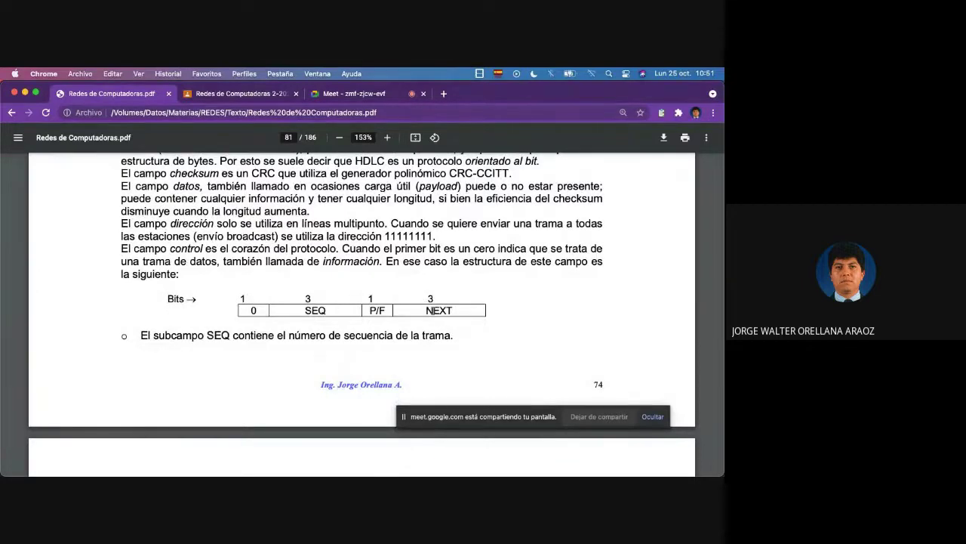
pyautogui.scroll(1, 432, 311)
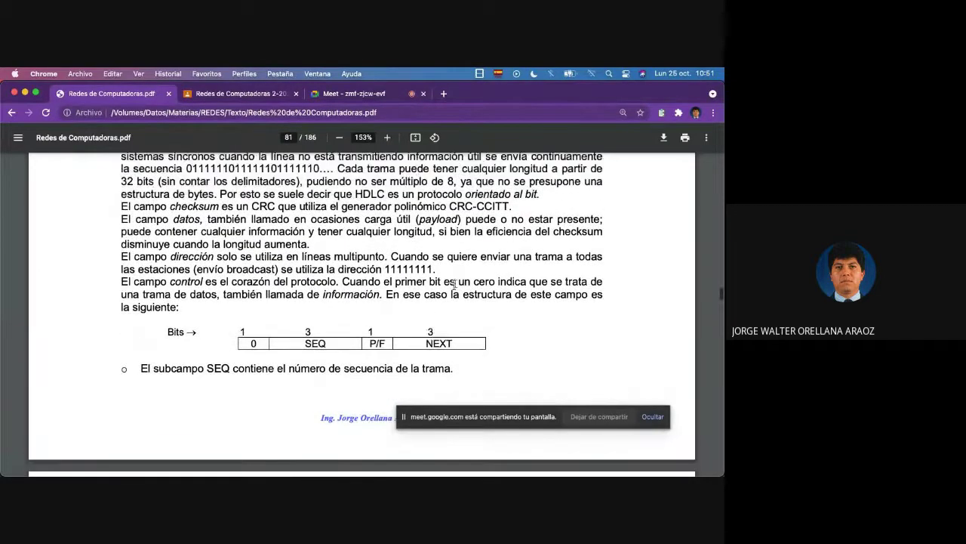
pyautogui.moveTo(447, 257); pyautogui.dragTo(422, 269)
pyautogui.scroll(1, 506, 240)
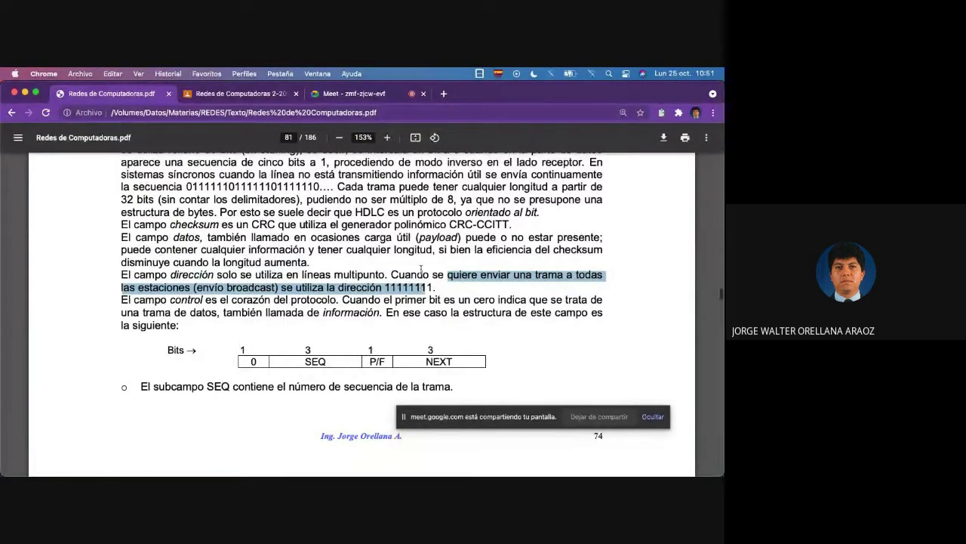
pyautogui.moveTo(508, 240); pyautogui.dragTo(452, 240)
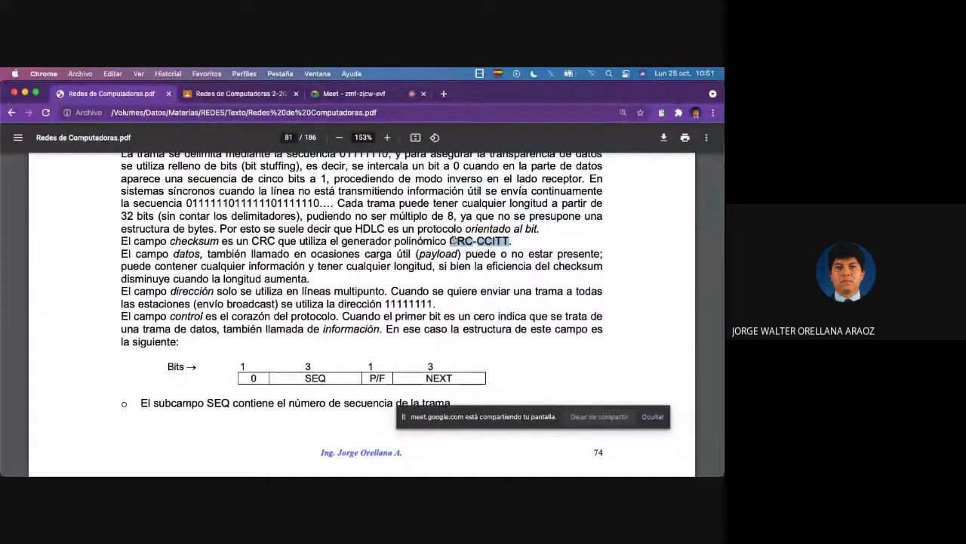
pyautogui.scroll(10, 454, 240)
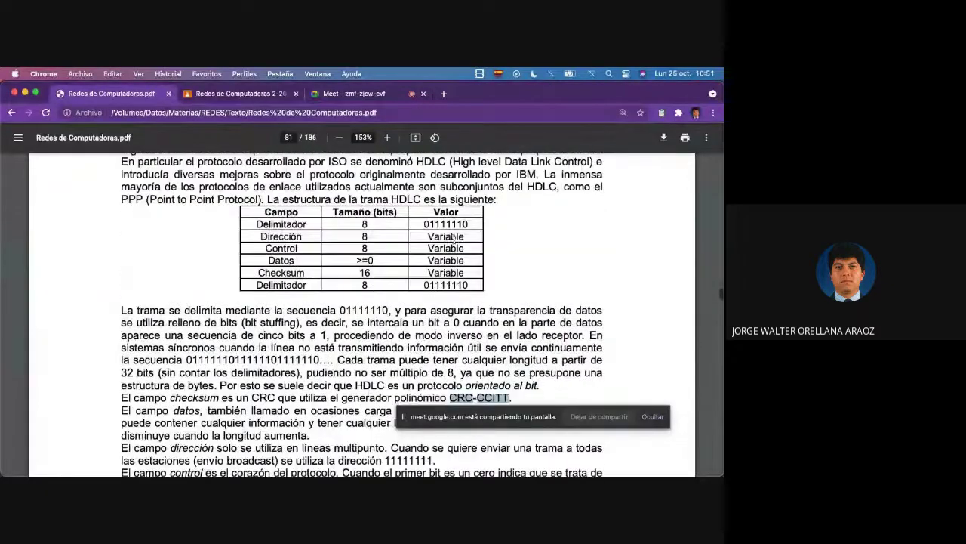
# Step: Find the standard polynomial generators on page 75 of the PDF and highlight the CRC-CCITT polynomial
pyautogui.scroll(15, 454, 240)
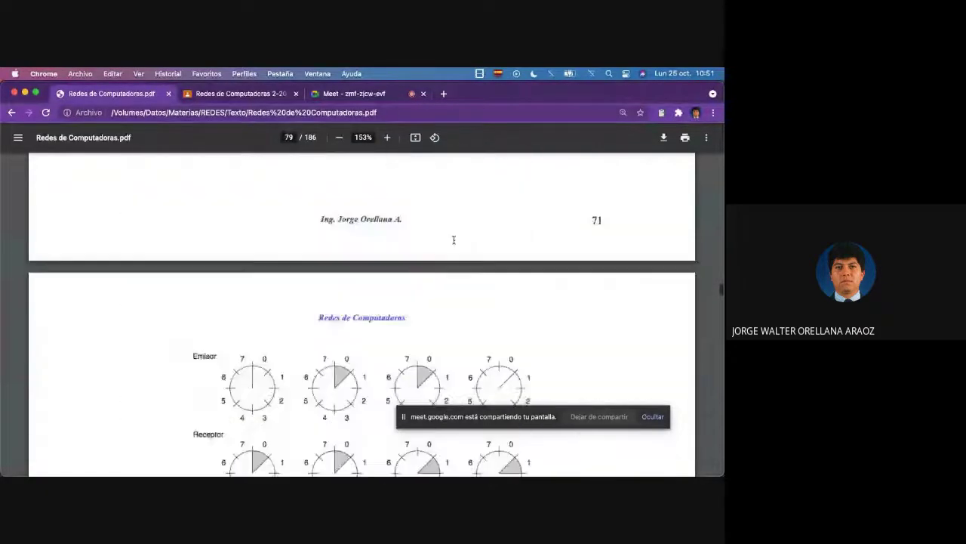
pyautogui.scroll(15, 454, 240)
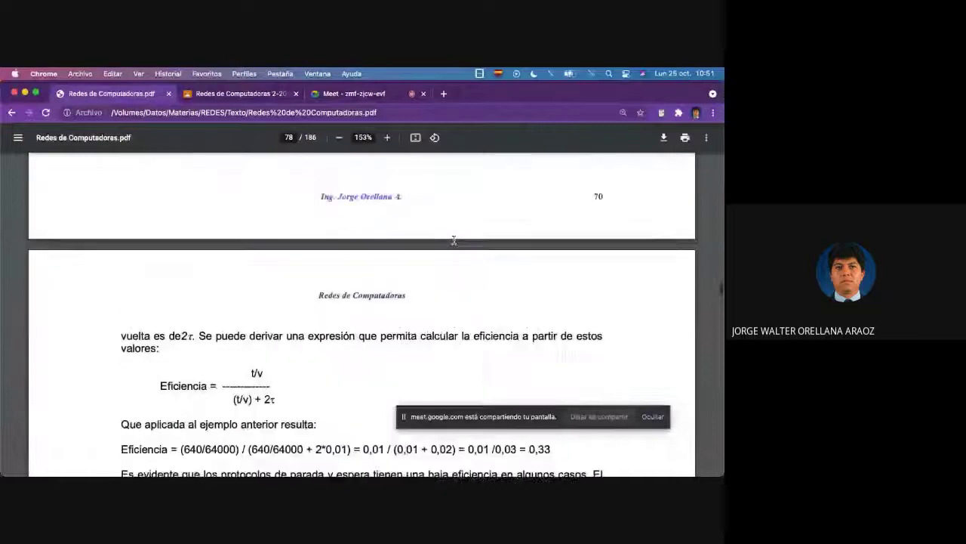
pyautogui.scroll(15, 453, 240)
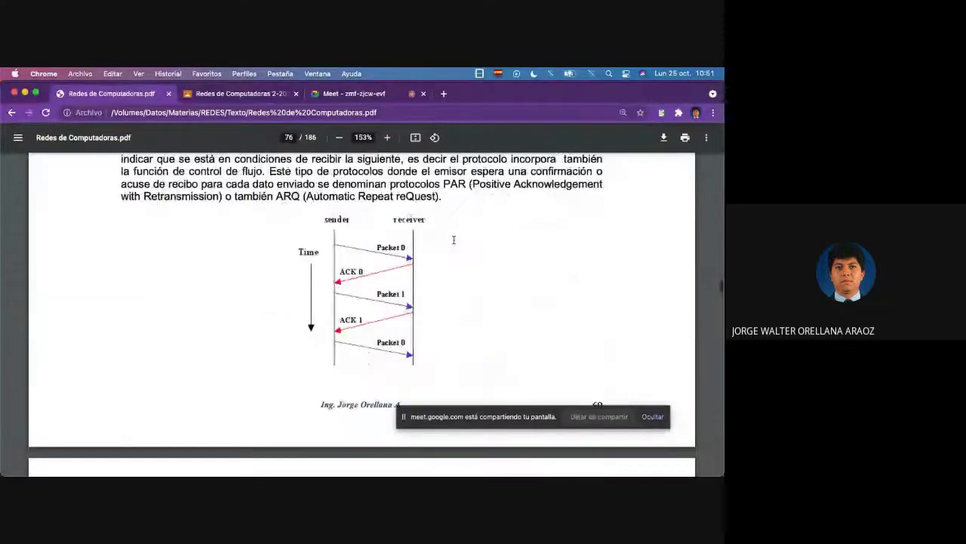
pyautogui.scroll(15, 453, 240)
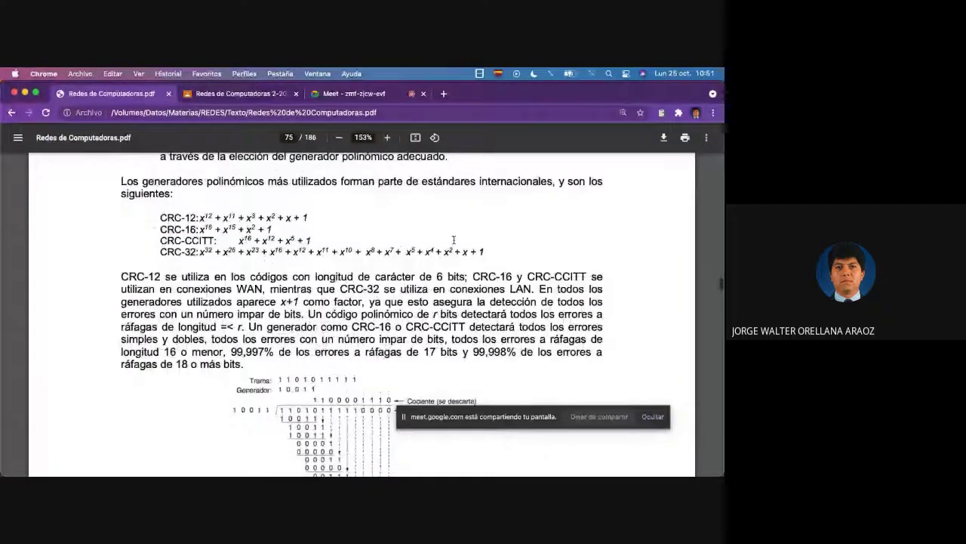
pyautogui.scroll(-1, 454, 240)
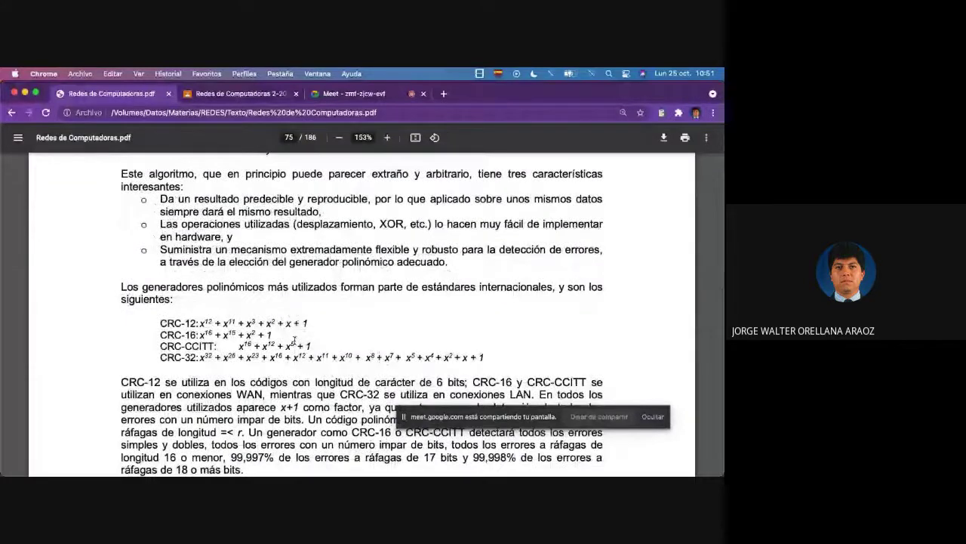
pyautogui.moveTo(315, 348); pyautogui.dragTo(237, 348)
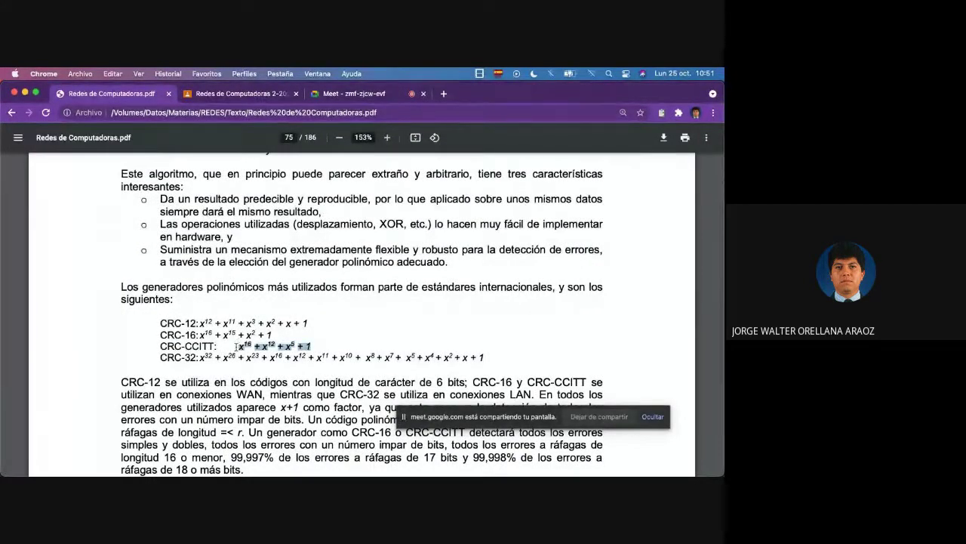
# Step: Switch to the Excel workbook Libro3 and fill the sixteen checksum cells AE6:AT6 with 0
pyautogui.hotkey('ctrl', 'Up')
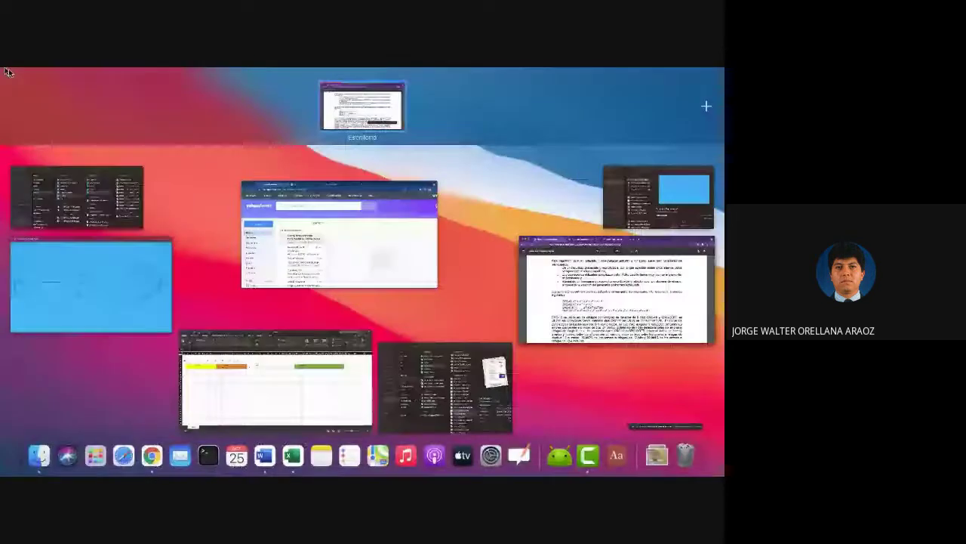
pyautogui.click(295, 388)
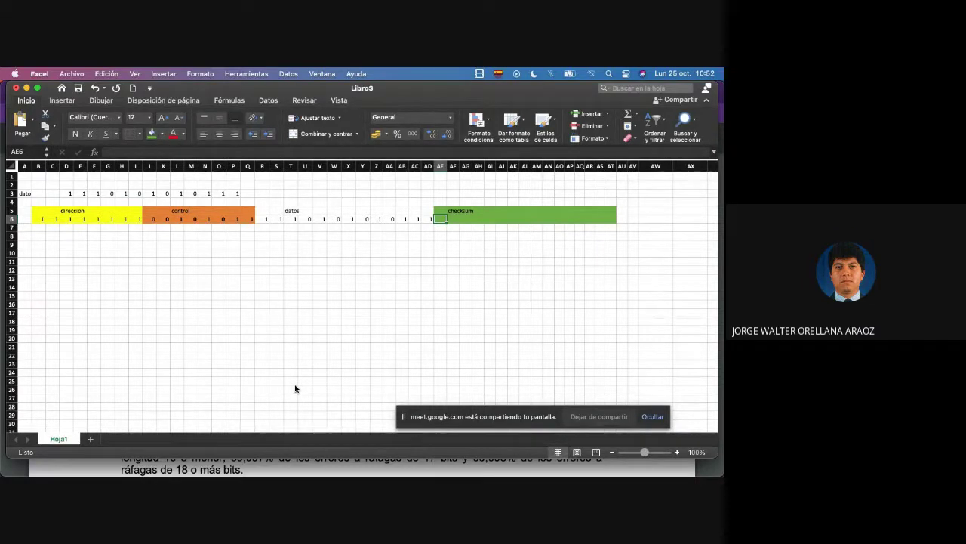
pyautogui.write('0')
pyautogui.press('Tab')
pyautogui.write('0')
pyautogui.press('Tab')
pyautogui.write('0')
pyautogui.press('Tab')
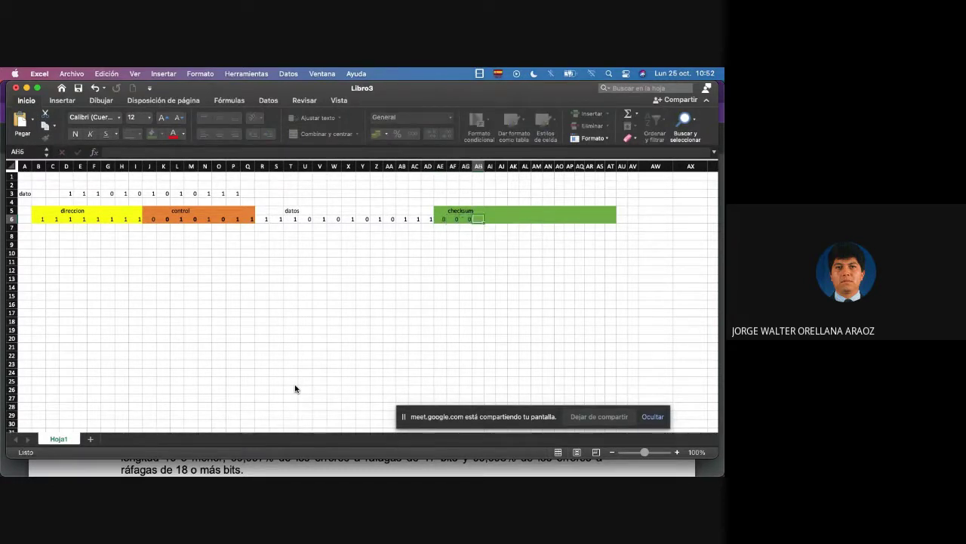
pyautogui.write('0')
pyautogui.press('Tab')
pyautogui.write('0')
pyautogui.press('Tab')
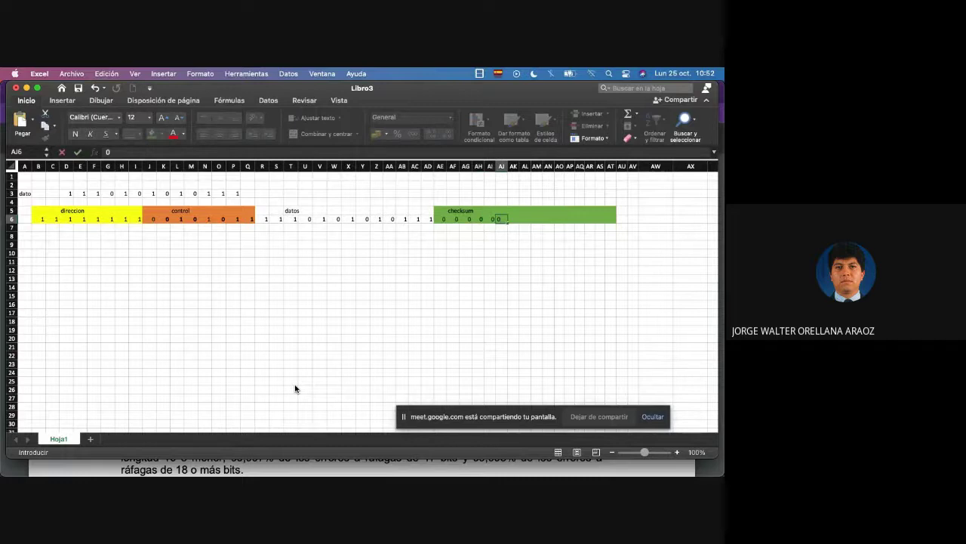
pyautogui.write('0')
pyautogui.press('Tab')
pyautogui.write('0')
pyautogui.press('Tab')
pyautogui.write('0')
pyautogui.press('Tab')
pyautogui.write('0')
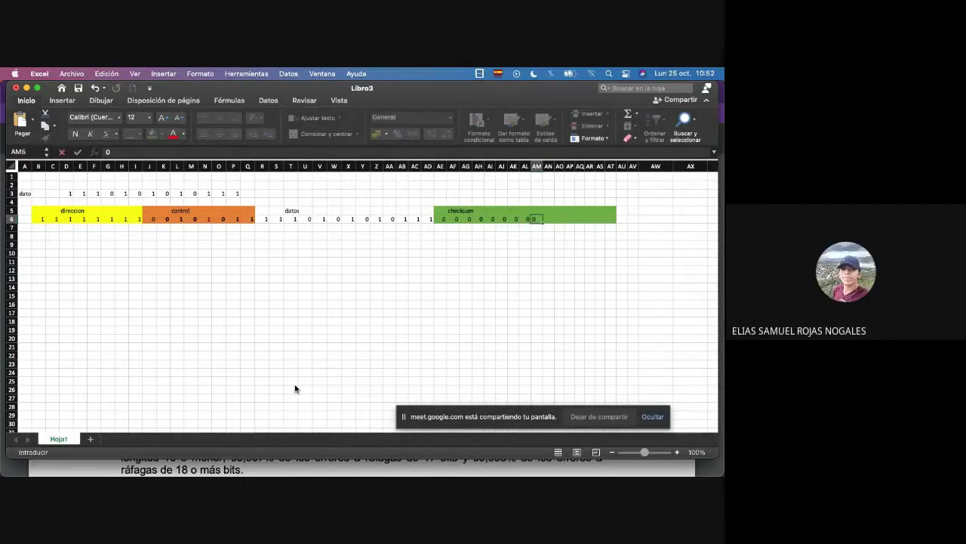
pyautogui.press('Tab')
pyautogui.write('0')
pyautogui.press('Tab')
pyautogui.write('0')
pyautogui.press('Tab')
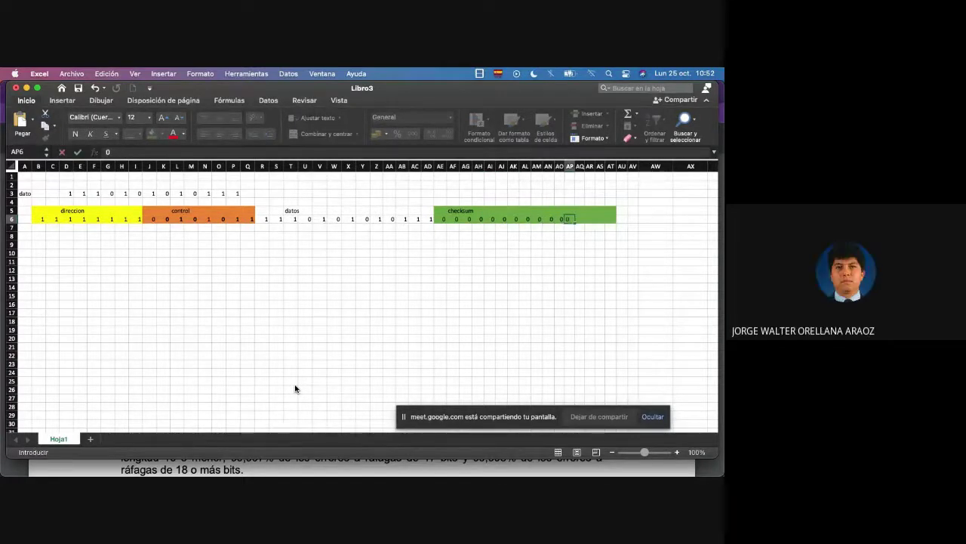
pyautogui.write('0')
pyautogui.press('Tab')
pyautogui.write('0')
pyautogui.press('Tab')
pyautogui.write('0')
pyautogui.press('Tab')
pyautogui.write('0')
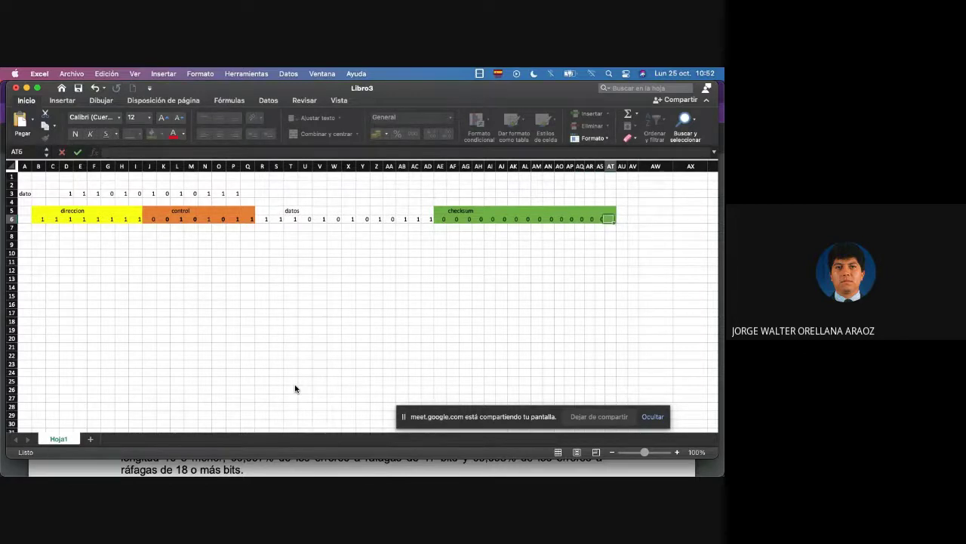
pyautogui.press('Tab')
pyautogui.write('0')
pyautogui.press('Return')
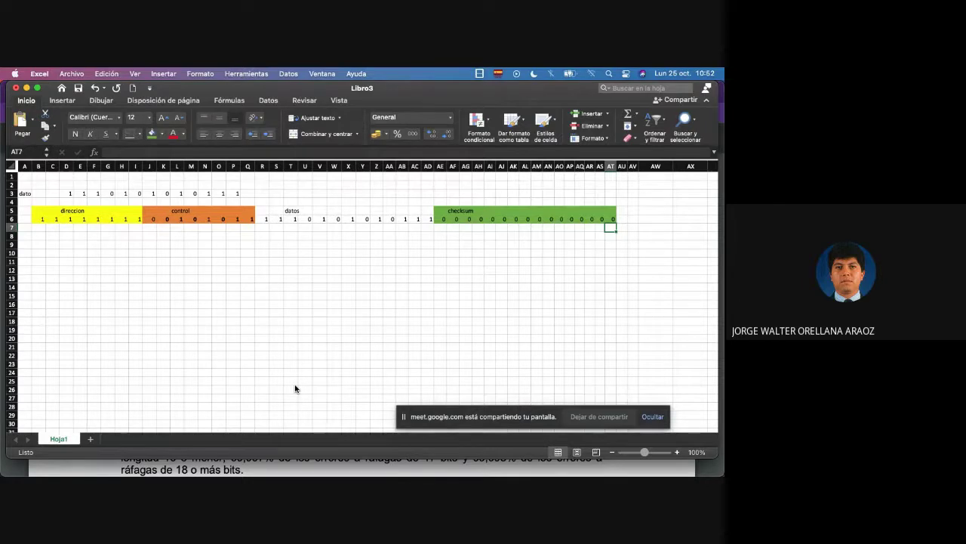
# Step: Go back along row 8 to cell B8, and examine the address, control and data fields by selecting B5:AD6
pyautogui.press('Down')
pyautogui.press('Left')
pyautogui.press('Left')
pyautogui.press('Left')
pyautogui.press('Left')
pyautogui.press('Left')
pyautogui.press('Left')
pyautogui.press('Left')
pyautogui.press('Left')
pyautogui.press('Left')
pyautogui.press('Left')
pyautogui.press('Left')
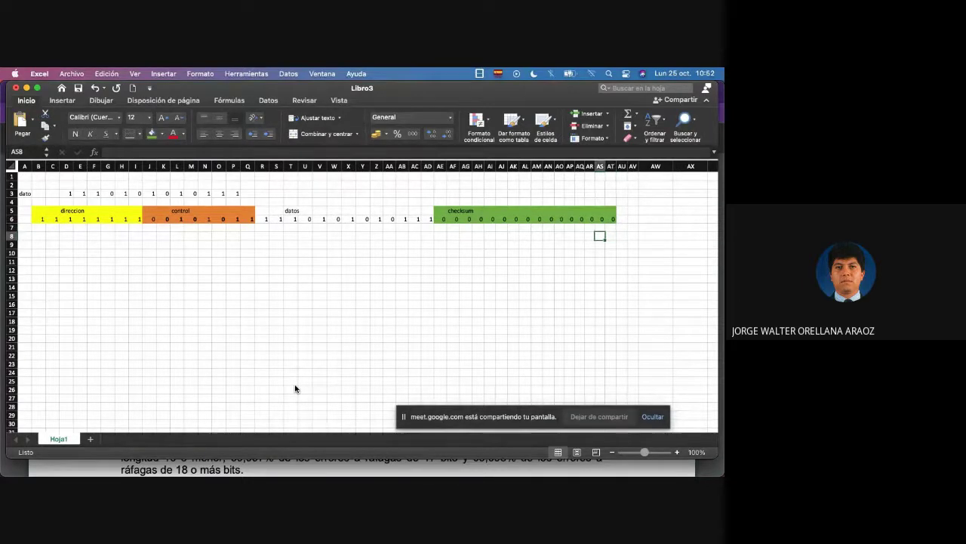
pyautogui.press('Left')
pyautogui.press('Left')
pyautogui.press('Left')
pyautogui.press('Left')
pyautogui.press('Left')
pyautogui.press('Left')
pyautogui.press('Left')
pyautogui.press('Left')
pyautogui.press('Left')
pyautogui.press('Left')
pyautogui.press('Left')
pyautogui.press('Left')
pyautogui.press('Left')
pyautogui.press('Left')
pyautogui.press('Left')
pyautogui.press('Left')
pyautogui.press('Left')
pyautogui.press('Left')
pyautogui.press('Left')
pyautogui.press('Left')
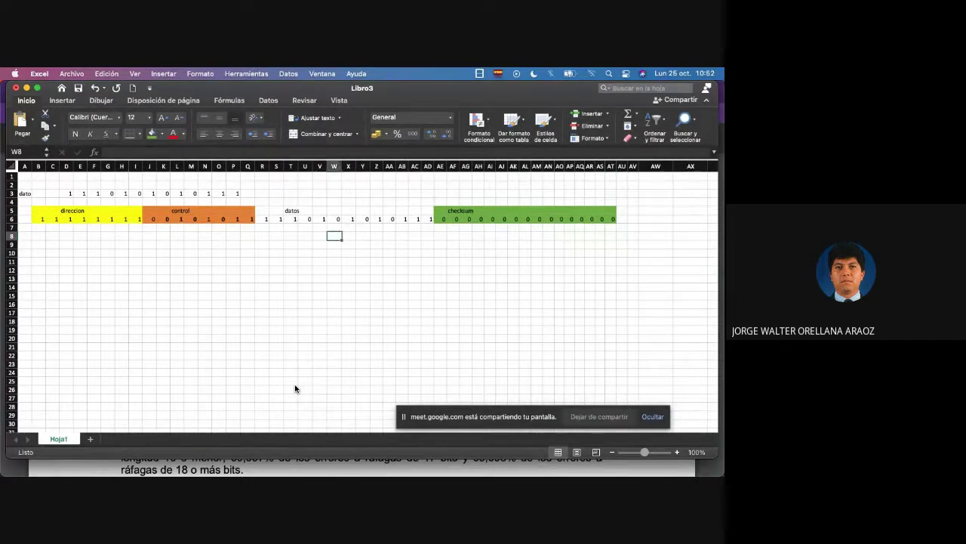
pyautogui.press('Left')
pyautogui.press('Left')
pyautogui.press('Left')
pyautogui.press('Left')
pyautogui.press('Left')
pyautogui.press('Left')
pyautogui.press('Left')
pyautogui.press('Left')
pyautogui.press('Left')
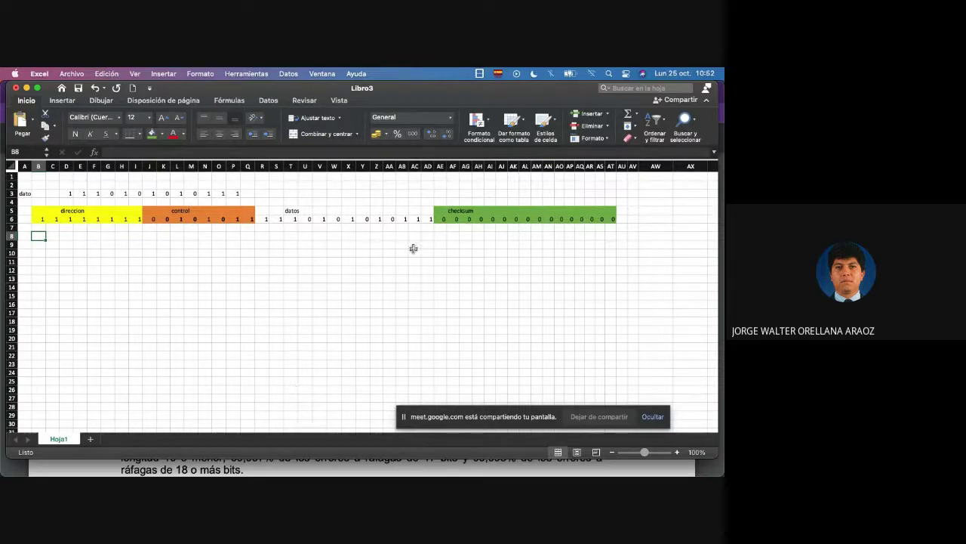
pyautogui.moveTo(430, 219); pyautogui.dragTo(33, 211)
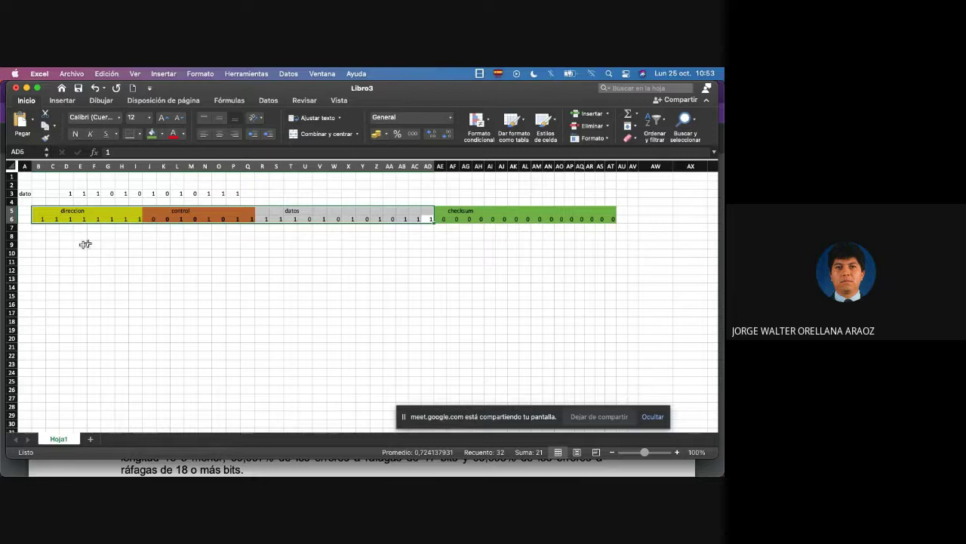
pyautogui.click(39, 234)
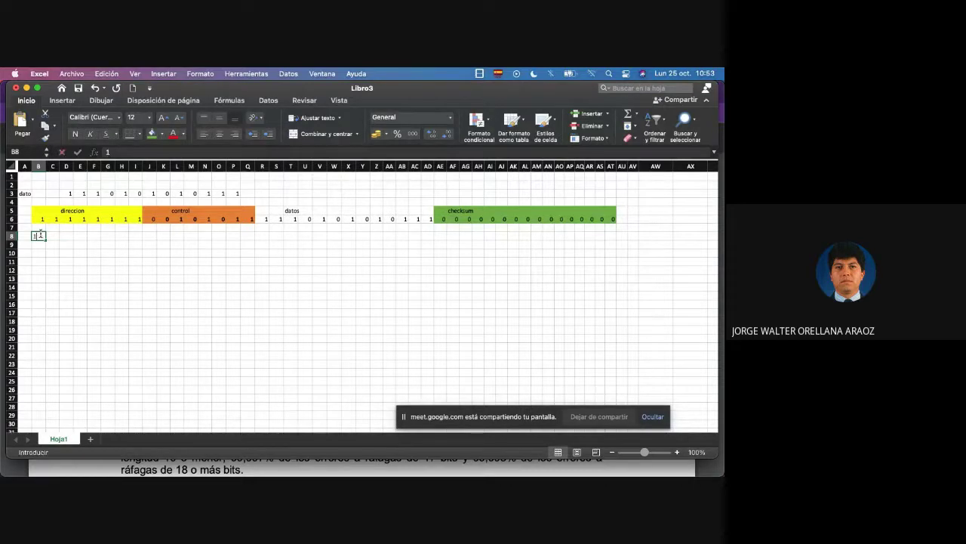
pyautogui.press('Right')
pyautogui.write('0')
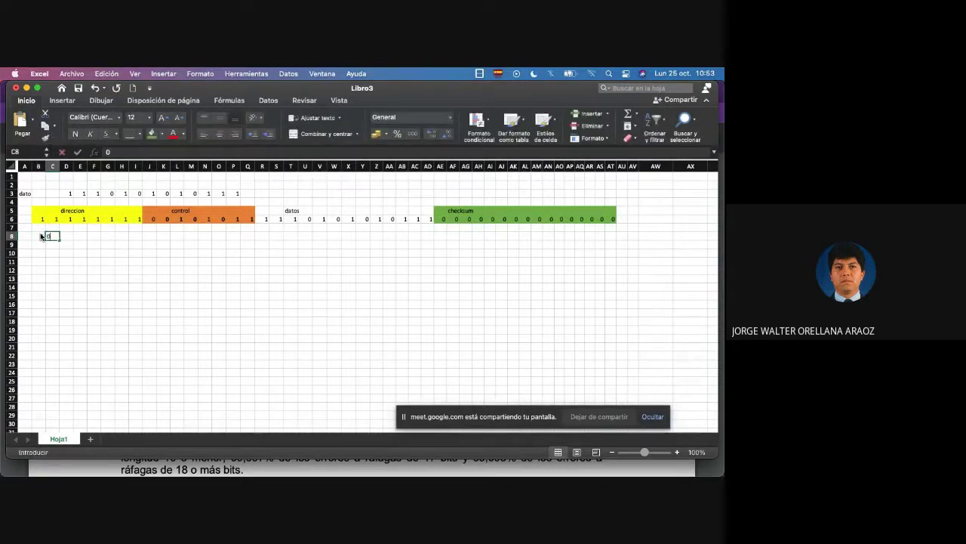
pyautogui.press('Right')
pyautogui.write('0')
pyautogui.press('Right')
pyautogui.write('0')
pyautogui.press('Right')
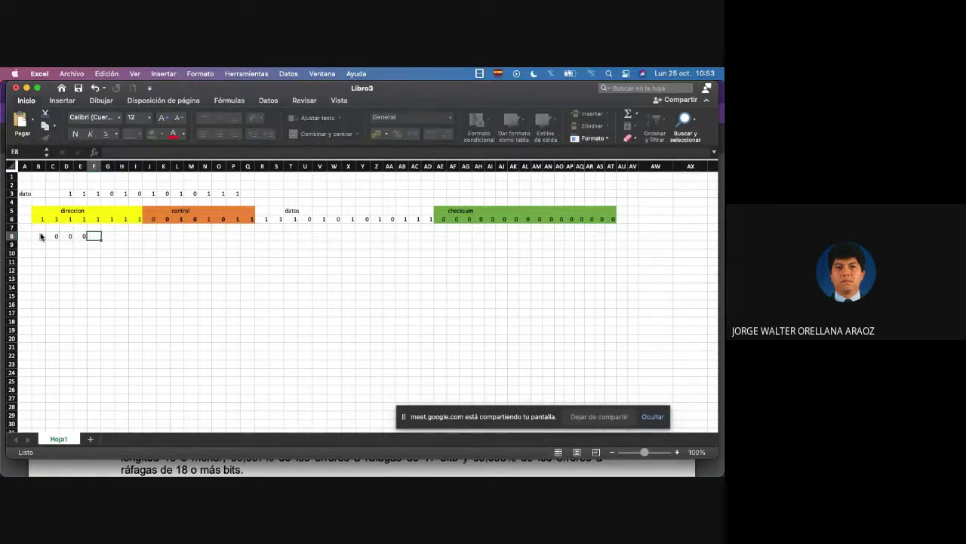
pyautogui.write('1')
pyautogui.press('Right')
pyautogui.write('0')
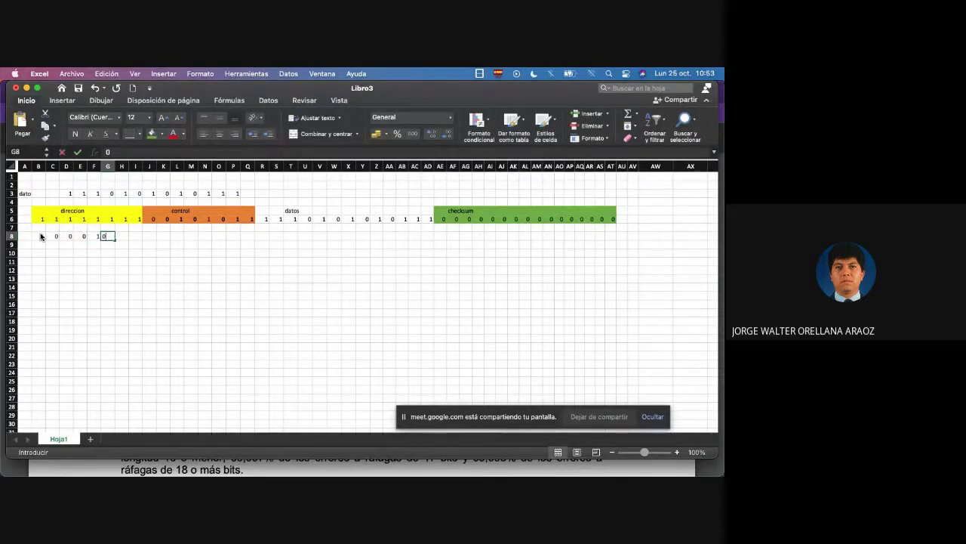
pyautogui.press('Right')
pyautogui.write('0')
pyautogui.press('Right')
pyautogui.write('0')
pyautogui.press('Right')
pyautogui.write('0')
pyautogui.press('Right')
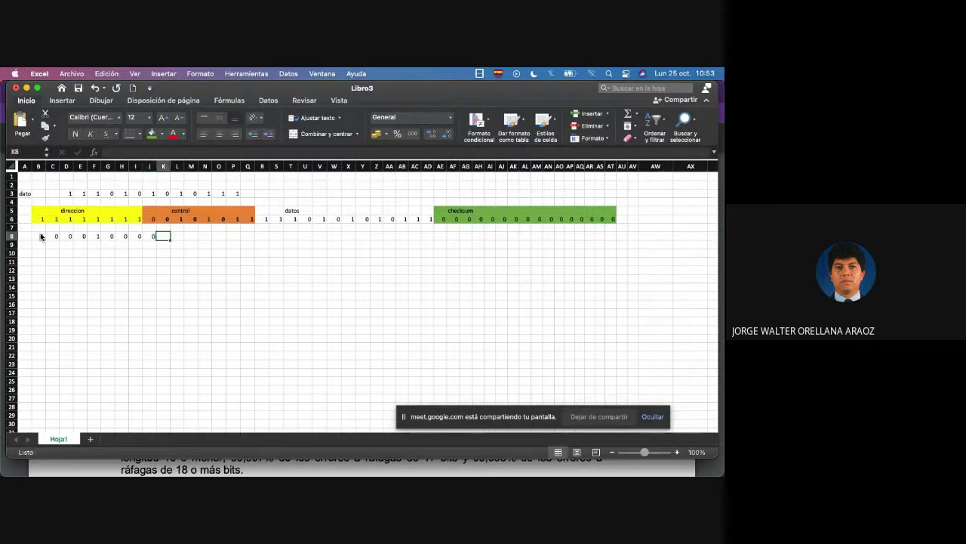
pyautogui.write('0')
pyautogui.press('Right')
pyautogui.write('0')
pyautogui.press('Right')
pyautogui.write('1')
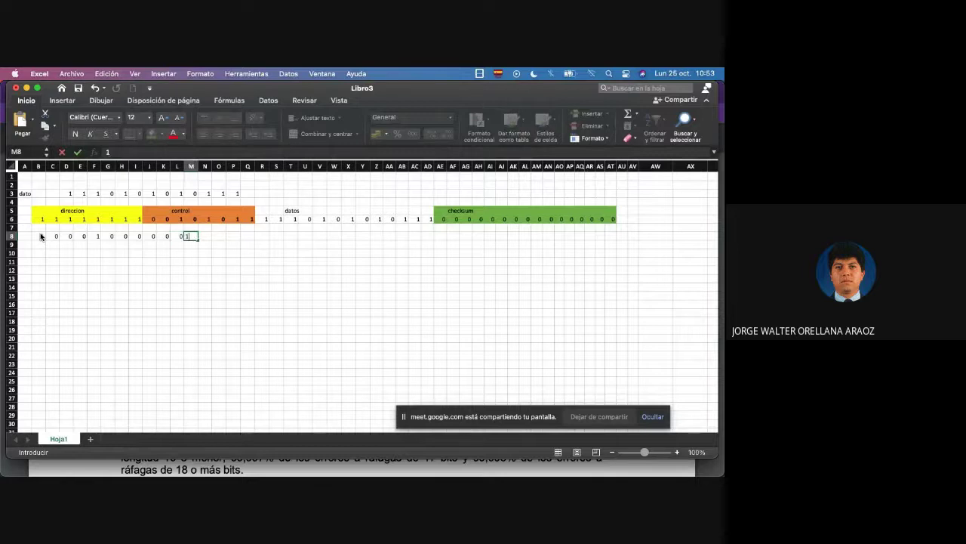
pyautogui.press('Right')
pyautogui.write('0')
pyautogui.press('Right')
pyautogui.write('0')
pyautogui.press('Right')
pyautogui.write('0')
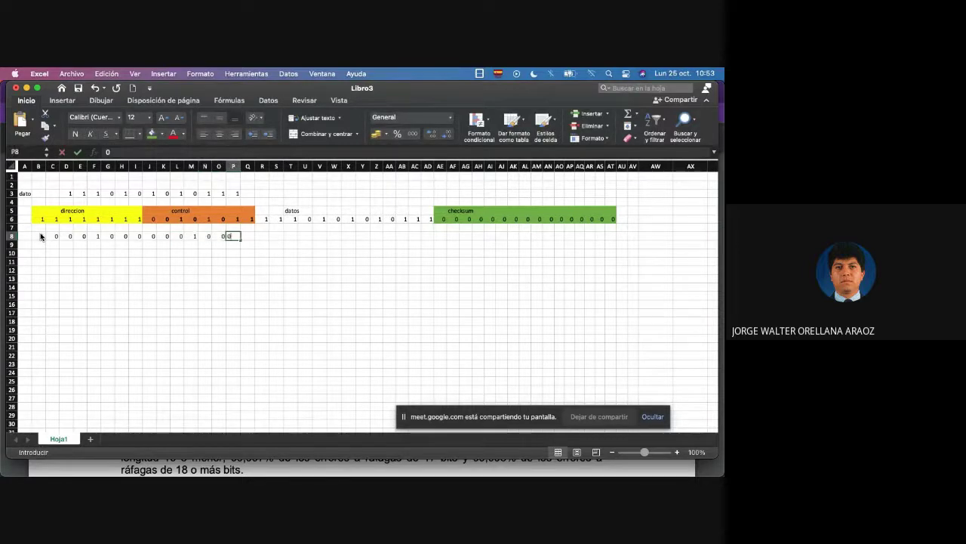
pyautogui.press('Right')
pyautogui.write('0')
pyautogui.press('Right')
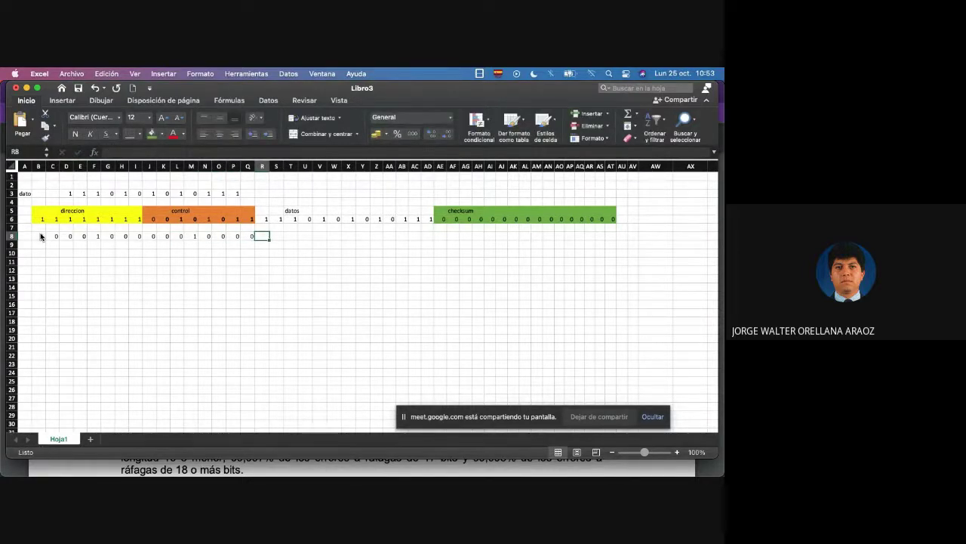
pyautogui.write('1')
# Step: Fill the generator bits in B8:R8 with a light gold theme colour
pyautogui.hotkey('shift', 'Left')
pyautogui.hotkey('shift', 'Left')
pyautogui.hotkey('shift', 'Left')
pyautogui.hotkey('shift', 'Left')
pyautogui.hotkey('shift', 'Left')
pyautogui.hotkey('shift', 'Left')
pyautogui.hotkey('shift', 'Left')
pyautogui.hotkey('shift', 'Left')
pyautogui.hotkey('shift', 'Left')
pyautogui.hotkey('shift', 'Left')
pyautogui.hotkey('shift', 'Left')
pyautogui.hotkey('shift', 'Left')
pyautogui.hotkey('shift', 'Left')
pyautogui.hotkey('shift', 'Left')
pyautogui.hotkey('shift', 'Left')
pyautogui.hotkey('shift', 'Left')
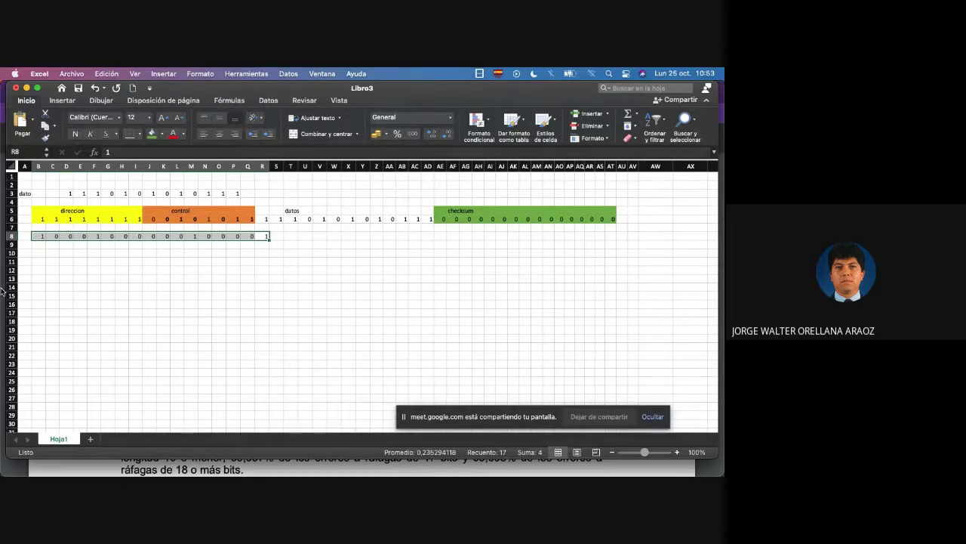
pyautogui.click(163, 134)
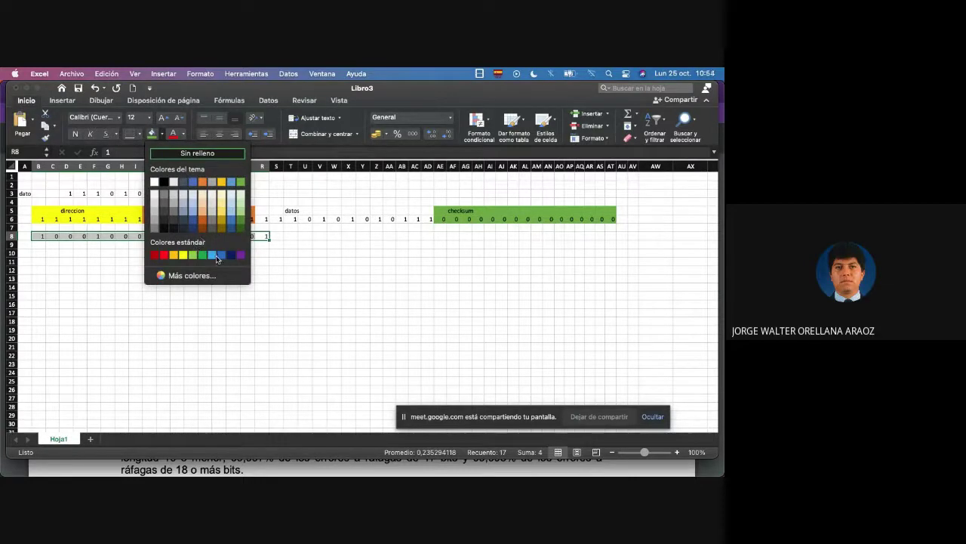
pyautogui.click(224, 209)
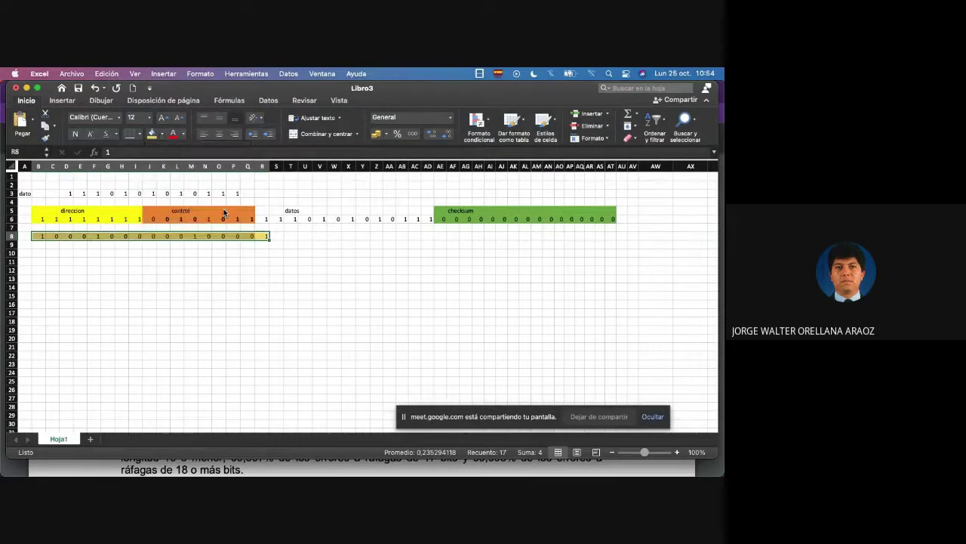
# Step: Label the generator row with "G(x) CRC CCITT" in T8 and the polynomial x^16+x^12+x^5+1 in X8
pyautogui.click(292, 236)
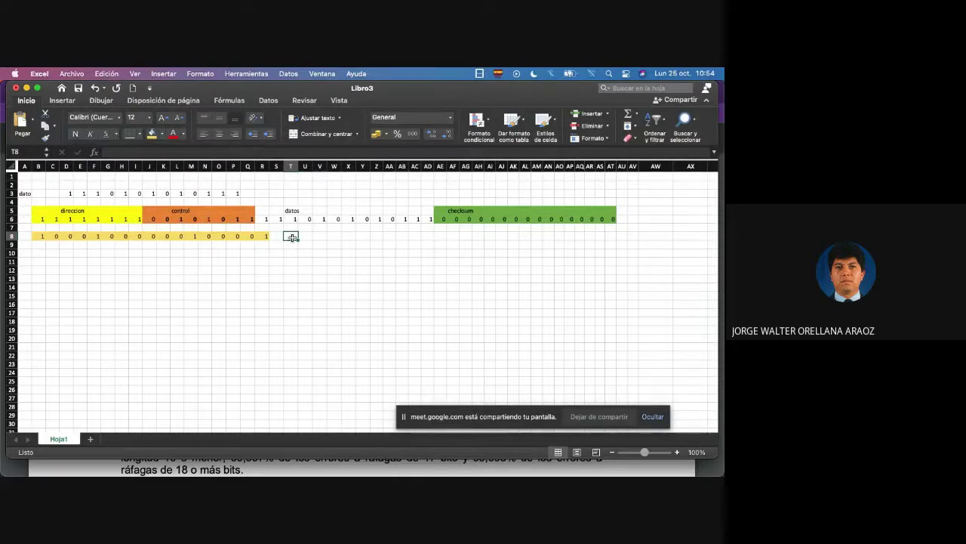
pyautogui.write('G(x')
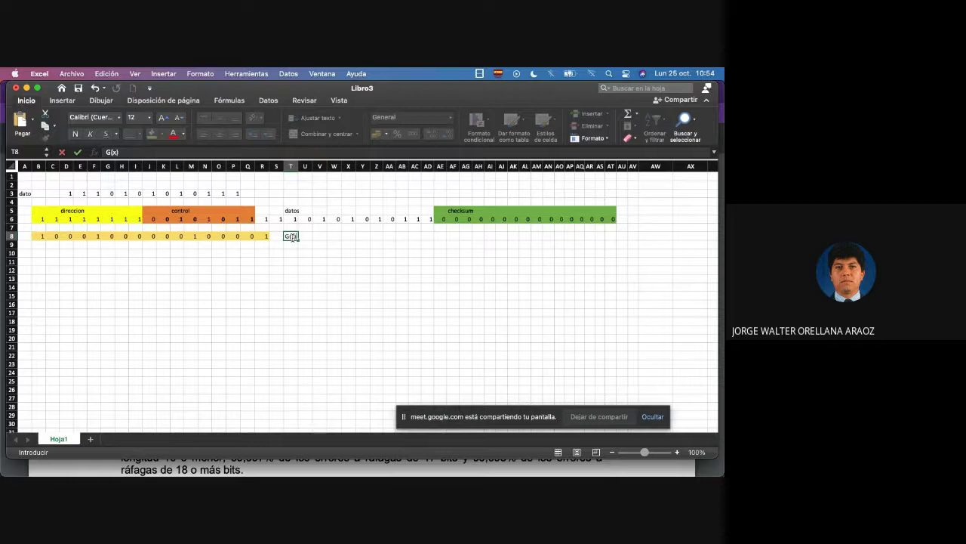
pyautogui.write(') CRC CC')
pyautogui.press('Right')
pyautogui.press('Right')
pyautogui.press('Right')
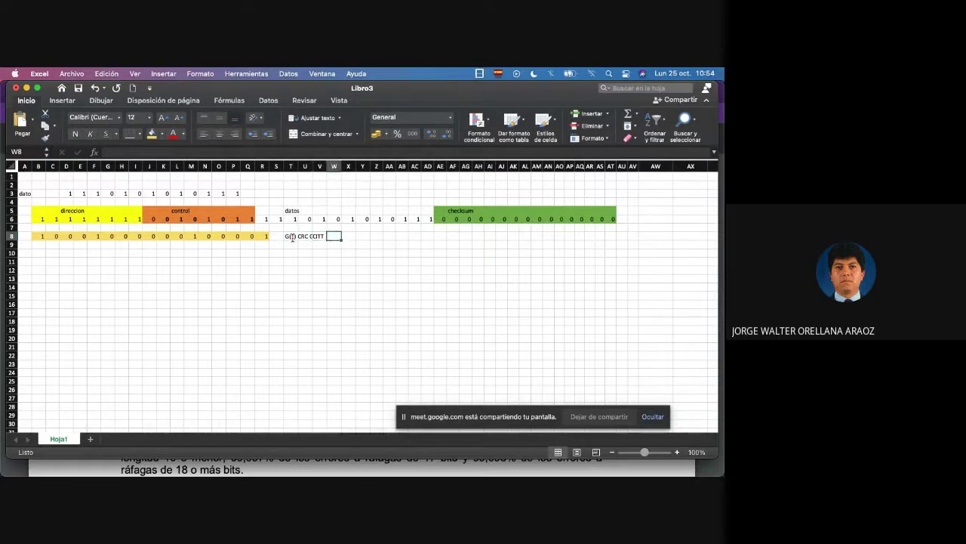
pyautogui.press('Right')
pyautogui.write('x^')
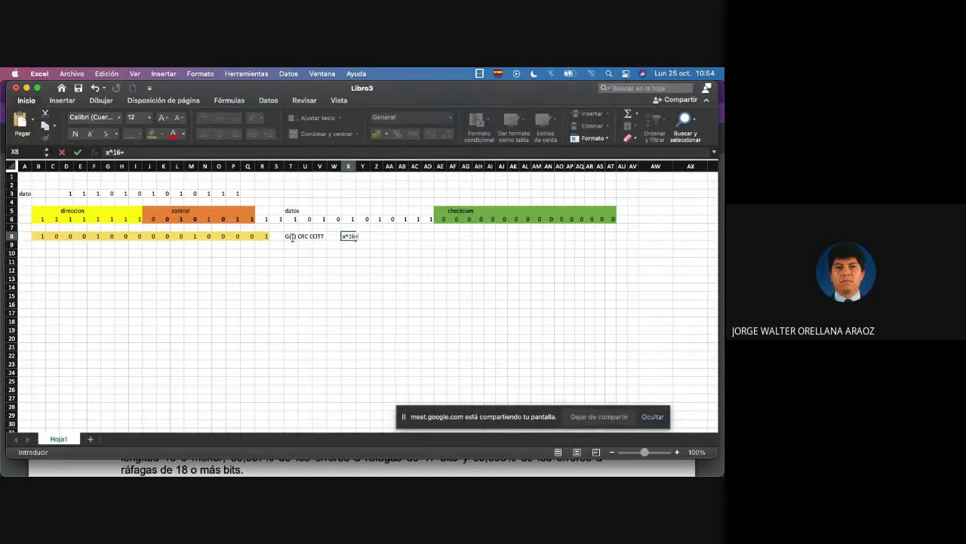
pyautogui.write('16+x^12+x^5+1')
pyautogui.press('Return')
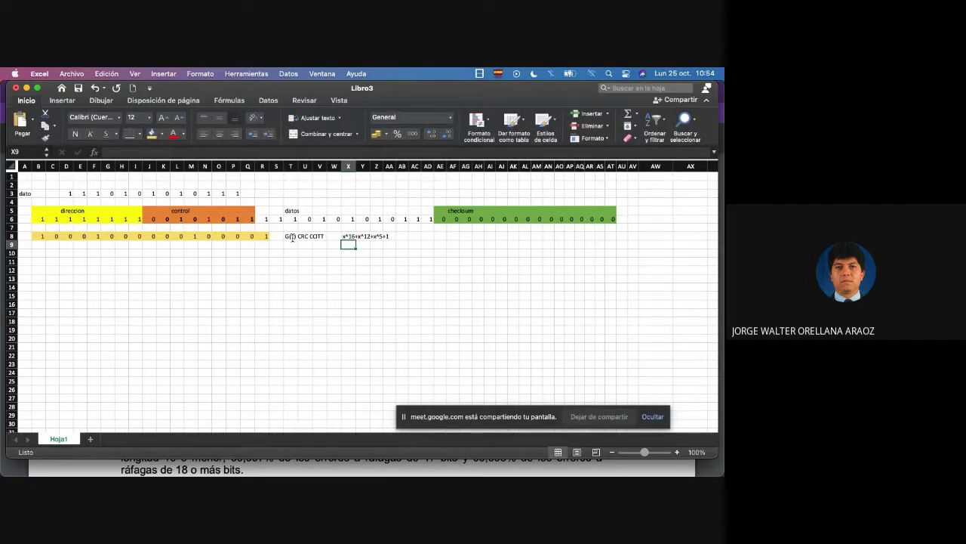
pyautogui.scroll(5, 292, 237)
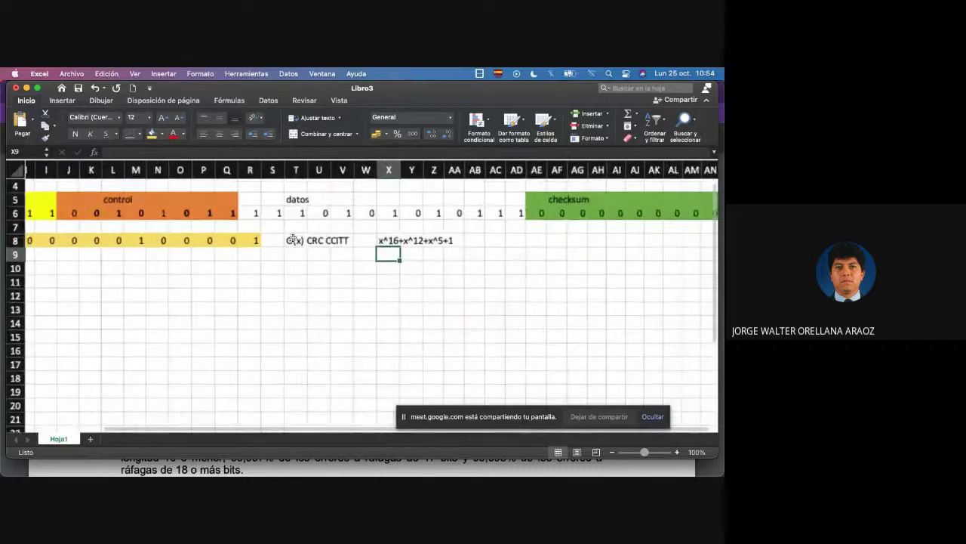
pyautogui.scroll(1, 313, 245)
pyautogui.hscroll(-1, 312, 245)
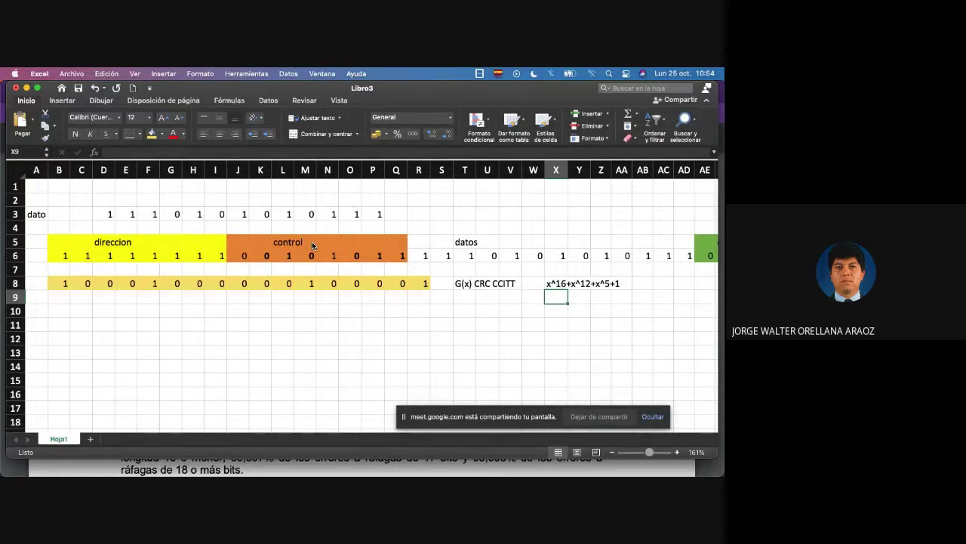
pyautogui.press('Left')
pyautogui.press('Left')
pyautogui.press('Left')
pyautogui.press('Left')
pyautogui.press('Left')
pyautogui.press('Left')
pyautogui.press('Left')
pyautogui.press('Left')
pyautogui.press('Left')
pyautogui.press('Left')
pyautogui.press('Left')
pyautogui.press('Left')
pyautogui.press('Left')
pyautogui.press('Left')
pyautogui.press('Left')
pyautogui.press('Left')
pyautogui.press('Left')
pyautogui.press('Left')
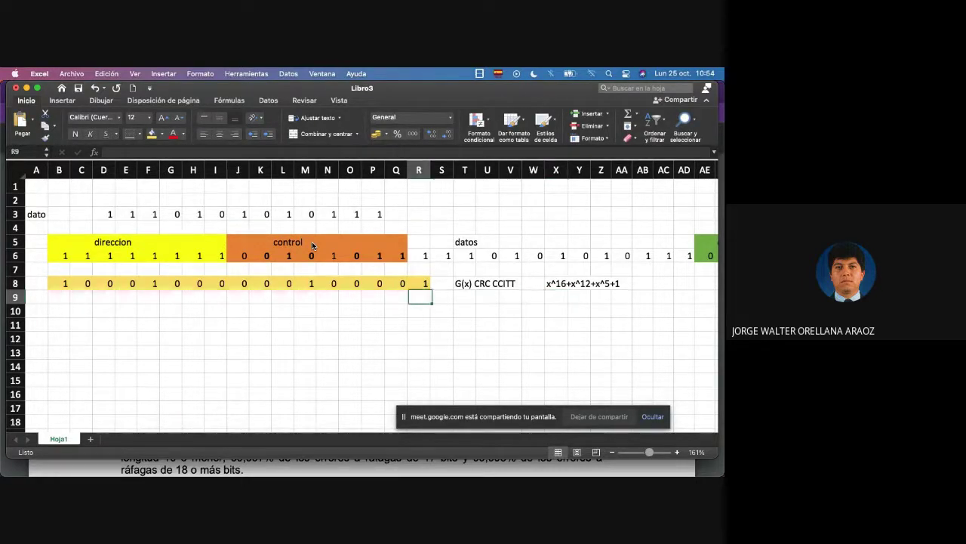
pyautogui.press('Left')
pyautogui.press('Left')
pyautogui.press('Left')
pyautogui.press('Left')
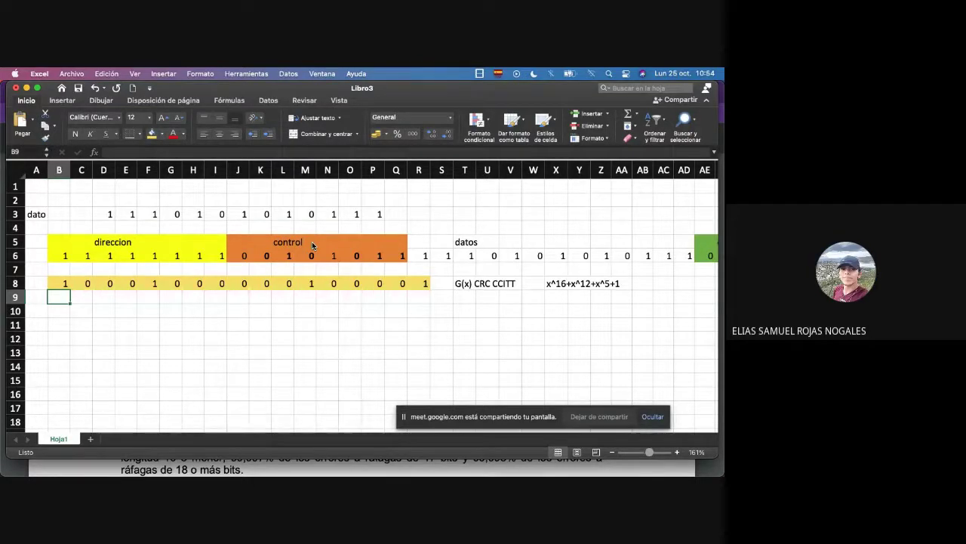
pyautogui.write('0')
pyautogui.press('Tab')
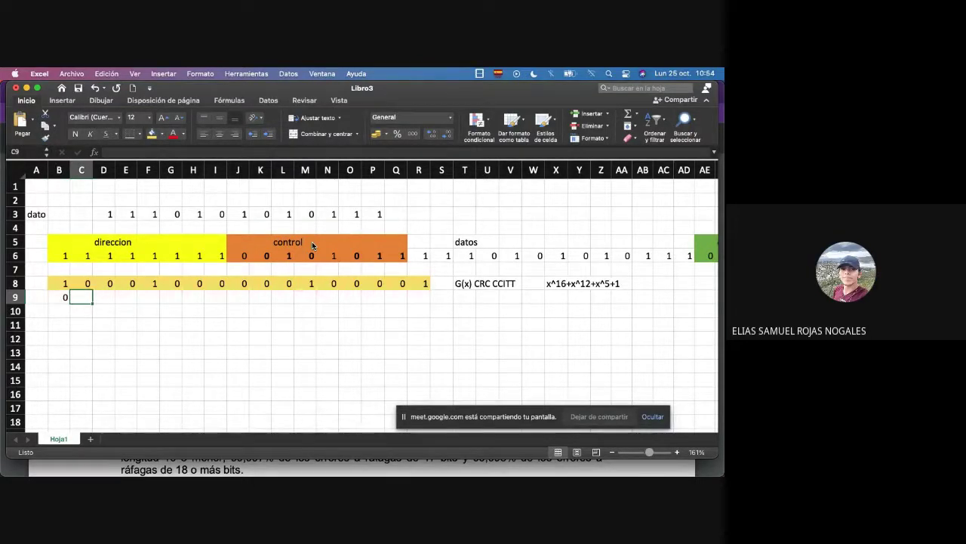
pyautogui.write('1')
pyautogui.press('Tab')
pyautogui.write('1')
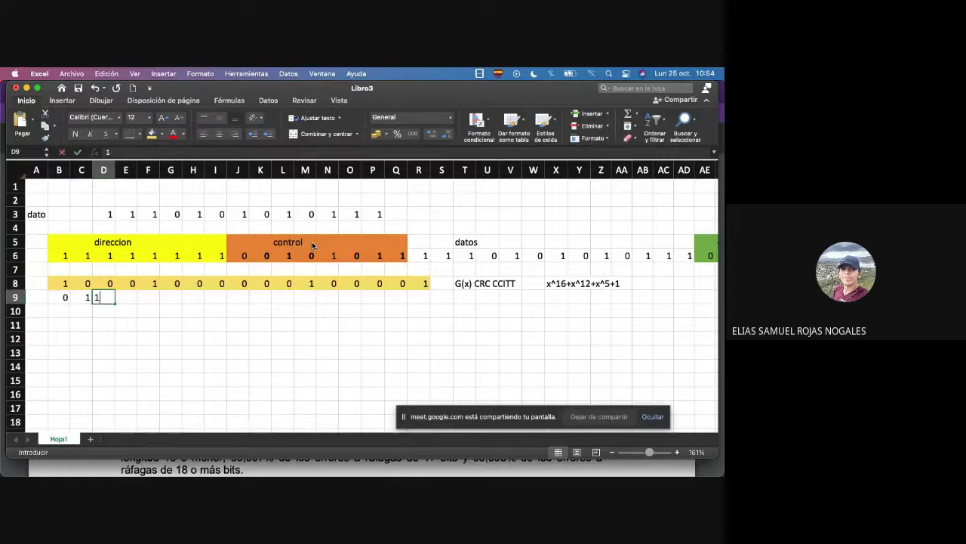
pyautogui.press('Tab')
pyautogui.write('1')
pyautogui.press('Tab')
pyautogui.write('0')
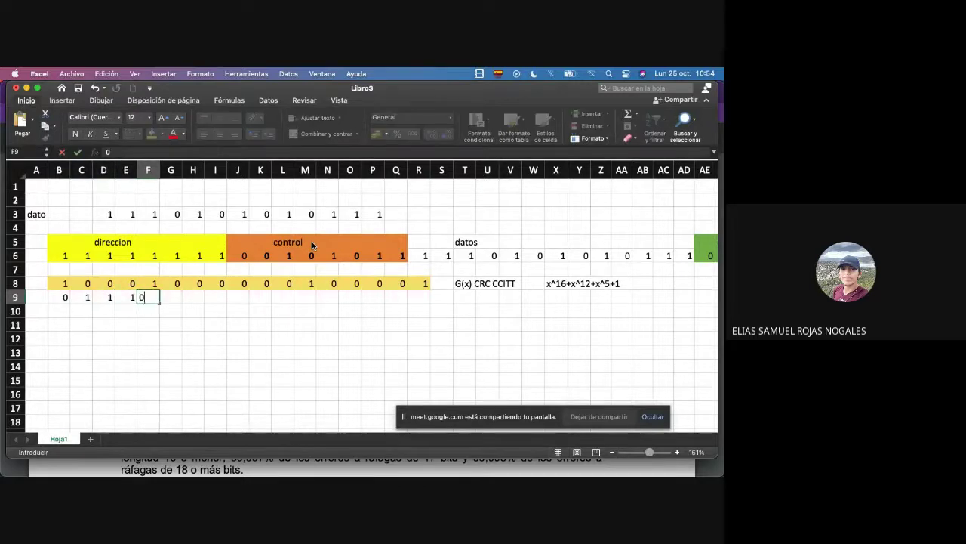
pyautogui.press('Tab')
pyautogui.write('1')
pyautogui.press('Tab')
pyautogui.write('1')
pyautogui.press('Tab')
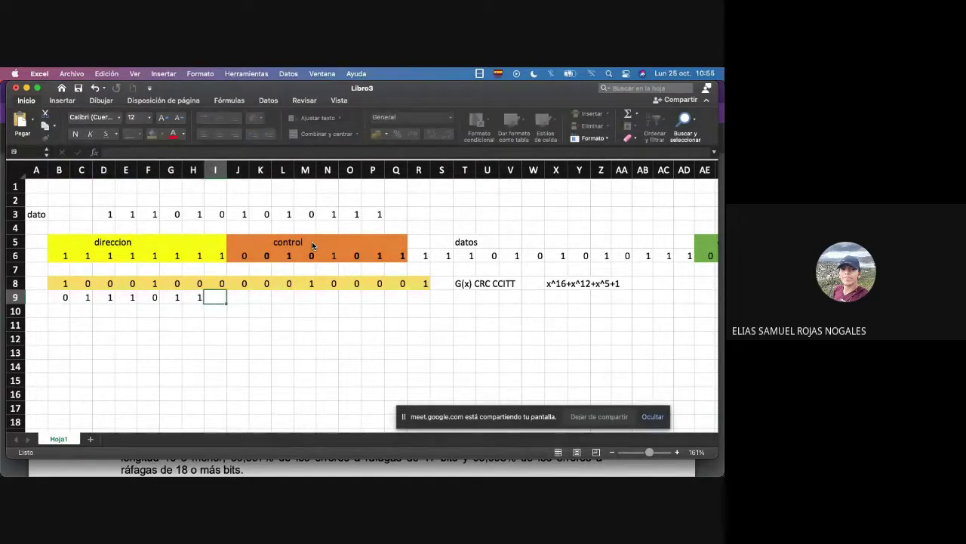
pyautogui.write('1')
pyautogui.press('Tab')
pyautogui.write('0')
pyautogui.press('Tab')
pyautogui.write('0')
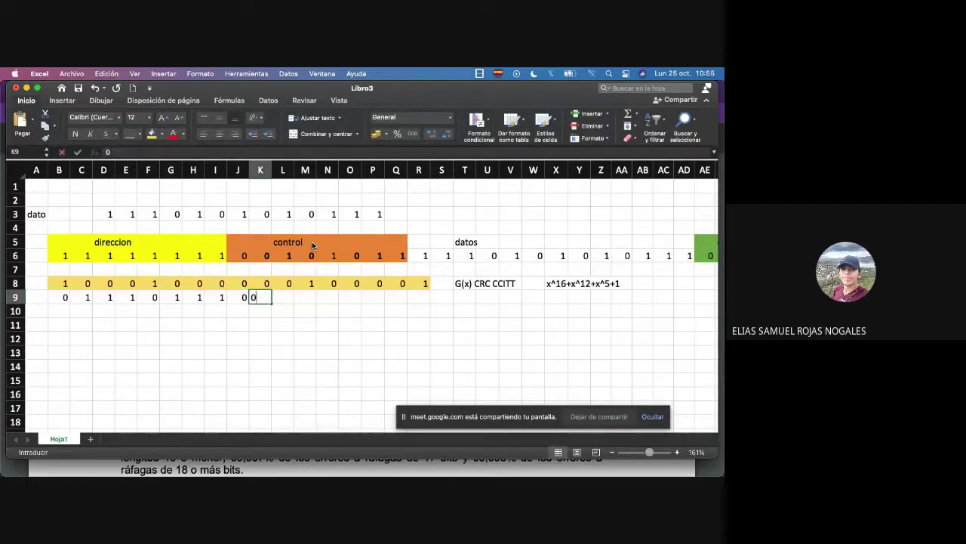
pyautogui.press('Tab')
pyautogui.write('1')
pyautogui.press('Tab')
pyautogui.write('1')
pyautogui.press('Tab')
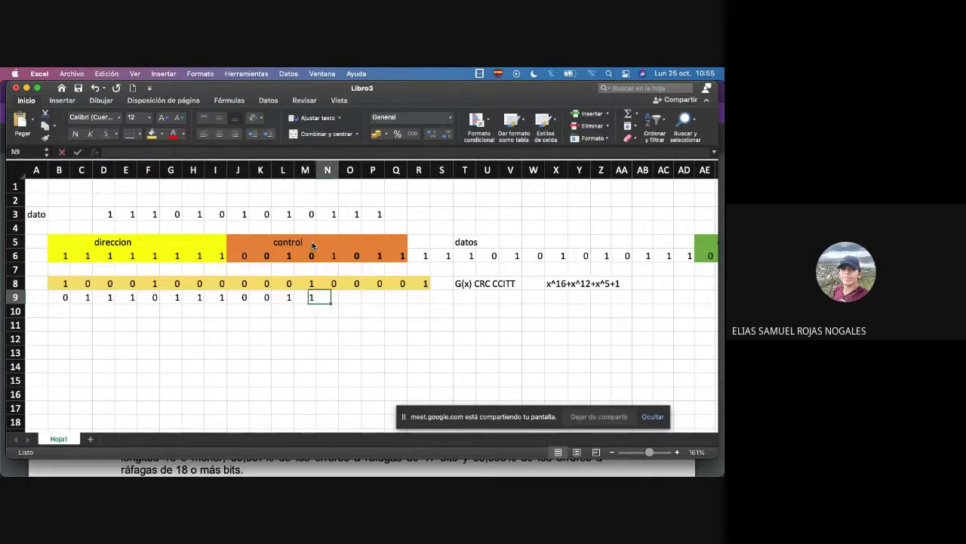
pyautogui.write('1')
pyautogui.press('Tab')
pyautogui.write('0')
pyautogui.press('Tab')
pyautogui.write('1')
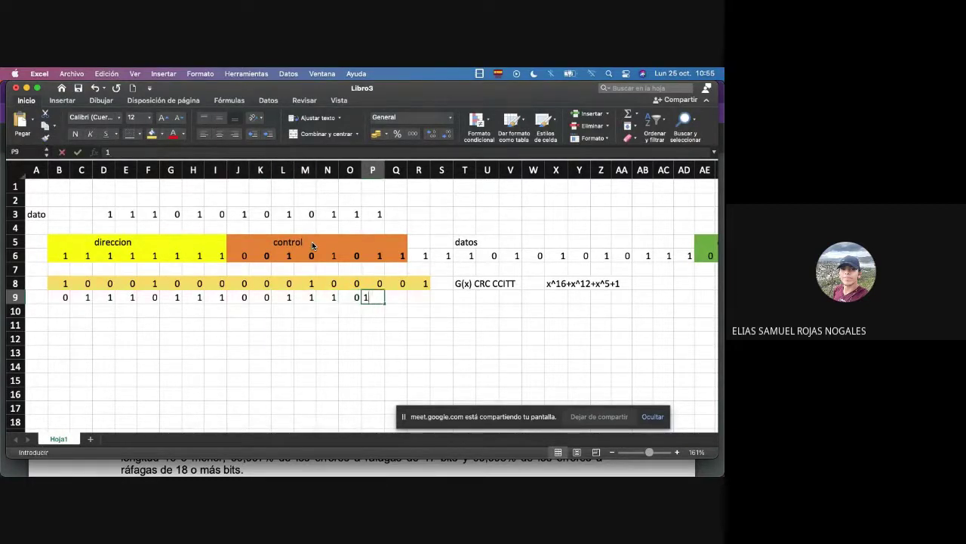
pyautogui.press('Tab')
pyautogui.write('1')
pyautogui.press('Tab')
pyautogui.write('0')
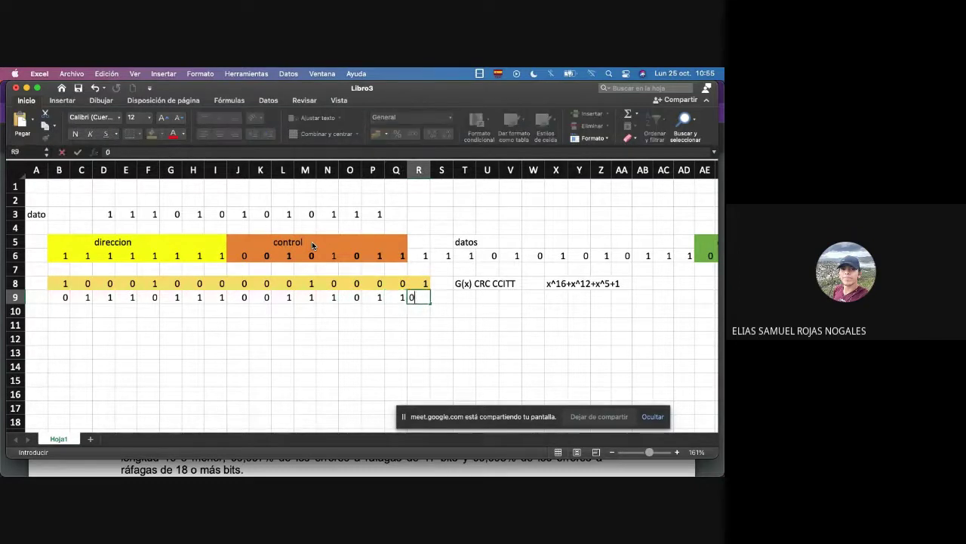
pyautogui.hotkey('ctrl', 'Return')
# Step: Copy the generator bits from B8:R8 into row 10, shifted one column so they start at C10
pyautogui.press('Up')
pyautogui.hotkey('shift', 'Left')
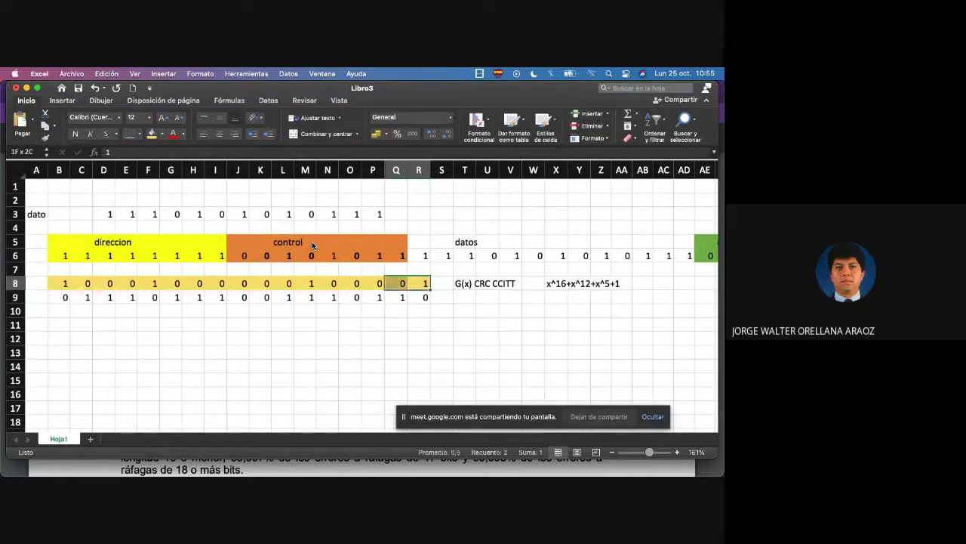
pyautogui.hotkey('shift', 'Left')
pyautogui.hotkey('shift', 'Left')
pyautogui.hotkey('shift', 'Left')
pyautogui.hotkey('shift', 'Left')
pyautogui.hotkey('shift', 'Left')
pyautogui.hotkey('shift', 'Left')
pyautogui.hotkey('shift', 'Left')
pyautogui.hotkey('shift', 'Left')
pyautogui.hotkey('shift', 'Left')
pyautogui.hotkey('shift', 'Left')
pyautogui.hotkey('shift', 'Left')
pyautogui.hotkey('shift', 'Left')
pyautogui.hotkey('shift', 'Left')
pyautogui.hotkey('shift', 'Left')
pyautogui.hotkey('shift', 'Left')
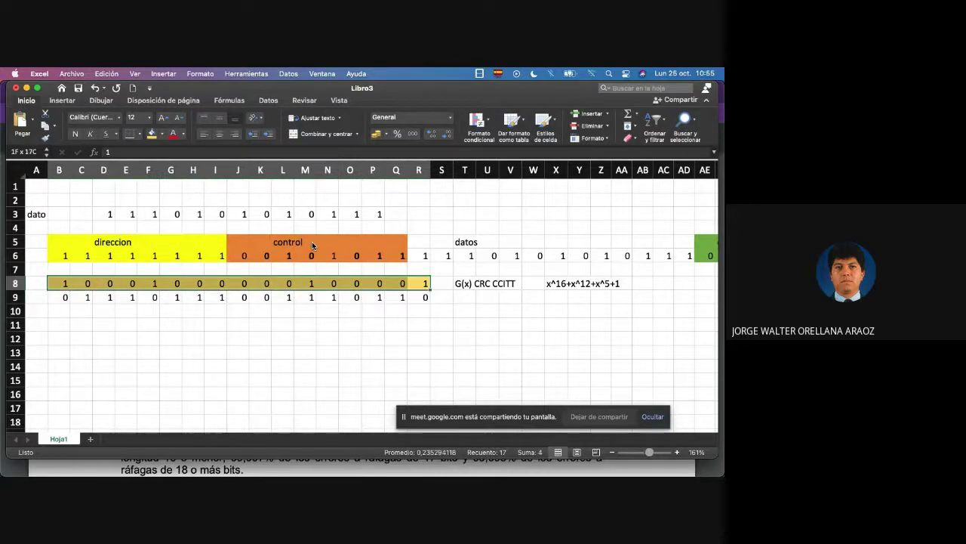
pyautogui.hotkey('ctrl', 'c')
pyautogui.press('Down')
pyautogui.press('Down')
pyautogui.press('Left')
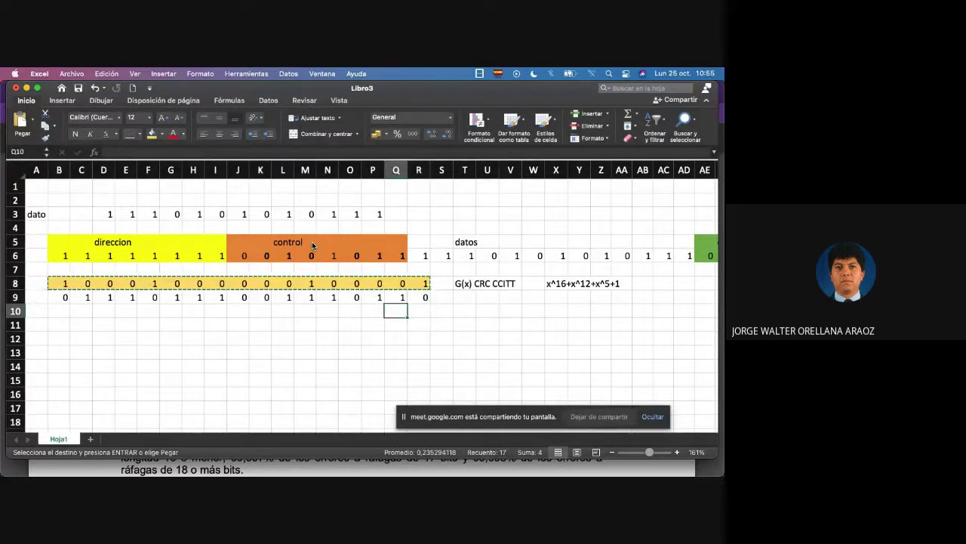
pyautogui.press('Left')
pyautogui.press('Left')
pyautogui.press('Left')
pyautogui.press('Left')
pyautogui.press('Left')
pyautogui.press('Left')
pyautogui.press('Left')
pyautogui.press('Left')
pyautogui.press('Left')
pyautogui.press('Left')
pyautogui.press('Left')
pyautogui.press('Left')
pyautogui.press('Left')
pyautogui.press('Left')
pyautogui.press('super+v')
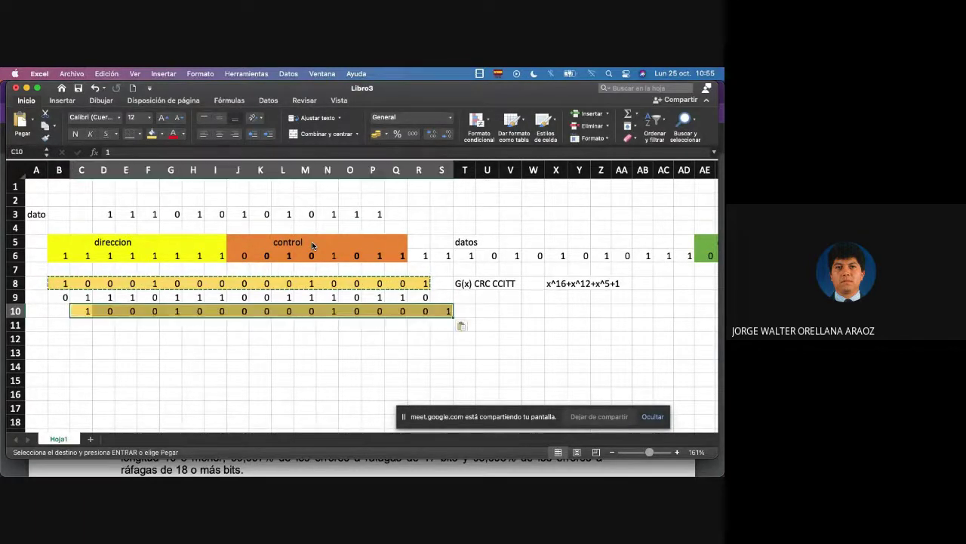
# Step: Bring down the next frame bit by entering 1 in S8, and set that cell to no fill
pyautogui.press('Right')
pyautogui.press('Right')
pyautogui.press('Right')
pyautogui.press('Right')
pyautogui.press('Right')
pyautogui.press('Right')
pyautogui.press('Right')
pyautogui.press('Right')
pyautogui.press('Right')
pyautogui.press('Right')
pyautogui.press('Right')
pyautogui.press('Right')
pyautogui.press('Right')
pyautogui.press('Right')
pyautogui.press('Right')
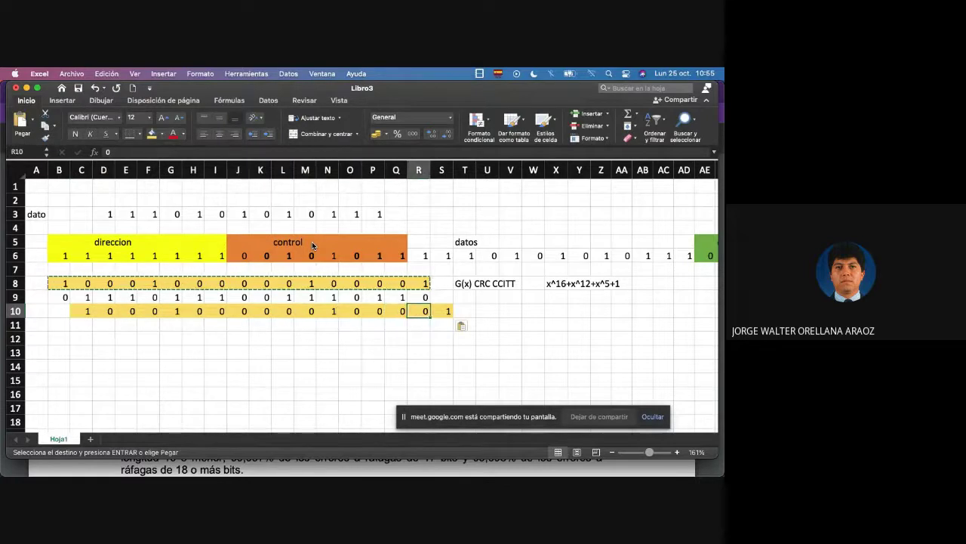
pyautogui.press('Right')
pyautogui.press('Up')
pyautogui.press('Up')
pyautogui.write('1')
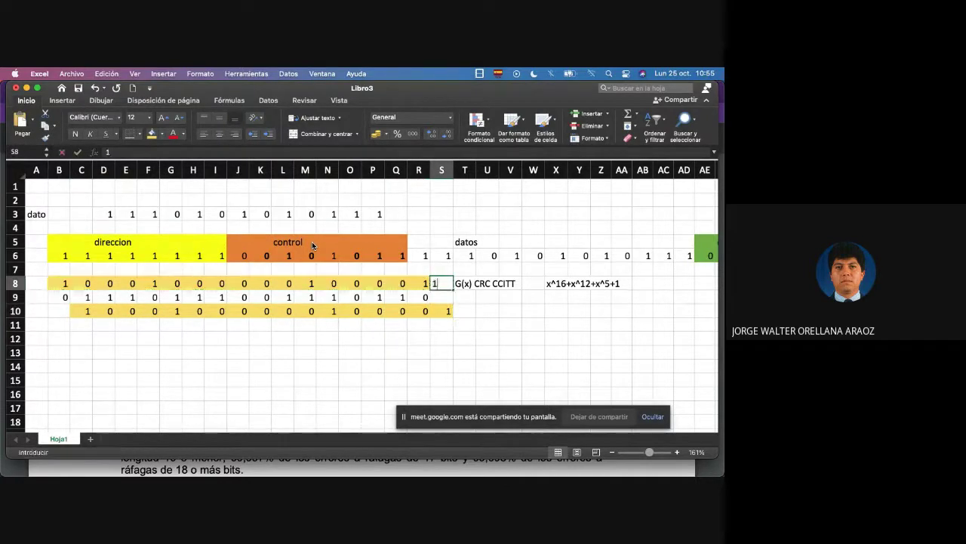
pyautogui.press('Return')
pyautogui.press('Up')
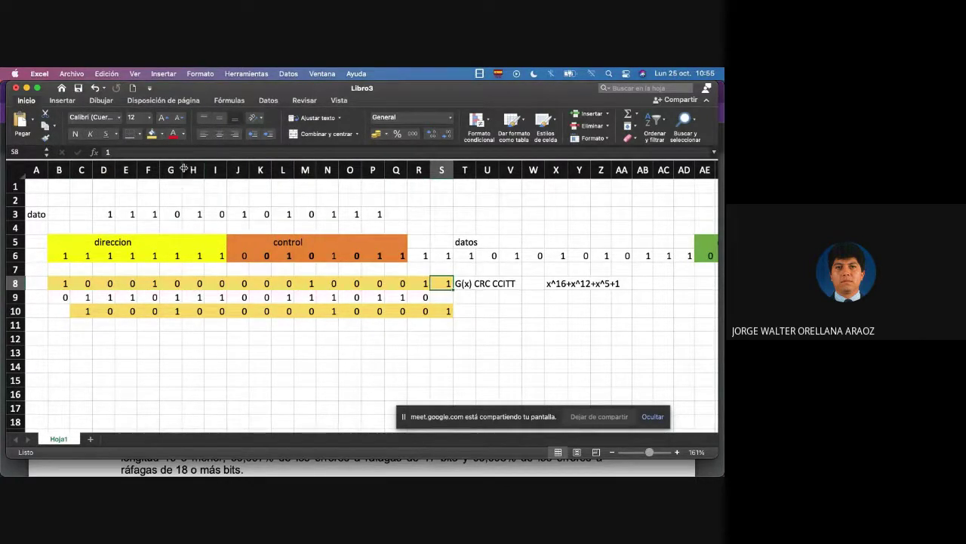
pyautogui.click(161, 134)
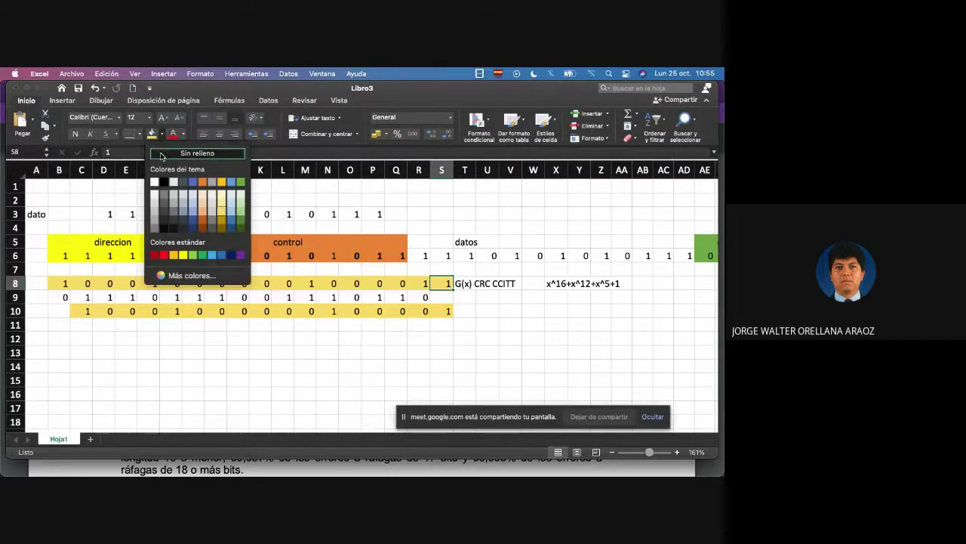
pyautogui.click(160, 153)
pyautogui.press('Down')
pyautogui.press('Down')
pyautogui.press('Down')
pyautogui.press('Left')
pyautogui.press('Left')
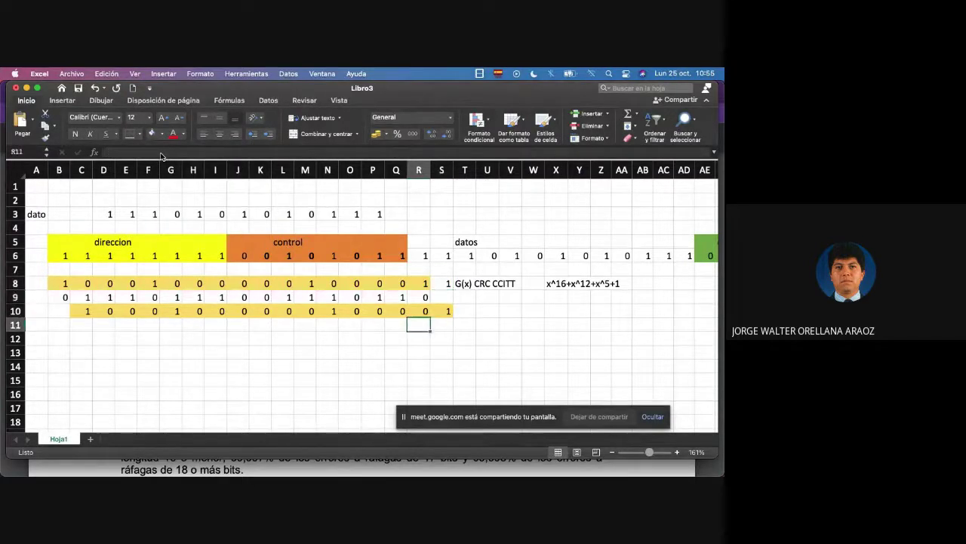
pyautogui.press('Left')
pyautogui.press('Left')
pyautogui.press('Left')
pyautogui.press('Left')
pyautogui.press('Left')
pyautogui.press('Left')
pyautogui.press('Left')
pyautogui.press('Left')
pyautogui.press('Left')
pyautogui.press('Left')
pyautogui.press('Left')
pyautogui.press('Left')
pyautogui.press('Left')
pyautogui.press('Left')
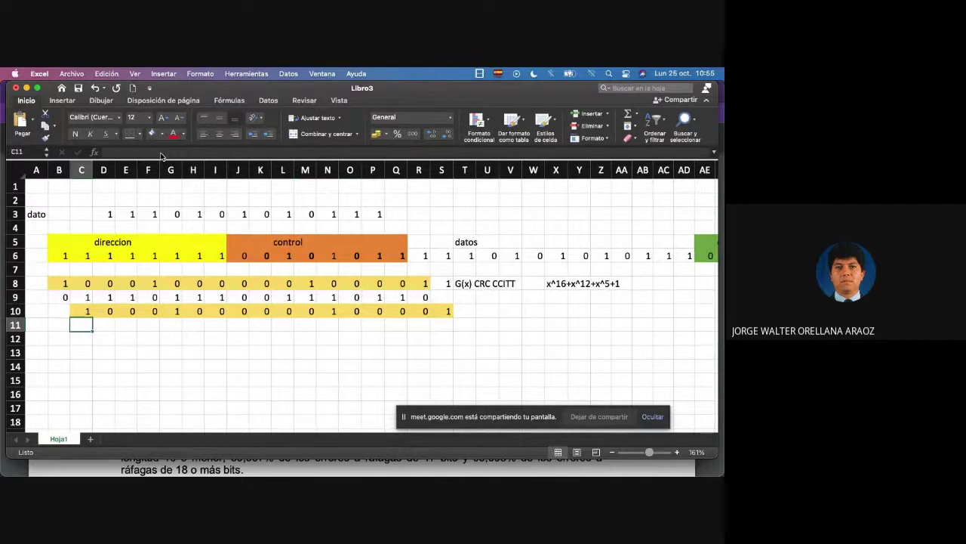
pyautogui.write('0')
pyautogui.press('Tab')
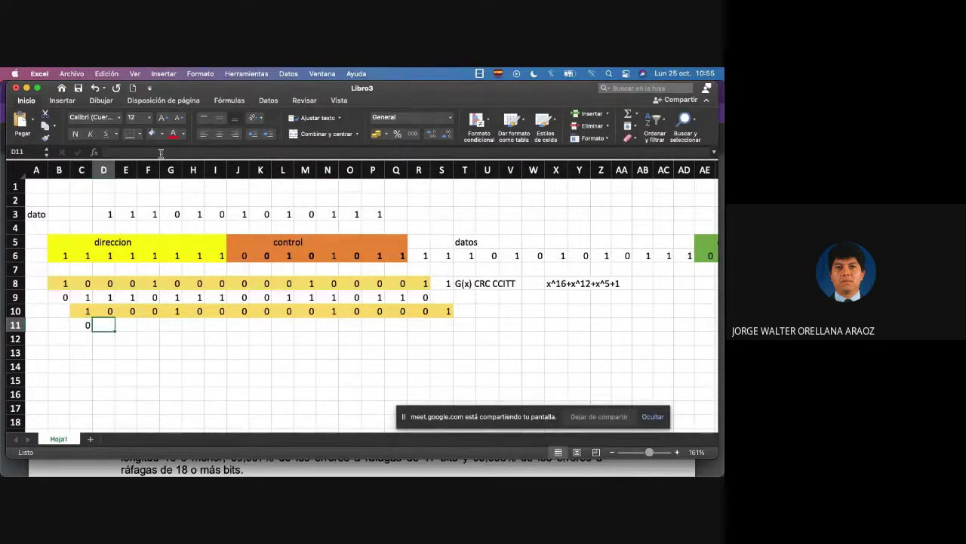
pyautogui.write('1')
pyautogui.press('Tab')
pyautogui.write('1')
pyautogui.press('Tab')
pyautogui.write('0')
pyautogui.press('Tab')
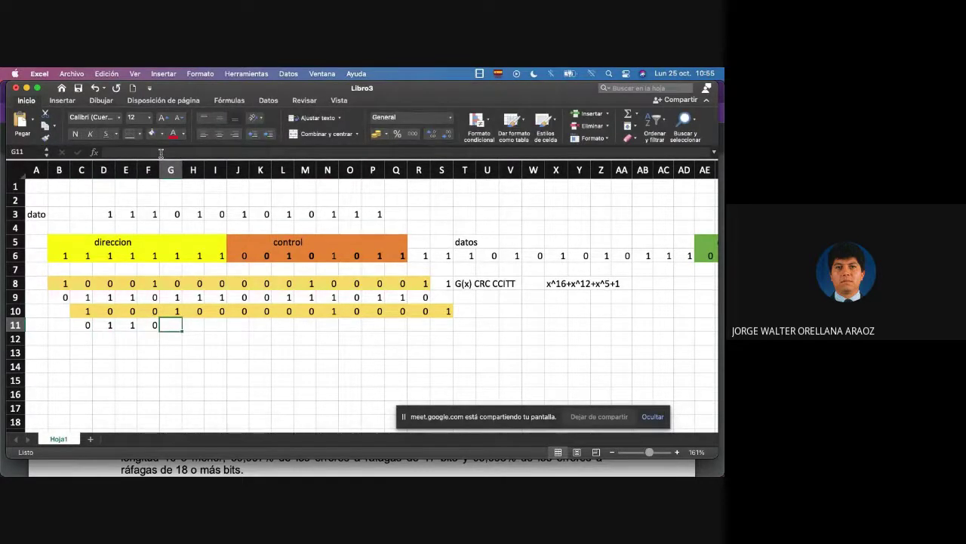
pyautogui.write('0')
pyautogui.press('Tab')
pyautogui.write('1')
pyautogui.press('Tab')
pyautogui.write('1')
pyautogui.press('Tab')
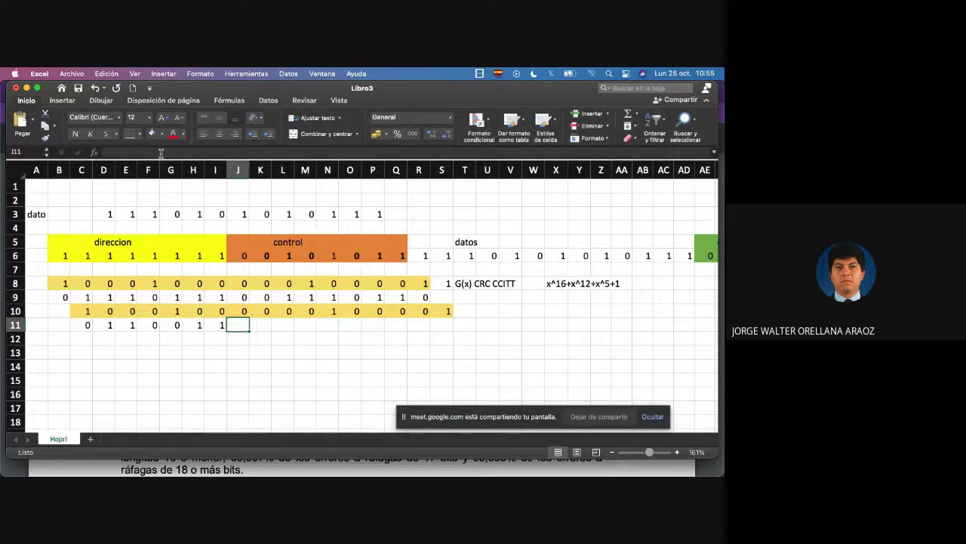
pyautogui.write('0')
pyautogui.press('Tab')
pyautogui.write('0')
pyautogui.press('Tab')
pyautogui.write('1')
pyautogui.press('Tab')
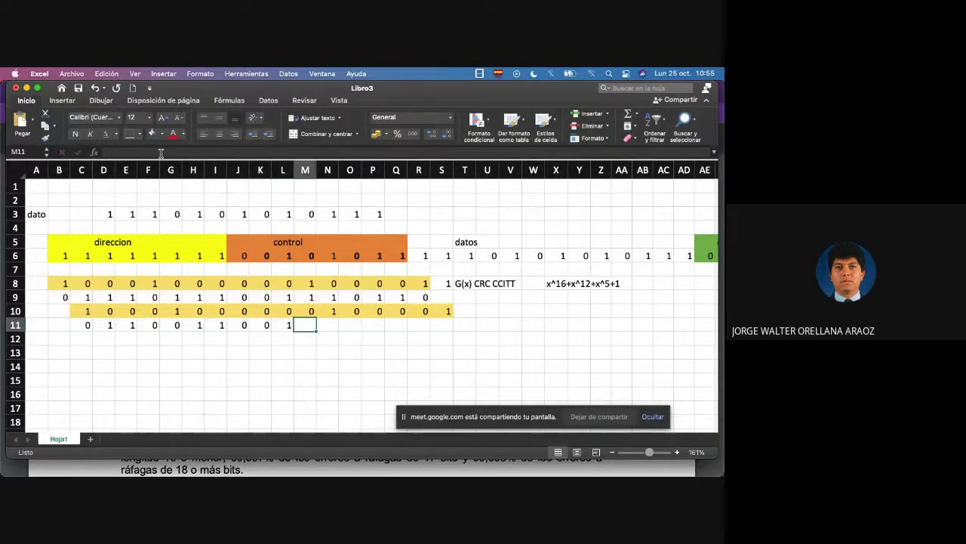
pyautogui.write('1')
pyautogui.press('Tab')
pyautogui.write('0')
pyautogui.press('Tab')
pyautogui.write('0')
pyautogui.press('Tab')
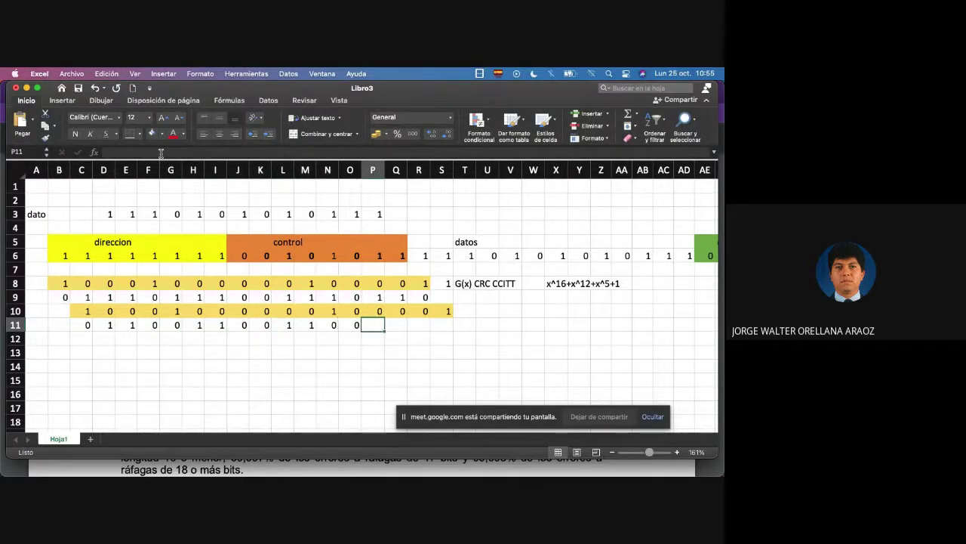
pyautogui.write('1')
pyautogui.press('Tab')
pyautogui.write('1')
pyautogui.press('Tab')
pyautogui.write('0')
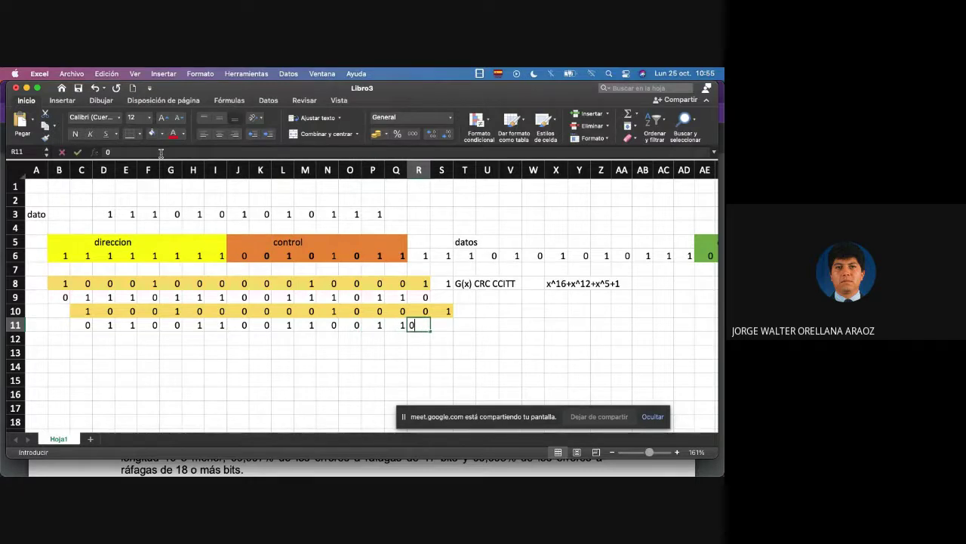
pyautogui.press('Tab')
pyautogui.write('0')
pyautogui.press('Tab')
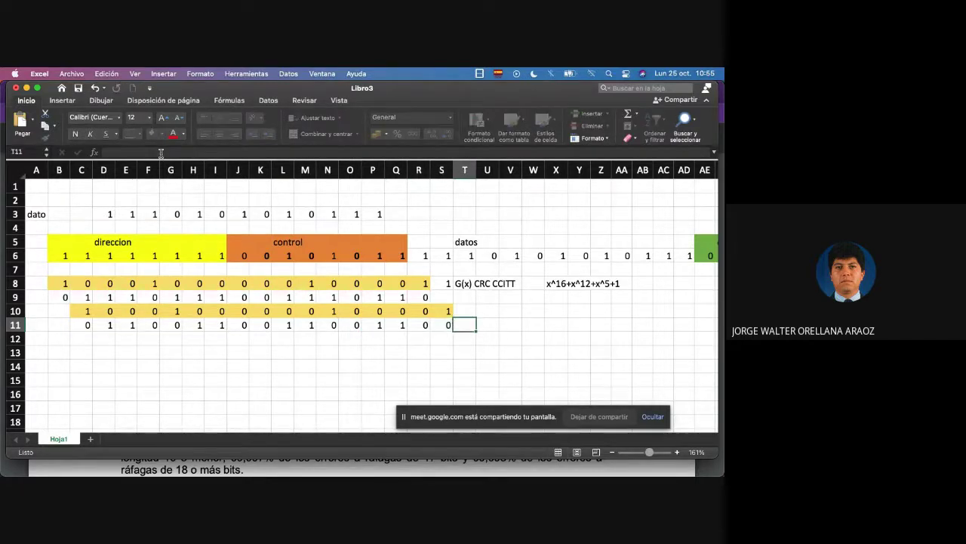
# Step: Move the brought-down frame bit from S8 to S9, at the end of the first XOR result
pyautogui.press('Up')
pyautogui.press('Up')
pyautogui.press('Up')
pyautogui.press('Left')
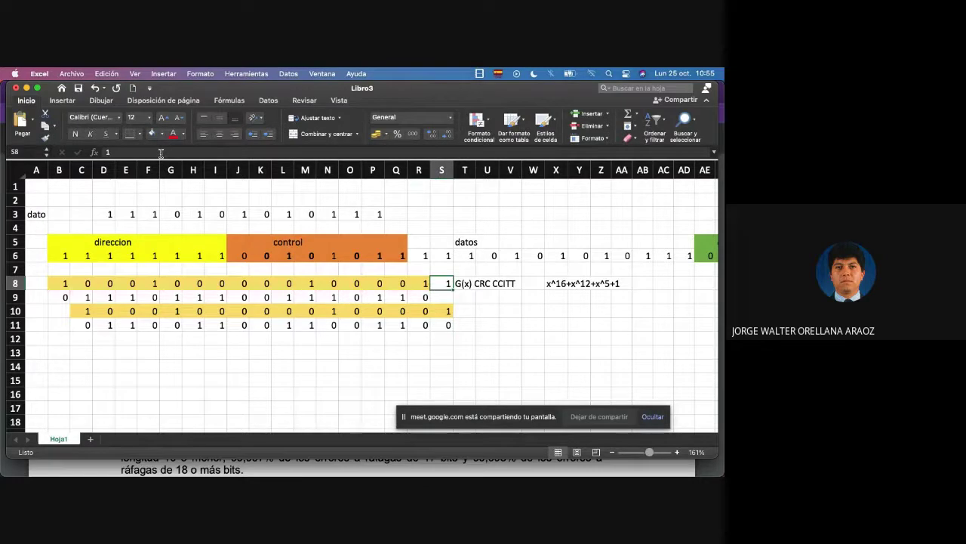
pyautogui.press('super+c')
pyautogui.press('Down')
pyautogui.press('Return')
# Step: Copy the generator bits from C10:S10 into row 12, shifted one column so they start at D12
pyautogui.press('Down')
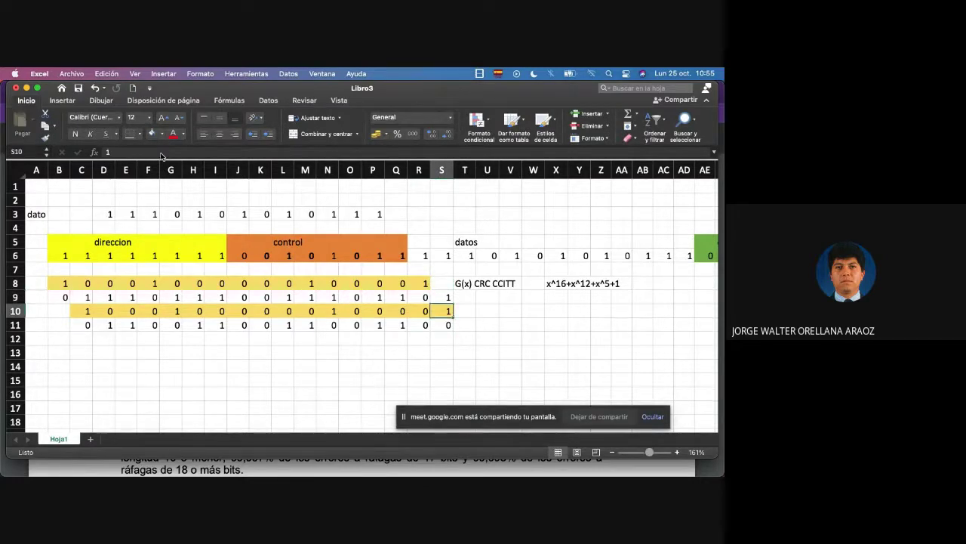
pyautogui.press('Down')
pyautogui.press('Up')
pyautogui.hotkey('shift', 'Left')
pyautogui.hotkey('shift', 'Left')
pyautogui.hotkey('shift', 'Left')
pyautogui.hotkey('shift', 'Left')
pyautogui.hotkey('shift', 'Left')
pyautogui.hotkey('shift', 'Left')
pyautogui.hotkey('shift', 'Left')
pyautogui.hotkey('shift', 'Left')
pyautogui.hotkey('shift', 'Left')
pyautogui.hotkey('shift', 'Left')
pyautogui.hotkey('shift', 'Left')
pyautogui.hotkey('shift', 'Left')
pyautogui.hotkey('shift', 'Left')
pyautogui.hotkey('shift', 'Left')
pyautogui.hotkey('shift', 'Left')
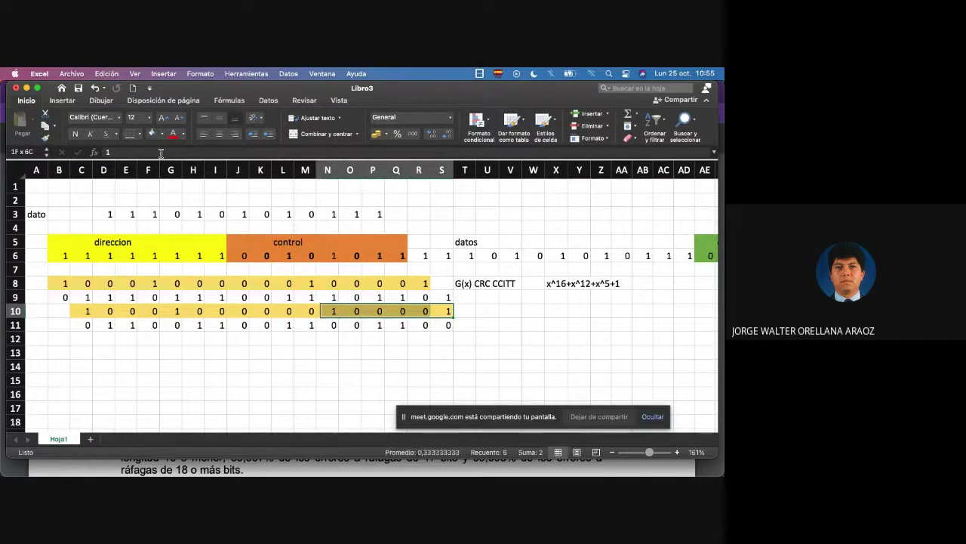
pyautogui.hotkey('shift', 'Left')
pyautogui.press('super+c')
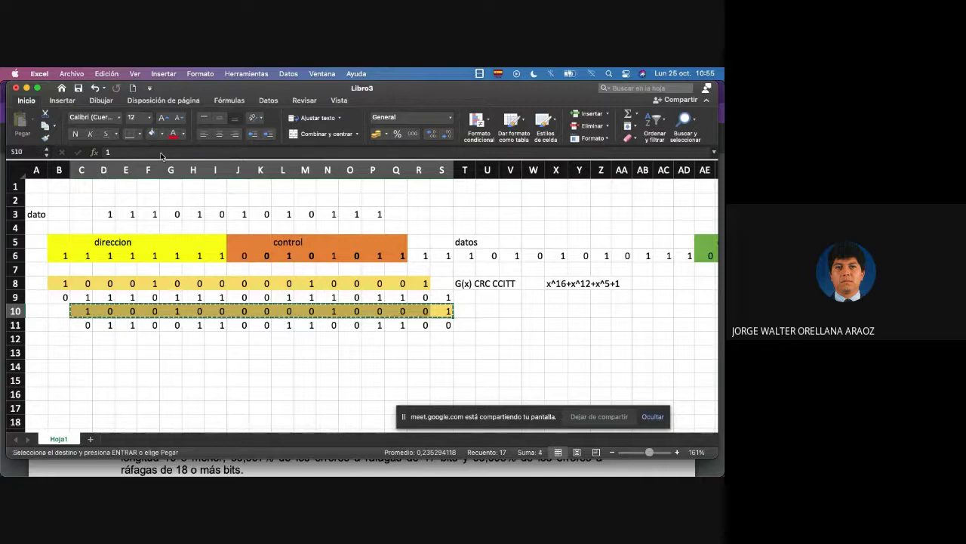
pyautogui.press('Down')
pyautogui.press('Down')
pyautogui.press('Left')
pyautogui.press('Left')
pyautogui.press('Left')
pyautogui.press('Left')
pyautogui.press('Left')
pyautogui.press('Left')
pyautogui.press('Left')
pyautogui.press('Left')
pyautogui.press('Left')
pyautogui.press('Left')
pyautogui.press('Left')
pyautogui.press('Left')
pyautogui.press('Left')
pyautogui.press('Left')
pyautogui.press('Left')
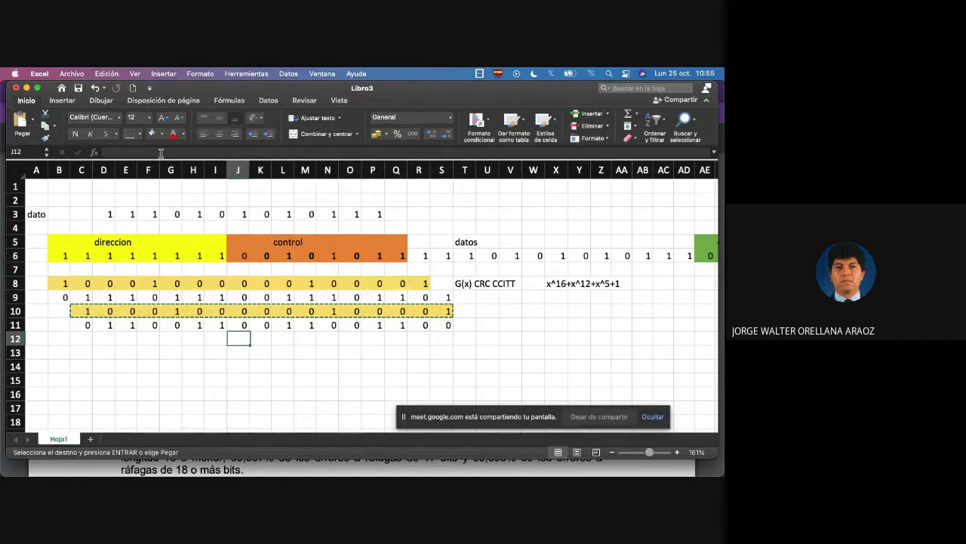
pyautogui.press('super+v')
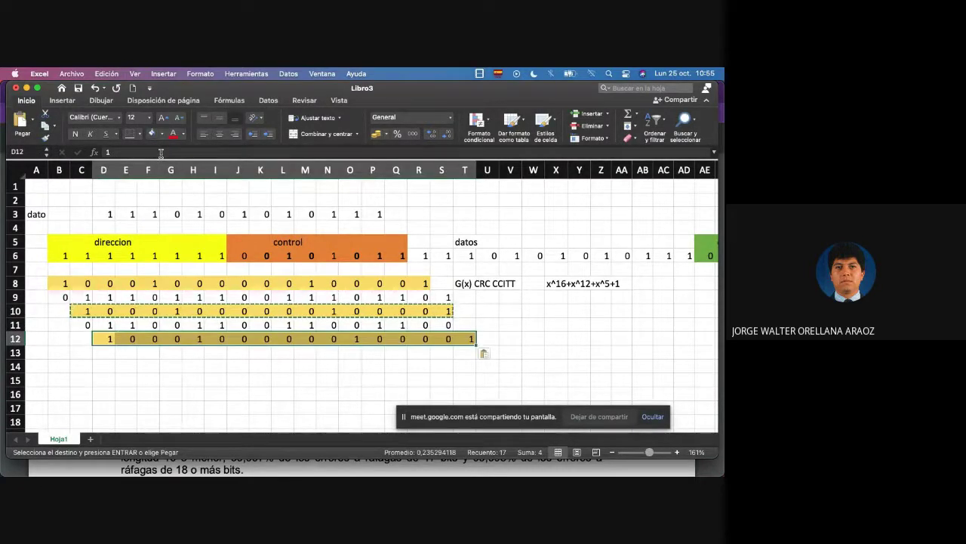
pyautogui.press('Down')
pyautogui.write('0')
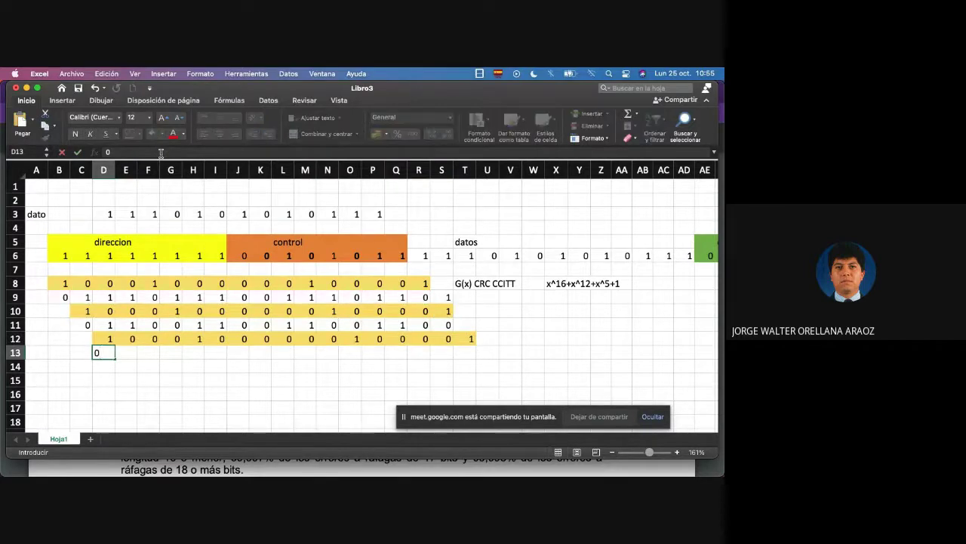
pyautogui.press('Tab')
pyautogui.write('1')
pyautogui.press('Tab')
pyautogui.write('0')
pyautogui.press('Tab')
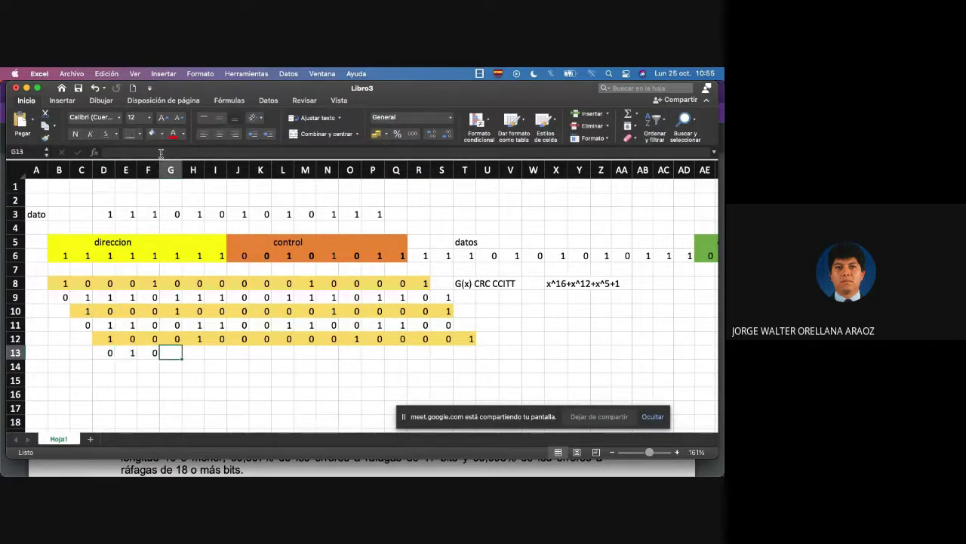
pyautogui.write('0')
pyautogui.press('Tab')
pyautogui.write('0')
pyautogui.press('Tab')
pyautogui.press('Tab')
pyautogui.write('0')
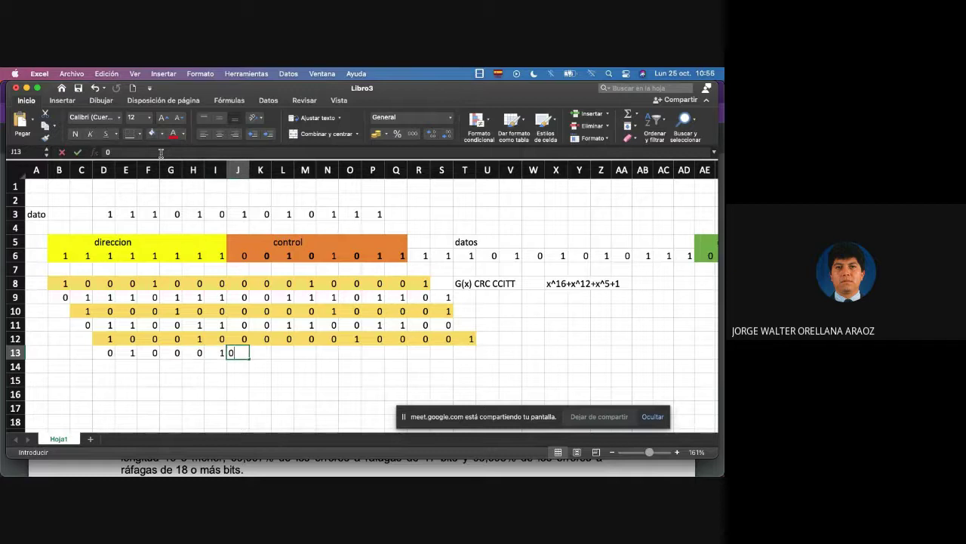
pyautogui.press('Tab')
pyautogui.write('0')
pyautogui.press('Tab')
pyautogui.write('1')
pyautogui.press('Tab')
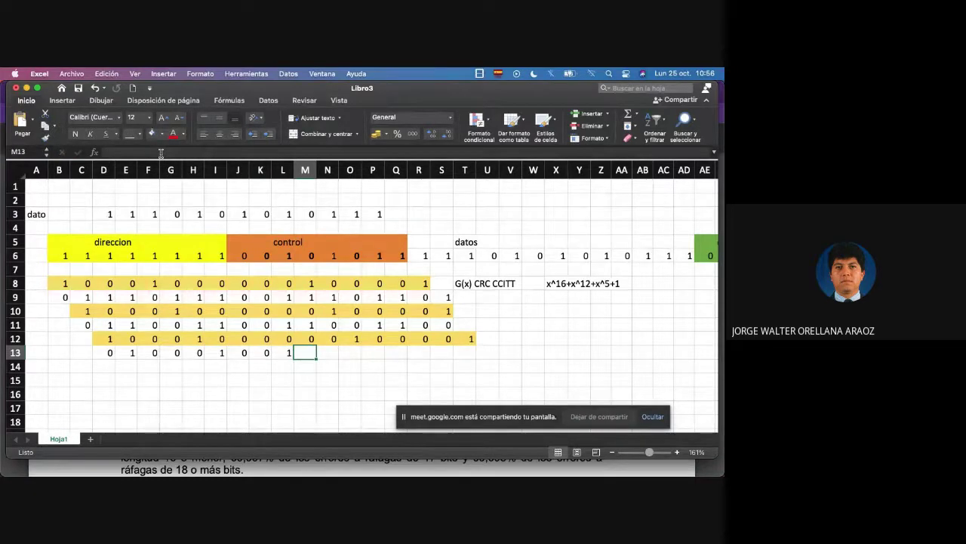
pyautogui.write('1')
pyautogui.press('Tab')
pyautogui.write('0')
pyautogui.press('Tab')
pyautogui.write('1')
pyautogui.press('Tab')
pyautogui.press('Tab')
pyautogui.write('1')
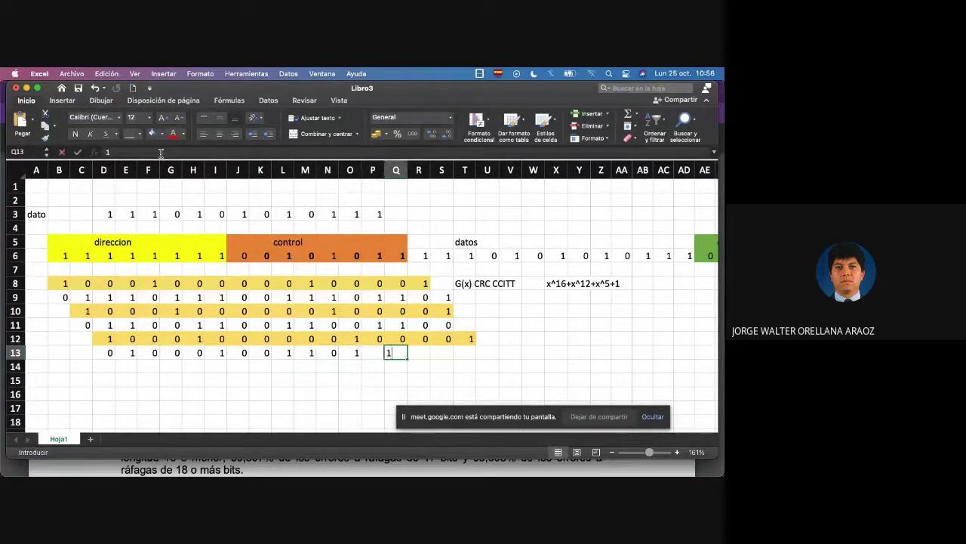
pyautogui.press('Left')
pyautogui.write('1')
pyautogui.press('Tab')
pyautogui.press('Tab')
pyautogui.write('0')
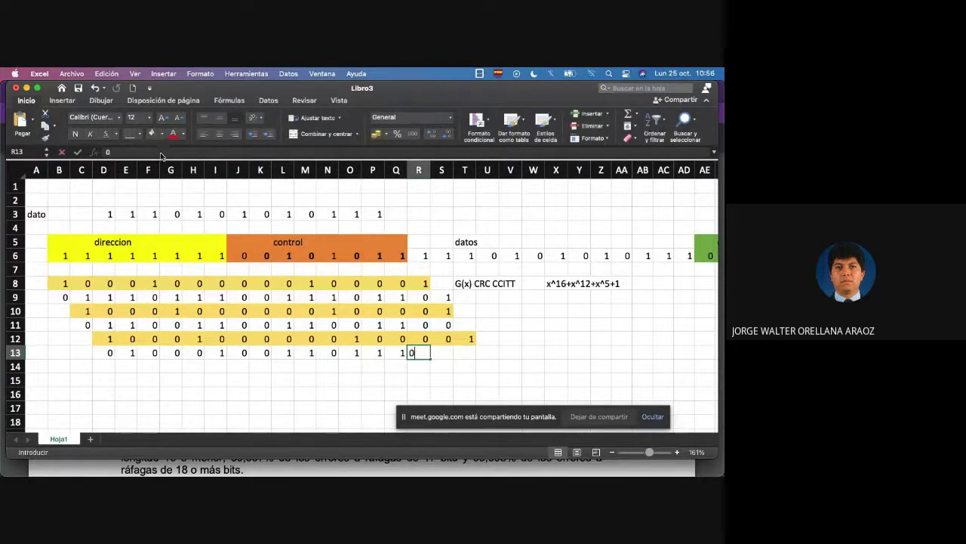
pyautogui.press('Tab')
pyautogui.write('0')
pyautogui.press('Tab')
# Step: Copy the frame bit from T6 down to T11 and enter its XOR result 0 in T13
pyautogui.press('Up')
pyautogui.press('Up')
pyautogui.press('Up')
pyautogui.press('Up')
pyautogui.press('Up')
pyautogui.press('Up')
pyautogui.press('Up')
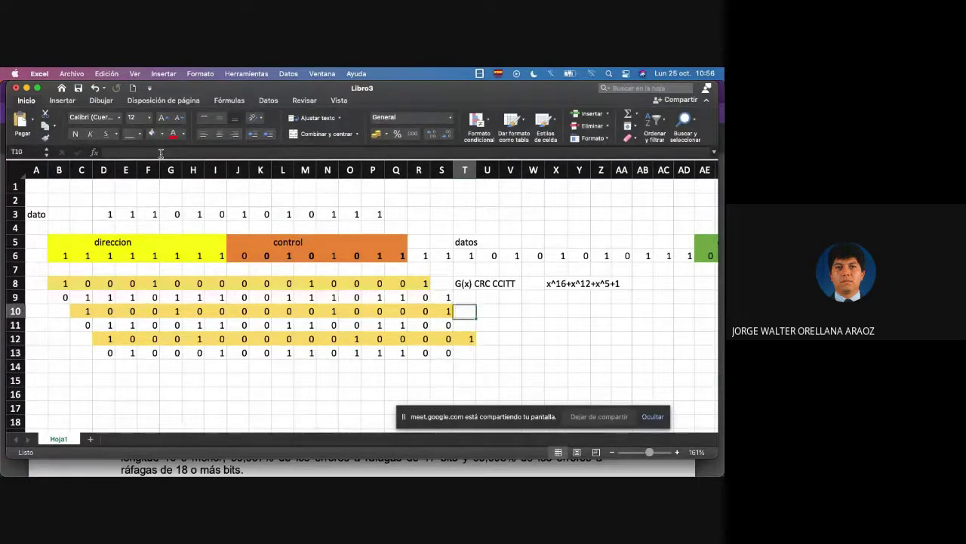
pyautogui.hotkey('ctrl', 'c')
pyautogui.press('Down')
pyautogui.press('Down')
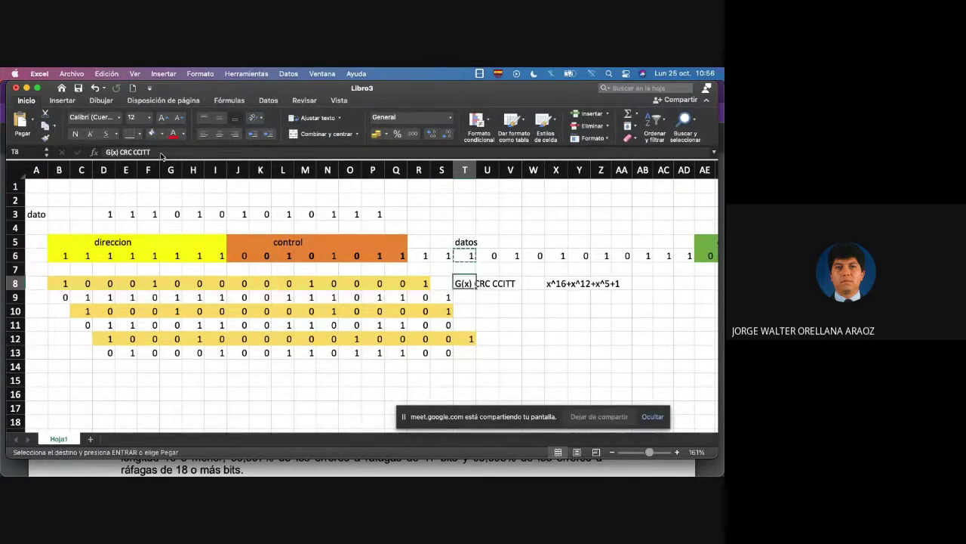
pyautogui.press('Down')
pyautogui.press('Down')
pyautogui.press('Down')
pyautogui.hotkey('ctrl', 'v')
pyautogui.press('Down')
pyautogui.press('Down')
pyautogui.write('0')
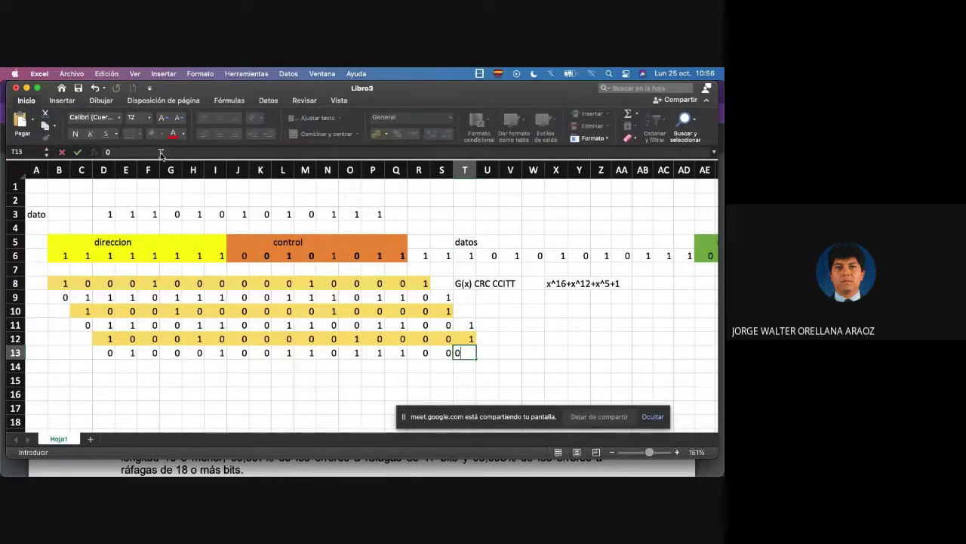
pyautogui.press('Return')
# Step: Copy the generator bits from D12:T12 into row 14, shifted one column so they start at E14
pyautogui.press('Up')
pyautogui.press('Up')
pyautogui.hotkey('shift', 'Left')
pyautogui.hotkey('shift', 'Left')
pyautogui.hotkey('shift', 'Left')
pyautogui.hotkey('shift', 'Left')
pyautogui.hotkey('shift', 'Left')
pyautogui.hotkey('shift', 'Left')
pyautogui.hotkey('shift', 'Left')
pyautogui.hotkey('shift', 'Left')
pyautogui.hotkey('shift', 'Left')
pyautogui.hotkey('shift', 'Left')
pyautogui.hotkey('shift', 'Left')
pyautogui.hotkey('shift', 'Left')
pyautogui.hotkey('shift', 'Left')
pyautogui.hotkey('shift', 'Left')
pyautogui.hotkey('shift', 'Left')
pyautogui.hotkey('shift', 'Left')
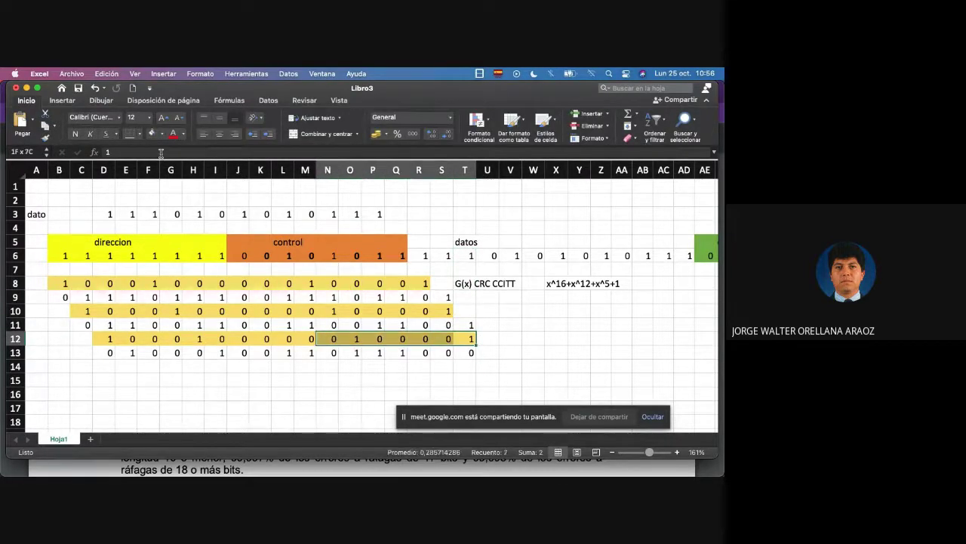
pyautogui.press('super+c')
pyautogui.press('Down')
pyautogui.press('Down')
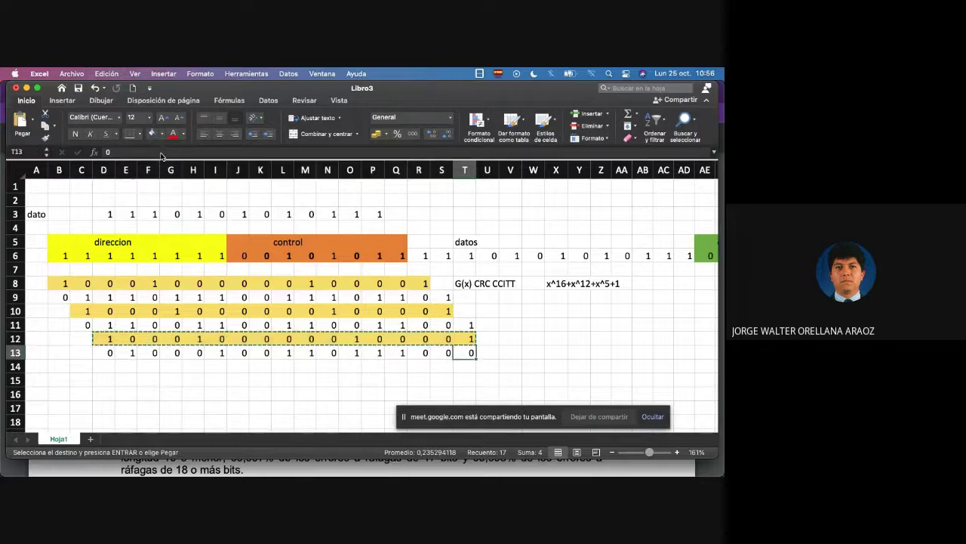
pyautogui.press('Left')
pyautogui.press('Left')
pyautogui.press('Left')
pyautogui.press('Left')
pyautogui.press('Left')
pyautogui.press('Left')
pyautogui.press('Left')
pyautogui.press('Left')
pyautogui.press('Left')
pyautogui.press('Left')
pyautogui.press('Left')
pyautogui.press('Left')
pyautogui.press('Left')
pyautogui.press('Left')
pyautogui.press('Left')
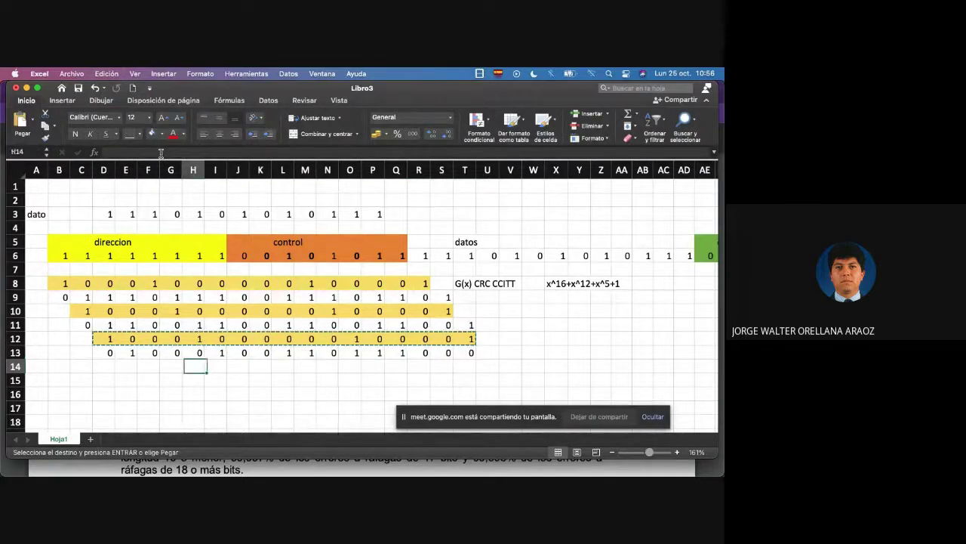
pyautogui.press('super+v')
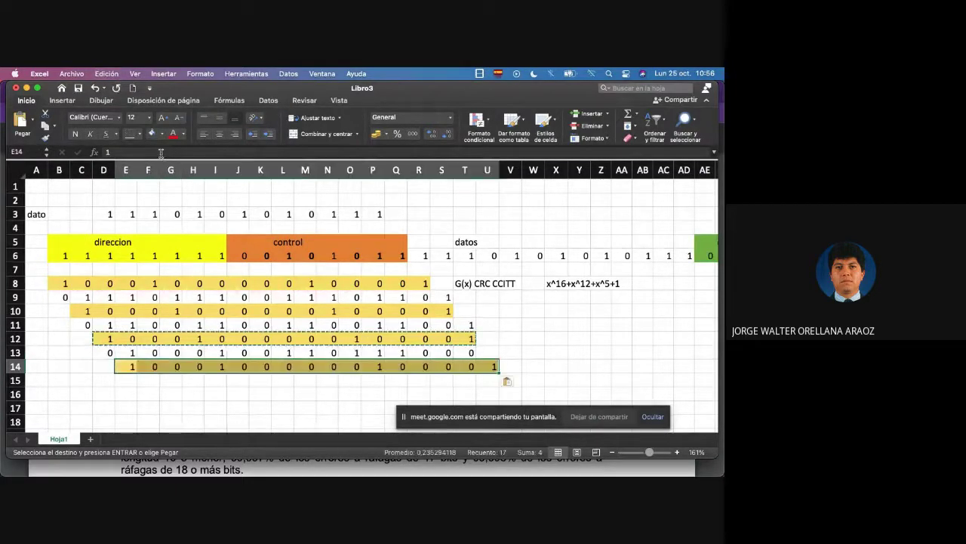
pyautogui.press('Down')
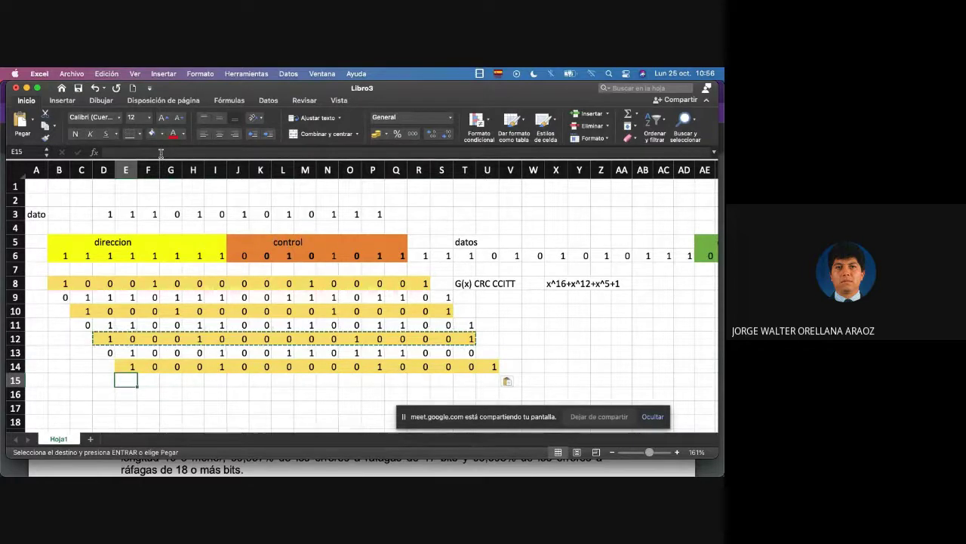
pyautogui.write('0')
pyautogui.press('Right')
pyautogui.write('0')
pyautogui.press('Right')
pyautogui.write('0')
pyautogui.press('Right')
pyautogui.write('0')
pyautogui.press('Right')
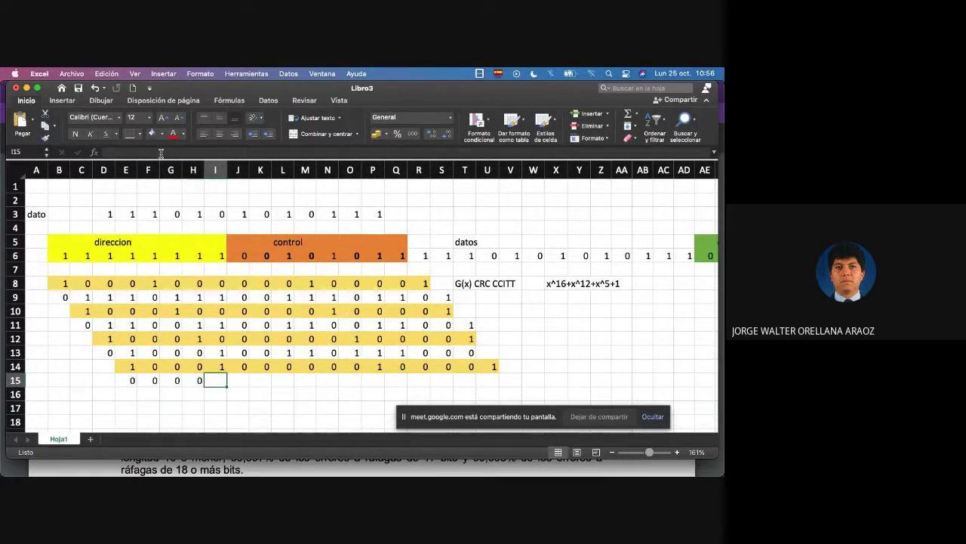
pyautogui.write('0')
pyautogui.press('Right')
pyautogui.write('0')
pyautogui.press('Right')
pyautogui.write('0')
pyautogui.press('Right')
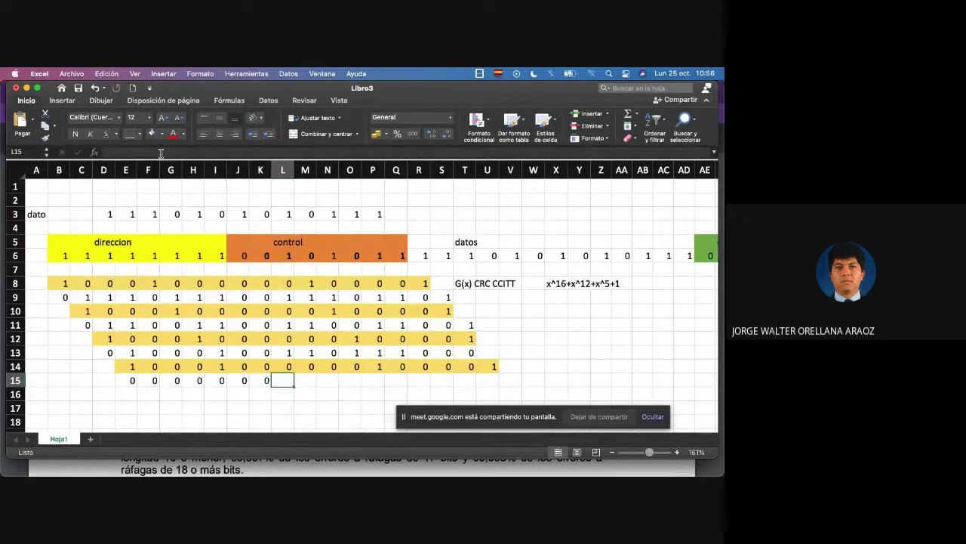
pyautogui.write('1')
pyautogui.press('Right')
pyautogui.write('1')
pyautogui.press('Right')
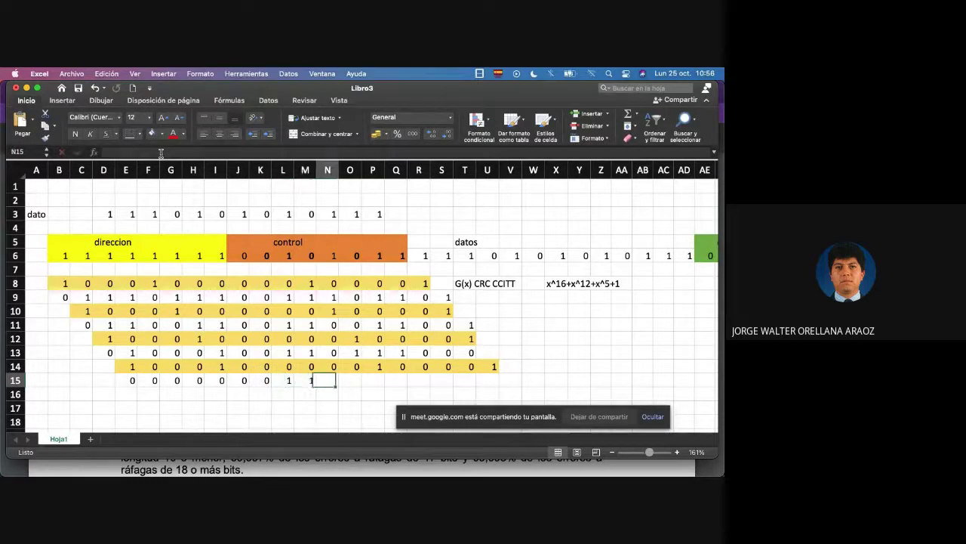
pyautogui.write('0')
pyautogui.press('Right')
pyautogui.write('1')
pyautogui.press('Right')
pyautogui.write('0')
pyautogui.press('Right')
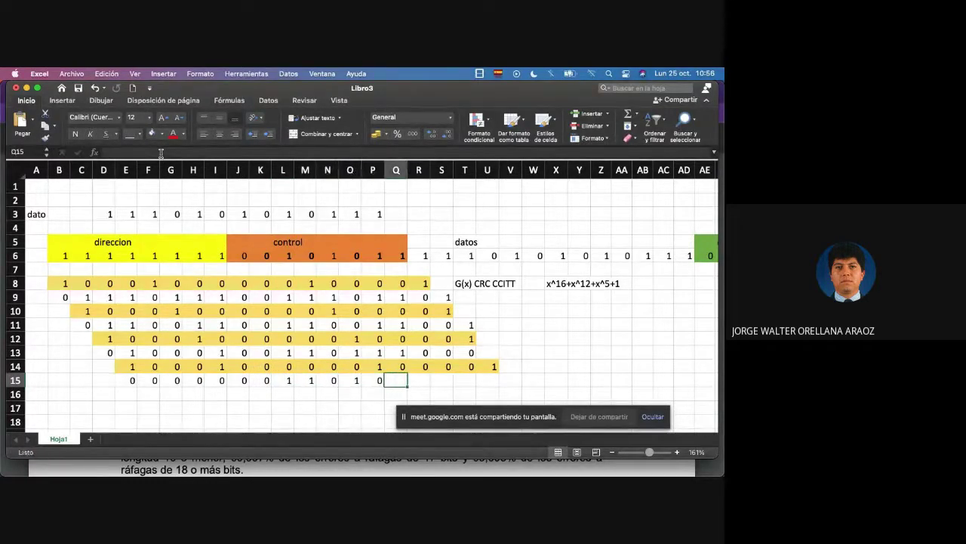
pyautogui.write('1')
pyautogui.press('Right')
pyautogui.write('0')
pyautogui.press('Right')
pyautogui.write('0')
pyautogui.press('Right')
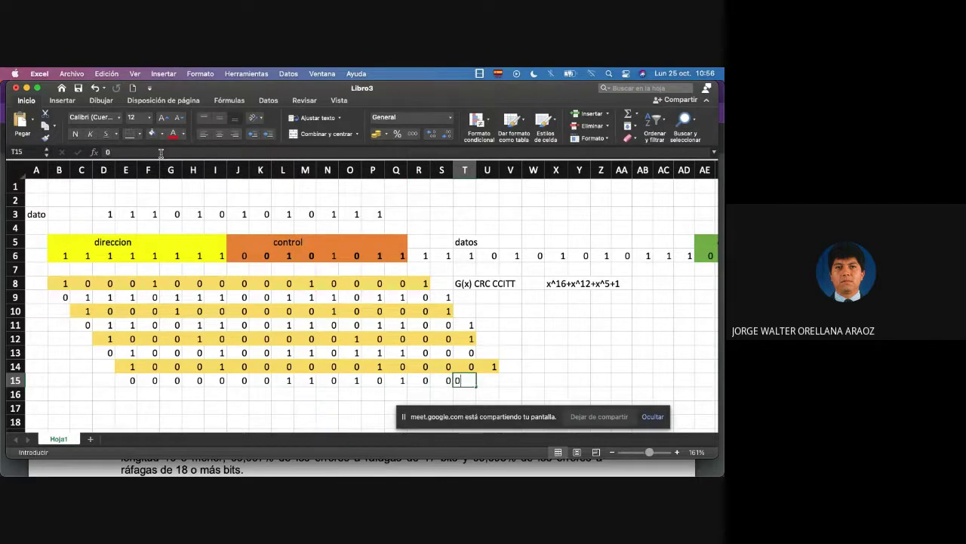
pyautogui.write('0')
pyautogui.press('Right')
# Step: Copy the frame bit from U6 down to U13 and enter its XOR result 1 in U15
pyautogui.press('Up')
pyautogui.press('Up')
pyautogui.press('Up')
pyautogui.press('Up')
pyautogui.press('Up')
pyautogui.press('Up')
pyautogui.press('Up')
pyautogui.press('Up')
pyautogui.press('Up')
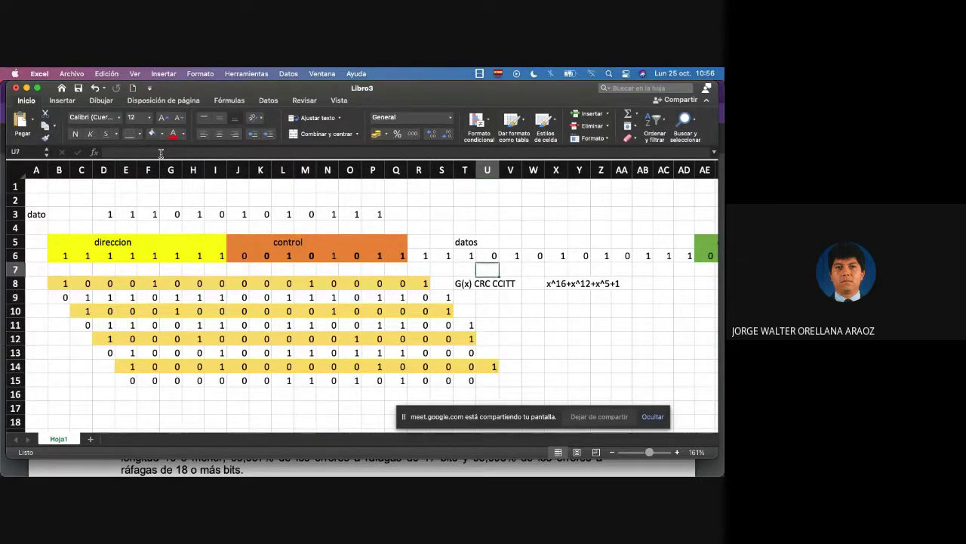
pyautogui.hotkey('ctrl', 'c')
pyautogui.press('Down')
pyautogui.press('Down')
pyautogui.press('Down')
pyautogui.press('Down')
pyautogui.press('Down')
pyautogui.press('Down')
pyautogui.press('Down')
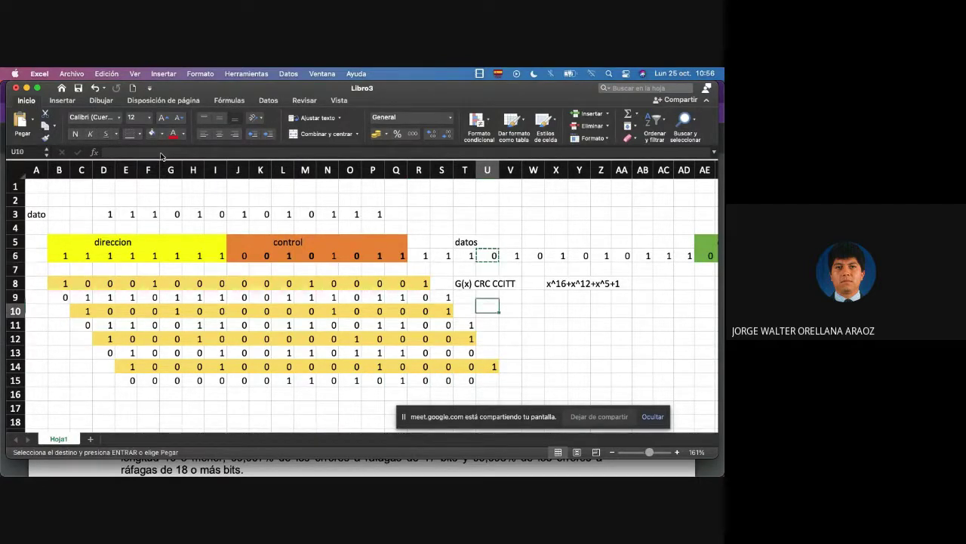
pyautogui.hotkey('ctrl', 'v')
pyautogui.press('Down')
pyautogui.press('Down')
pyautogui.write('1')
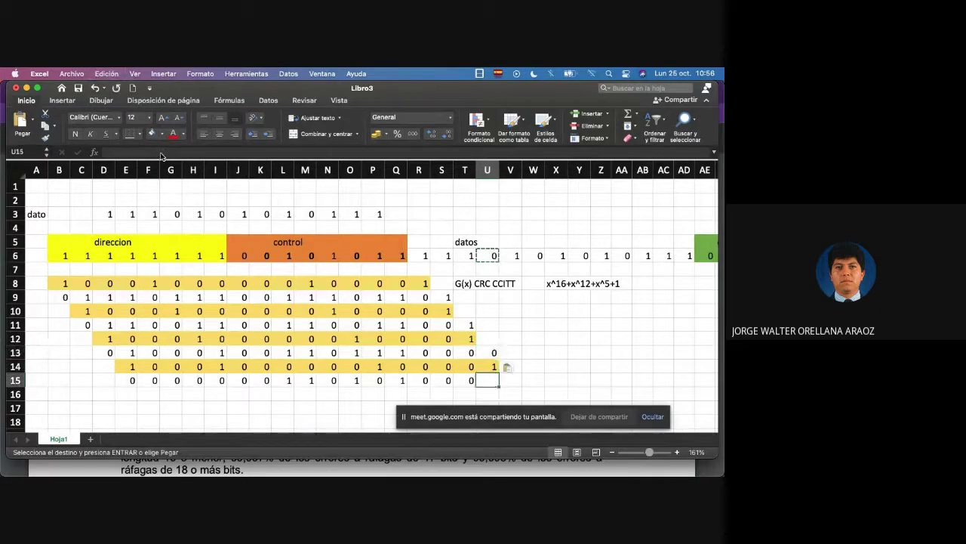
# Step: Copy the generator bits from E14:U14 into row 16, starting at L16 under the first 1 of the XOR result
pyautogui.press('Up')
pyautogui.hotkey('shift', 'Left')
pyautogui.hotkey('shift', 'Left')
pyautogui.hotkey('shift', 'Left')
pyautogui.hotkey('shift', 'Left')
pyautogui.hotkey('shift', 'Left')
pyautogui.hotkey('shift', 'Left')
pyautogui.hotkey('shift', 'Left')
pyautogui.hotkey('shift', 'Left')
pyautogui.hotkey('shift', 'Left')
pyautogui.hotkey('shift', 'Left')
pyautogui.hotkey('shift', 'Left')
pyautogui.hotkey('shift', 'Left')
pyautogui.hotkey('shift', 'Left')
pyautogui.hotkey('shift', 'Left')
pyautogui.hotkey('shift', 'Left')
pyautogui.hotkey('shift', 'Left')
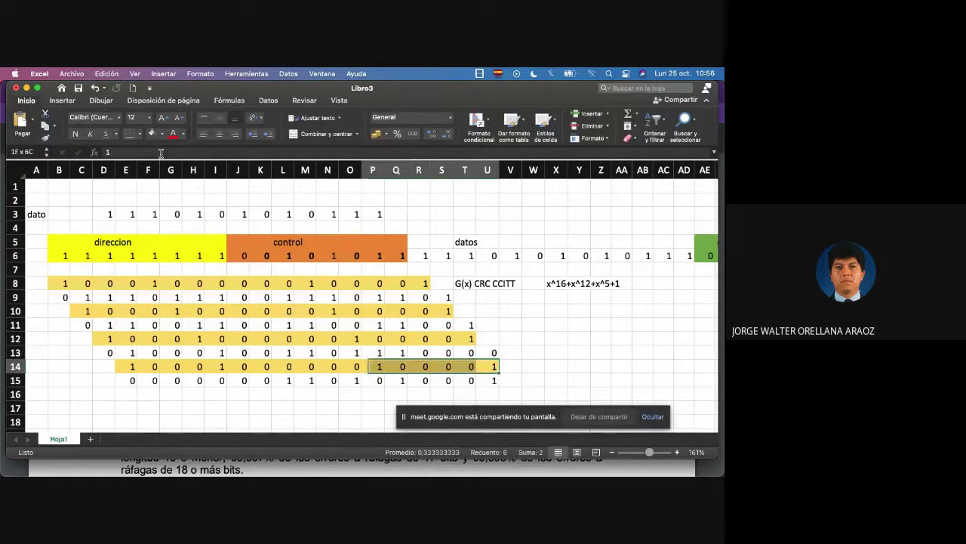
pyautogui.hotkey('ctrl', 'c')
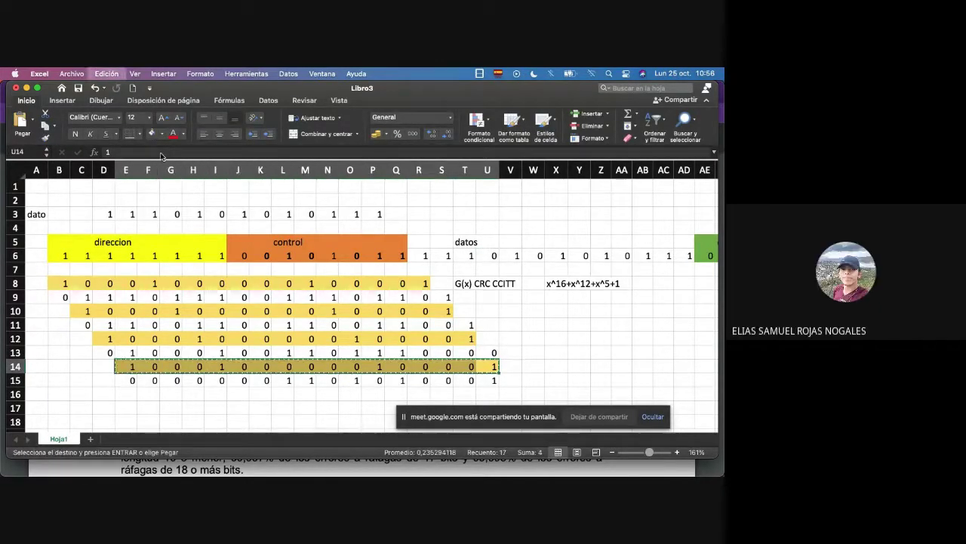
pyautogui.press('Down')
pyautogui.press('Down')
pyautogui.press('Left')
pyautogui.press('Left')
pyautogui.press('Left')
pyautogui.press('Left')
pyautogui.press('Left')
pyautogui.press('Left')
pyautogui.press('Left')
pyautogui.press('Left')
pyautogui.press('Left')
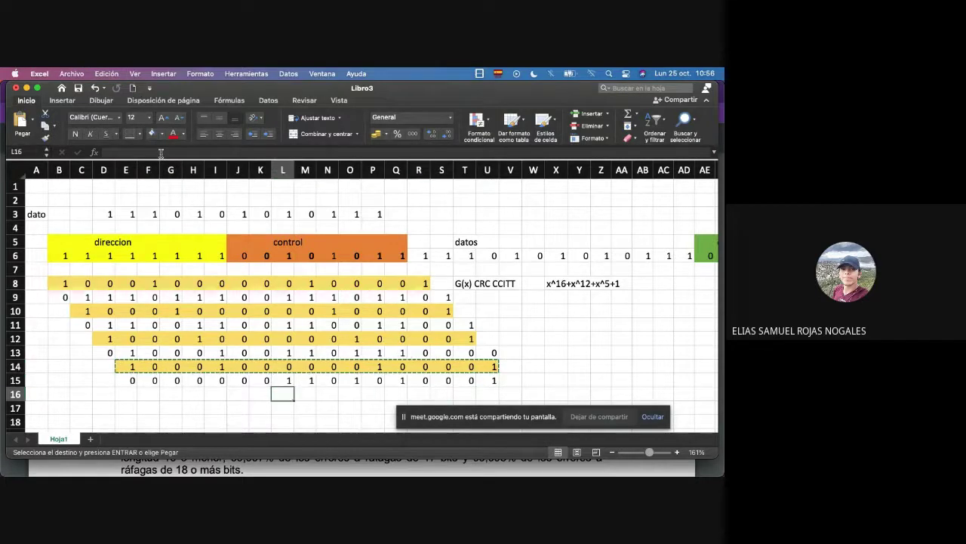
pyautogui.press('super+v')
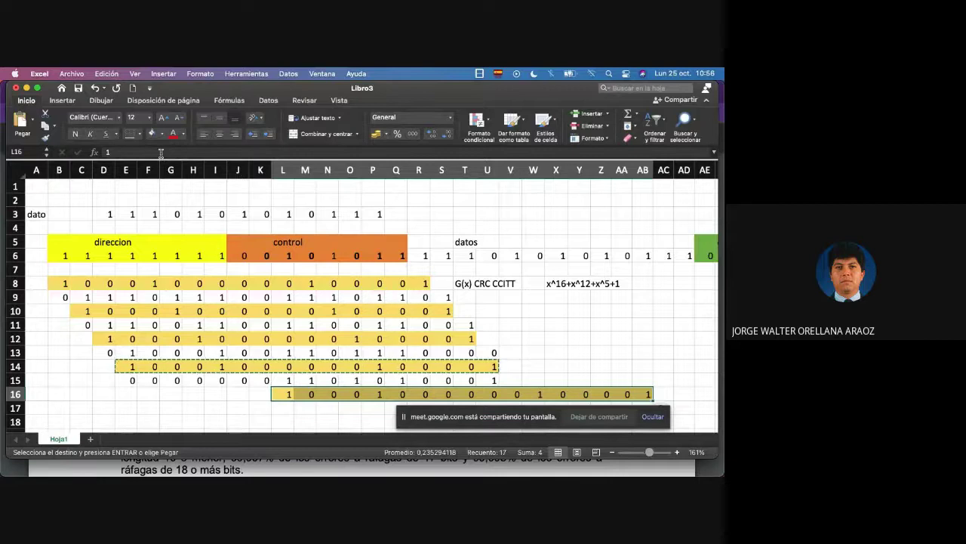
# Step: Copy the frame bits from V6:AB6 down into V15:AB15 to extend the XOR result above the fifth generator row
pyautogui.hscroll(5, 309, 230)
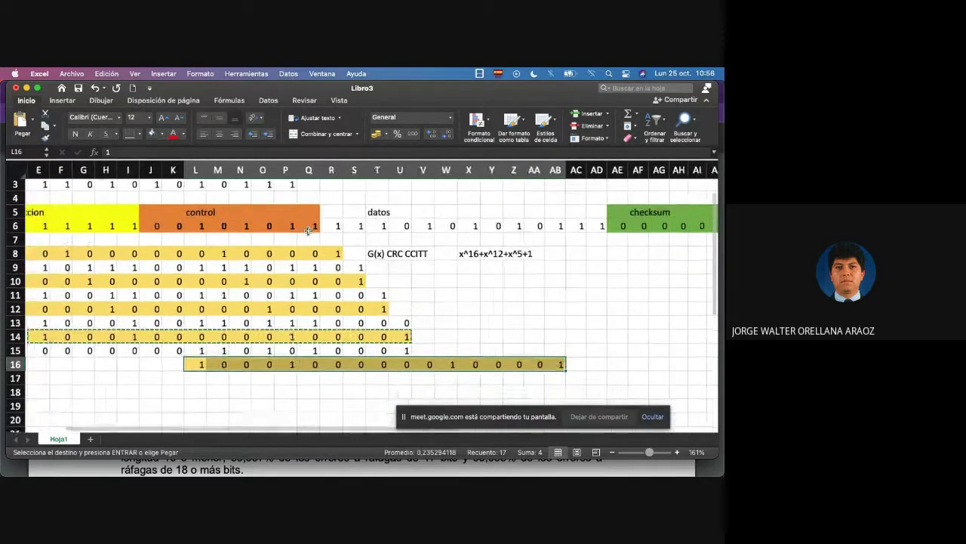
pyautogui.press('Up')
pyautogui.press('Up')
pyautogui.press('Up')
pyautogui.press('Up')
pyautogui.press('Up')
pyautogui.press('Up')
pyautogui.press('Up')
pyautogui.press('Up')
pyautogui.press('Up')
pyautogui.press('Up')
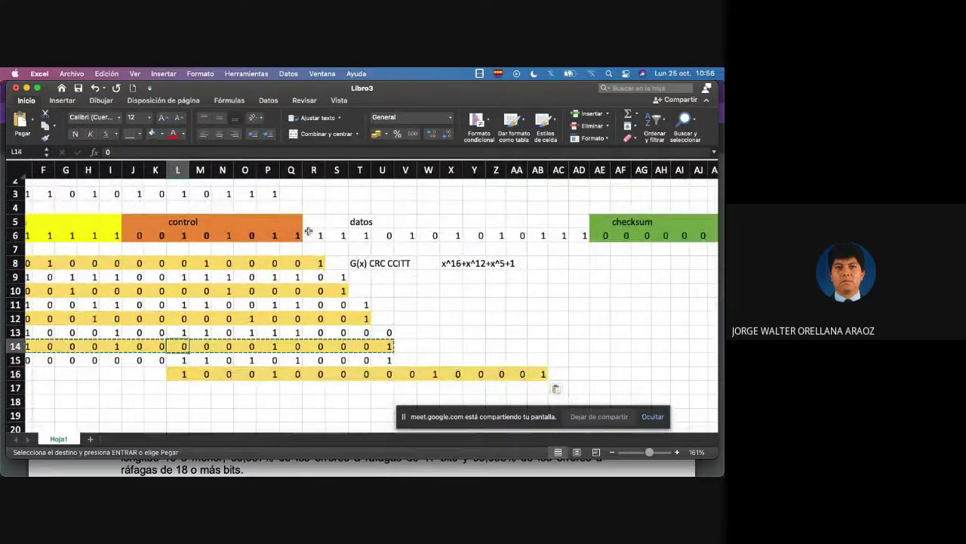
pyautogui.press('Right')
pyautogui.press('Right')
pyautogui.press('Right')
pyautogui.press('Right')
pyautogui.press('Right')
pyautogui.press('Right')
pyautogui.press('Right')
pyautogui.press('Right')
pyautogui.press('Right')
pyautogui.press('Right')
pyautogui.press('Right')
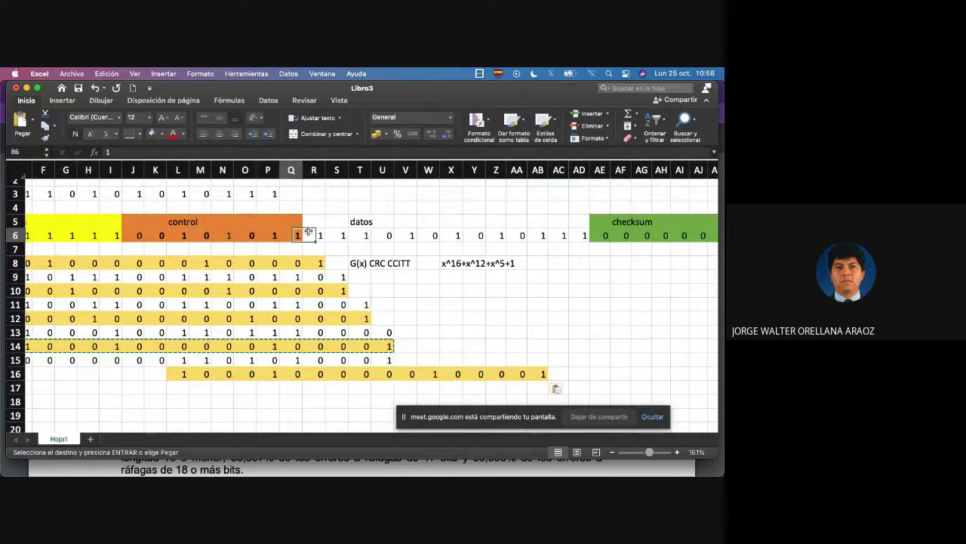
pyautogui.press('Left')
pyautogui.hotkey('shift', 'Right')
pyautogui.hotkey('shift', 'Right')
pyautogui.hotkey('shift', 'Right')
pyautogui.hotkey('shift', 'Right')
pyautogui.hotkey('shift', 'Right')
pyautogui.hotkey('shift', 'Right')
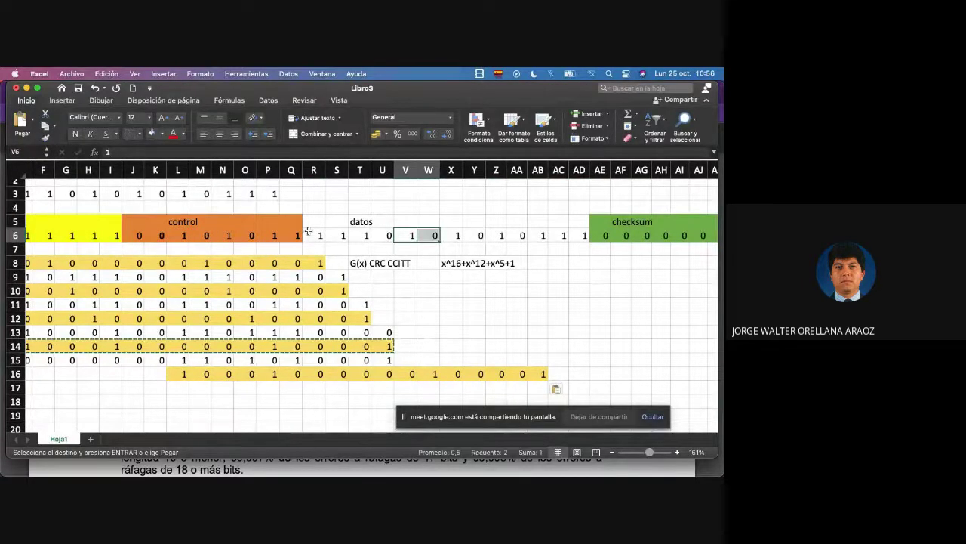
pyautogui.press('super+c')
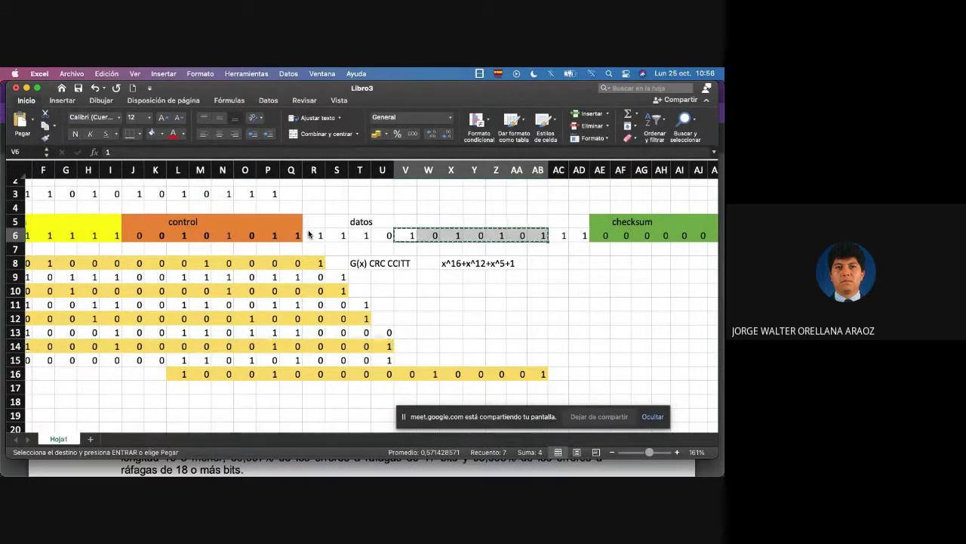
pyautogui.press('Down')
pyautogui.press('Down')
pyautogui.press('Down')
pyautogui.press('Down')
pyautogui.press('Down')
pyautogui.press('Down')
pyautogui.press('Down')
pyautogui.press('Down')
pyautogui.press('Down')
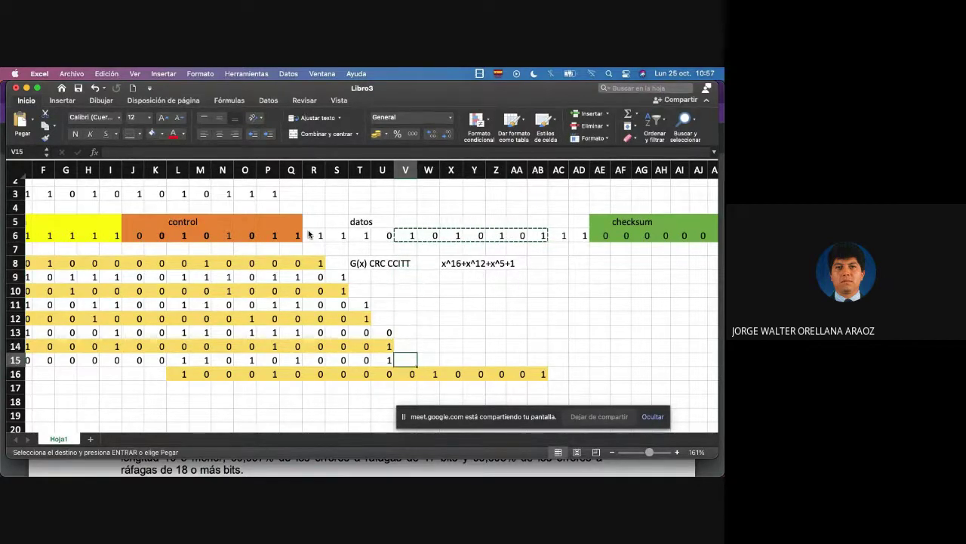
pyautogui.press('super+v')
pyautogui.press('Down')
pyautogui.press('Down')
pyautogui.press('Left')
pyautogui.press('Left')
pyautogui.press('Left')
pyautogui.press('Left')
pyautogui.press('Left')
pyautogui.press('Left')
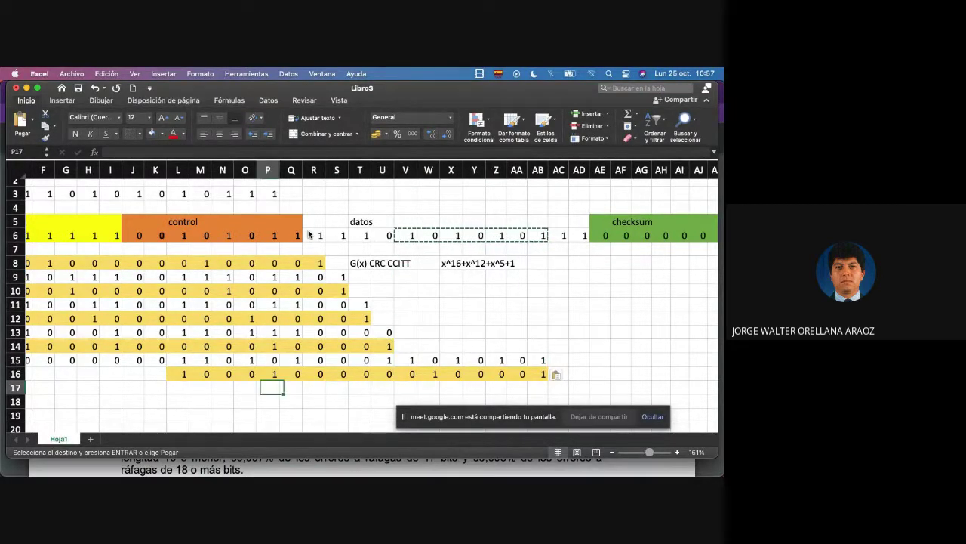
pyautogui.press('Left')
pyautogui.press('Left')
pyautogui.press('Left')
pyautogui.press('Left')
pyautogui.press('Right')
pyautogui.write('0')
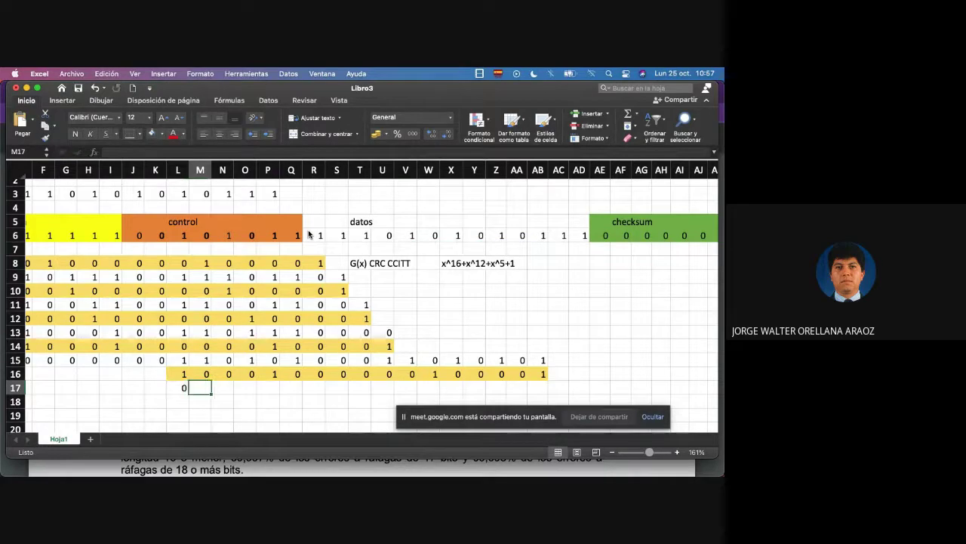
pyautogui.press('Right')
pyautogui.write('0')
pyautogui.press('Right')
pyautogui.write('1')
pyautogui.press('Right')
pyautogui.write('0')
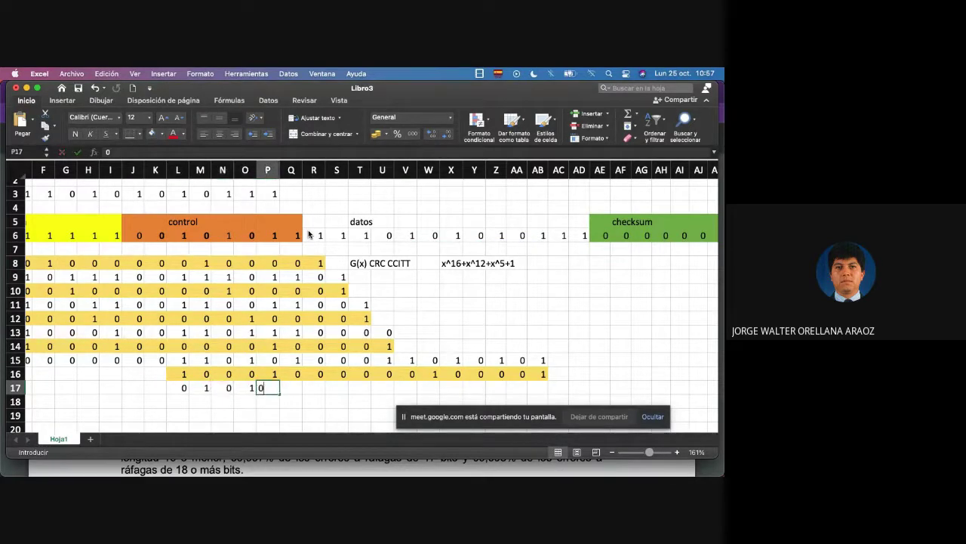
pyautogui.press('BackSpace')
pyautogui.write('1')
pyautogui.press('Right')
pyautogui.write('1')
pyautogui.press('Right')
pyautogui.write('0')
pyautogui.press('Right')
pyautogui.write('0')
pyautogui.press('Right')
pyautogui.write('0')
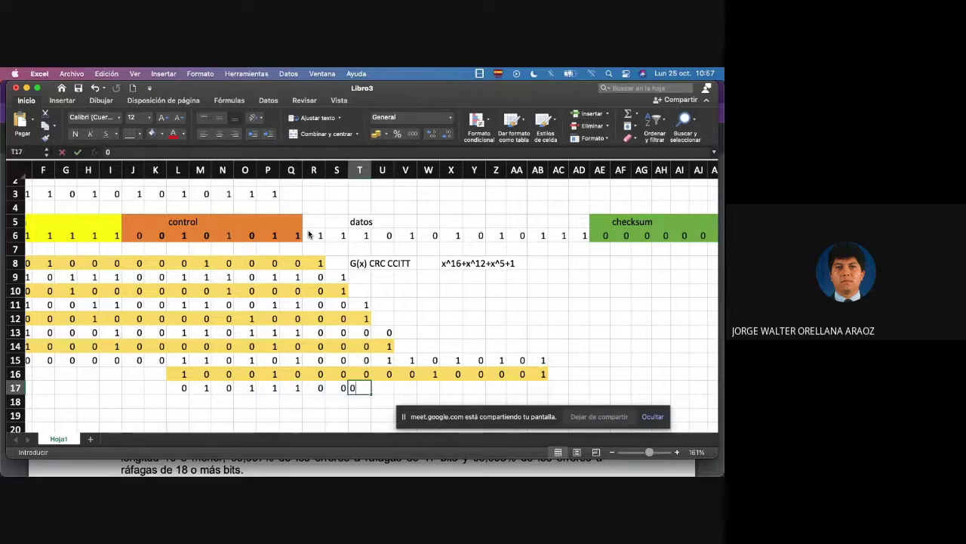
pyautogui.press('Right')
pyautogui.write('1')
pyautogui.press('Right')
pyautogui.write('1')
pyautogui.press('Right')
pyautogui.write('1')
pyautogui.press('Right')
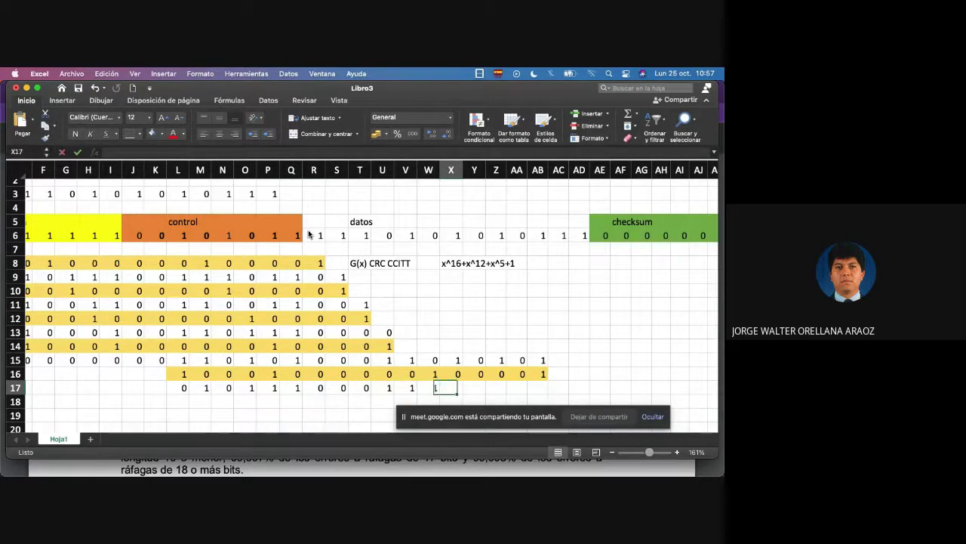
pyautogui.write('1')
pyautogui.press('Right')
pyautogui.write('1')
pyautogui.press('Left')
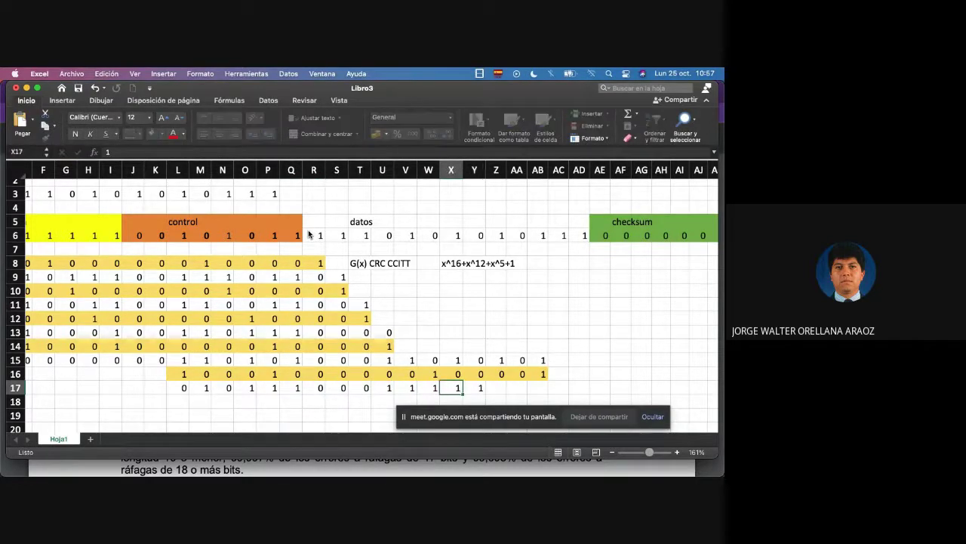
pyautogui.press('Right')
pyautogui.write('0')
pyautogui.press('Right')
pyautogui.write('1')
pyautogui.press('Right')
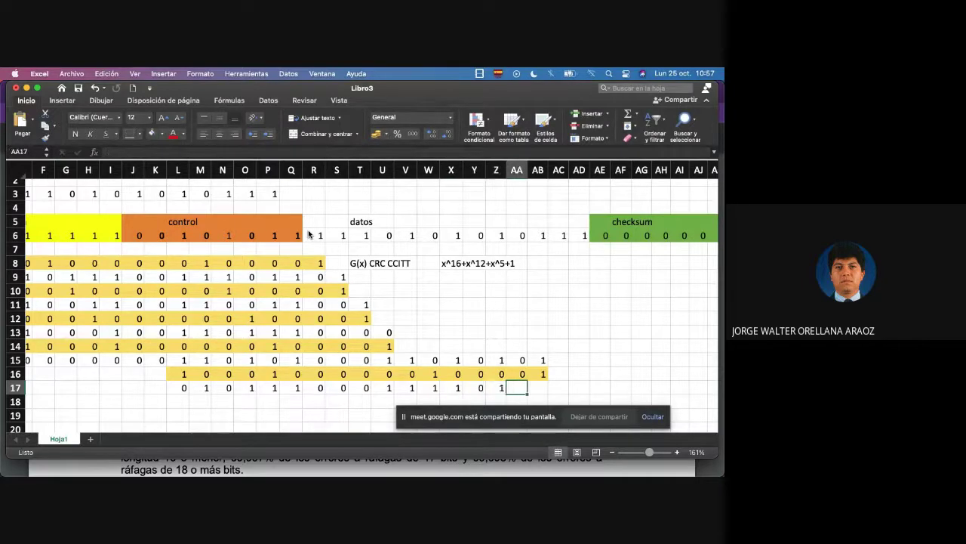
pyautogui.write('0')
pyautogui.press('Right')
pyautogui.write('0')
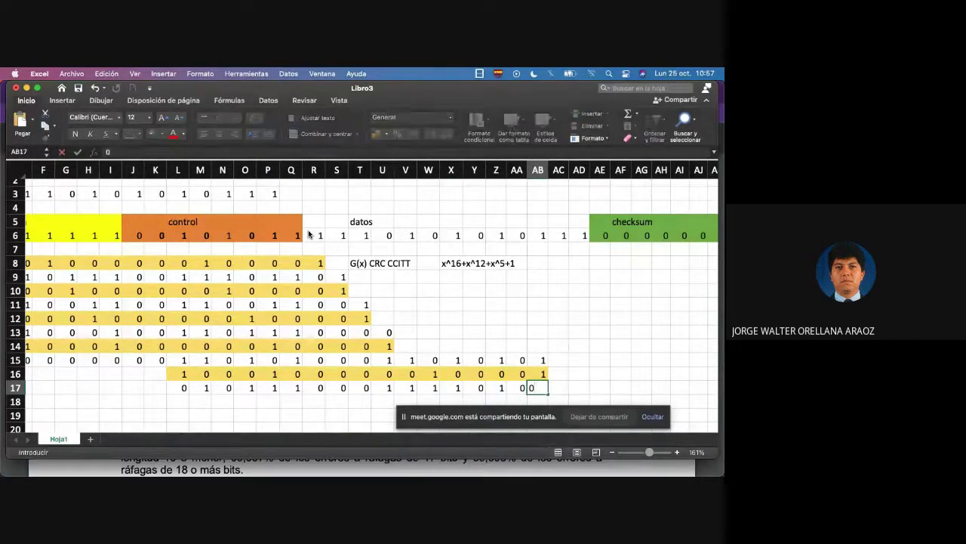
# Step: Copy the generator bits from L16:AB16 into row 18, shifted one column so they start at M18
pyautogui.press('Up')
pyautogui.hotkey('shift', 'Left')
pyautogui.hotkey('shift', 'Left')
pyautogui.hotkey('shift', 'Left')
pyautogui.hotkey('shift', 'Left')
pyautogui.hotkey('shift', 'Left')
pyautogui.hotkey('shift', 'Left')
pyautogui.hotkey('shift', 'Left')
pyautogui.hotkey('shift', 'Left')
pyautogui.hotkey('shift', 'Left')
pyautogui.hotkey('shift', 'Left')
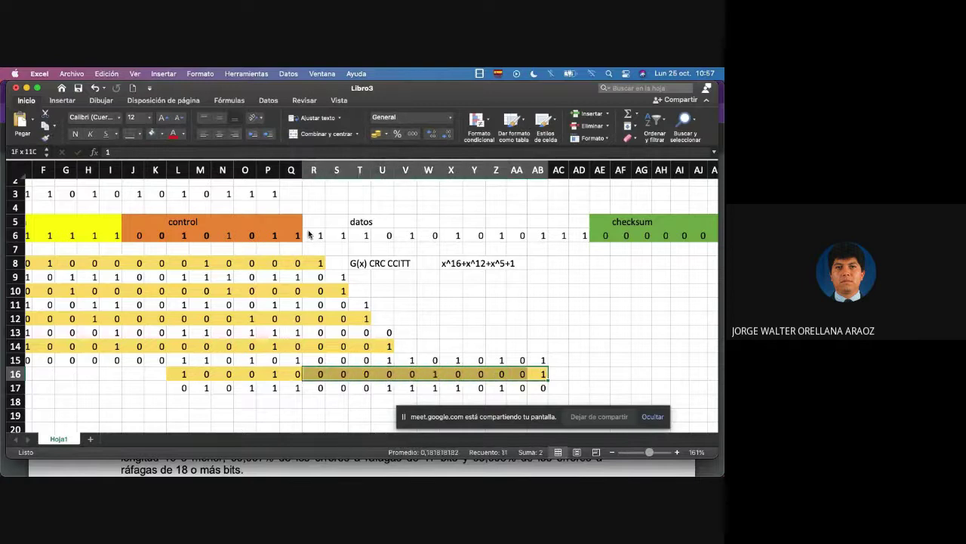
pyautogui.hotkey('shift', 'Left')
pyautogui.hotkey('shift', 'Left')
pyautogui.hotkey('shift', 'Left')
pyautogui.hotkey('shift', 'Left')
pyautogui.hotkey('shift', 'Left')
pyautogui.hotkey('shift', 'Left')
pyautogui.press('super+c')
pyautogui.press('Down')
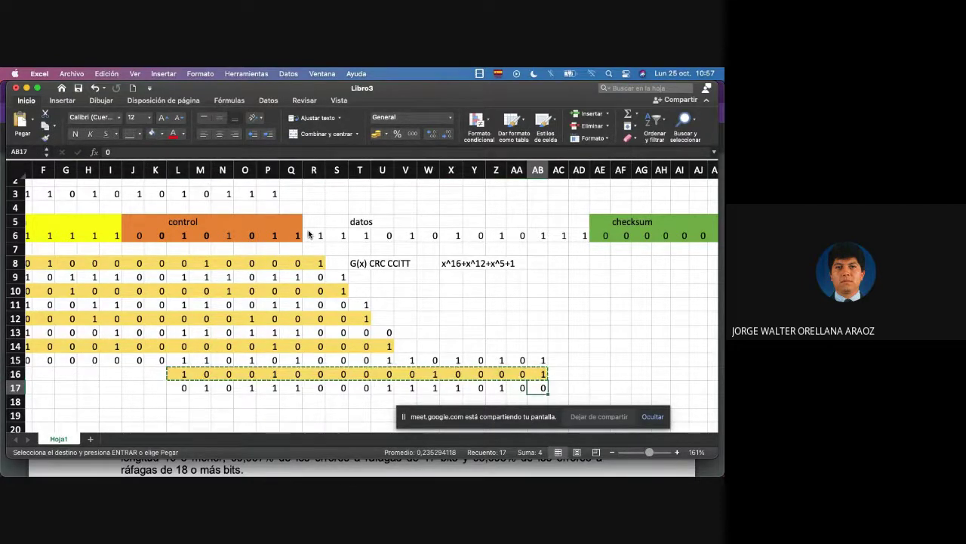
pyautogui.press('Down')
pyautogui.press('Left')
pyautogui.press('Left')
pyautogui.press('Left')
pyautogui.press('Left')
pyautogui.press('Left')
pyautogui.press('Left')
pyautogui.press('Left')
pyautogui.press('Left')
pyautogui.press('Left')
pyautogui.press('Left')
pyautogui.press('Left')
pyautogui.press('Left')
pyautogui.press('Left')
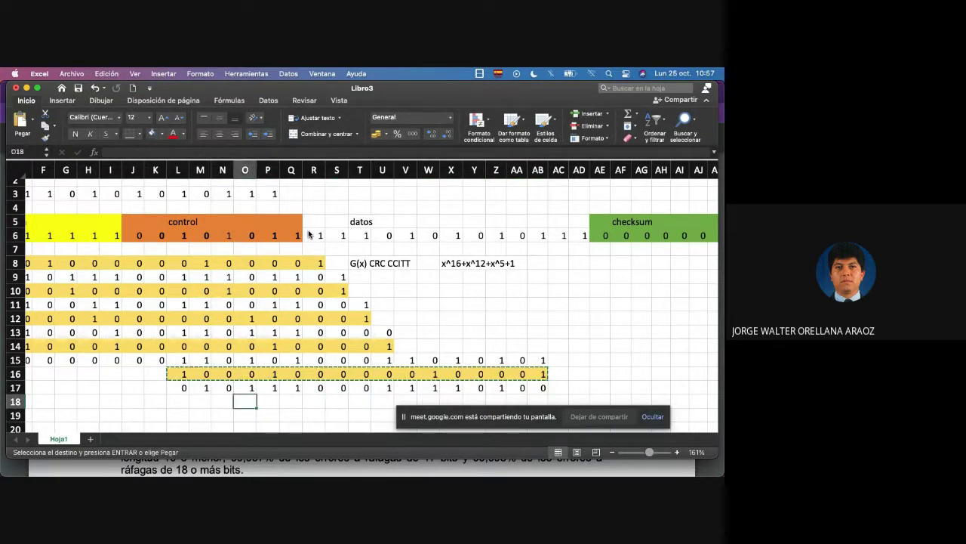
pyautogui.press('Left')
pyautogui.press('Left')
pyautogui.press('super+v')
pyautogui.scroll(-2, 308, 235)
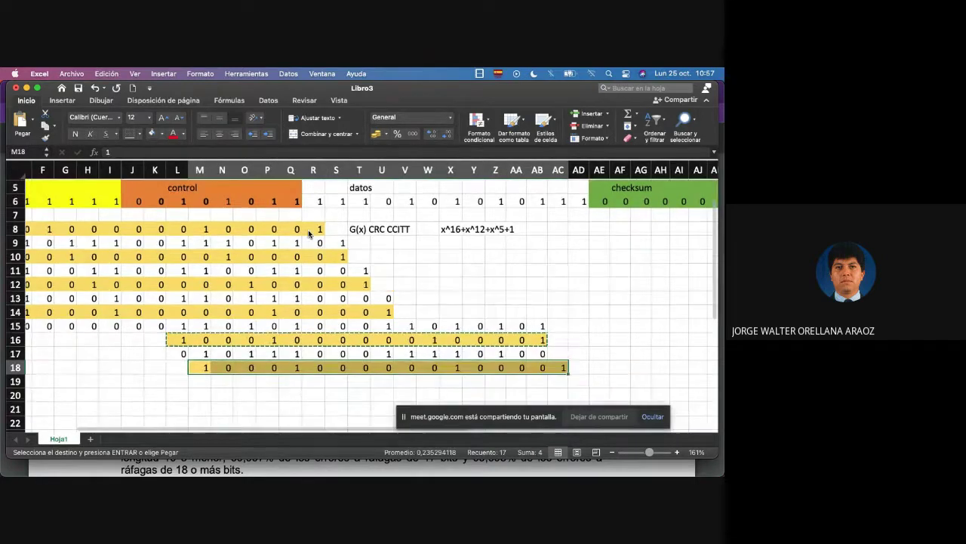
pyautogui.scroll(-1, 308, 235)
pyautogui.press('Down')
pyautogui.write('0')
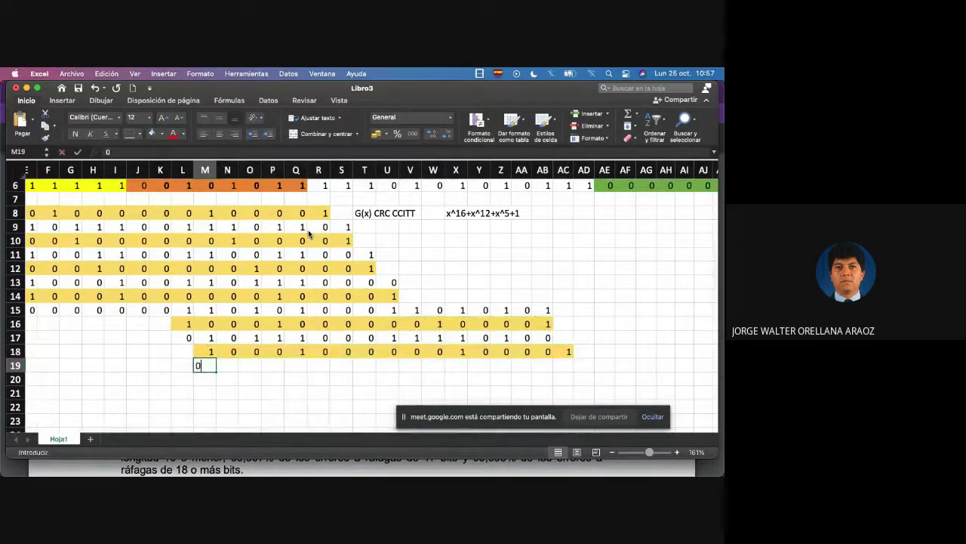
pyautogui.press('Right')
pyautogui.write('0')
pyautogui.press('Right')
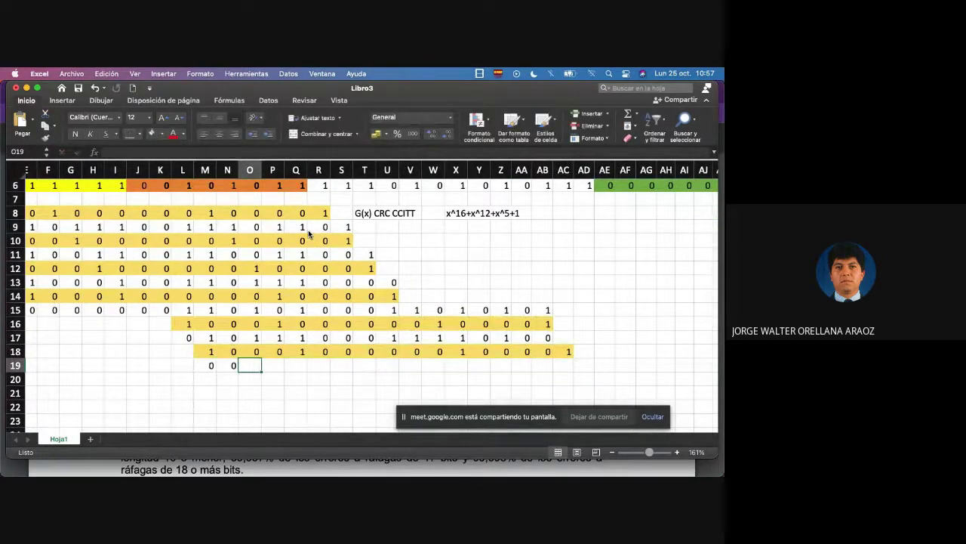
pyautogui.write('1')
pyautogui.press('Right')
pyautogui.write('1')
pyautogui.press('Right')
pyautogui.press('Right')
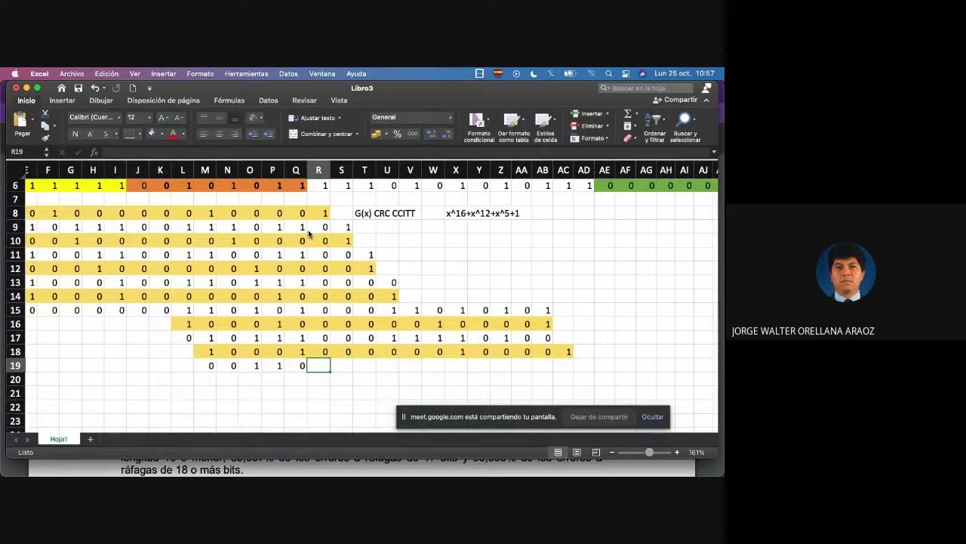
pyautogui.press('Right')
pyautogui.write('0')
pyautogui.press('Right')
pyautogui.write('0')
pyautogui.press('Right')
pyautogui.write('1')
pyautogui.press('Right')
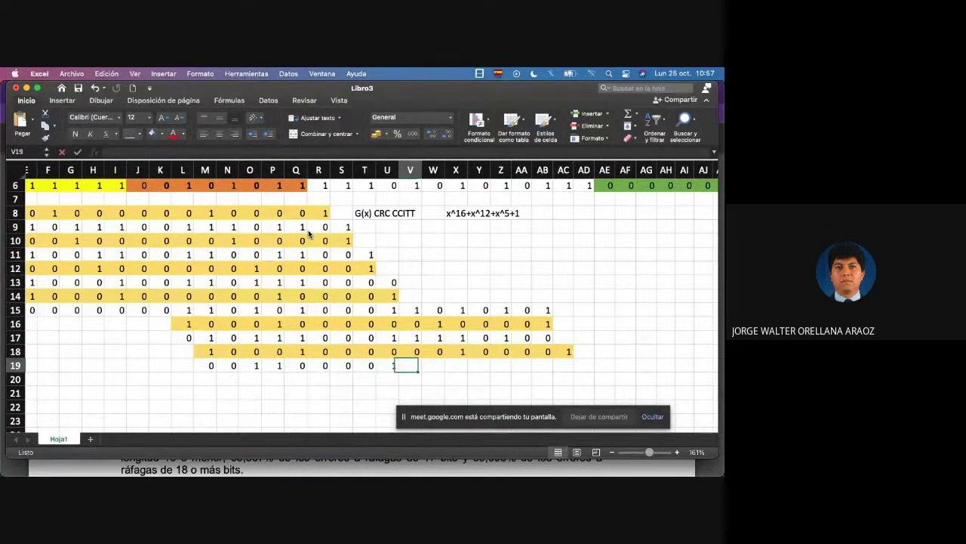
pyautogui.write('1')
pyautogui.press('Right')
pyautogui.write('1')
pyautogui.press('Right')
pyautogui.press('Right')
pyautogui.write('0')
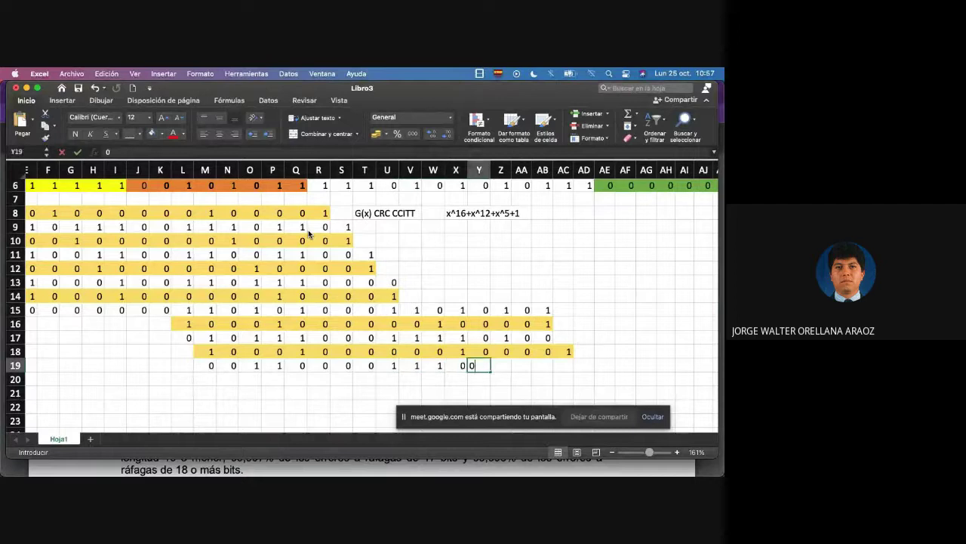
pyautogui.press('Right')
pyautogui.write('1')
pyautogui.press('Right')
pyautogui.write('0')
pyautogui.press('Right')
pyautogui.write('0')
pyautogui.press('Right')
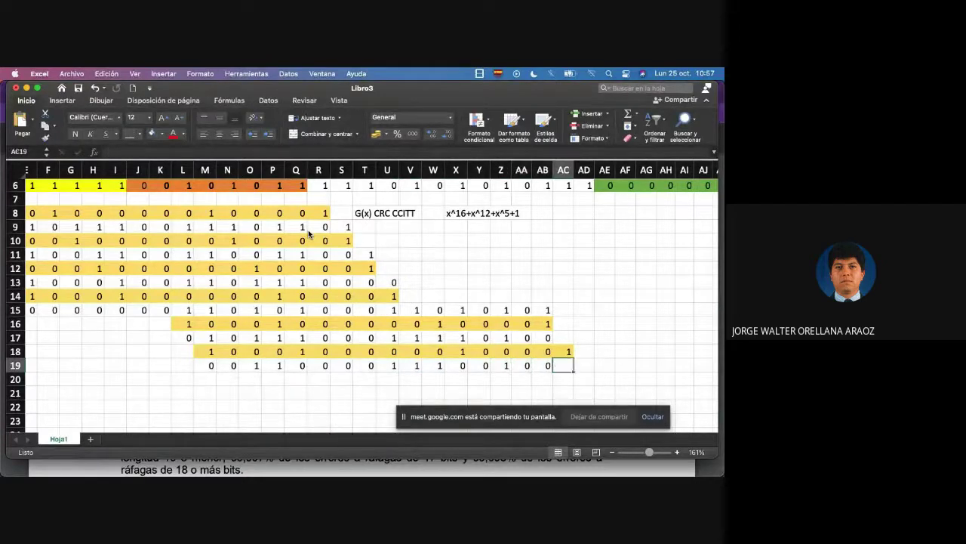
# Step: Copy the frame bit from AC6 down into AC17 and enter the XOR bit 0 in AC19
pyautogui.press('Up')
pyautogui.press('Up')
pyautogui.press('Up')
pyautogui.press('Up')
pyautogui.press('Up')
pyautogui.press('Up')
pyautogui.press('Up')
pyautogui.press('Up')
pyautogui.press('Up')
pyautogui.press('Up')
pyautogui.press('Up')
pyautogui.press('Up')
pyautogui.press('Up')
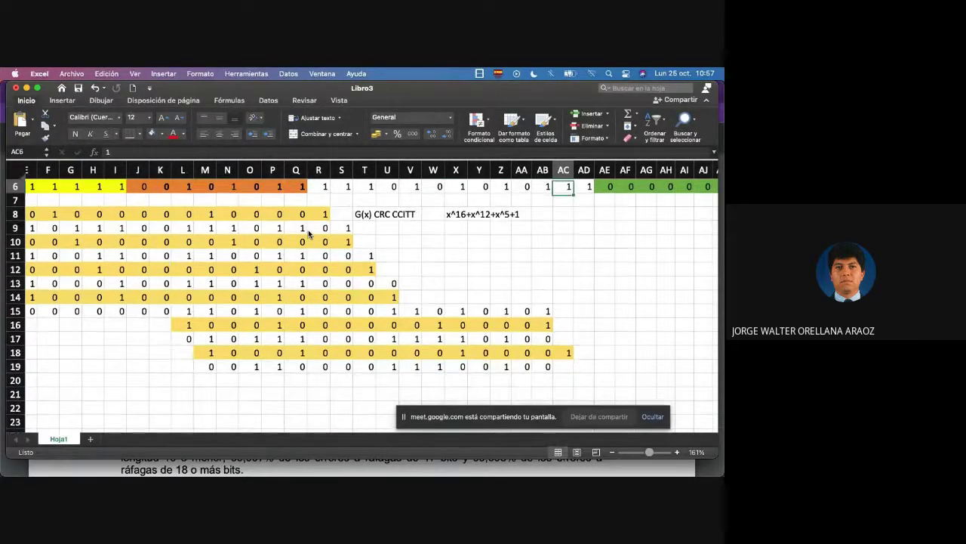
pyautogui.press('Down')
pyautogui.press('Down')
pyautogui.press('Down')
pyautogui.press('Down')
pyautogui.press('Down')
pyautogui.press('Down')
pyautogui.press('Down')
pyautogui.press('Down')
pyautogui.press('Down')
pyautogui.press('Down')
pyautogui.press('Down')
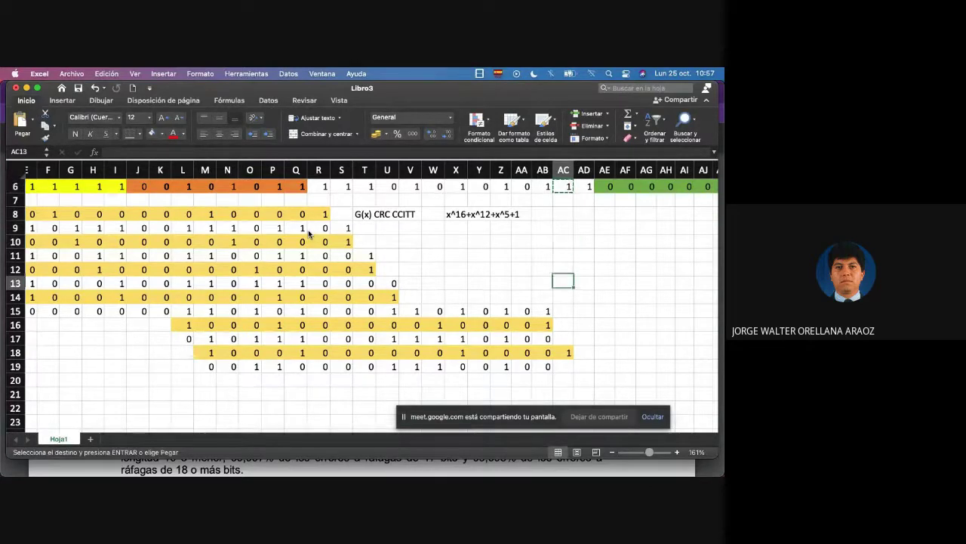
pyautogui.press('super+v')
pyautogui.press('Down')
pyautogui.press('Down')
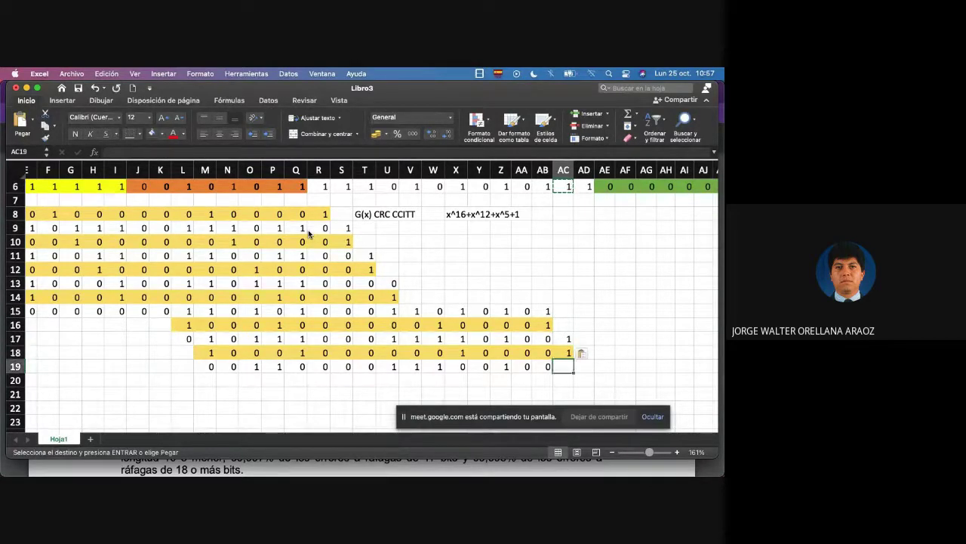
pyautogui.write('0')
# Step: Copy the generator bits from M18:AC18 into row 20, shifted two columns so they start at O20
pyautogui.press('Up')
pyautogui.hotkey('shift', 'Left')
pyautogui.hotkey('shift', 'Left')
pyautogui.hotkey('shift', 'Left')
pyautogui.hotkey('shift', 'Left')
pyautogui.hotkey('shift', 'Left')
pyautogui.hotkey('shift', 'Left')
pyautogui.hotkey('shift', 'Left')
pyautogui.hotkey('shift', 'Left')
pyautogui.hotkey('shift', 'Left')
pyautogui.hotkey('shift', 'Left')
pyautogui.hotkey('shift', 'Left')
pyautogui.hotkey('shift', 'Left')
pyautogui.hotkey('shift', 'Left')
pyautogui.hotkey('shift', 'Left')
pyautogui.hotkey('shift', 'Left')
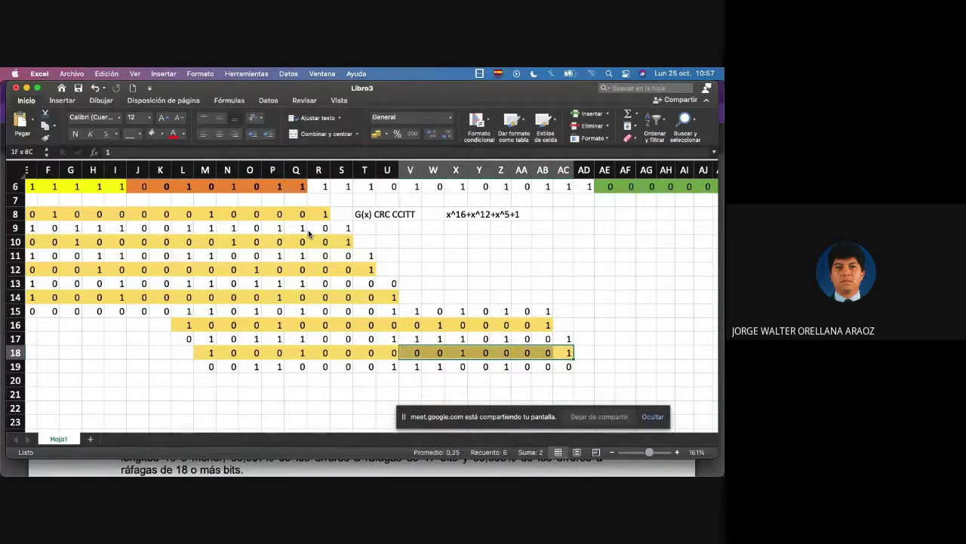
pyautogui.hotkey('shift', 'Left')
pyautogui.press('super+c')
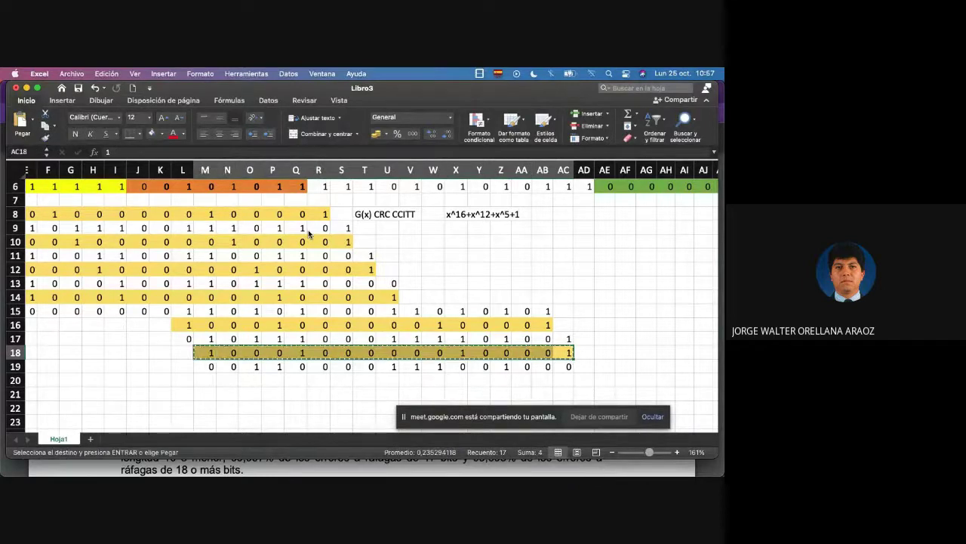
pyautogui.press('Down')
pyautogui.press('Down')
pyautogui.press('Left')
pyautogui.press('Left')
pyautogui.press('Left')
pyautogui.press('Left')
pyautogui.press('Left')
pyautogui.press('Left')
pyautogui.press('Left')
pyautogui.press('Left')
pyautogui.press('Left')
pyautogui.press('Left')
pyautogui.press('Left')
pyautogui.press('Left')
pyautogui.press('Left')
pyautogui.press('Left')
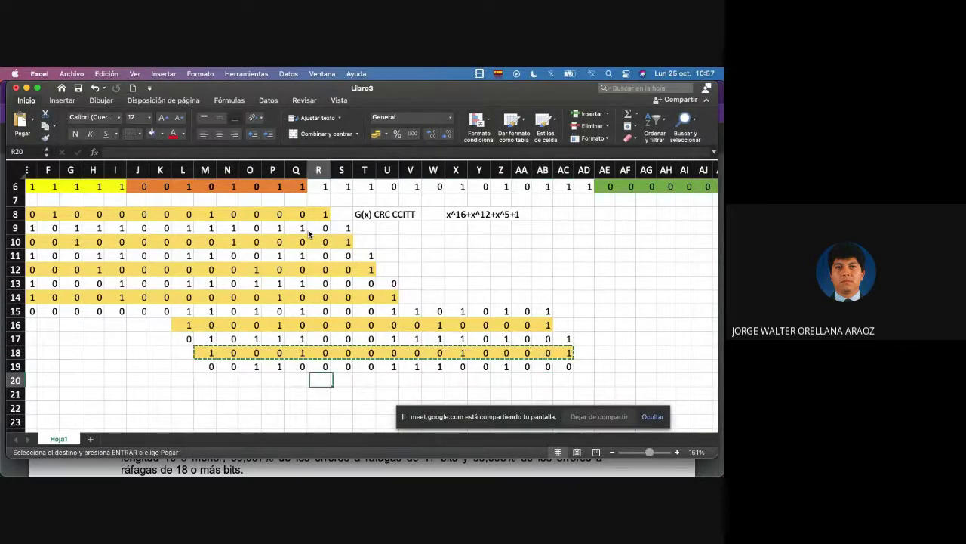
pyautogui.press('super+v')
pyautogui.press('Down')
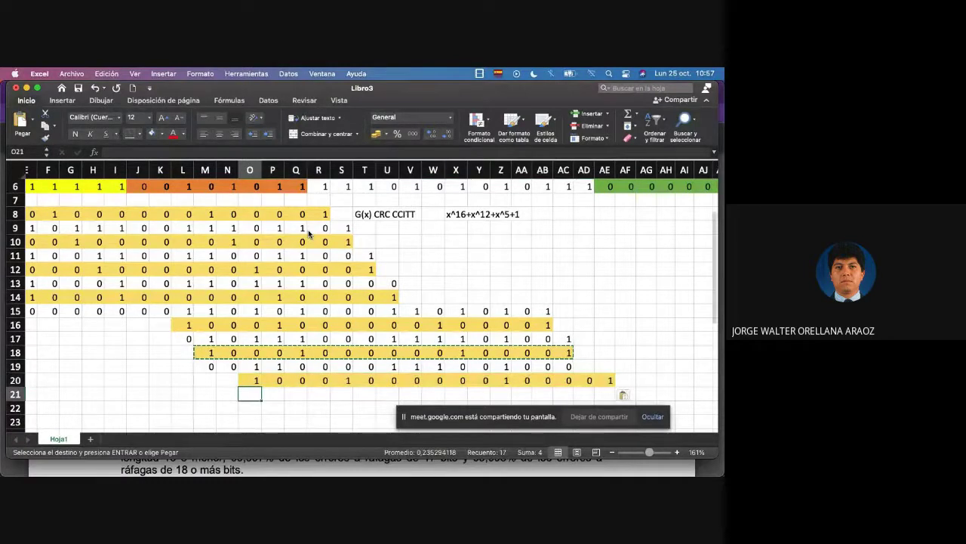
pyautogui.write('0')
pyautogui.press('Right')
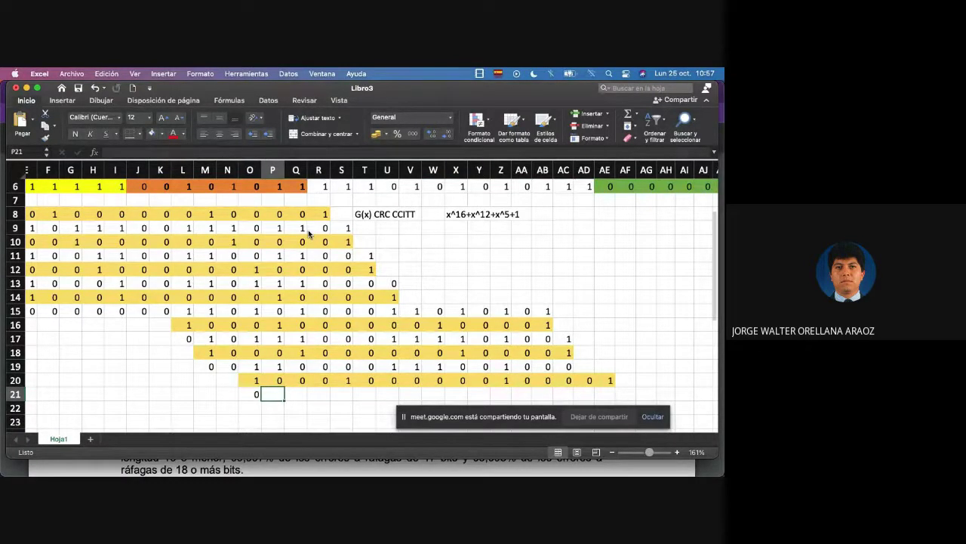
pyautogui.write('1')
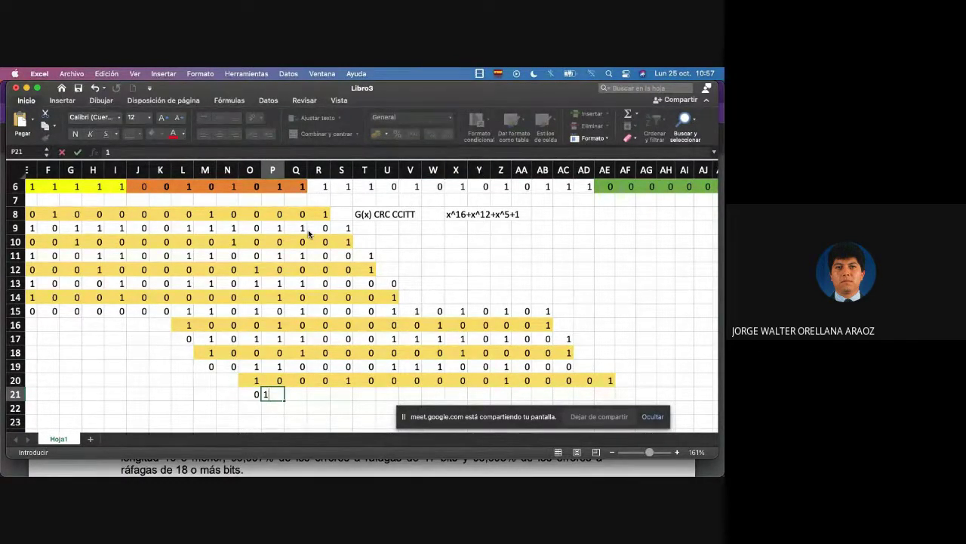
pyautogui.press('Right')
pyautogui.write('0')
pyautogui.press('Right')
pyautogui.write('0')
pyautogui.press('Right')
pyautogui.write('1')
pyautogui.press('Right')
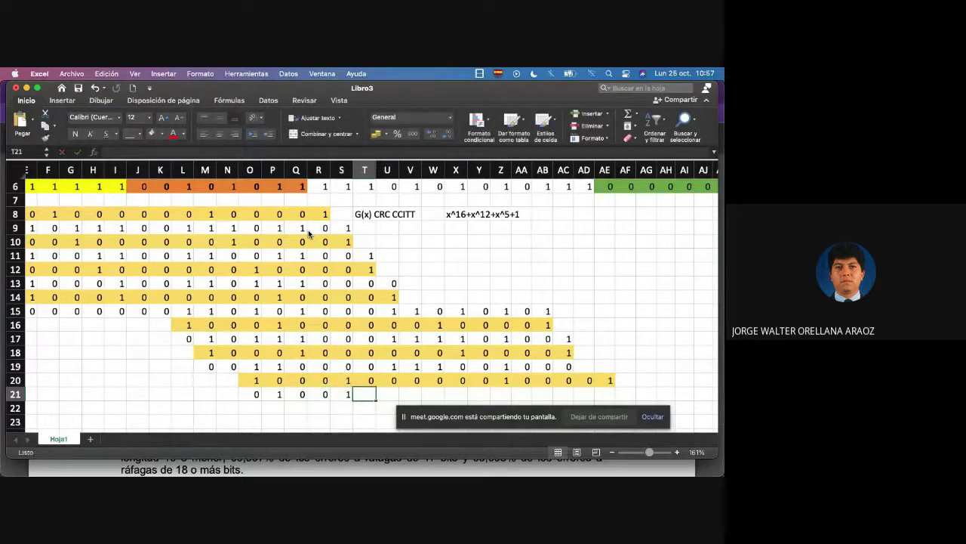
pyautogui.write('0')
pyautogui.press('Right')
pyautogui.write('1')
pyautogui.press('Right')
pyautogui.write('1')
pyautogui.press('Right')
pyautogui.write('1')
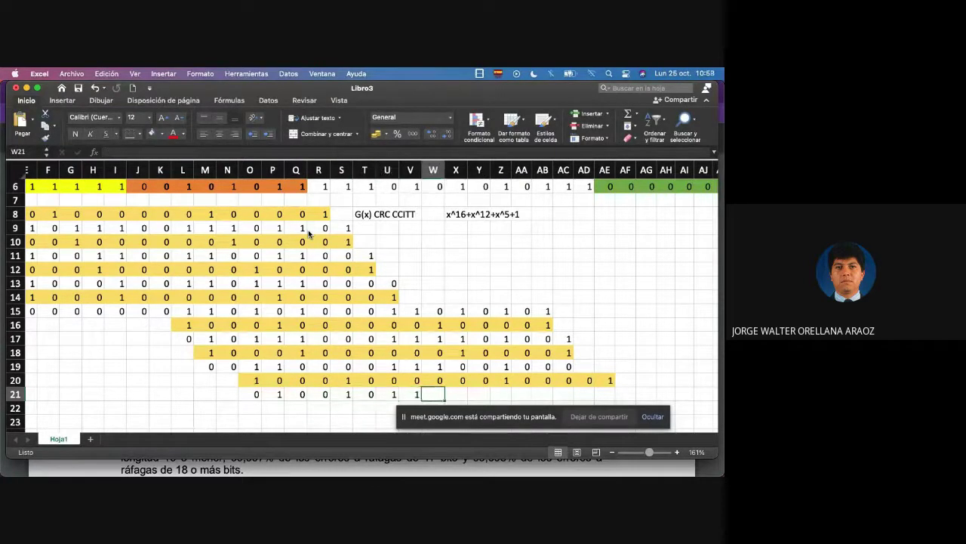
pyautogui.press('Right')
pyautogui.write('0')
pyautogui.press('Right')
pyautogui.write('0')
pyautogui.press('Right')
pyautogui.write('0')
pyautogui.press('Right')
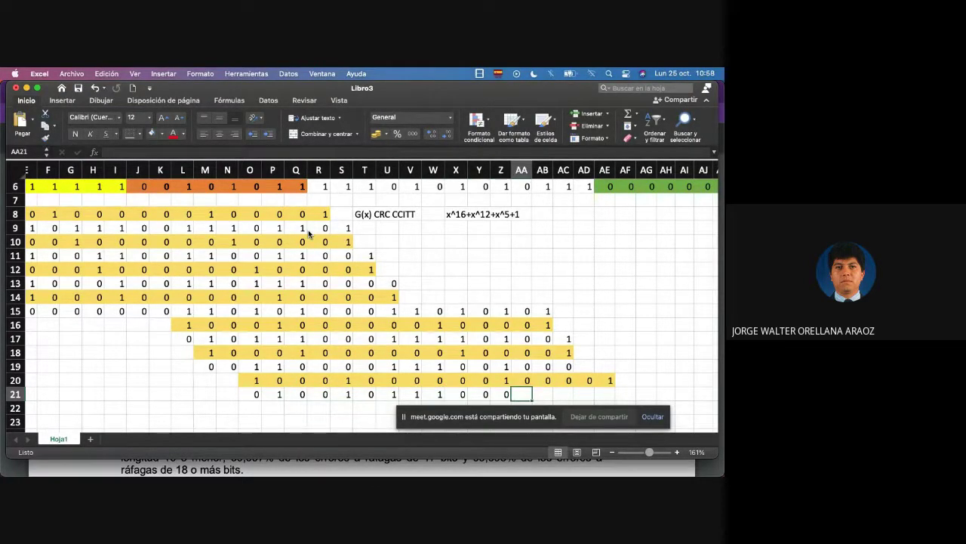
pyautogui.write('0')
pyautogui.press('Right')
pyautogui.write('0')
pyautogui.press('Right')
pyautogui.write('0')
pyautogui.press('Right')
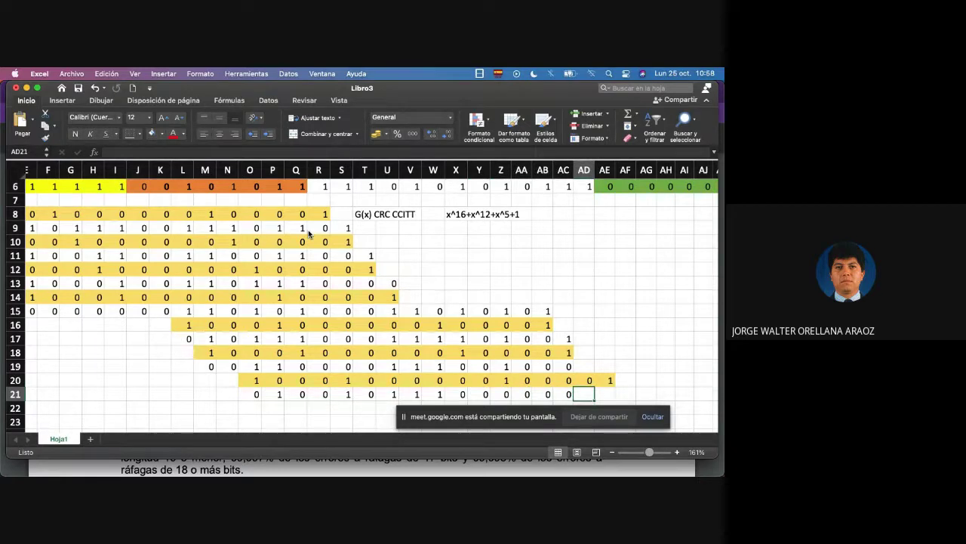
# Step: Copy the frame bits from AD6:AE6 down into AD19:AE19 to extend the XOR result above the seventh generator row
pyautogui.press('Up')
pyautogui.press('Up')
pyautogui.press('Up')
pyautogui.press('Up')
pyautogui.press('Up')
pyautogui.press('Up')
pyautogui.press('Up')
pyautogui.press('Up')
pyautogui.press('Up')
pyautogui.press('Up')
pyautogui.press('Up')
pyautogui.press('Up')
pyautogui.press('Up')
pyautogui.press('Up')
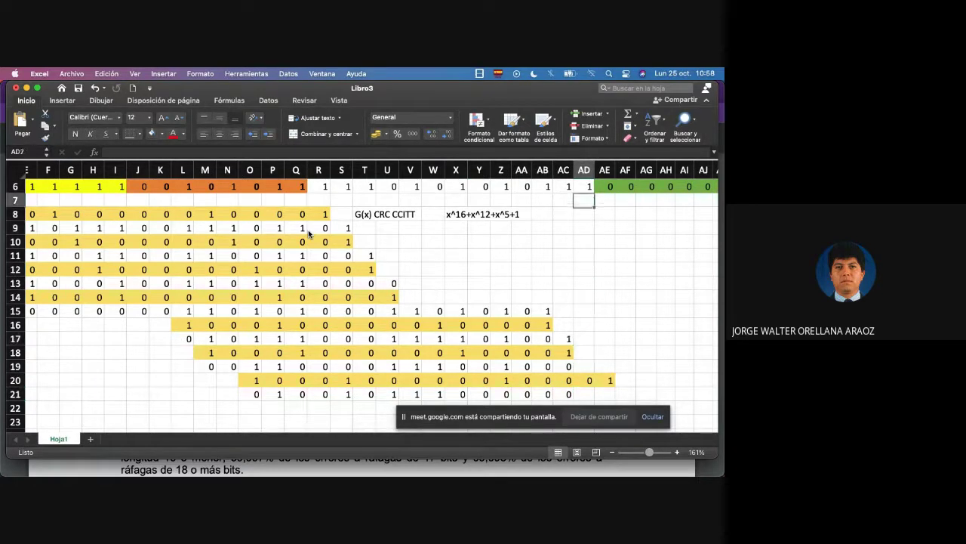
pyautogui.hotkey('shift', 'Right')
pyautogui.press('super+c')
pyautogui.press('Down')
pyautogui.press('Down')
pyautogui.press('Down')
pyautogui.press('Down')
pyautogui.press('Down')
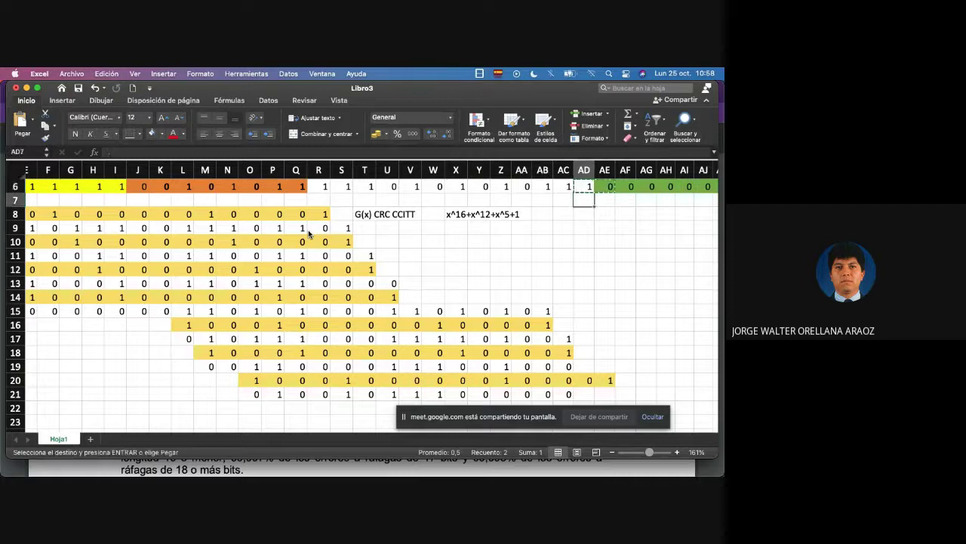
pyautogui.press('Down')
pyautogui.press('Down')
pyautogui.press('Down')
pyautogui.press('Down')
pyautogui.press('Down')
pyautogui.press('Down')
pyautogui.press('Down')
pyautogui.press('Down')
pyautogui.press('super+v')
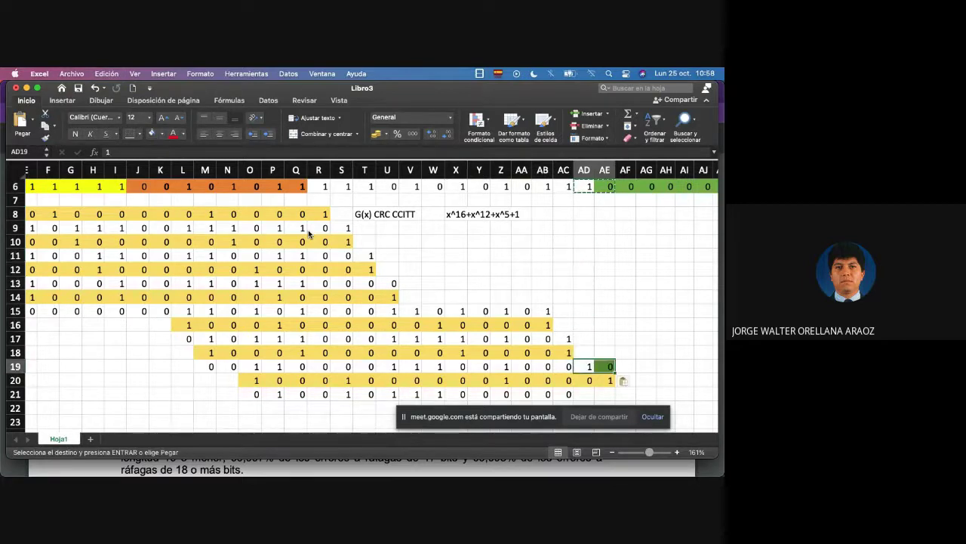
# Step: Complete the XOR result in row 21 by entering 1 in AD21 and 1 in AE21
pyautogui.press('Down')
pyautogui.press('Down')
pyautogui.write('10')
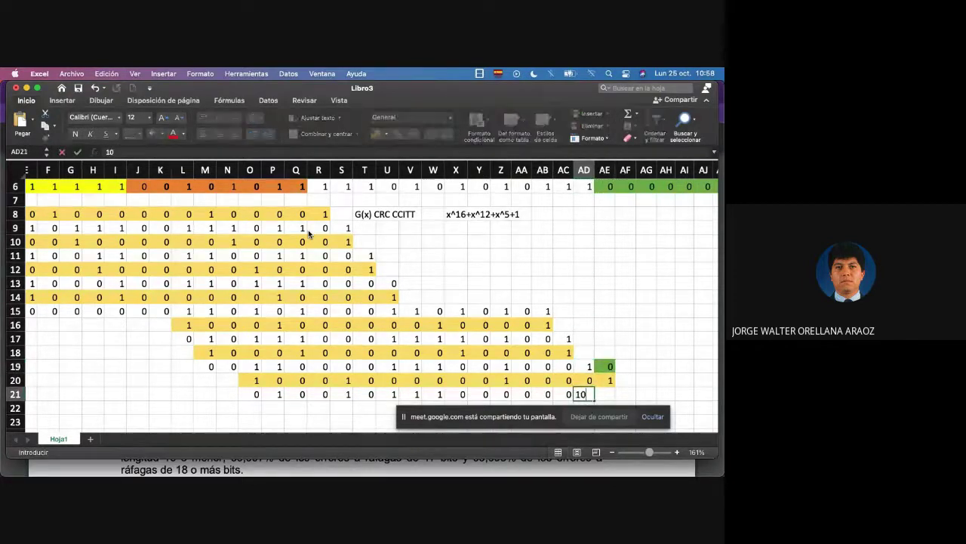
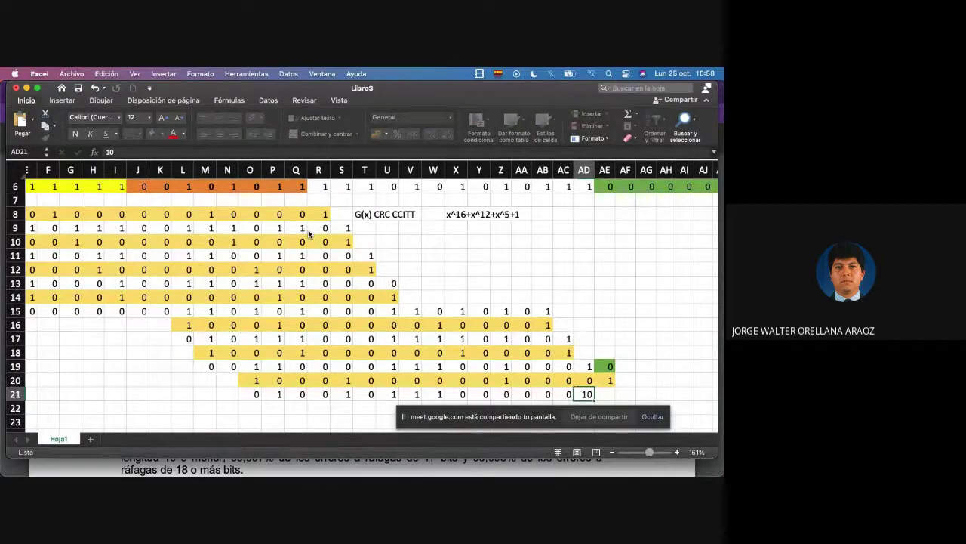
pyautogui.press('BackSpace')
pyautogui.press('Right')
pyautogui.press('Return')
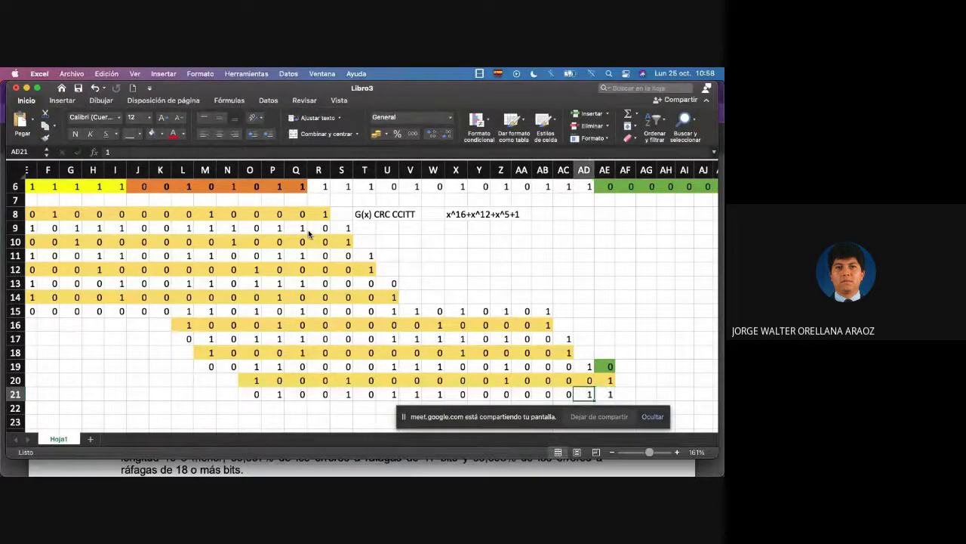
# Step: Copy the generator bits from O20:AE20 into row 22, shifted one column so they start at P22
pyautogui.press('Up')
pyautogui.press('Up')
pyautogui.hotkey('shift', 'Left')
pyautogui.hotkey('shift', 'Left')
pyautogui.hotkey('shift', 'Left')
pyautogui.hotkey('shift', 'Left')
pyautogui.hotkey('shift', 'Left')
pyautogui.hotkey('shift', 'Left')
pyautogui.hotkey('shift', 'Left')
pyautogui.hotkey('shift', 'Left')
pyautogui.hotkey('shift', 'Left')
pyautogui.hotkey('shift', 'Left')
pyautogui.hotkey('shift', 'Left')
pyautogui.hotkey('shift', 'Left')
pyautogui.hotkey('shift', 'Left')
pyautogui.hotkey('shift', 'Left')
pyautogui.hotkey('shift', 'Left')
pyautogui.hotkey('shift', 'Left')
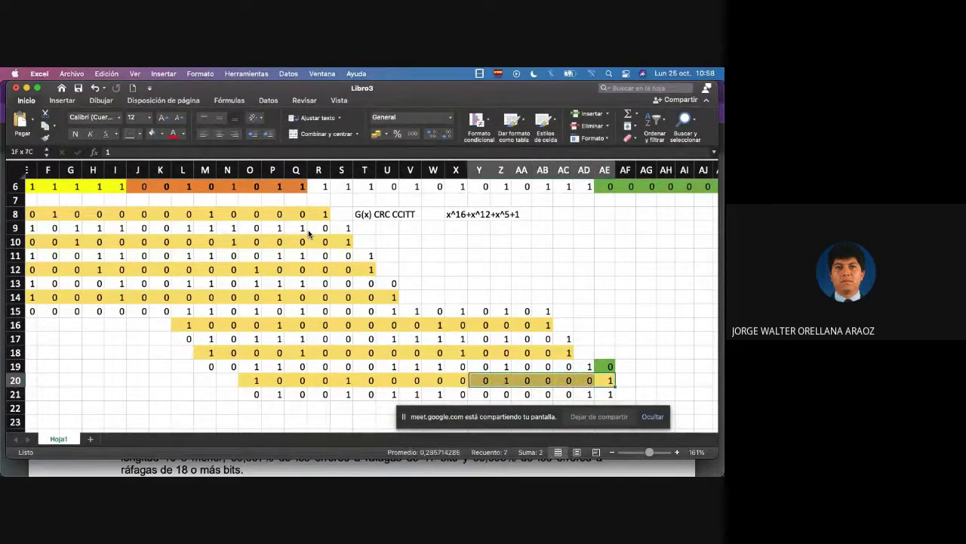
pyautogui.press('super+c')
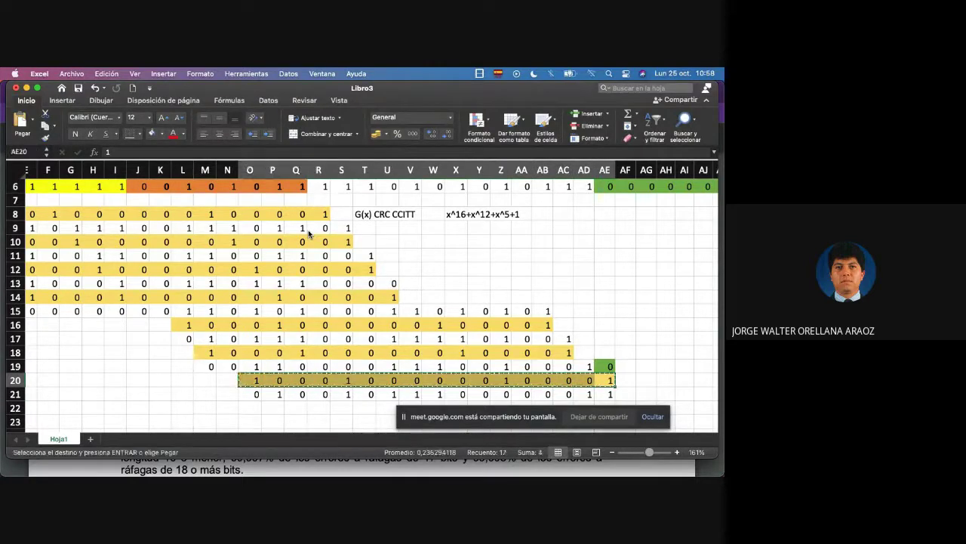
pyautogui.press('Down')
pyautogui.press('Down')
pyautogui.press('Left')
pyautogui.press('Left')
pyautogui.press('Left')
pyautogui.press('Left')
pyautogui.press('Left')
pyautogui.press('Left')
pyautogui.press('Left')
pyautogui.press('Left')
pyautogui.press('Left')
pyautogui.press('Left')
pyautogui.press('Left')
pyautogui.press('Left')
pyautogui.press('Left')
pyautogui.press('Left')
pyautogui.press('Left')
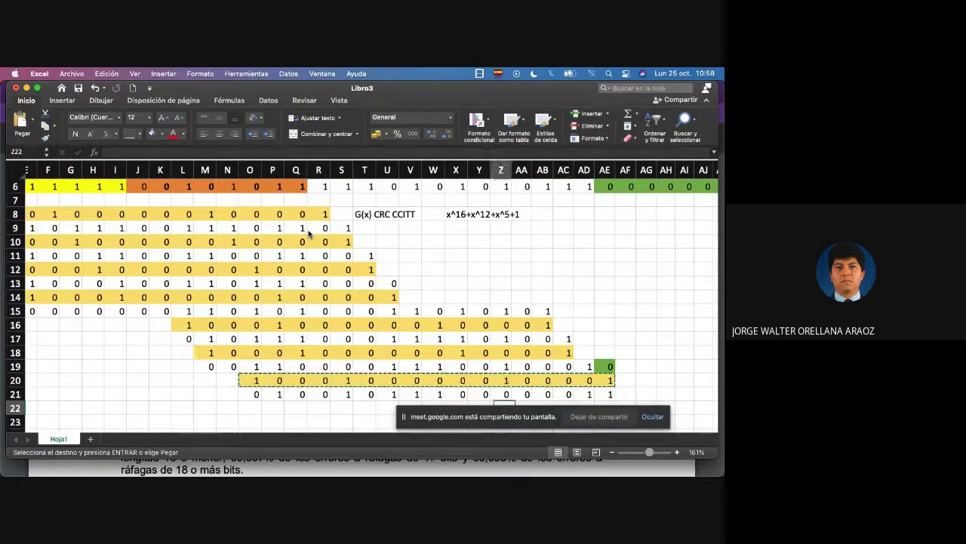
pyautogui.press('super+v')
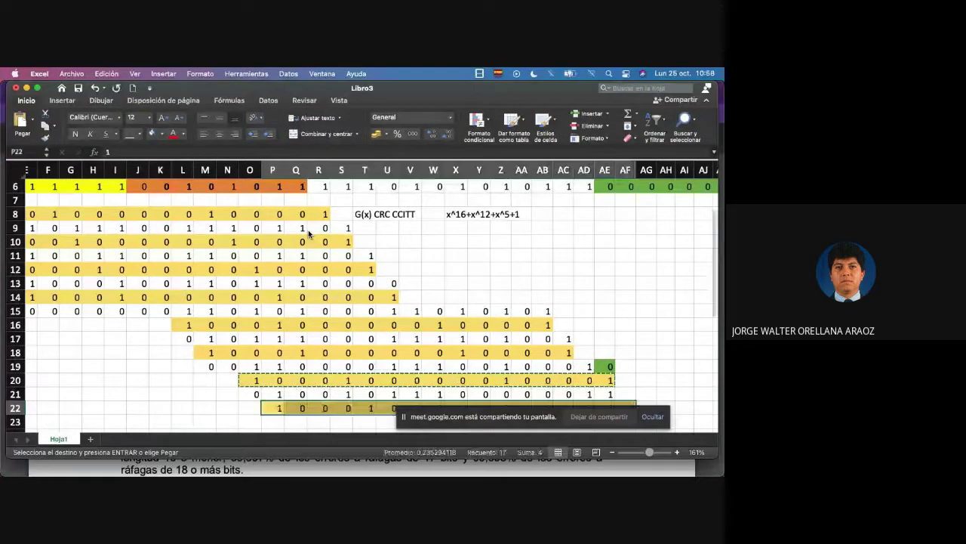
pyautogui.scroll(-1, 308, 233)
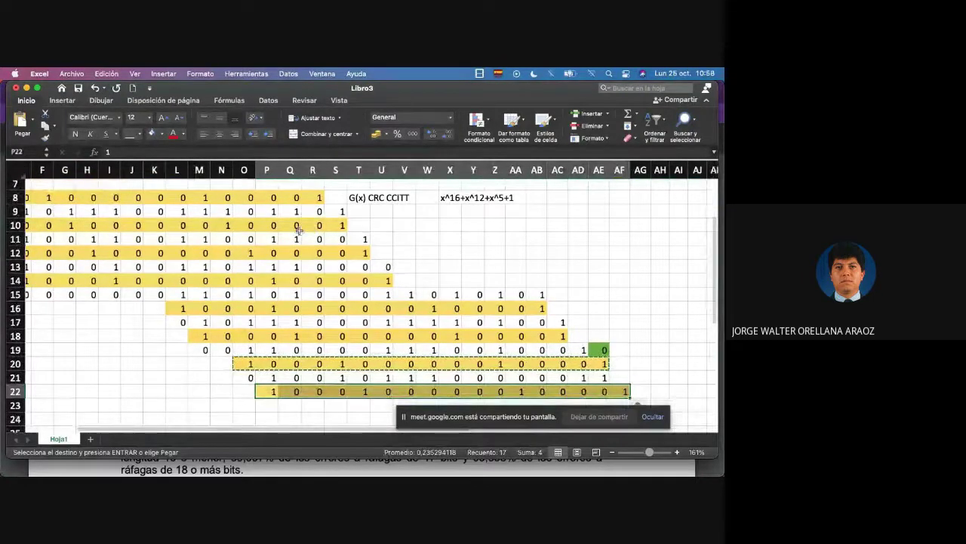
pyautogui.scroll(-2, 280, 230)
pyautogui.scroll(-3, 280, 230)
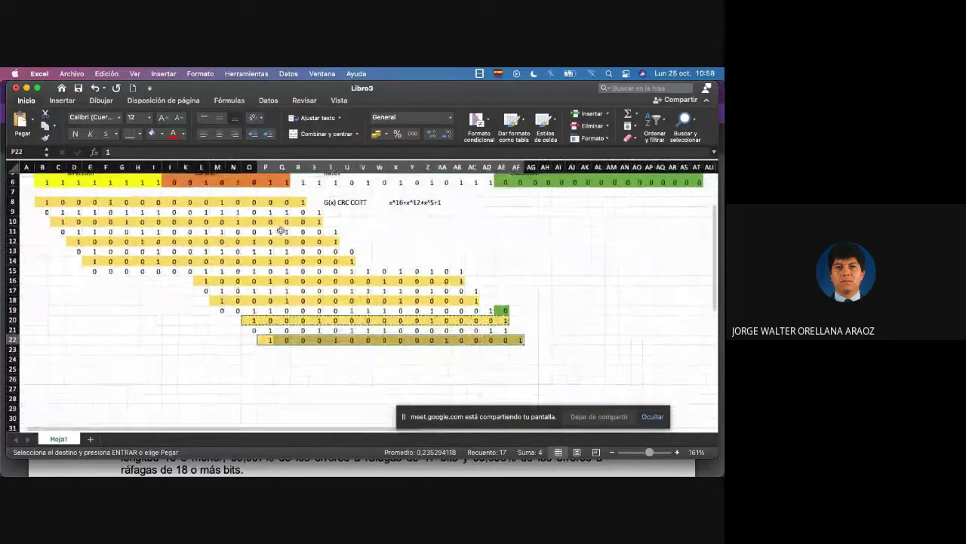
pyautogui.press('Down')
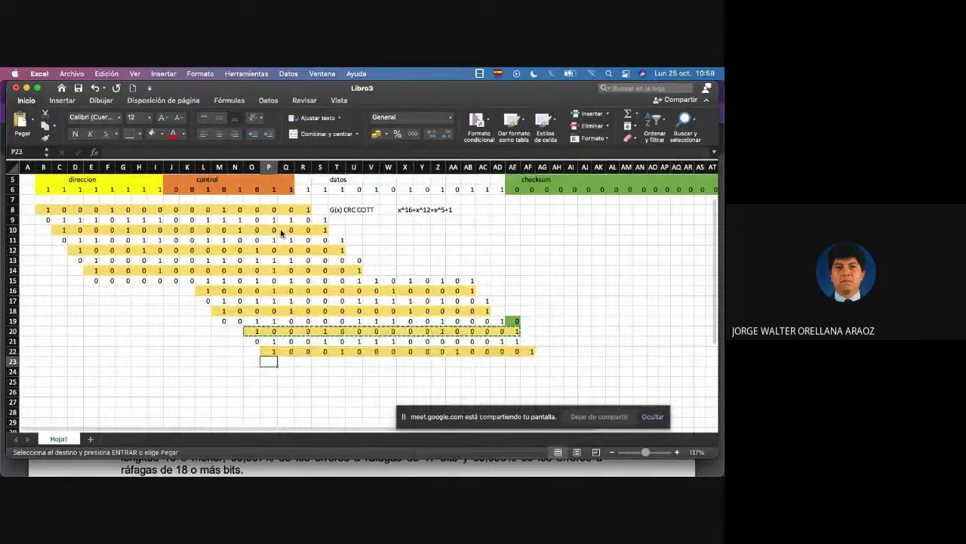
pyautogui.press('Right')
pyautogui.write('0')
pyautogui.press('Right')
pyautogui.write('0')
pyautogui.press('Right')
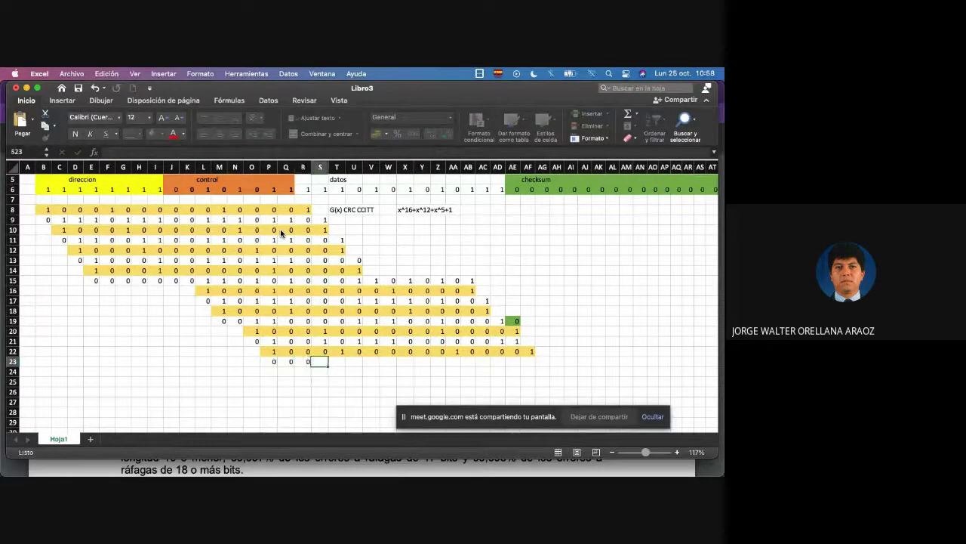
pyautogui.write('1')
pyautogui.press('Right')
pyautogui.write('1')
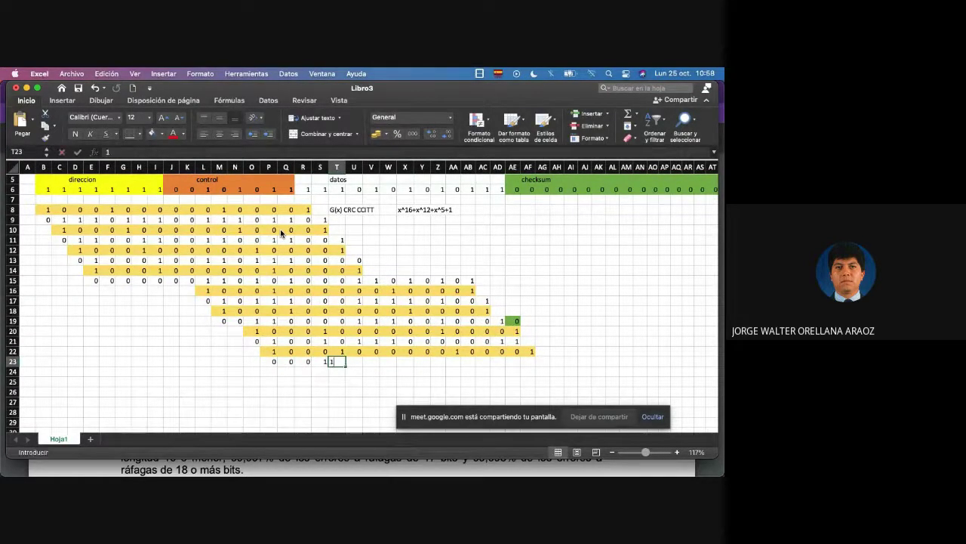
pyautogui.press('Right')
pyautogui.write('1')
pyautogui.press('Right')
pyautogui.write('1')
pyautogui.press('Right')
pyautogui.write('1')
pyautogui.press('Right')
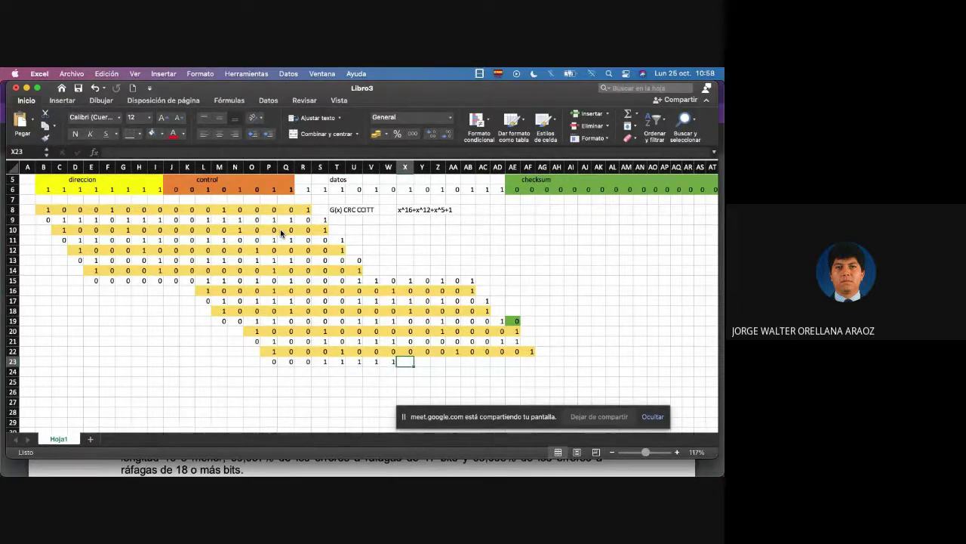
pyautogui.write('0')
pyautogui.press('Right')
pyautogui.write('0')
pyautogui.press('Right')
pyautogui.write('0')
pyautogui.press('Right')
pyautogui.write('1')
pyautogui.press('Right')
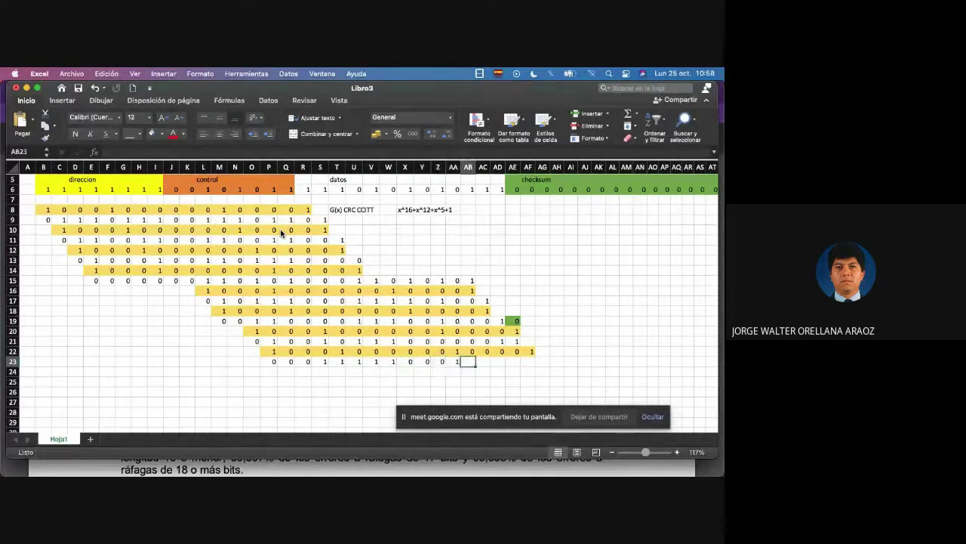
pyautogui.write('0')
pyautogui.press('Right')
pyautogui.write('1')
pyautogui.press('Right')
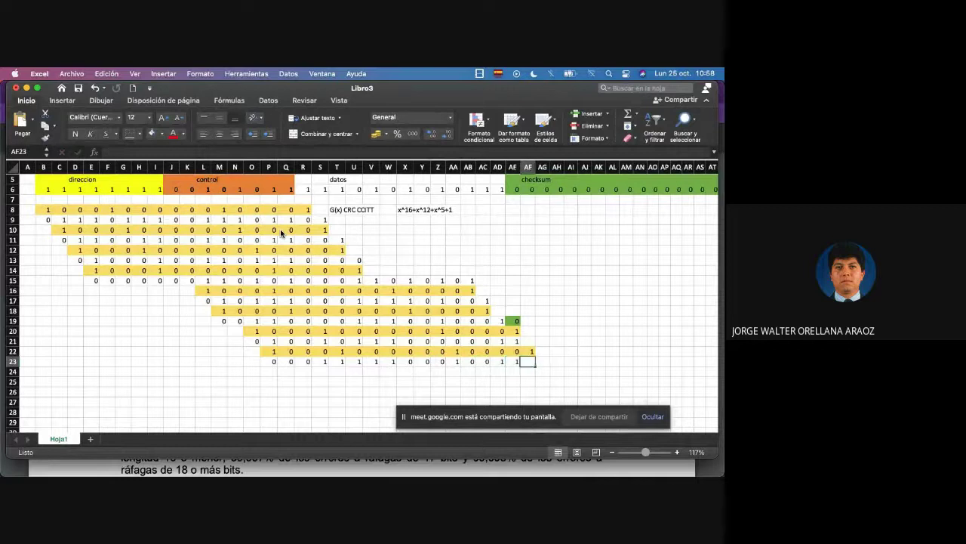
# Step: Copy the frame bit from AF6 down into AF21 and complete the XOR result in row 23 with 1 in AF23
pyautogui.press('Up')
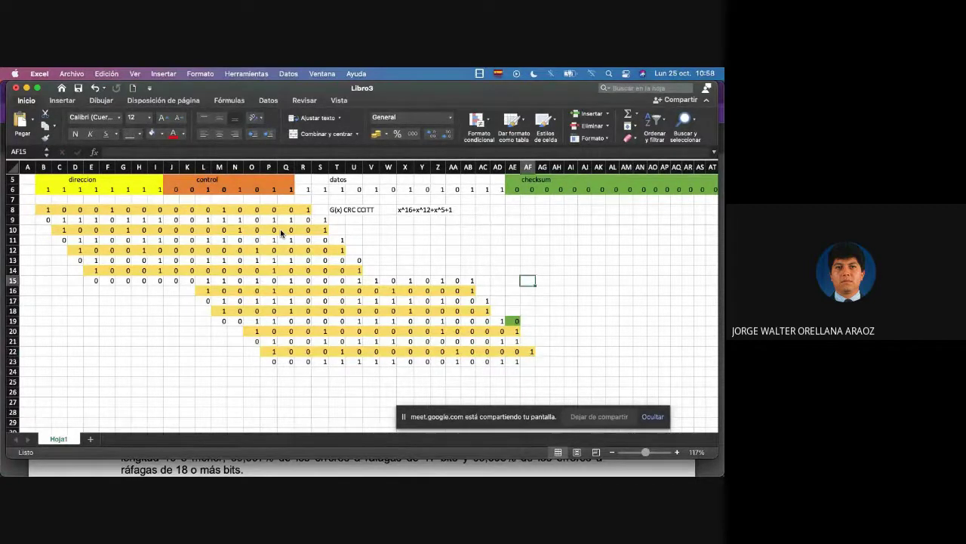
pyautogui.press('super+c')
pyautogui.press('Down')
pyautogui.press('Down')
pyautogui.press('Down')
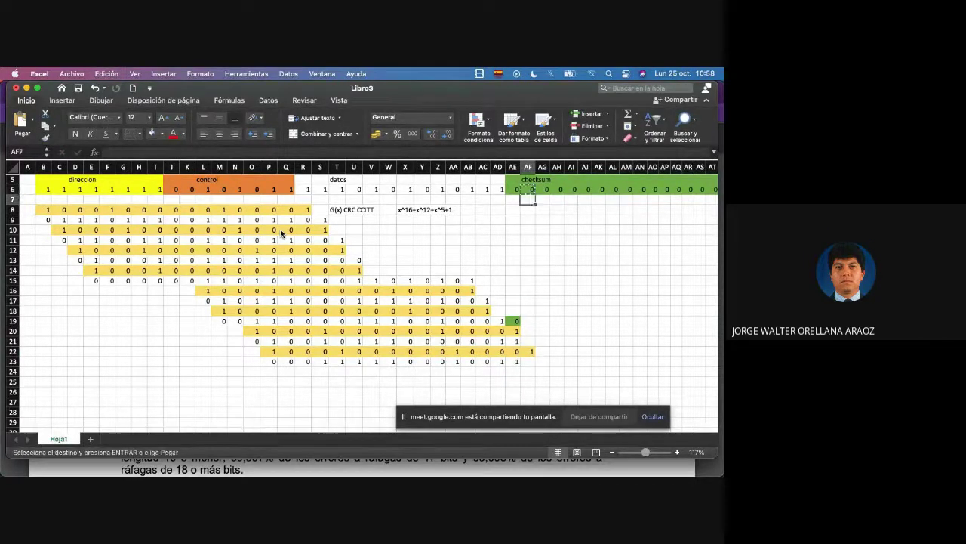
pyautogui.press('Down')
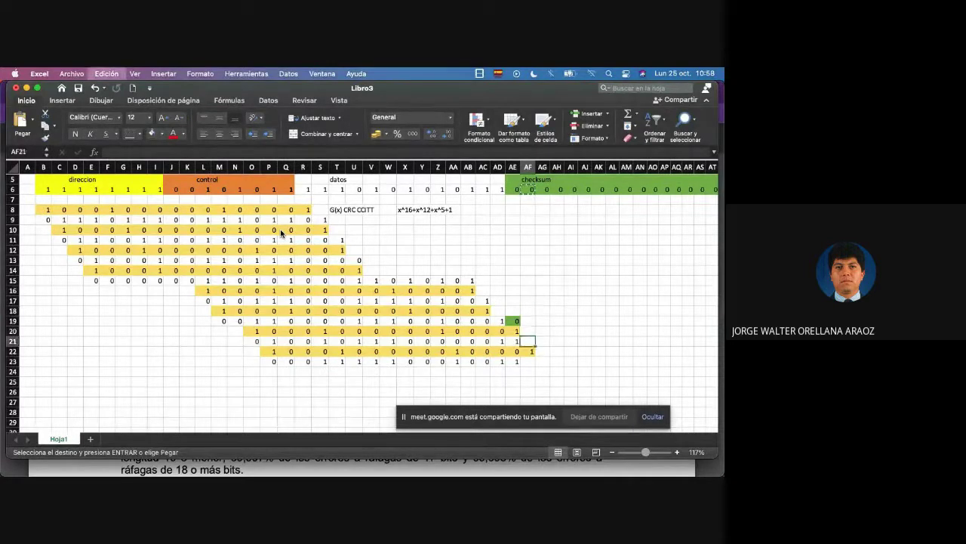
pyautogui.press('super+v')
pyautogui.press('Down')
pyautogui.press('Down')
pyautogui.write('1')
pyautogui.press('Up')
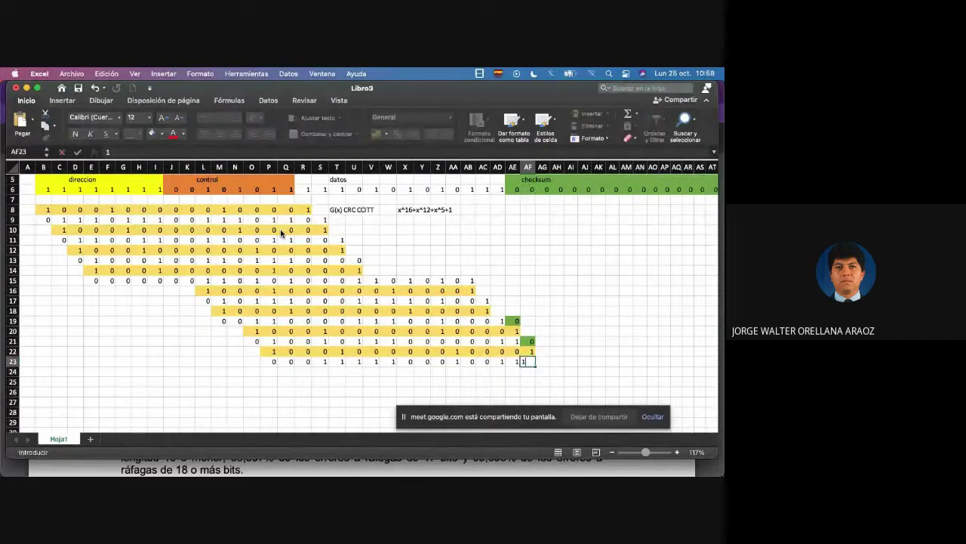
# Step: Copy the generator bits from P22:AF22 into row 24, shifted three columns so they start at S24
pyautogui.hotkey('shift', 'Left')
pyautogui.hotkey('shift', 'Left')
pyautogui.hotkey('shift', 'Left')
pyautogui.hotkey('shift', 'Left')
pyautogui.hotkey('shift', 'Left')
pyautogui.hotkey('shift', 'Left')
pyautogui.hotkey('shift', 'Left')
pyautogui.hotkey('shift', 'Left')
pyautogui.hotkey('shift', 'Left')
pyautogui.hotkey('shift', 'Left')
pyautogui.hotkey('shift', 'Left')
pyautogui.hotkey('shift', 'Left')
pyautogui.hotkey('shift', 'Left')
pyautogui.hotkey('shift', 'Left')
pyautogui.hotkey('shift', 'Left')
pyautogui.hotkey('shift', 'Left')
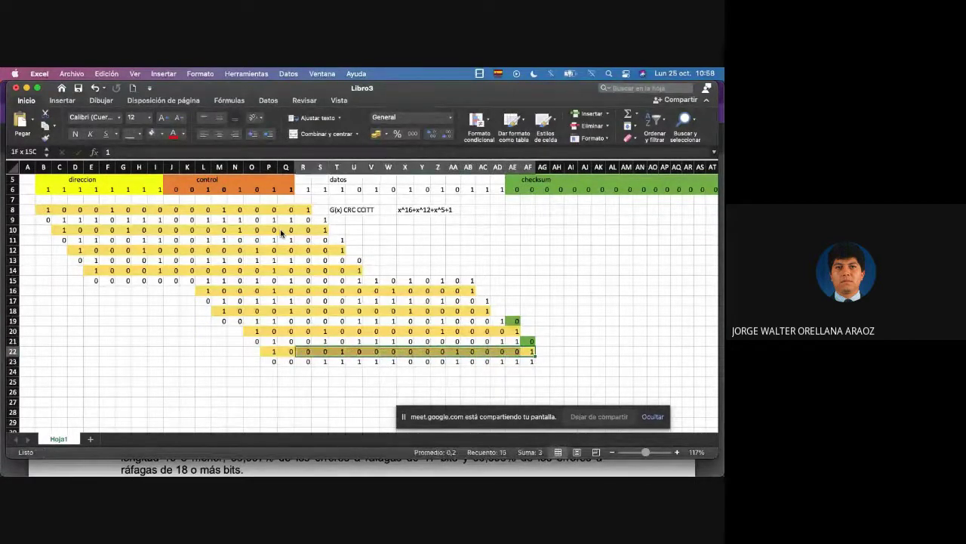
pyautogui.press('super+c')
pyautogui.press('Down')
pyautogui.press('Down')
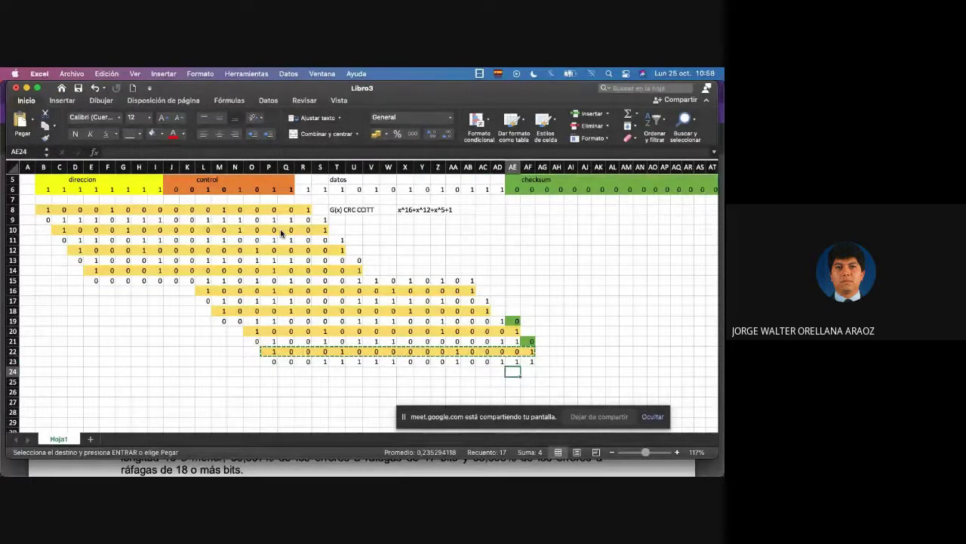
pyautogui.press('Left')
pyautogui.press('Left')
pyautogui.press('Left')
pyautogui.press('Left')
pyautogui.press('Left')
pyautogui.press('Left')
pyautogui.press('Left')
pyautogui.press('Left')
pyautogui.press('Left')
pyautogui.press('Left')
pyautogui.press('Left')
pyautogui.press('Left')
pyautogui.press('Left')
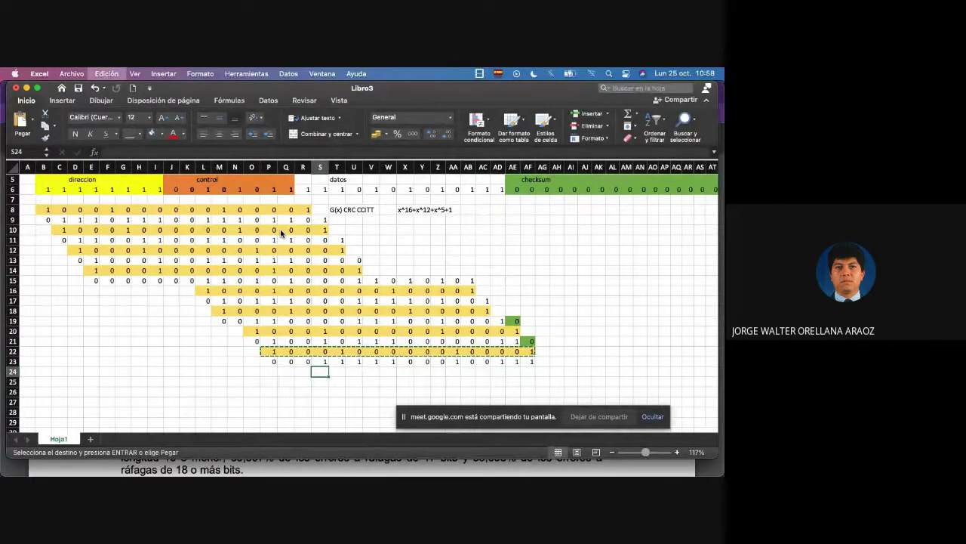
# Step: Paste the yellow 17-bit divisor row at S24 and copy three checksum zeros from AG6:AI6 into AG23:AI23
pyautogui.press('super+v')
pyautogui.press('Right')
pyautogui.press('Right')
pyautogui.press('Right')
pyautogui.press('Right')
pyautogui.press('Right')
pyautogui.press('Right')
pyautogui.press('Right')
pyautogui.press('Right')
pyautogui.press('Right')
pyautogui.press('Right')
pyautogui.press('Right')
pyautogui.press('Right')
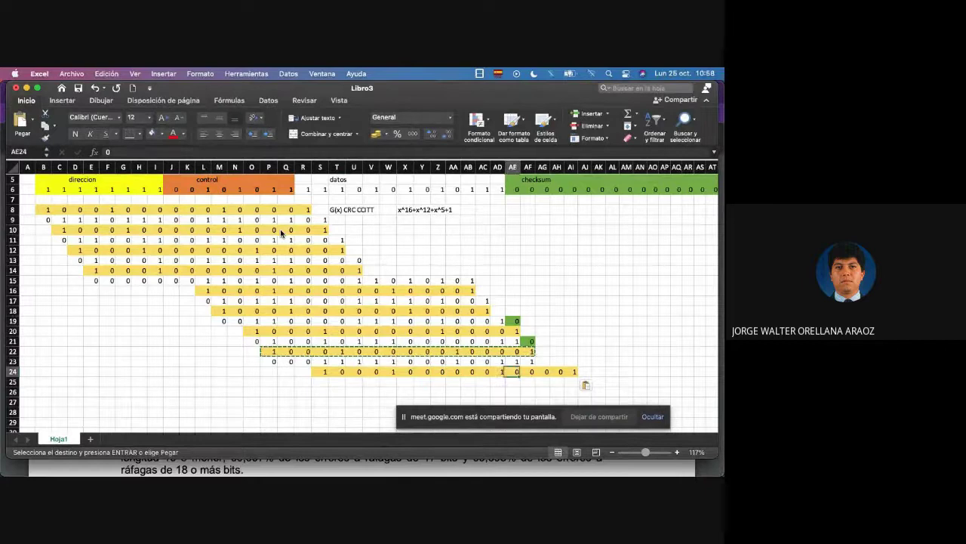
pyautogui.press('Right')
pyautogui.press('Right')
pyautogui.press('Up')
pyautogui.press('Up')
pyautogui.press('Up')
pyautogui.press('Up')
pyautogui.press('Up')
pyautogui.press('Up')
pyautogui.press('Up')
pyautogui.press('Up')
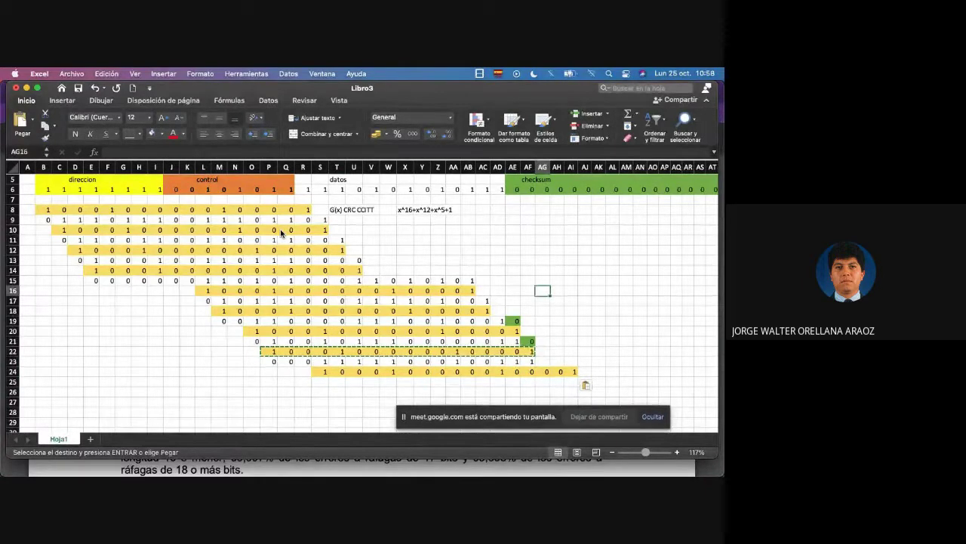
pyautogui.hotkey('shift', 'Right')
pyautogui.hotkey('shift', 'Right')
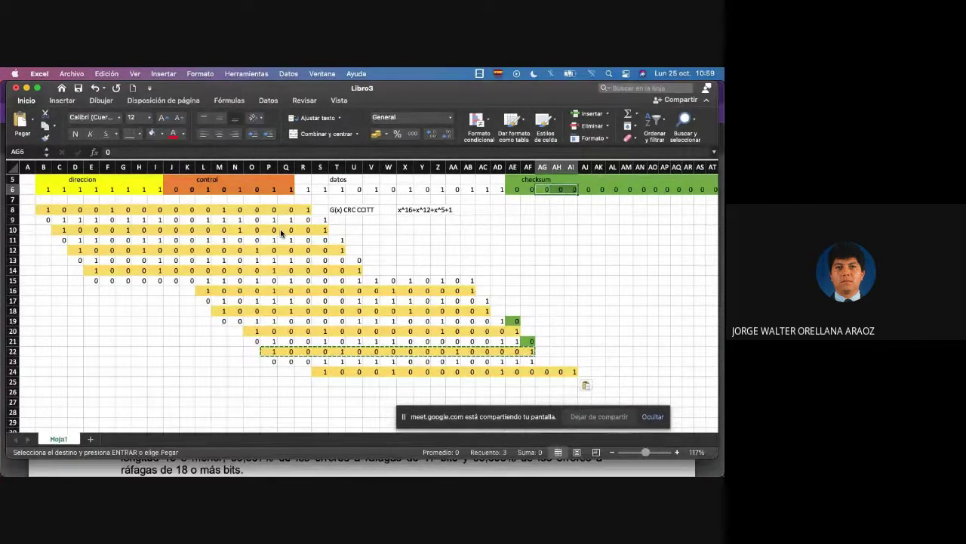
pyautogui.press('super+c')
pyautogui.press('Down')
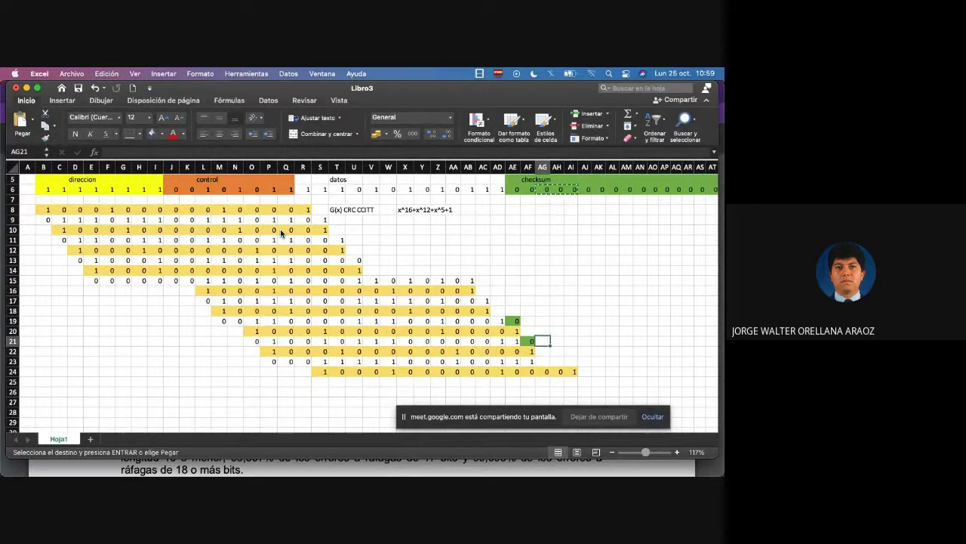
pyautogui.press('super+v')
# Step: Enter the first eight XOR result bits 0, 1, 1, 1, 0, 0, 0, 0 across S25:Z25
pyautogui.press('Down')
pyautogui.press('Down')
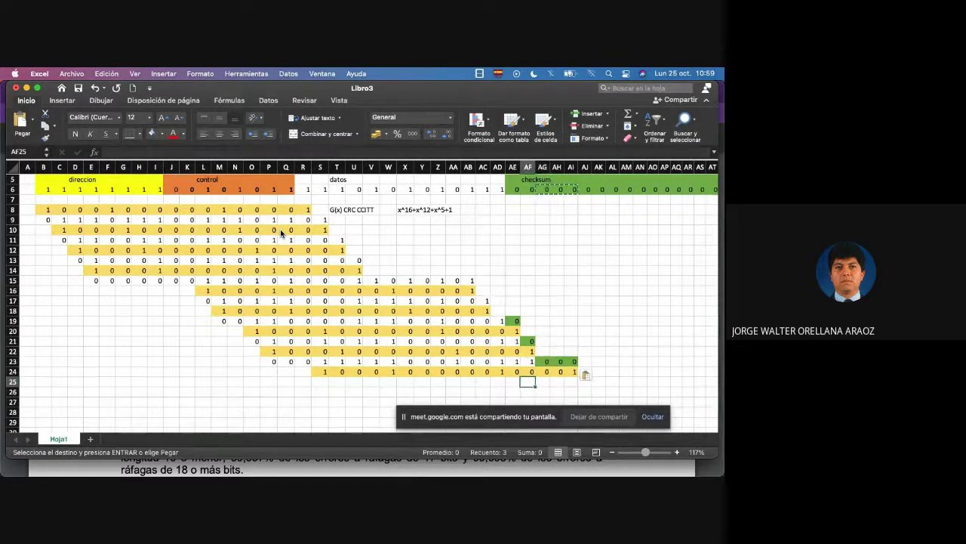
pyautogui.press('Left')
pyautogui.press('Left')
pyautogui.press('Left')
pyautogui.press('Left')
pyautogui.press('Left')
pyautogui.press('Left')
pyautogui.press('Left')
pyautogui.press('Left')
pyautogui.press('Left')
pyautogui.press('Left')
pyautogui.press('Left')
pyautogui.press('Left')
pyautogui.press('Left')
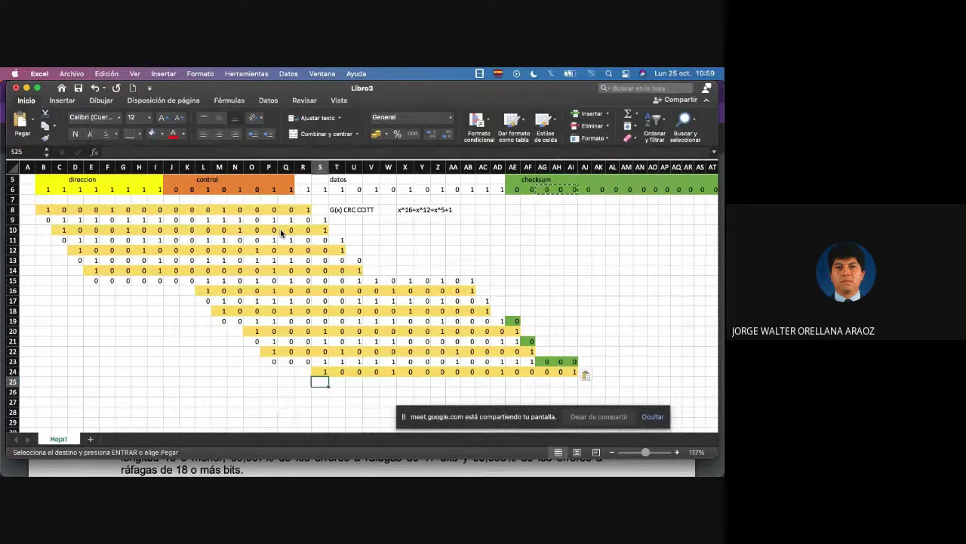
pyautogui.write('0')
pyautogui.press('Right')
pyautogui.write('1')
pyautogui.press('Right')
pyautogui.write('1')
pyautogui.press('Right')
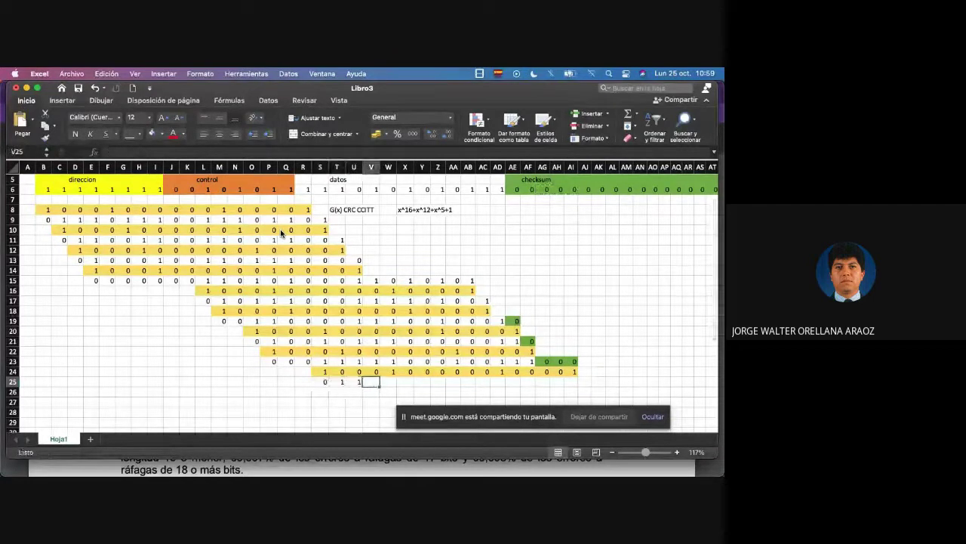
pyautogui.write('1')
pyautogui.press('Right')
pyautogui.write('0')
pyautogui.press('Right')
pyautogui.write('0')
pyautogui.press('Right')
pyautogui.write('0')
pyautogui.press('Right')
pyautogui.write('0')
pyautogui.press('Right')
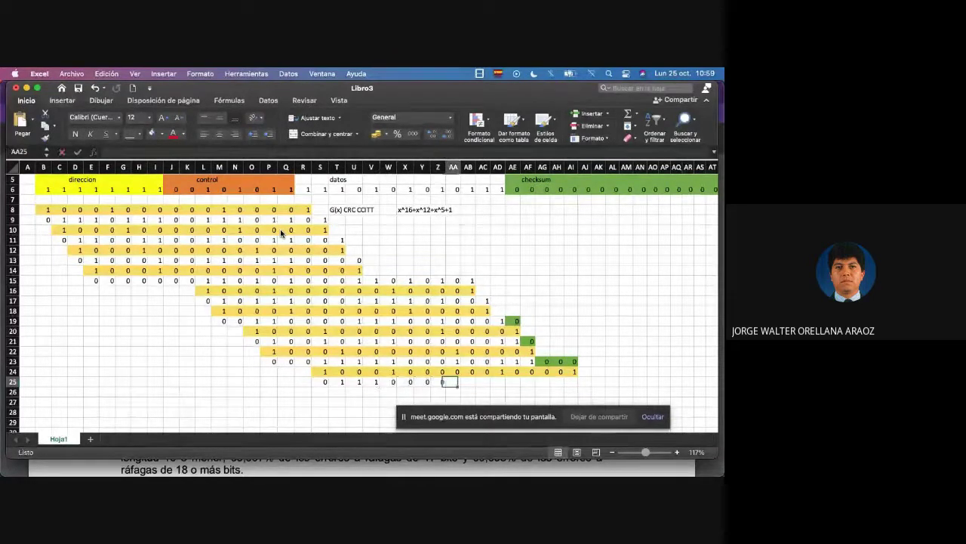
# Step: Complete the XOR result in row 25 with bits 1, 0, 0, 0, 1, 1, 0, 0, 1 across AA25:AI25
pyautogui.write('1')
pyautogui.press('Right')
pyautogui.write('0')
pyautogui.press('Right')
pyautogui.write('0')
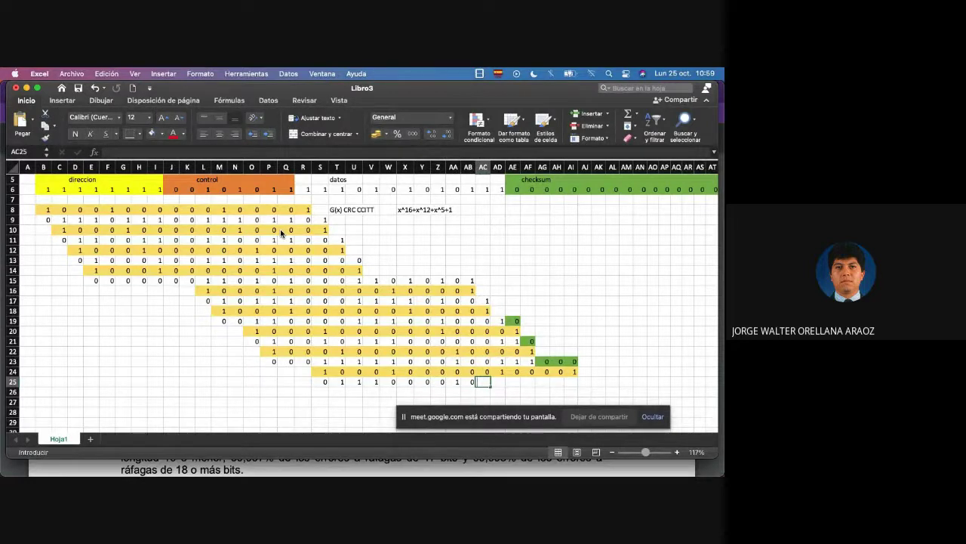
pyautogui.press('Right')
pyautogui.write('0')
pyautogui.press('Right')
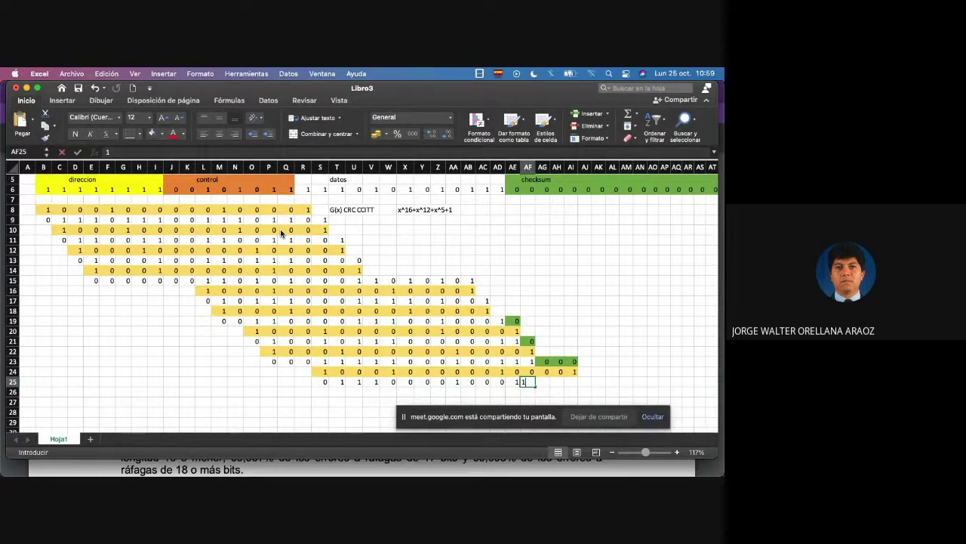
pyautogui.press('Right')
pyautogui.write('0')
pyautogui.press('Right')
pyautogui.write('0')
pyautogui.press('Right')
pyautogui.write('1')
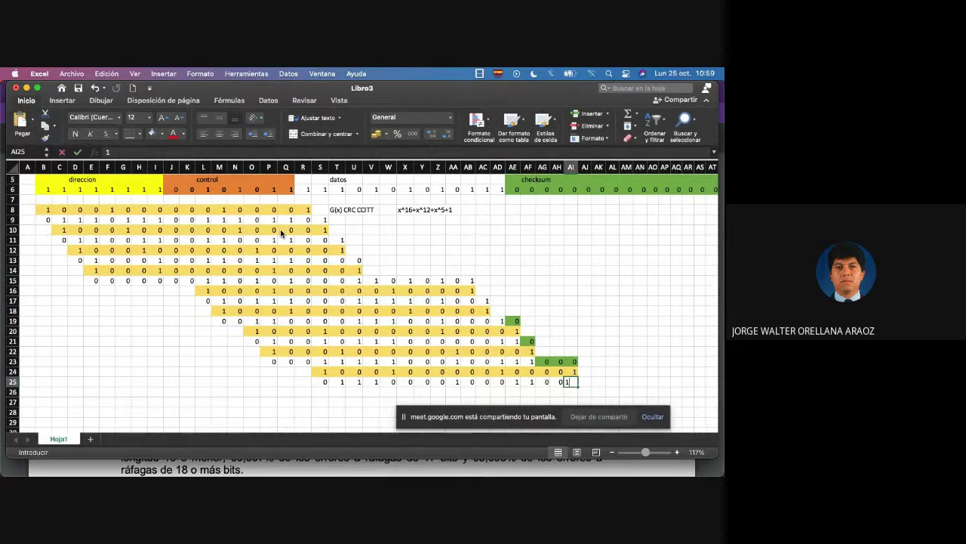
# Step: Copy the divisor row S24:AI24 and paste it starting at T26, one column further along
pyautogui.press('Up')
pyautogui.hotkey('shift', 'Left')
pyautogui.hotkey('shift', 'Left')
pyautogui.hotkey('shift', 'Left')
pyautogui.hotkey('shift', 'Left')
pyautogui.hotkey('shift', 'Left')
pyautogui.hotkey('shift', 'Left')
pyautogui.hotkey('shift', 'Left')
pyautogui.hotkey('shift', 'Left')
pyautogui.hotkey('shift', 'Left')
pyautogui.hotkey('shift', 'Left')
pyautogui.hotkey('shift', 'Left')
pyautogui.hotkey('shift', 'Left')
pyautogui.hotkey('shift', 'Left')
pyautogui.hotkey('shift', 'Left')
pyautogui.hotkey('shift', 'Left')
pyautogui.hotkey('shift', 'Left')
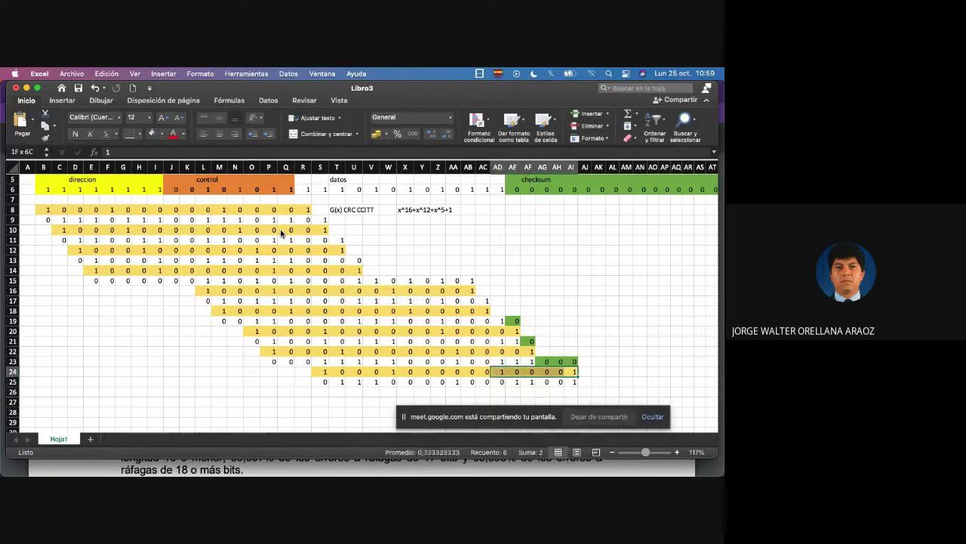
pyautogui.press('super+c')
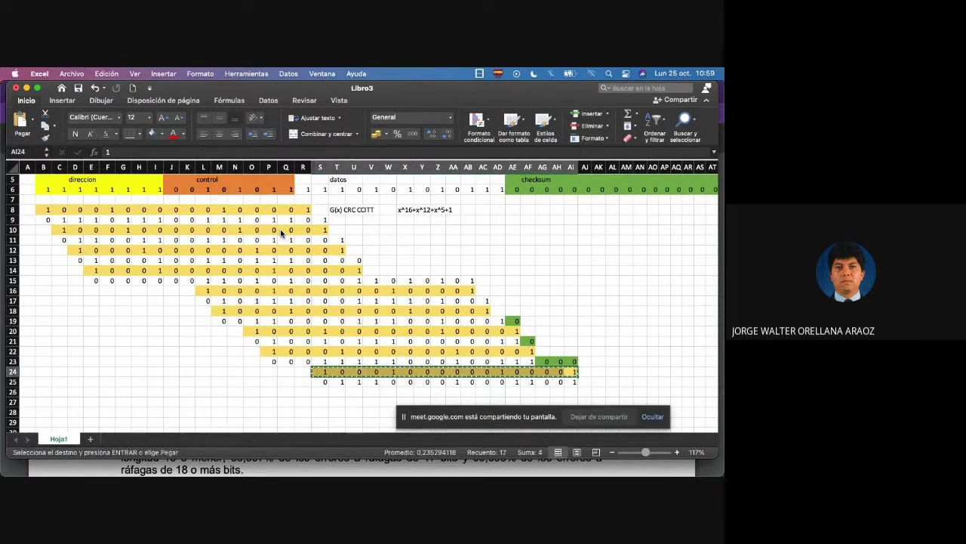
pyautogui.press('Down')
pyautogui.press('Down')
pyautogui.press('Left')
pyautogui.press('Left')
pyautogui.press('Left')
pyautogui.press('Left')
pyautogui.press('Left')
pyautogui.press('Left')
pyautogui.press('Left')
pyautogui.press('Left')
pyautogui.press('Left')
pyautogui.press('Left')
pyautogui.press('Left')
pyautogui.press('Left')
pyautogui.press('Left')
pyautogui.press('Left')
pyautogui.press('Left')
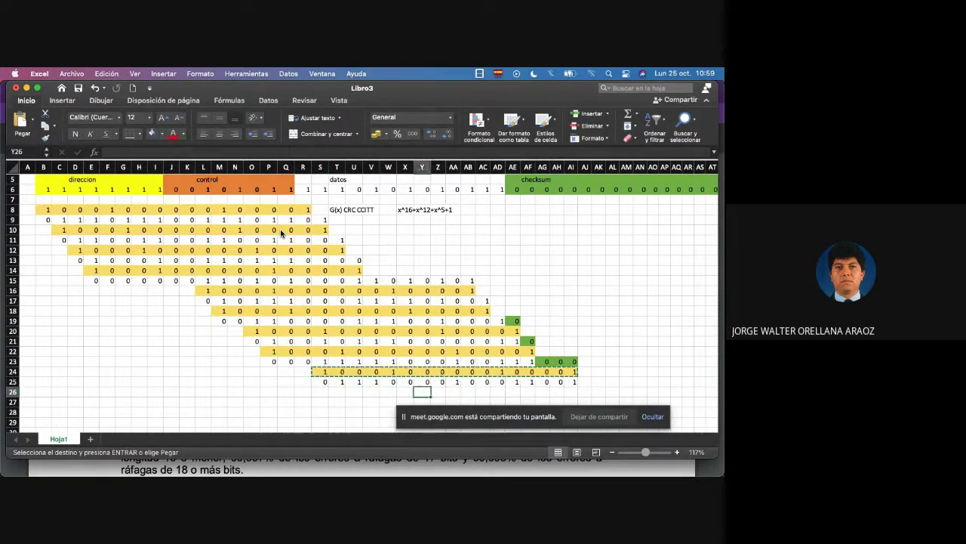
pyautogui.press('super+v')
# Step: Enter the first eight bits of the following XOR result, 0, 1, 1, 0, 1, 0, 0, 1, across T27:AA27
pyautogui.press('Down')
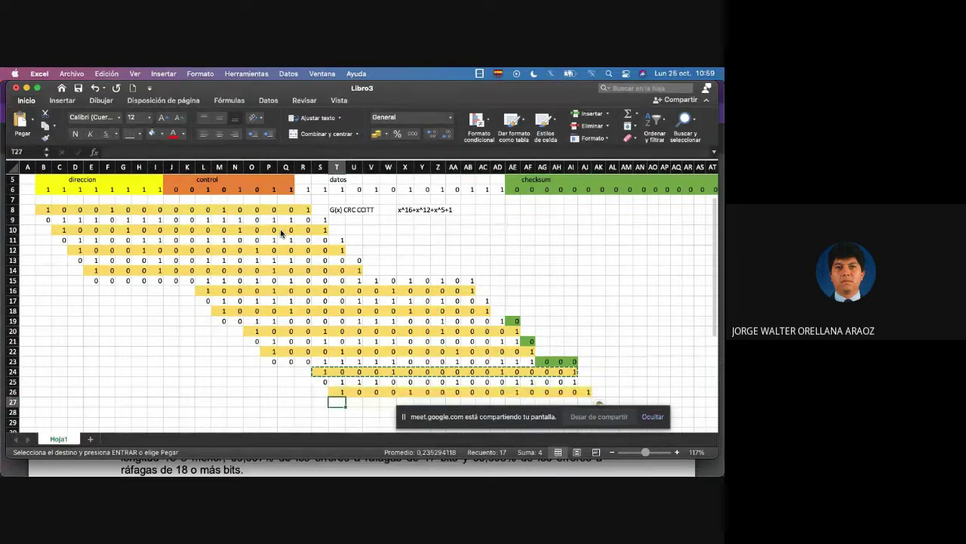
pyautogui.write('0')
pyautogui.press('Tab')
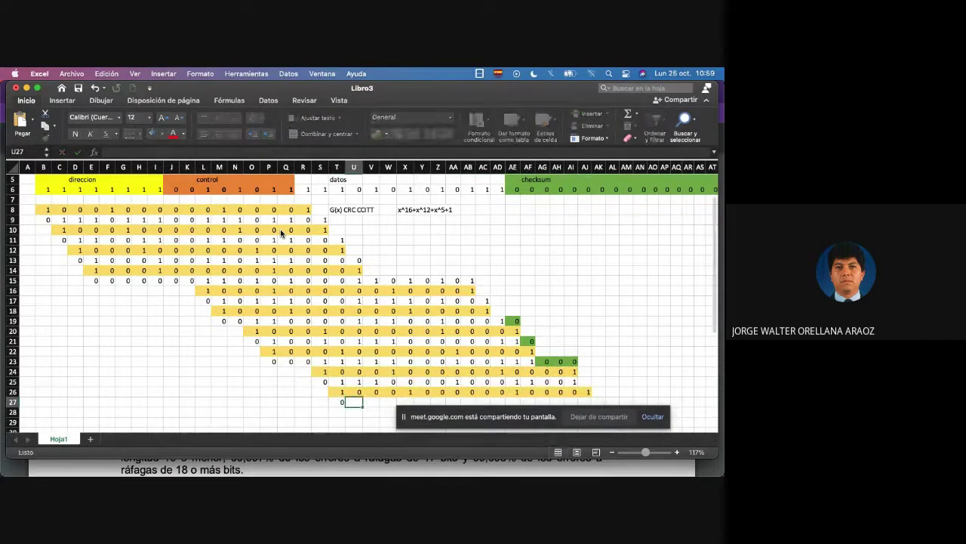
pyautogui.write('1')
pyautogui.press('Tab')
pyautogui.write('1')
pyautogui.press('Tab')
pyautogui.write('0')
pyautogui.press('Tab')
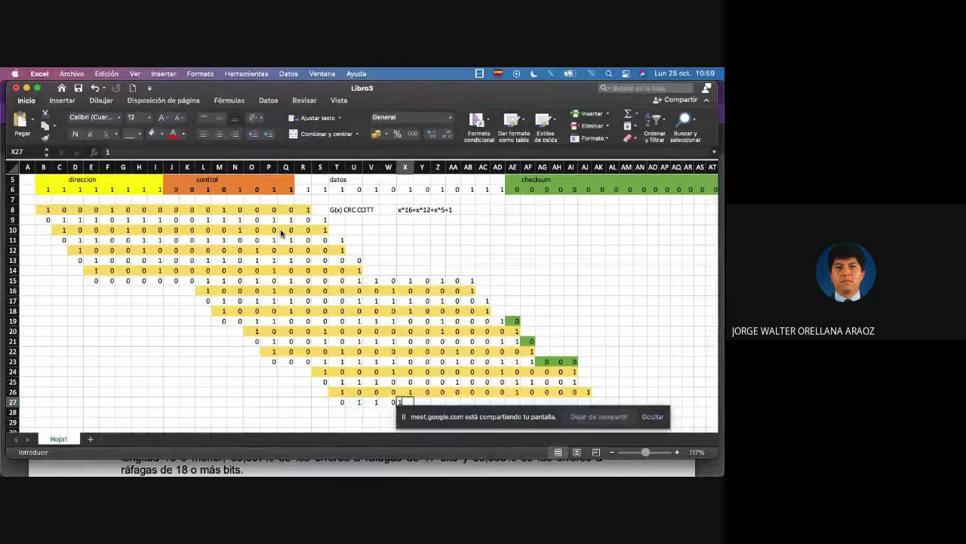
pyautogui.write('1')
pyautogui.press('Tab')
pyautogui.write('0')
pyautogui.press('Tab')
pyautogui.write('0')
pyautogui.press('Tab')
pyautogui.write('1')
pyautogui.press('Tab')
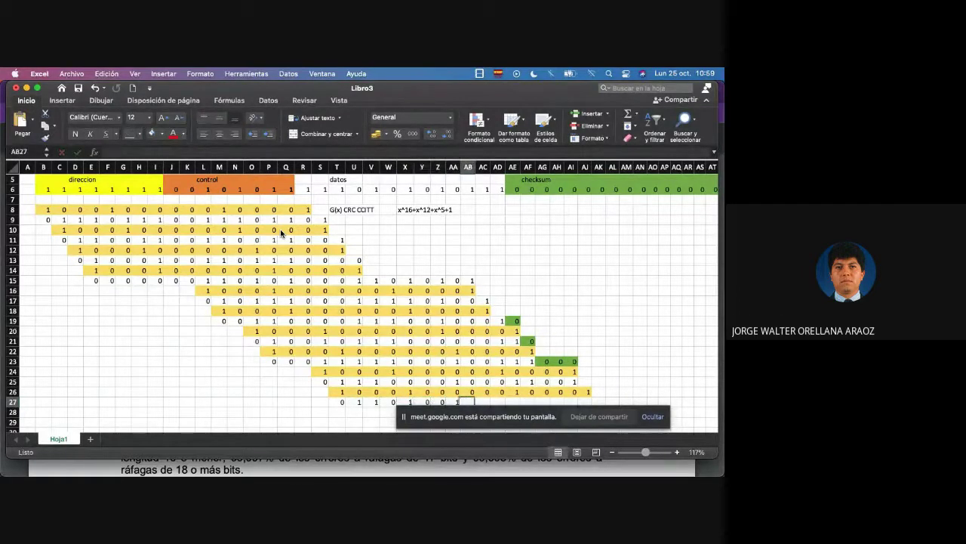
# Step: Continue the XOR result in row 27 with bits 0, 0, 0, 0, 1, 0, 0, 1 across AB27:AI27
pyautogui.write('0')
pyautogui.press('Tab')
pyautogui.write('0')
pyautogui.press('Tab')
pyautogui.write('0')
pyautogui.press('Tab')
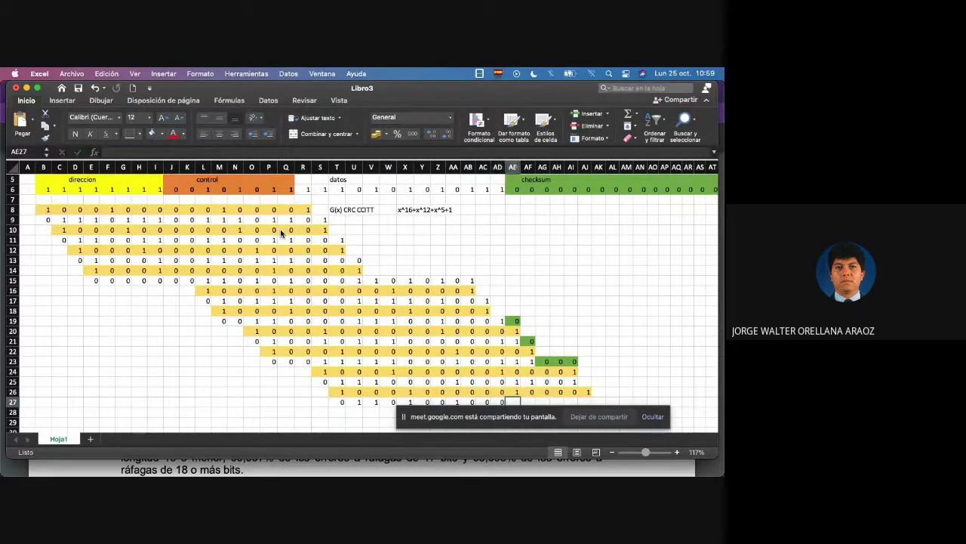
pyautogui.write('0')
pyautogui.press('Tab')
pyautogui.write('1')
pyautogui.press('Tab')
pyautogui.write('0')
pyautogui.press('Tab')
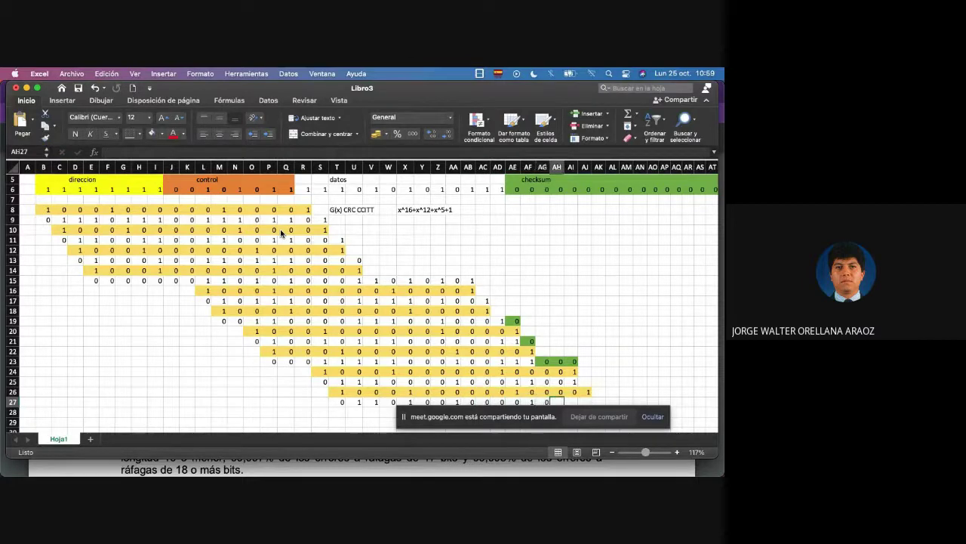
pyautogui.press('Tab')
pyautogui.write('1')
pyautogui.press('Tab')
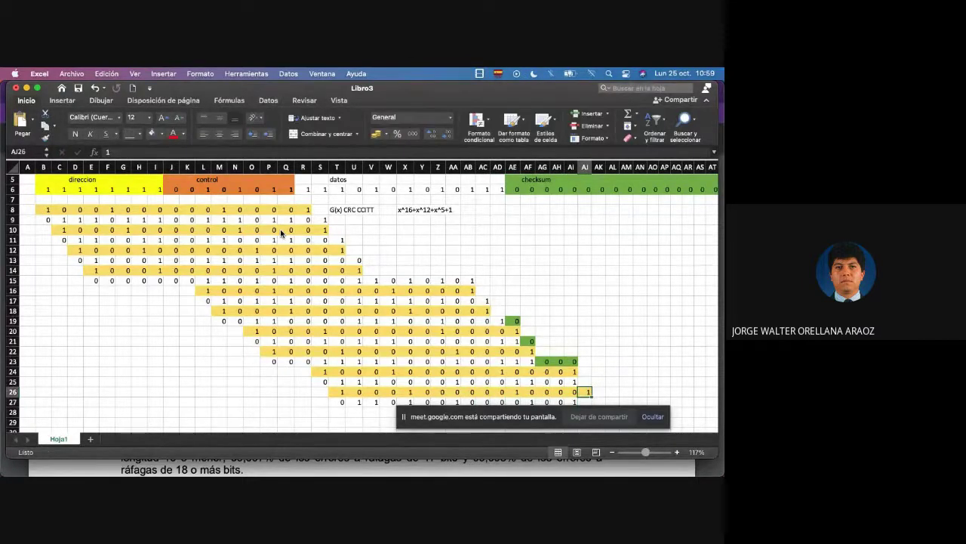
# Step: Copy the green checksum zero from AI23 into AJ25 to bring down one more bit
pyautogui.press('Up')
pyautogui.press('Up')
pyautogui.press('Up')
pyautogui.press('Up')
pyautogui.press('Left')
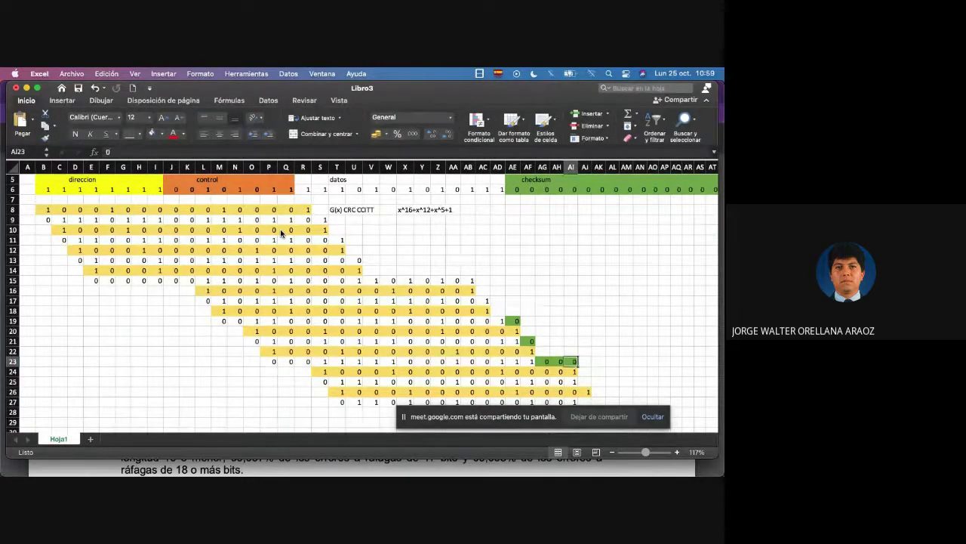
pyautogui.press('super+c')
pyautogui.press('Right')
pyautogui.press('Down')
pyautogui.press('Down')
pyautogui.press('super+v')
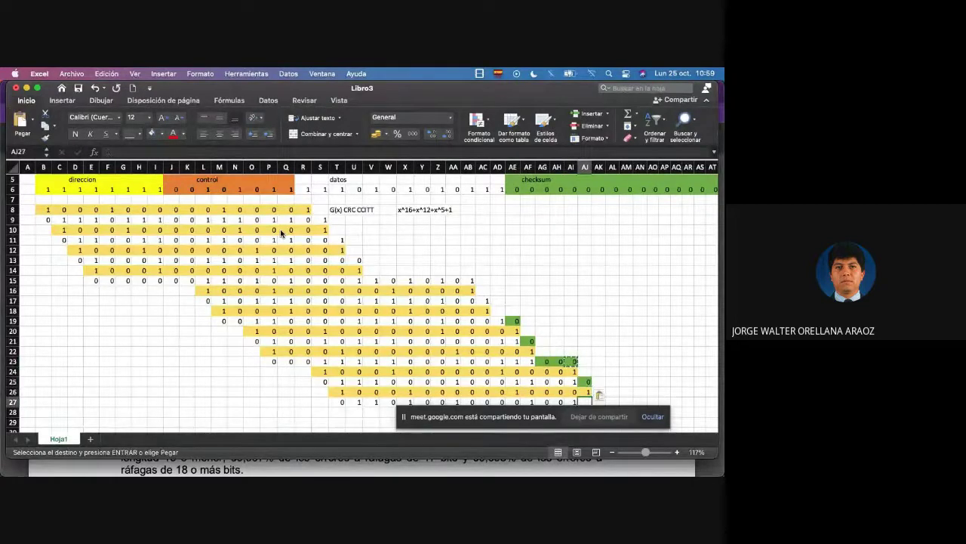
# Step: Enter the final XOR result bit 1 in AJ27
pyautogui.press('Down')
pyautogui.press('Down')
pyautogui.write('1')
pyautogui.press('Return')
pyautogui.scroll(-4, 281, 232)
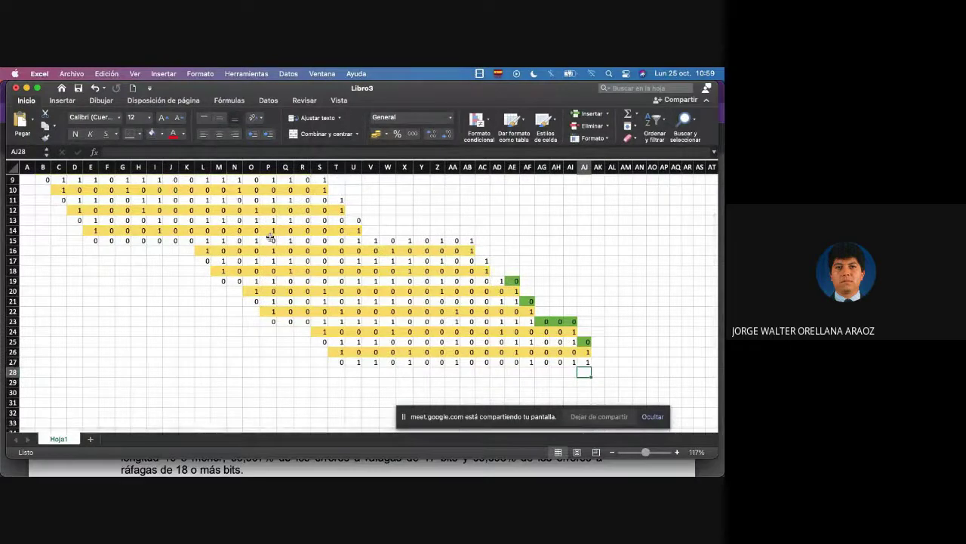
pyautogui.scroll(-5, 272, 237)
pyautogui.scroll(3, 270, 236)
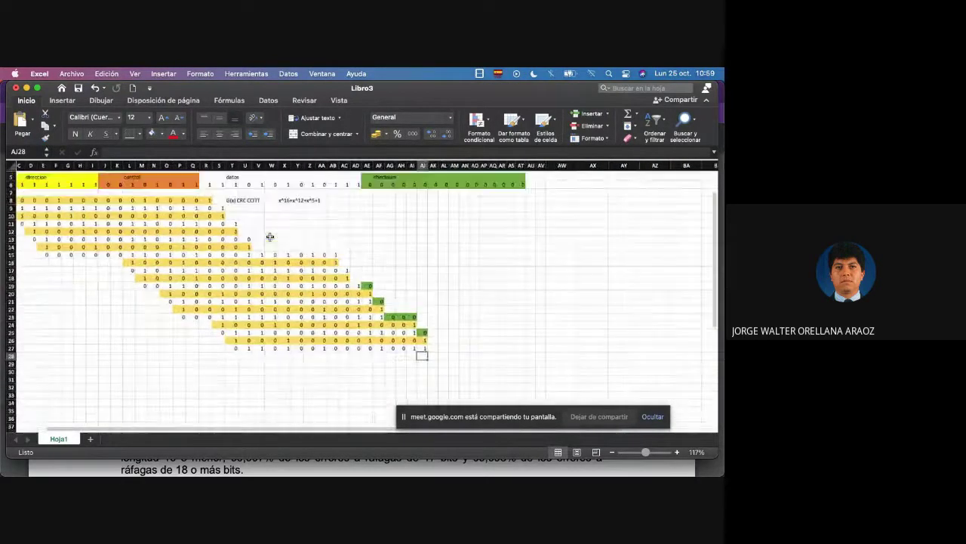
pyautogui.press('Up')
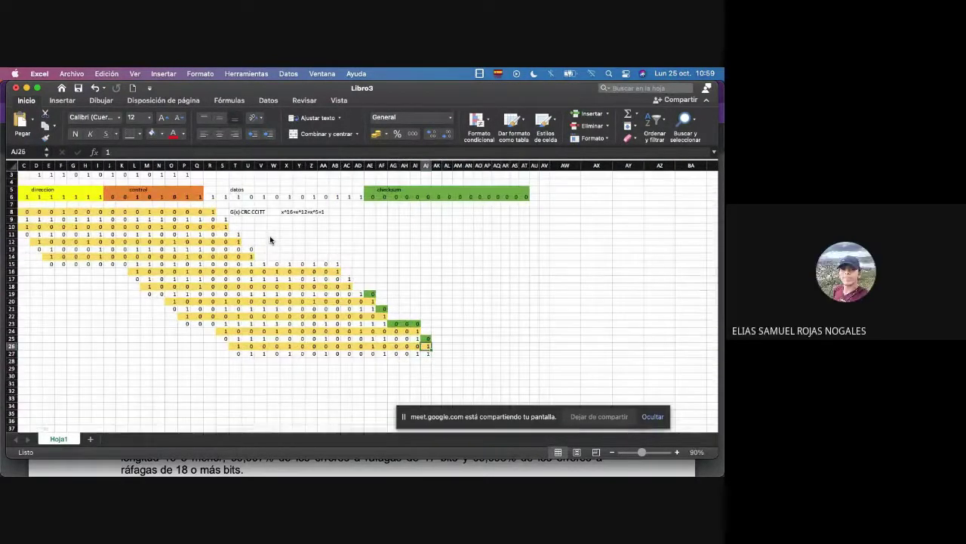
# Step: Copy the yellow 17-bit divisor from T26:AJ26 into row 28, starting one column further along at U28
pyautogui.press('Up')
pyautogui.hotkey('shift', 'Left')
pyautogui.hotkey('shift', 'Left')
pyautogui.hotkey('shift', 'Left')
pyautogui.hotkey('shift', 'Left')
pyautogui.hotkey('shift', 'Left')
pyautogui.hotkey('shift', 'Left')
pyautogui.hotkey('shift', 'Left')
pyautogui.hotkey('shift', 'Left')
pyautogui.hotkey('shift', 'Left')
pyautogui.hotkey('shift', 'Left')
pyautogui.hotkey('shift', 'Left')
pyautogui.hotkey('shift', 'Left')
pyautogui.hotkey('shift', 'Left')
pyautogui.hotkey('shift', 'Left')
pyautogui.hotkey('shift', 'Left')
pyautogui.hotkey('shift', 'Left')
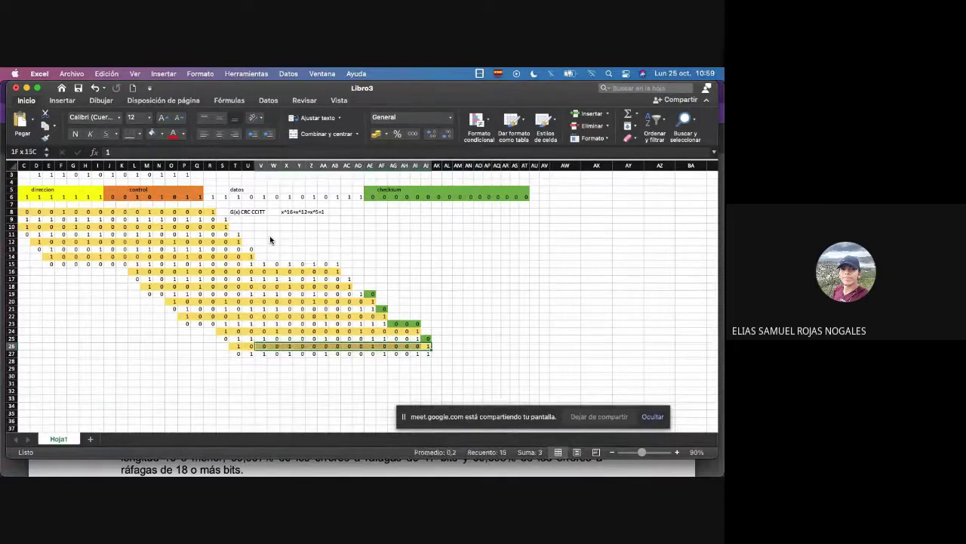
pyautogui.press('super+c')
pyautogui.press('Down')
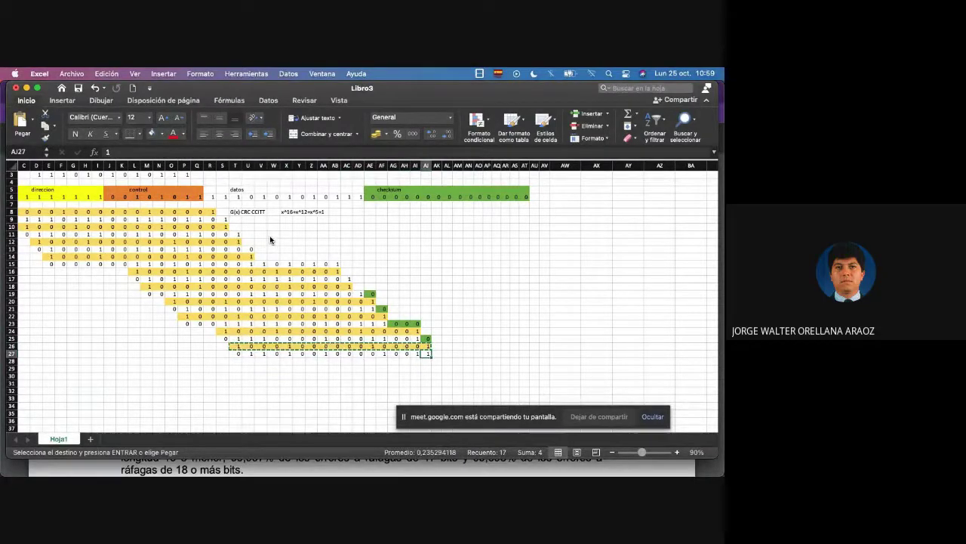
pyautogui.press('Down')
pyautogui.press('Left')
pyautogui.press('Left')
pyautogui.press('Left')
pyautogui.press('Left')
pyautogui.press('Left')
pyautogui.press('Left')
pyautogui.press('Left')
pyautogui.press('Left')
pyautogui.press('Left')
pyautogui.press('Left')
pyautogui.press('Left')
pyautogui.press('Left')
pyautogui.press('Left')
pyautogui.press('Left')
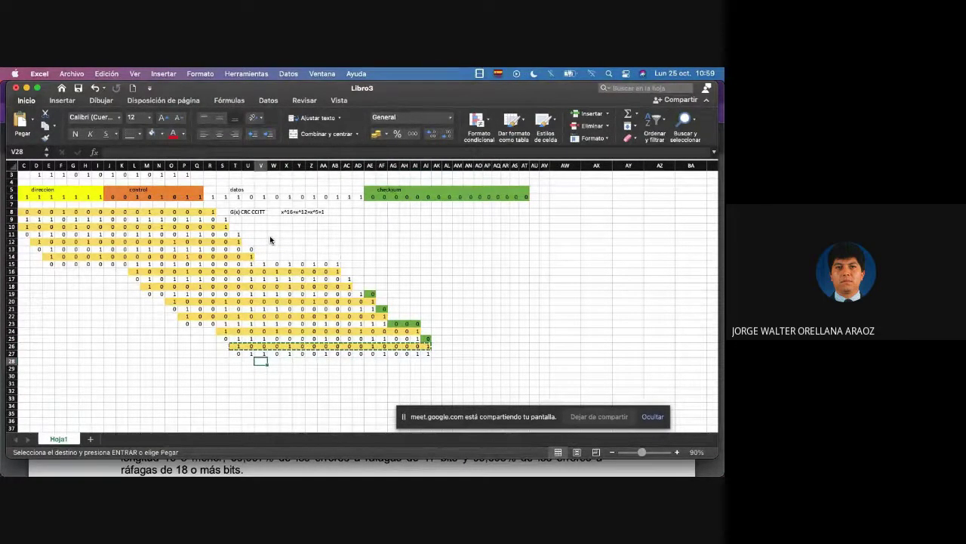
pyautogui.press('Left')
pyautogui.press('super+v')
# Step: Enter the first eight bits of the XOR result, 0, 1, 0, 1, 1, 0, 1, 0, across U29:AB29
pyautogui.press('Down')
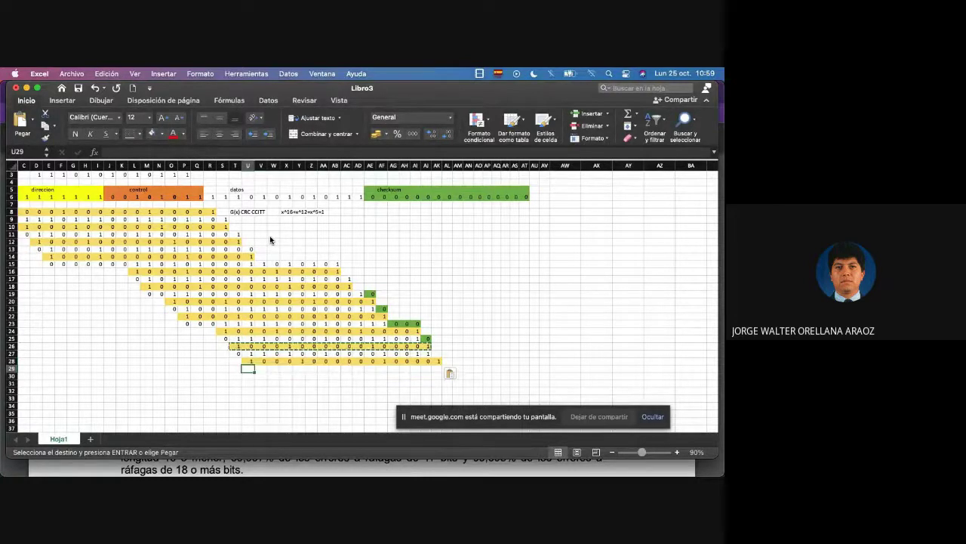
pyautogui.write('0')
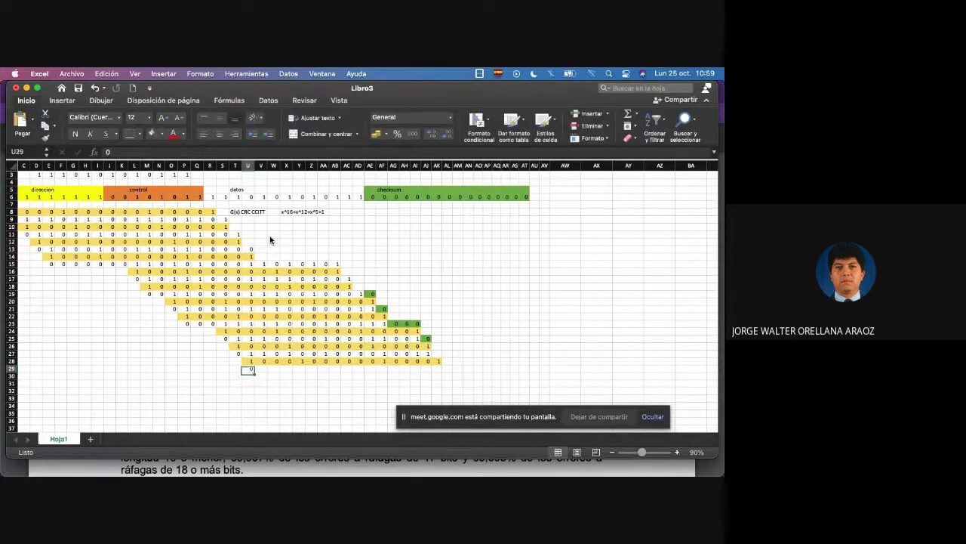
pyautogui.press('Right')
pyautogui.write('1')
pyautogui.press('Right')
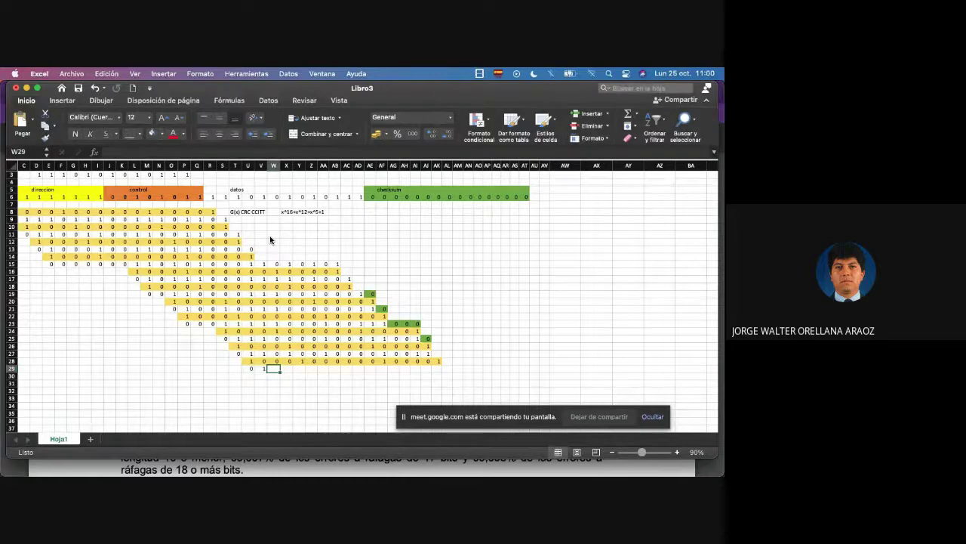
pyautogui.write('0')
pyautogui.press('Right')
pyautogui.write('1')
pyautogui.press('Right')
pyautogui.write('1')
pyautogui.press('Right')
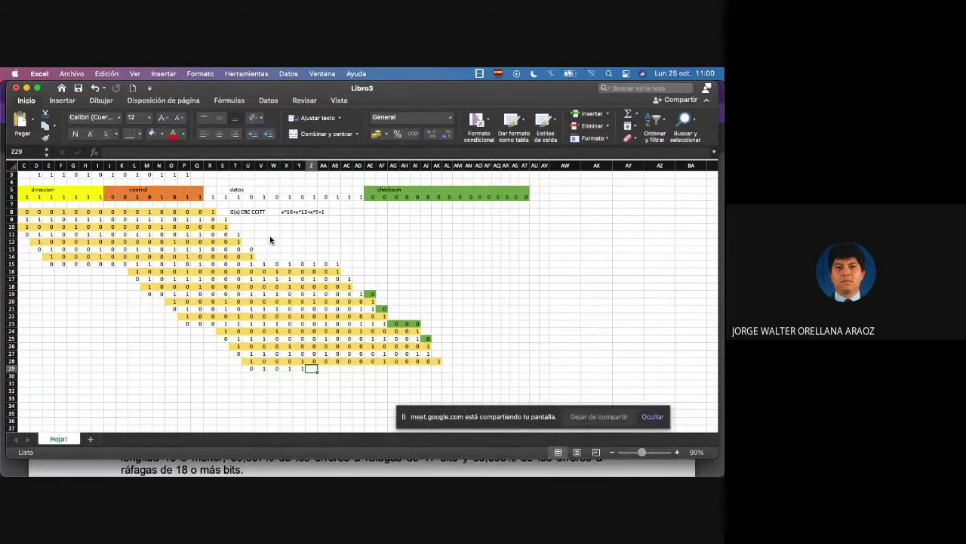
pyautogui.write('0')
pyautogui.press('Right')
pyautogui.write('1')
pyautogui.press('Right')
pyautogui.write('0')
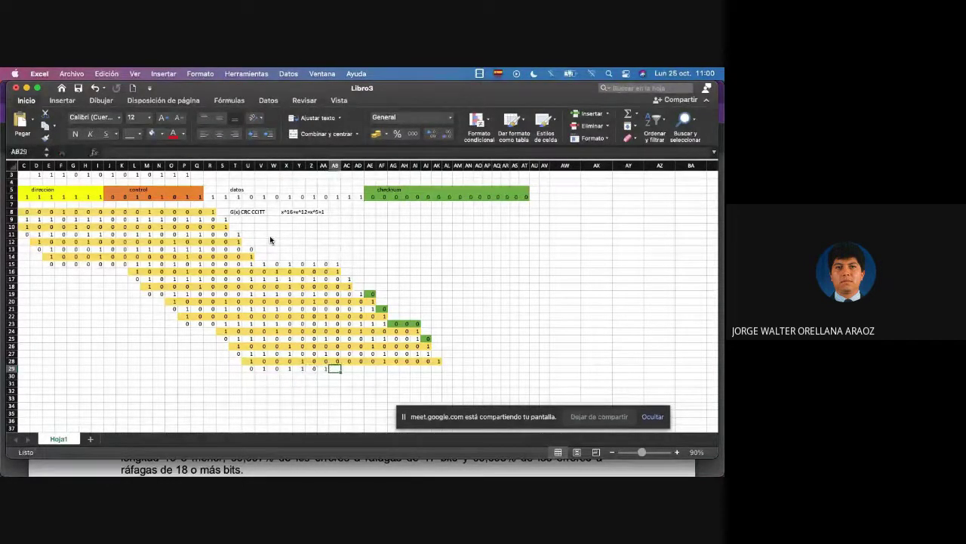
pyautogui.press('Right')
# Step: Complete the XOR result in row 29 with bits 0, 0, 0, 0, 0, 0, 1, 1, 1 across AC29:AK29
pyautogui.press('0')
pyautogui.press('Right')
pyautogui.press('0')
pyautogui.press('Right')
pyautogui.press('0')
pyautogui.press('Right')
pyautogui.press('0')
pyautogui.press('Right')
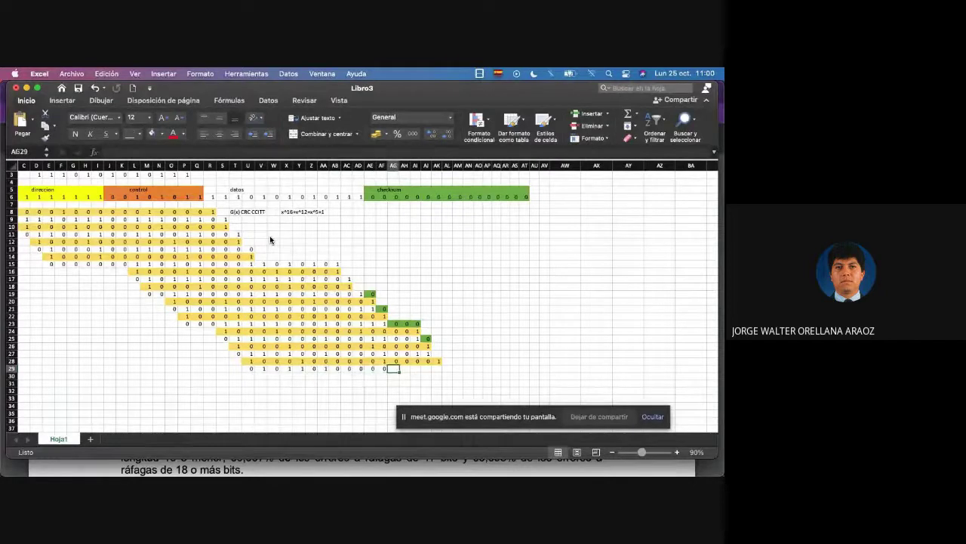
pyautogui.press('0')
pyautogui.press('Right')
pyautogui.press('0')
pyautogui.press('Right')
pyautogui.write('1')
pyautogui.press('Right')
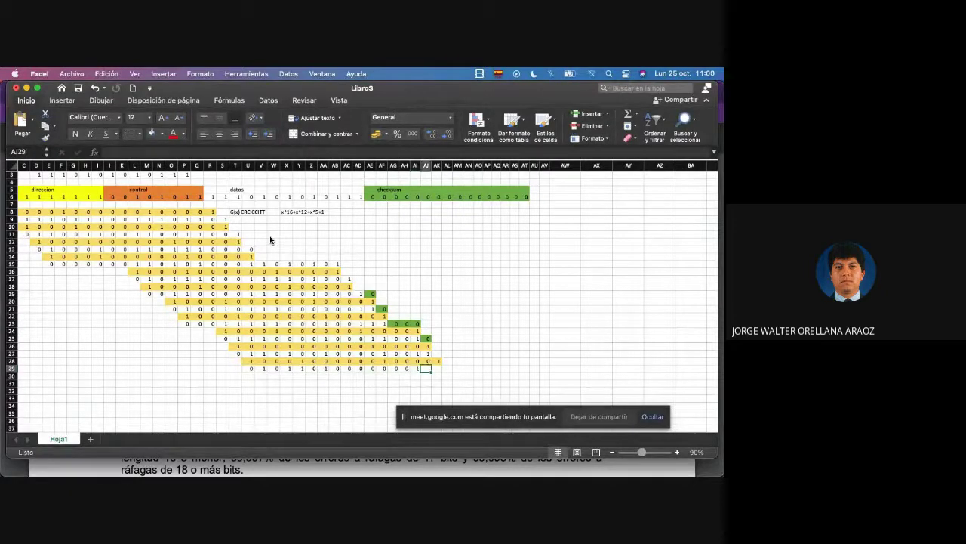
pyautogui.write('1')
pyautogui.press('Right')
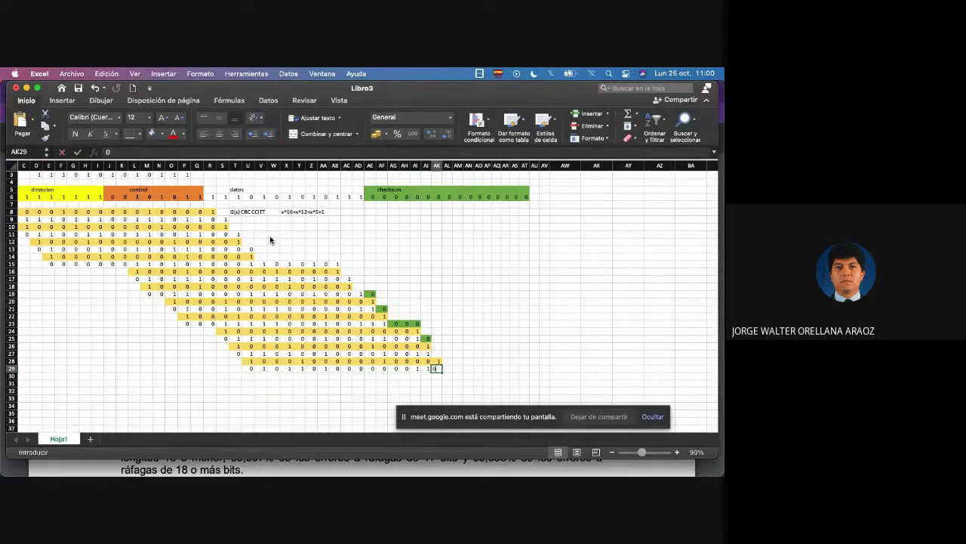
pyautogui.write('0')
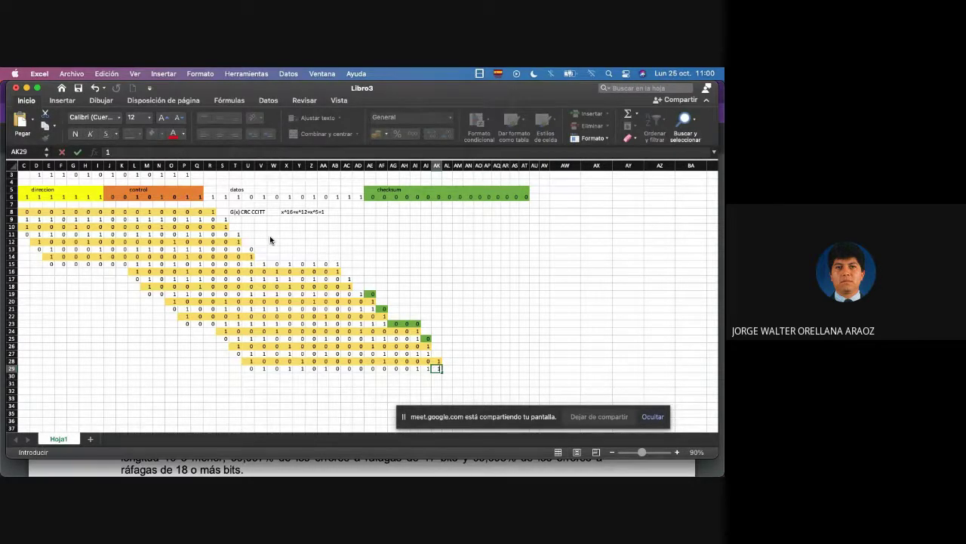
# Step: Copy the green checksum zero from AJ25 into AK27 to bring down one more bit
pyautogui.press('Up')
pyautogui.press('Up')
pyautogui.press('Left')
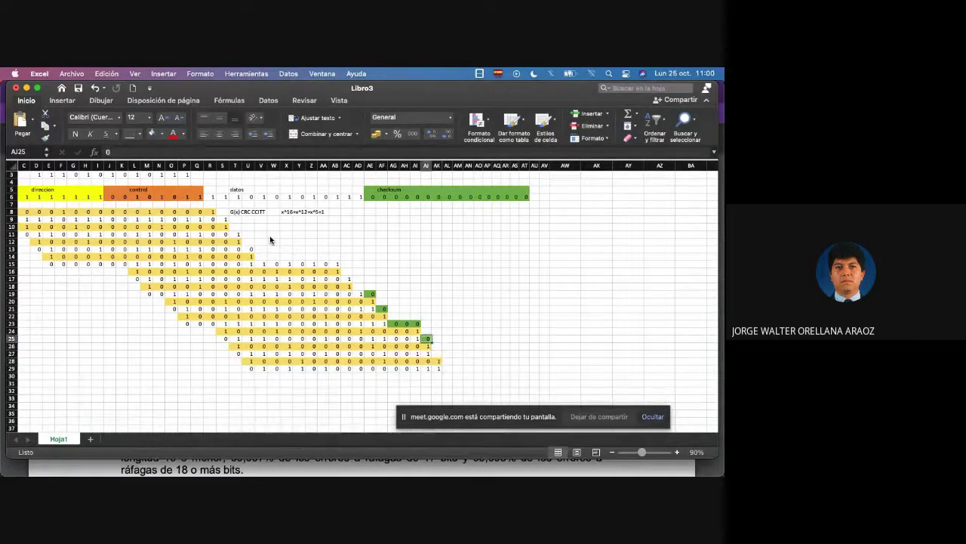
pyautogui.press('super+c')
pyautogui.press('Down')
pyautogui.press('Down')
pyautogui.press('Right')
pyautogui.press('super+v')
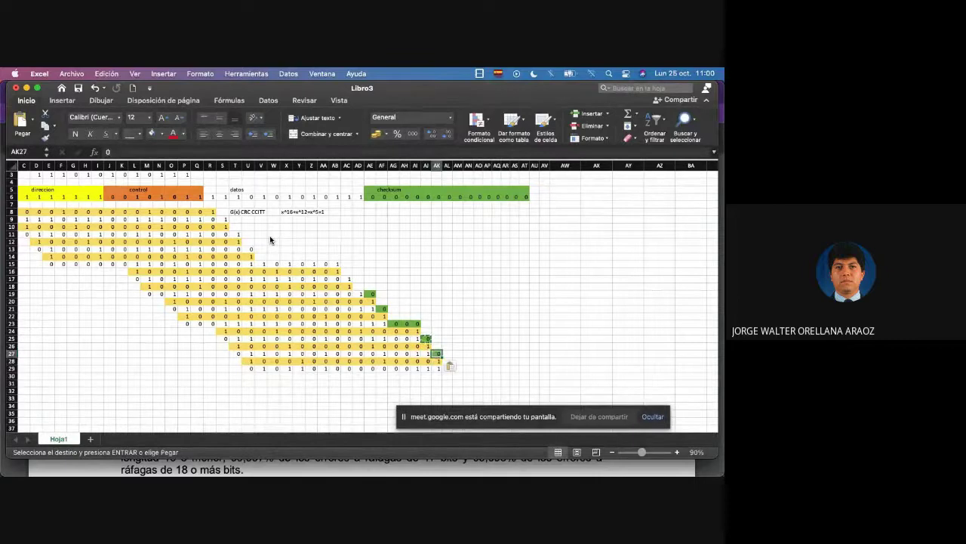
# Step: Copy the yellow 17-bit divisor from U28:AK28 into row 30, starting at V30
pyautogui.press('Down')
pyautogui.hotkey('shift', 'Left')
pyautogui.hotkey('shift', 'Left')
pyautogui.hotkey('shift', 'Left')
pyautogui.hotkey('shift', 'Left')
pyautogui.hotkey('shift', 'Left')
pyautogui.hotkey('shift', 'Left')
pyautogui.hotkey('shift', 'Left')
pyautogui.hotkey('shift', 'Left')
pyautogui.hotkey('shift', 'Left')
pyautogui.hotkey('shift', 'Left')
pyautogui.hotkey('shift', 'Left')
pyautogui.hotkey('shift', 'Left')
pyautogui.hotkey('shift', 'Left')
pyautogui.hotkey('shift', 'Left')
pyautogui.hotkey('shift', 'Left')
pyautogui.hotkey('shift', 'Left')
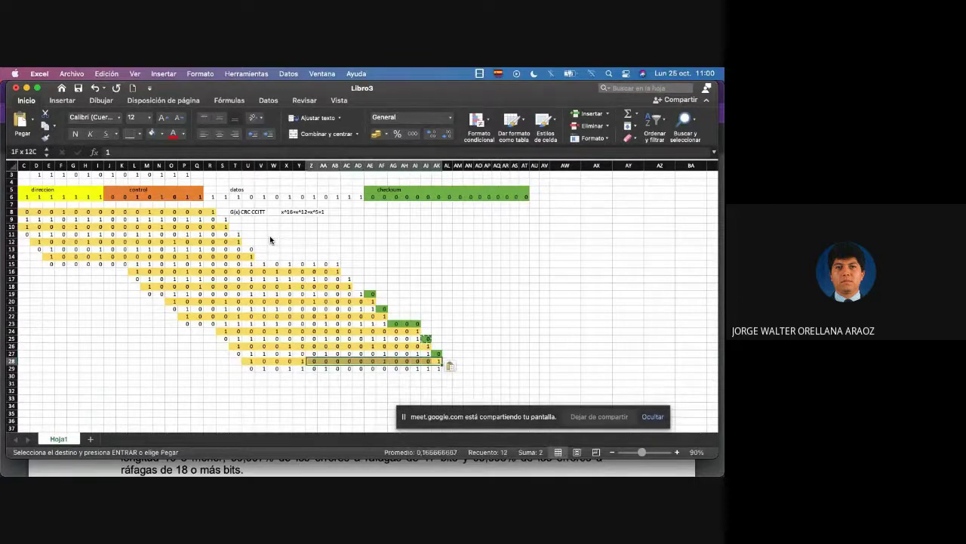
pyautogui.press('super+c')
pyautogui.press('Down')
pyautogui.press('Down')
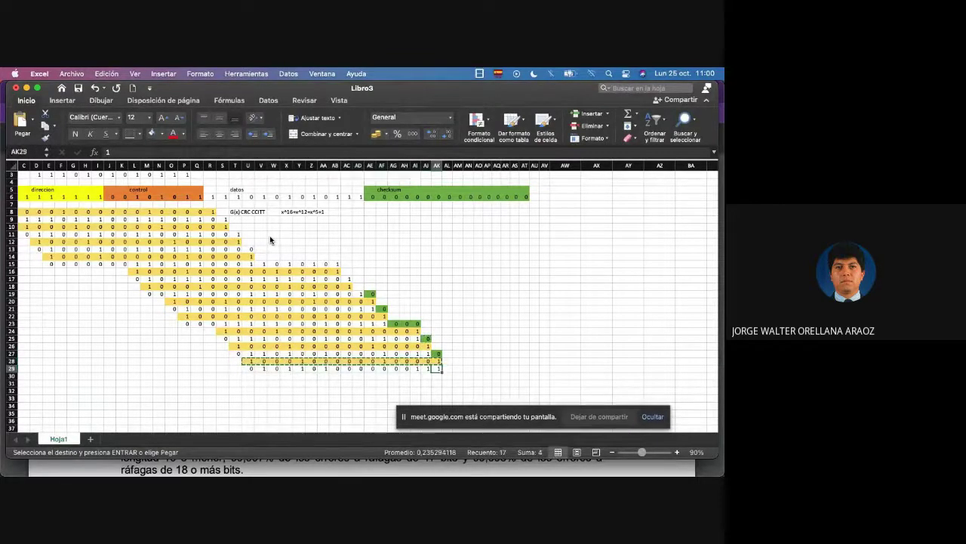
pyautogui.press('Left')
pyautogui.press('Left')
pyautogui.press('Left')
pyautogui.press('Left')
pyautogui.press('Left')
pyautogui.press('Left')
pyautogui.press('Left')
pyautogui.press('Left')
pyautogui.press('Left')
pyautogui.press('Left')
pyautogui.press('Left')
pyautogui.press('Left')
pyautogui.press('Left')
pyautogui.press('Left')
pyautogui.press('Left')
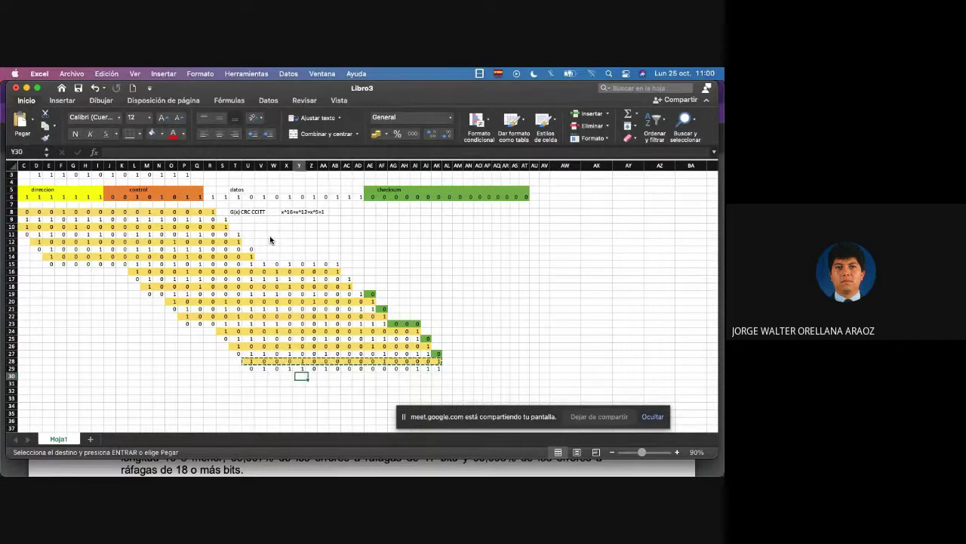
pyautogui.press('super+v')
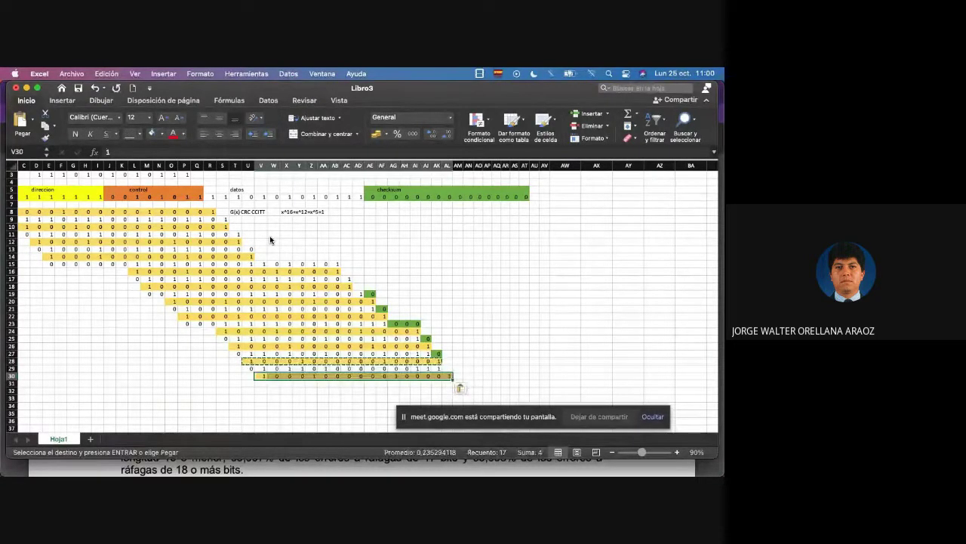
# Step: Enter the first eight bits of the XOR result, 0, 0, 1, 1, 1, 1, 0, 0, across V31:AC31
pyautogui.press('Down')
pyautogui.write('0')
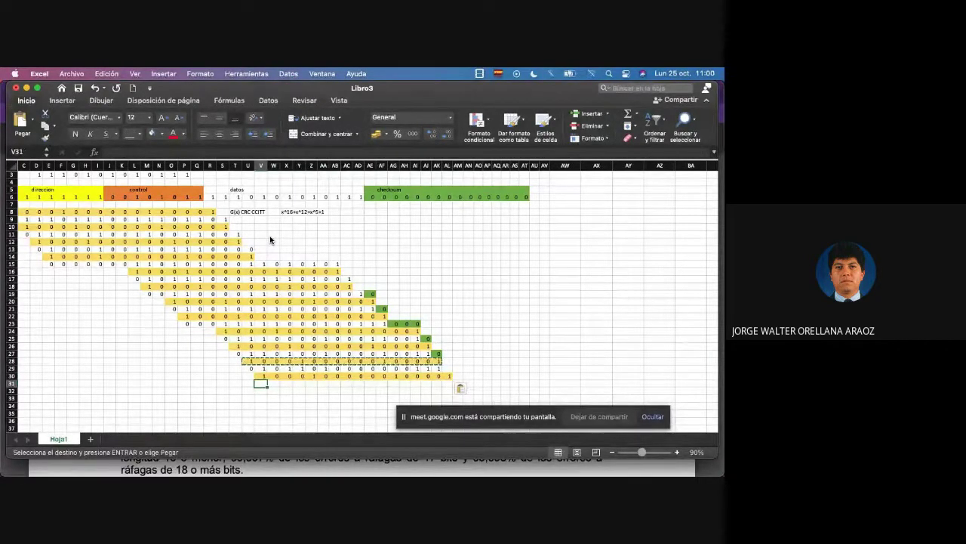
pyautogui.press('Right')
pyautogui.write('0')
pyautogui.press('Right')
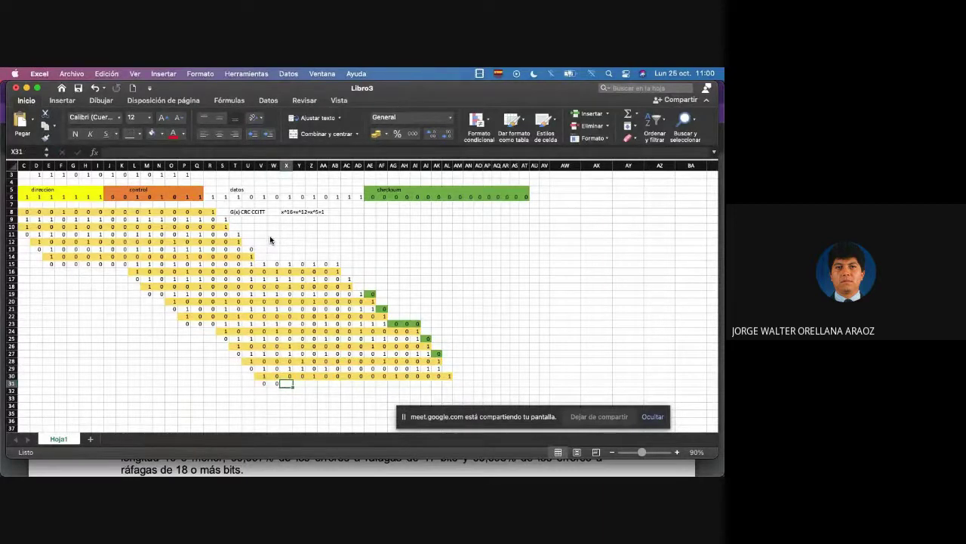
pyautogui.write('1')
pyautogui.press('Right')
pyautogui.write('1')
pyautogui.press('Right')
pyautogui.write('1')
pyautogui.press('Right')
pyautogui.write('1')
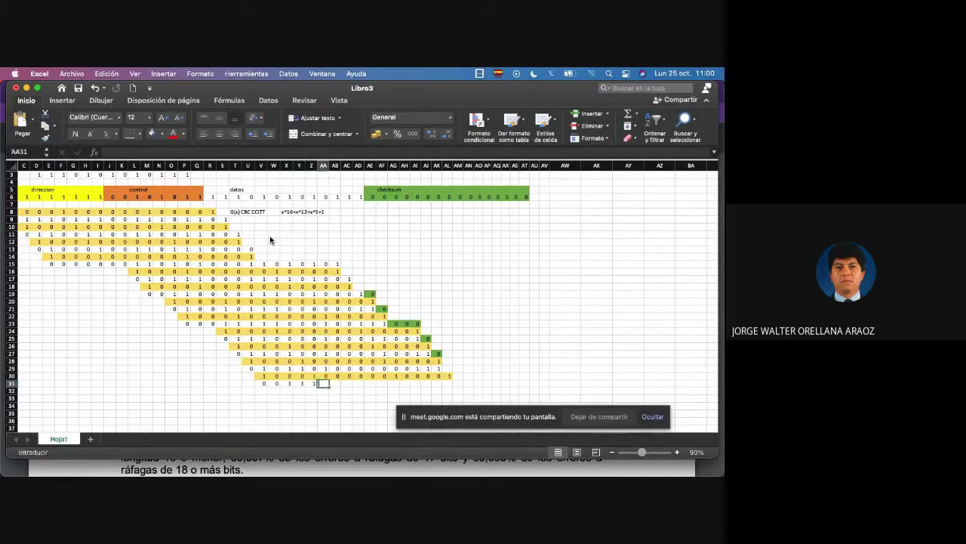
pyautogui.press('Right')
pyautogui.write('0')
pyautogui.press('Right')
pyautogui.write('0')
pyautogui.press('Right')
# Step: Complete the XOR result in row 31 with bits 0, 0, 0, 1, 0, 1, 1, 1, 1 across AD31:AL31
pyautogui.press('0')
pyautogui.press('Right')
pyautogui.write('0')
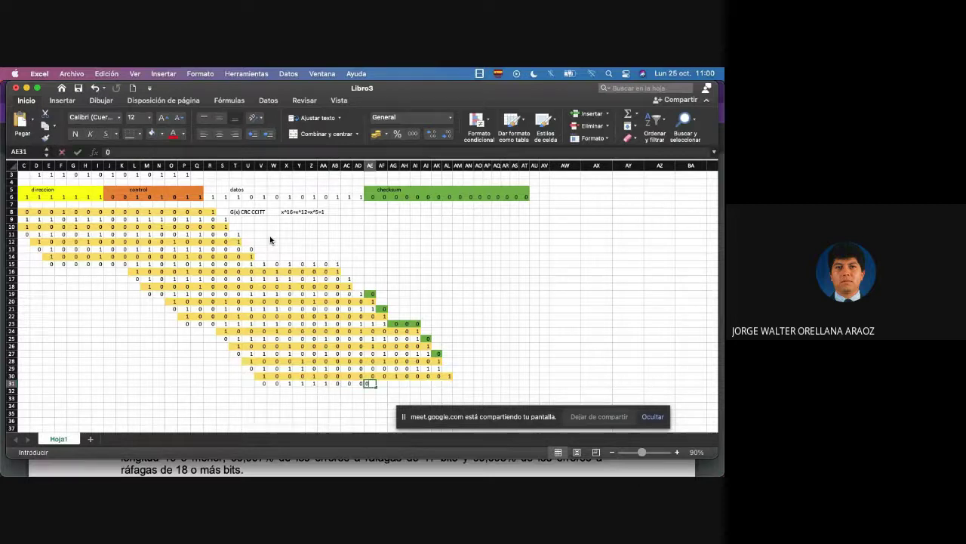
pyautogui.press('Right')
pyautogui.write('0')
pyautogui.press('Right')
pyautogui.write('1')
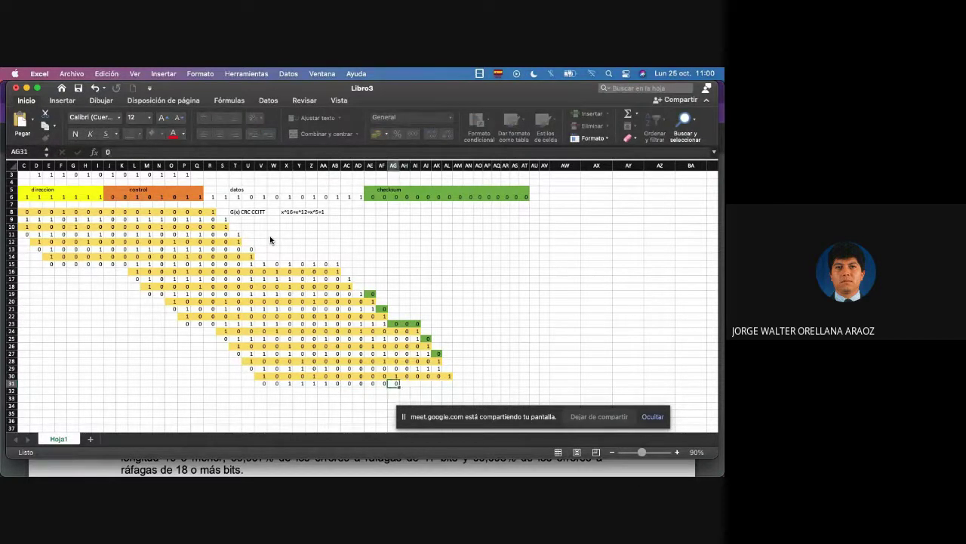
pyautogui.press('Right')
pyautogui.write('0')
pyautogui.press('Right')
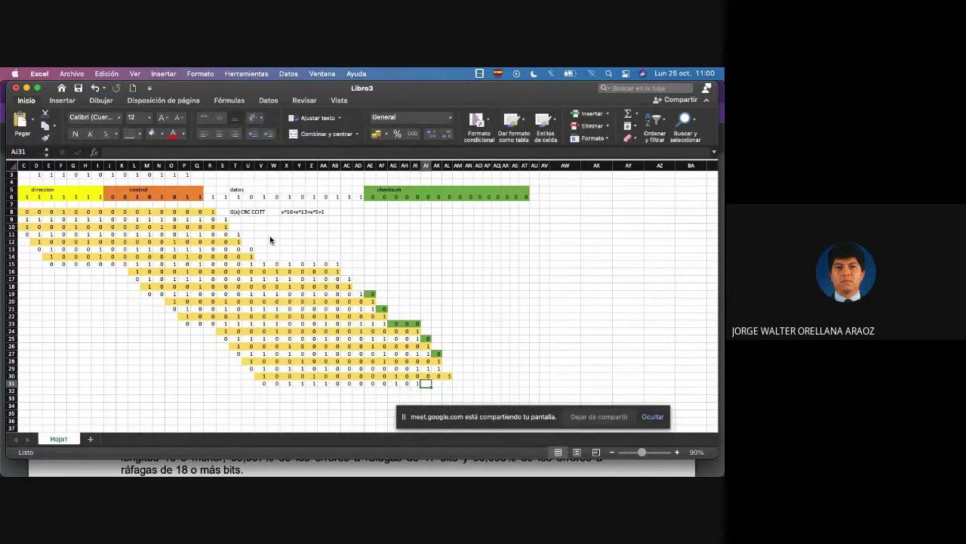
pyautogui.press('Right')
pyautogui.press('Right')
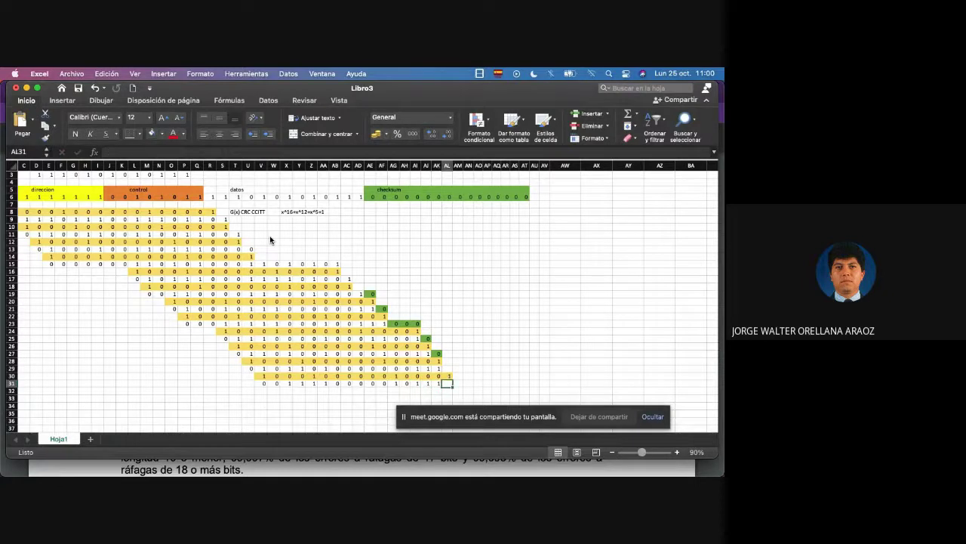
pyautogui.press('Right')
# Step: Copy the green checksum zero from AK27 into AL29 as the next brought-down bit
pyautogui.press('Up')
pyautogui.press('Up')
pyautogui.press('Up')
pyautogui.press('Left')
pyautogui.press('Left')
pyautogui.press('Down')
pyautogui.hotkey('ctrl', 'c')
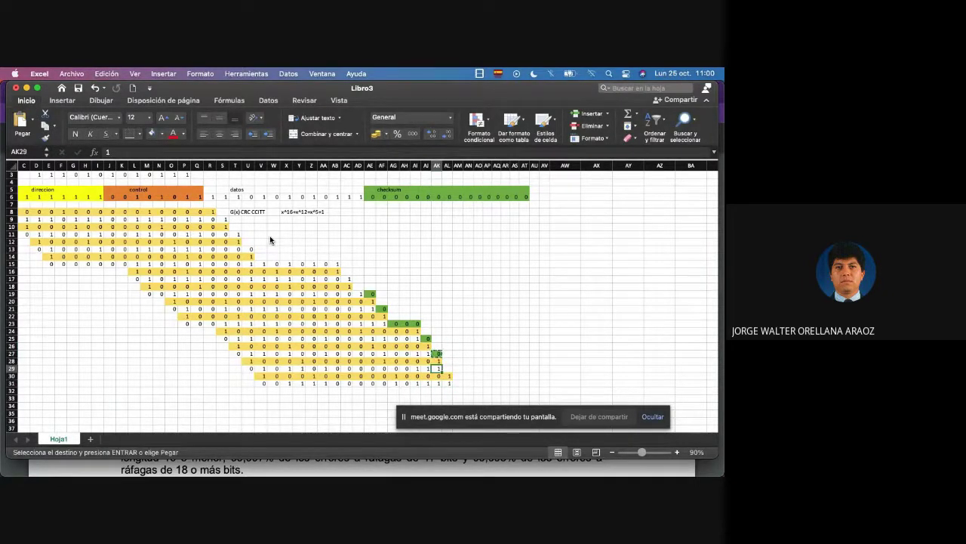
pyautogui.press('Down')
pyautogui.press('Right')
pyautogui.hotkey('ctrl', 'v')
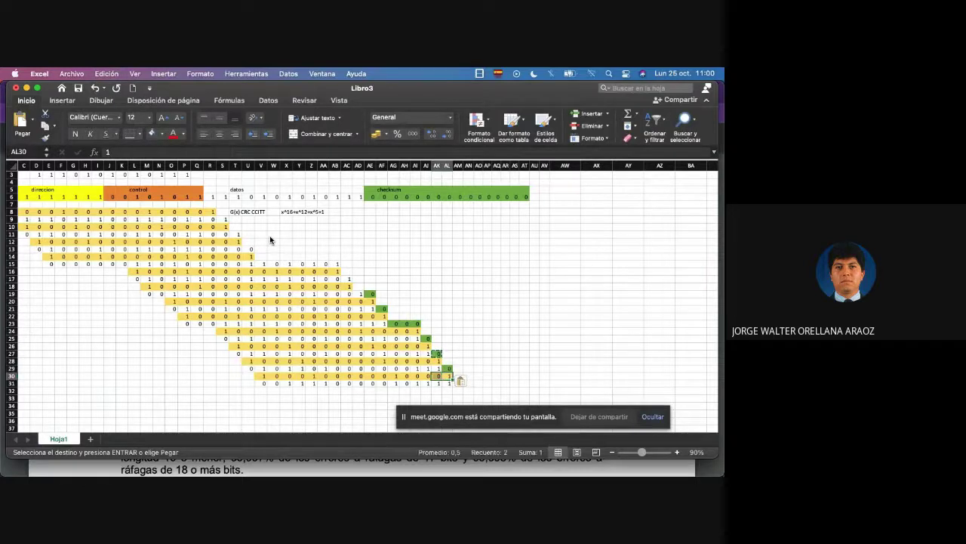
# Step: Copy the yellow 17-bit divisor from V30:AL30 into row 32, starting at X32
pyautogui.hotkey('shift', 'Left')
pyautogui.hotkey('shift', 'Left')
pyautogui.hotkey('shift', 'Left')
pyautogui.hotkey('shift', 'Left')
pyautogui.hotkey('shift', 'Left')
pyautogui.hotkey('shift', 'Left')
pyautogui.hotkey('shift', 'Left')
pyautogui.hotkey('shift', 'Left')
pyautogui.hotkey('shift', 'Left')
pyautogui.hotkey('shift', 'Left')
pyautogui.hotkey('shift', 'Left')
pyautogui.hotkey('shift', 'Left')
pyautogui.hotkey('shift', 'Left')
pyautogui.hotkey('shift', 'Left')
pyautogui.hotkey('shift', 'Left')
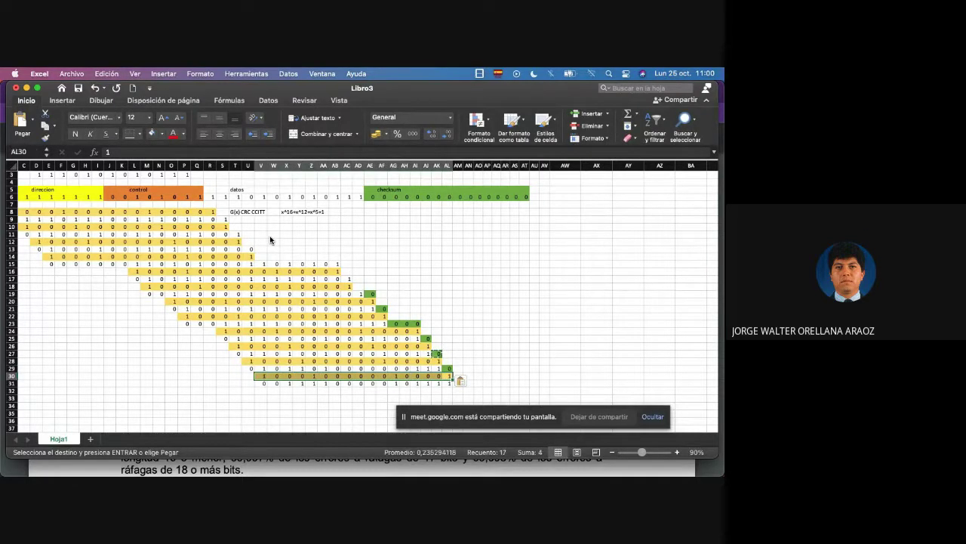
pyautogui.hotkey('ctrl', 'c')
pyautogui.press('Down')
pyautogui.press('Down')
pyautogui.press('Left')
pyautogui.press('Left')
pyautogui.press('Left')
pyautogui.press('Left')
pyautogui.press('Left')
pyautogui.press('Left')
pyautogui.press('Left')
pyautogui.press('Left')
pyautogui.press('Left')
pyautogui.press('Left')
pyautogui.press('Left')
pyautogui.press('Left')
pyautogui.press('Left')
pyautogui.press('Left')
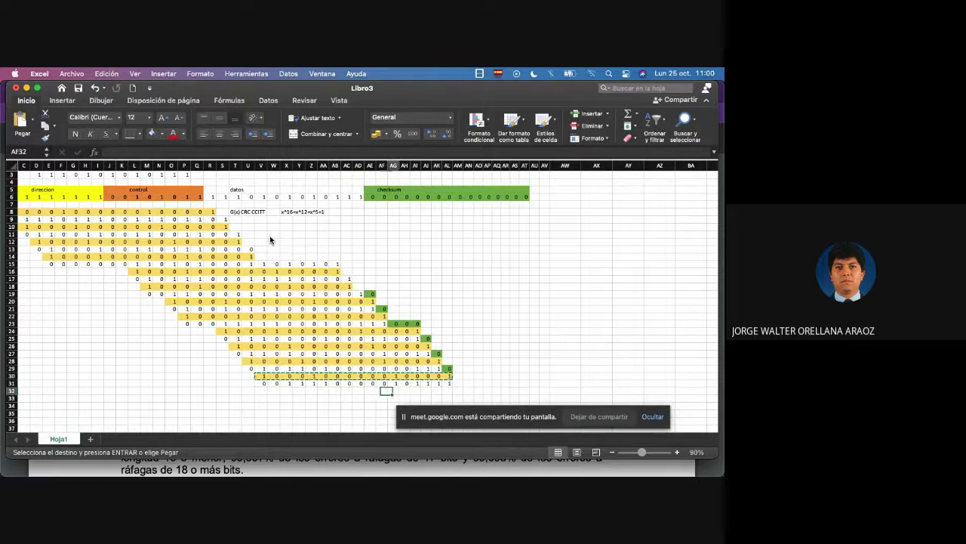
pyautogui.hotkey('ctrl', 'v')
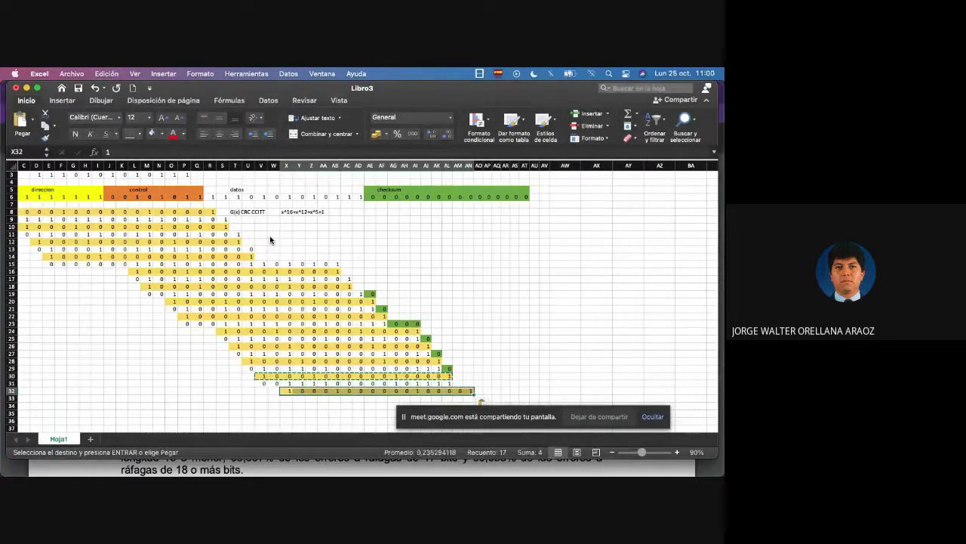
# Step: Enter the first nine bits of the XOR result, 0, 1, 1, 1, 1, 0, 0, 0, 0, across X33:AF33
pyautogui.press('Down')
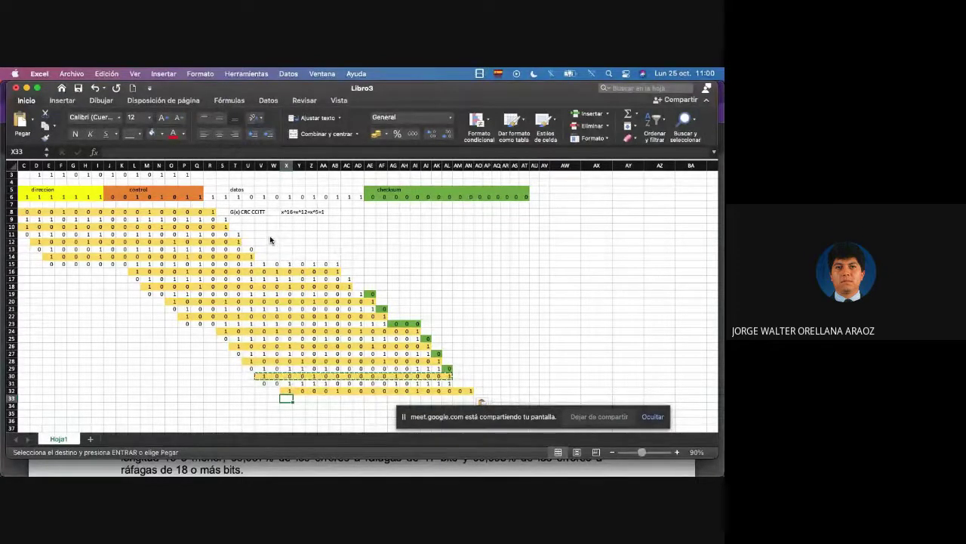
pyautogui.write('0')
pyautogui.press('Tab')
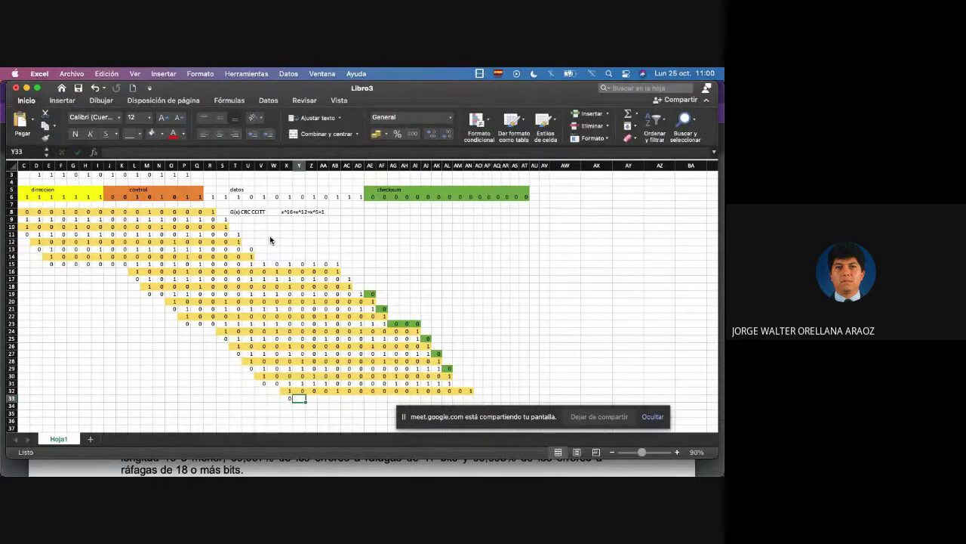
pyautogui.write('1')
pyautogui.press('Tab')
pyautogui.write('1')
pyautogui.press('Tab')
pyautogui.write('1')
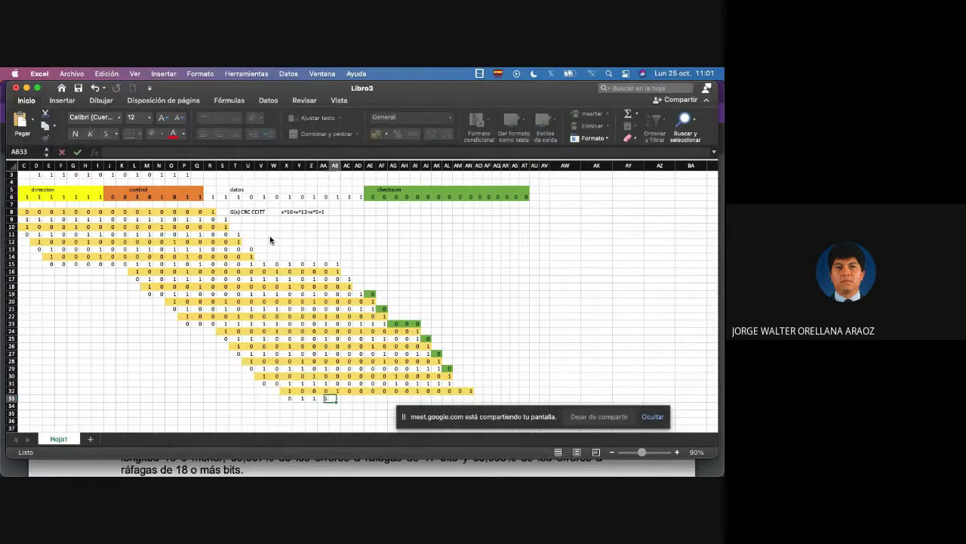
pyautogui.press('Tab')
pyautogui.press('Tab')
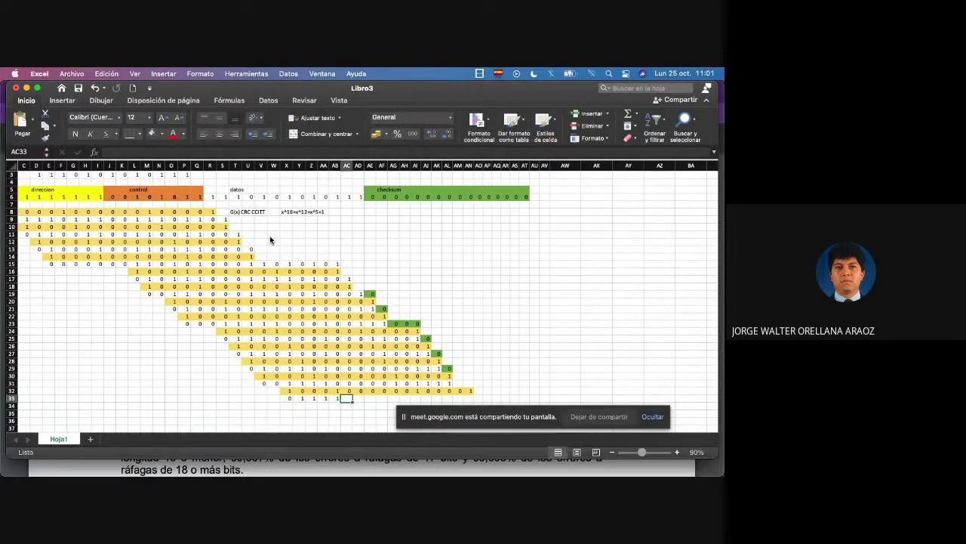
pyautogui.write('0')
pyautogui.press('Tab')
pyautogui.write('0')
pyautogui.press('Tab')
pyautogui.write('0')
pyautogui.press('Tab')
pyautogui.write('0')
pyautogui.press('Tab')
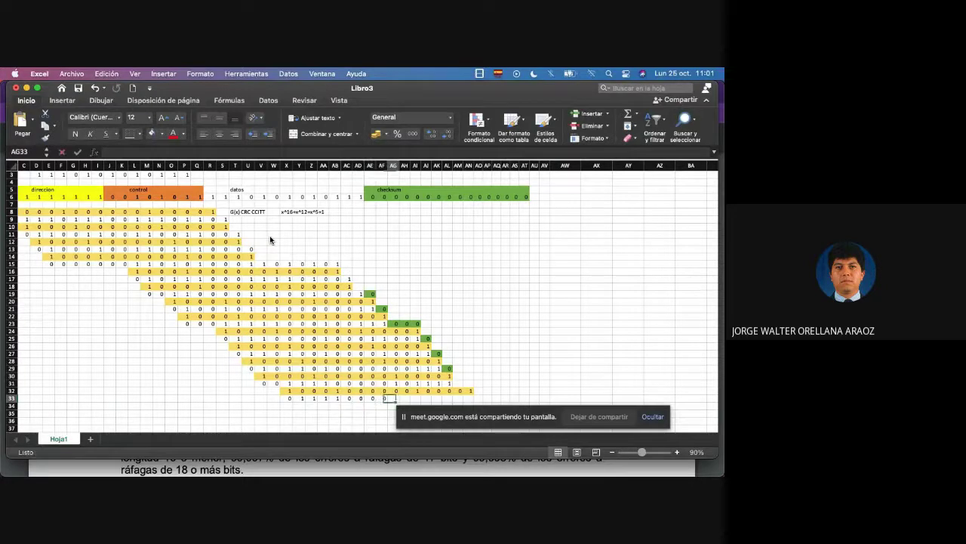
# Step: Complete the XOR result in row 33 with bits 1, 0, 0, 1, 1, 1, 0, 1 across AG33:AN33
pyautogui.write('1')
pyautogui.press('Tab')
pyautogui.write('0')
pyautogui.press('Tab')
pyautogui.write('0')
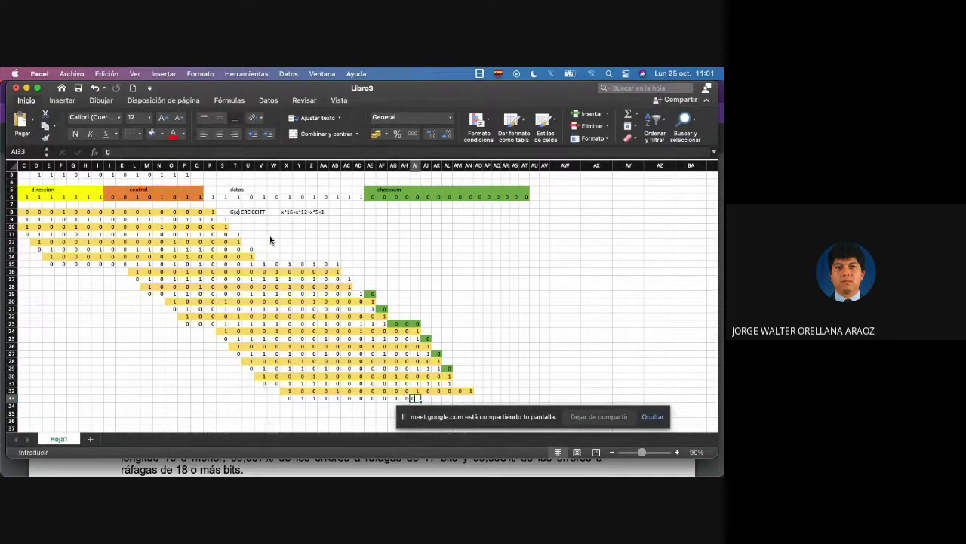
pyautogui.press('Tab')
pyautogui.write('1')
pyautogui.press('Tab')
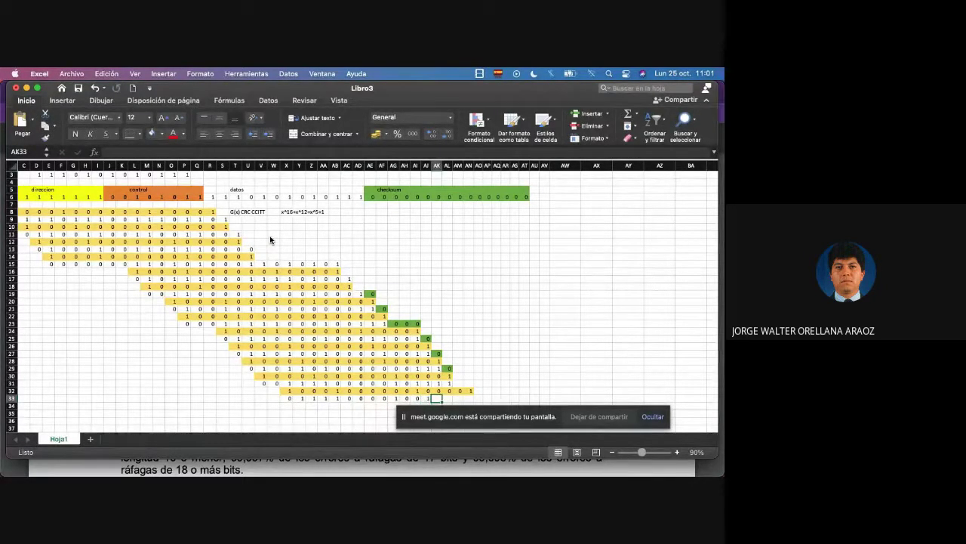
pyautogui.write('1')
pyautogui.press('Tab')
pyautogui.write('1')
pyautogui.press('Tab')
pyautogui.write('0')
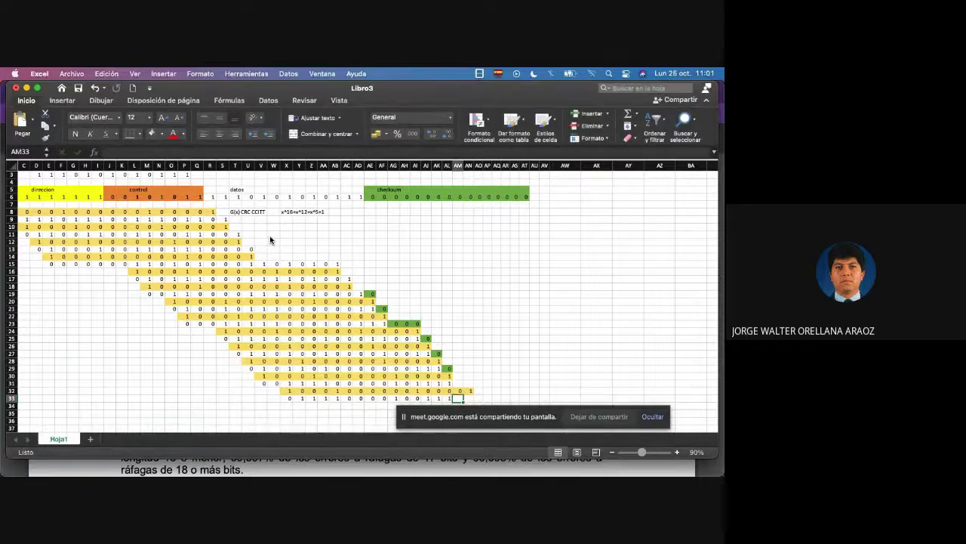
pyautogui.press('Tab')
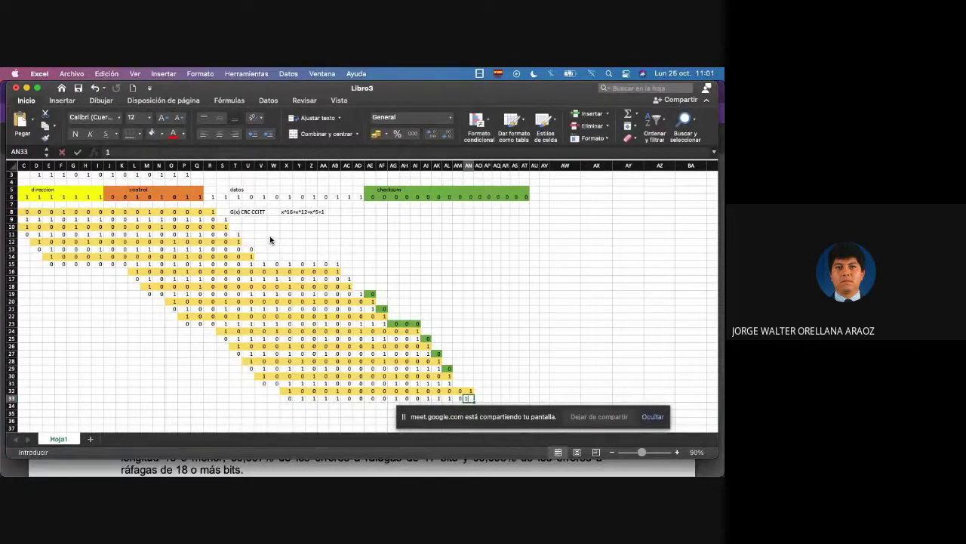
pyautogui.write('1')
# Step: Copy the green checksum zero from AL29 into AM31 and AN31 as the two brought-down bits
pyautogui.press('Up')
pyautogui.press('Up')
pyautogui.press('Up')
pyautogui.press('Down')
pyautogui.press('Left')
pyautogui.press('Left')
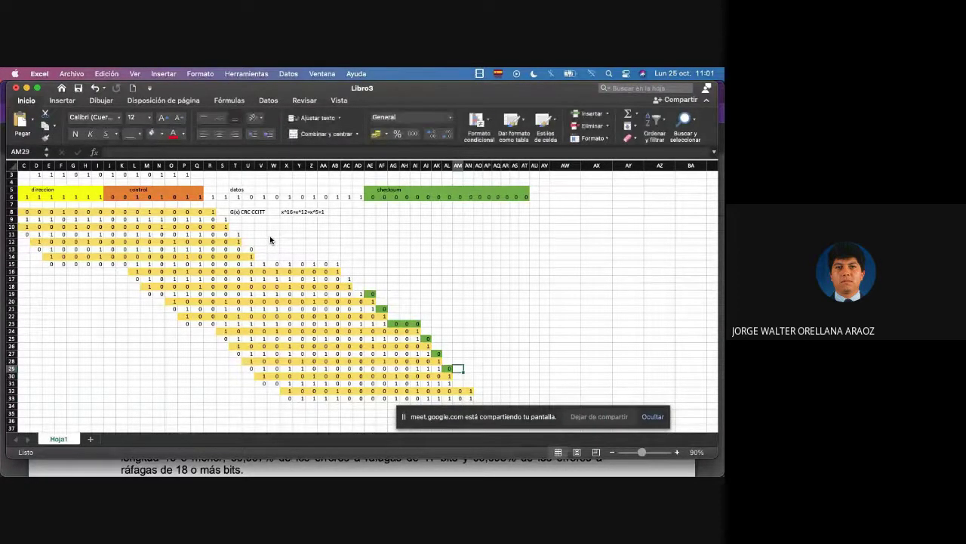
pyautogui.hotkey('shift', 'Up')
pyautogui.hotkey('shift', 'Up')
pyautogui.hotkey('ctrl', 'c')
pyautogui.press('Right')
pyautogui.press('Right')
pyautogui.press('Down')
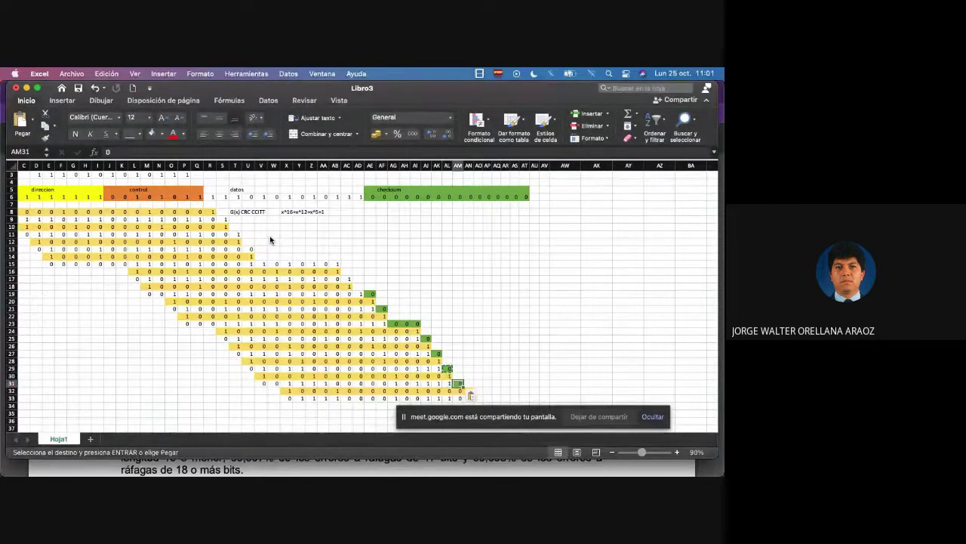
pyautogui.hotkey('shift', 'Up')
pyautogui.hotkey('shift', 'Up')
pyautogui.hotkey('ctrl', 'v')
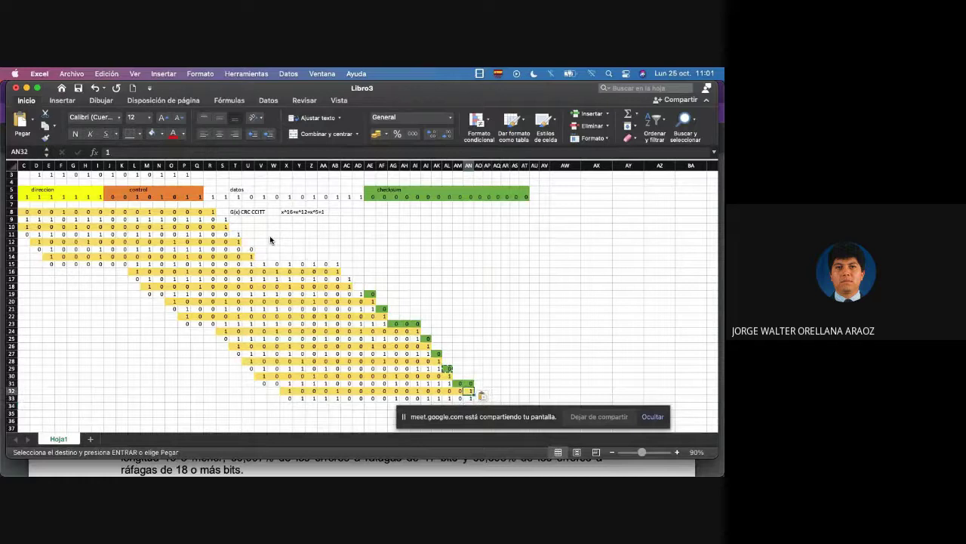
# Step: Copy the yellow 17-bit divisor from X32:AN32 into row 34, starting at Y34
pyautogui.hotkey('shift', 'Left')
pyautogui.press('Down')
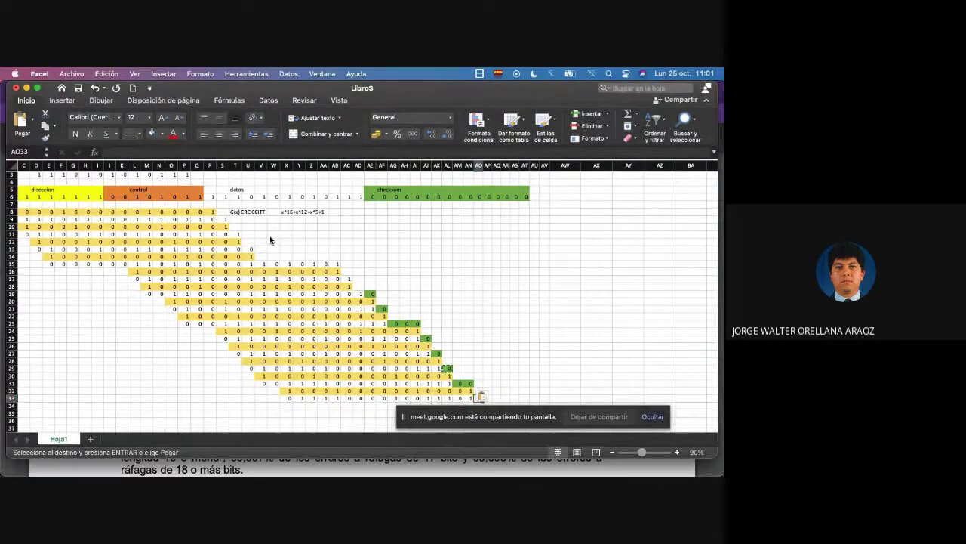
pyautogui.hotkey('shift', 'Left')
pyautogui.hotkey('shift', 'Left')
pyautogui.hotkey('shift', 'Left')
pyautogui.hotkey('shift', 'Left')
pyautogui.hotkey('shift', 'Left')
pyautogui.hotkey('shift', 'Left')
pyautogui.hotkey('shift', 'Left')
pyautogui.hotkey('shift', 'Left')
pyautogui.hotkey('shift', 'Left')
pyautogui.hotkey('shift', 'Left')
pyautogui.hotkey('shift', 'Left')
pyautogui.hotkey('shift', 'Left')
pyautogui.hotkey('shift', 'Left')
pyautogui.hotkey('shift', 'Left')
pyautogui.hotkey('shift', 'Left')
pyautogui.hotkey('shift', 'Left')
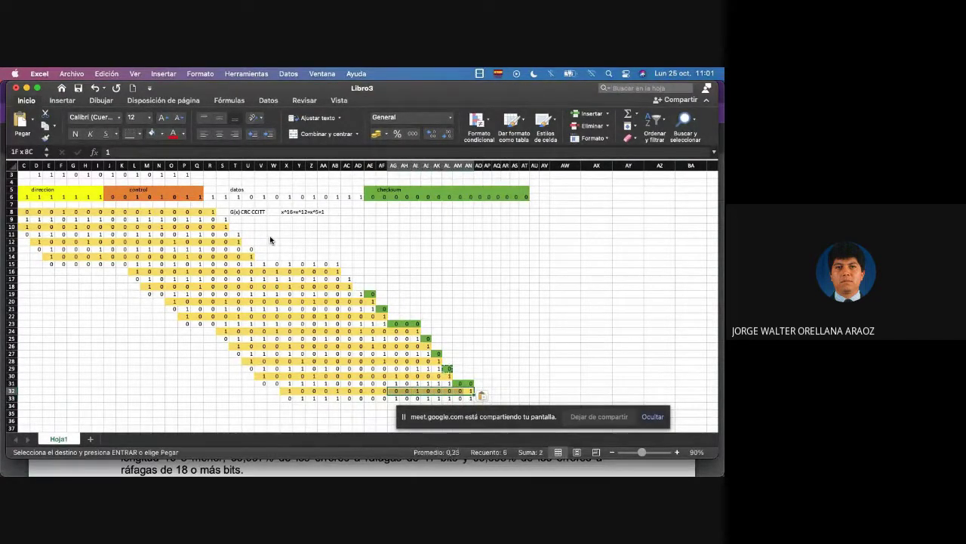
pyautogui.press('Down')
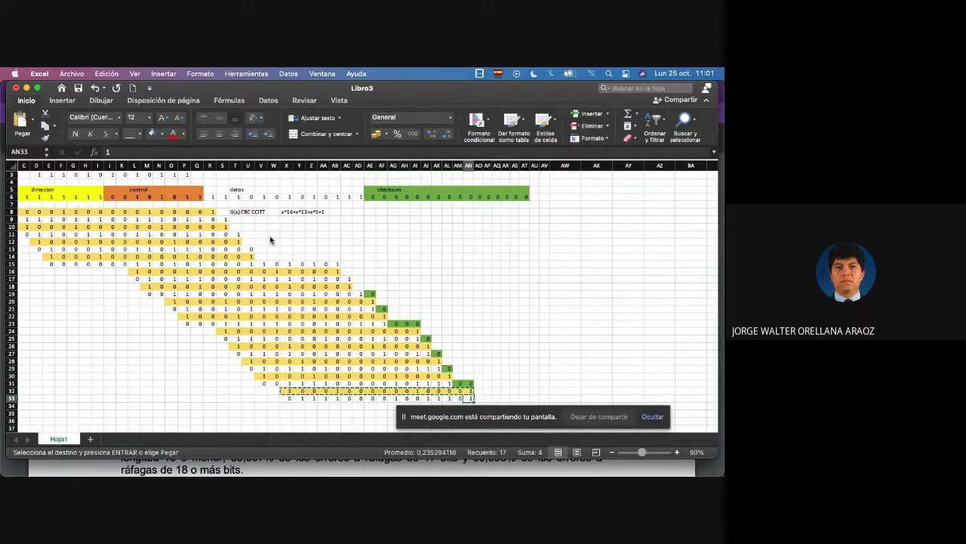
pyautogui.press('Left')
pyautogui.press('Left')
pyautogui.press('Left')
pyautogui.press('Left')
pyautogui.press('Left')
pyautogui.press('Left')
pyautogui.press('Left')
pyautogui.press('Left')
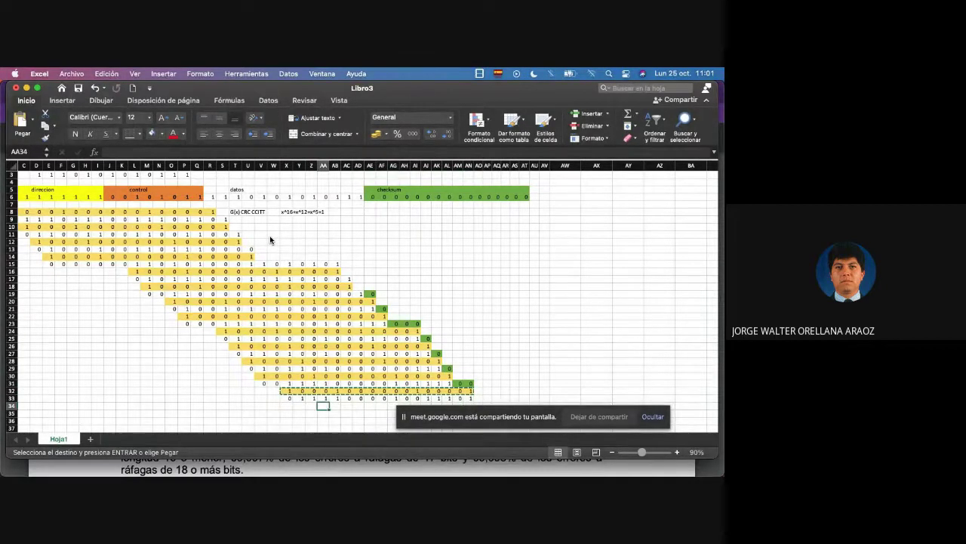
pyautogui.press('Left')
pyautogui.press('Left')
pyautogui.press('super+v')
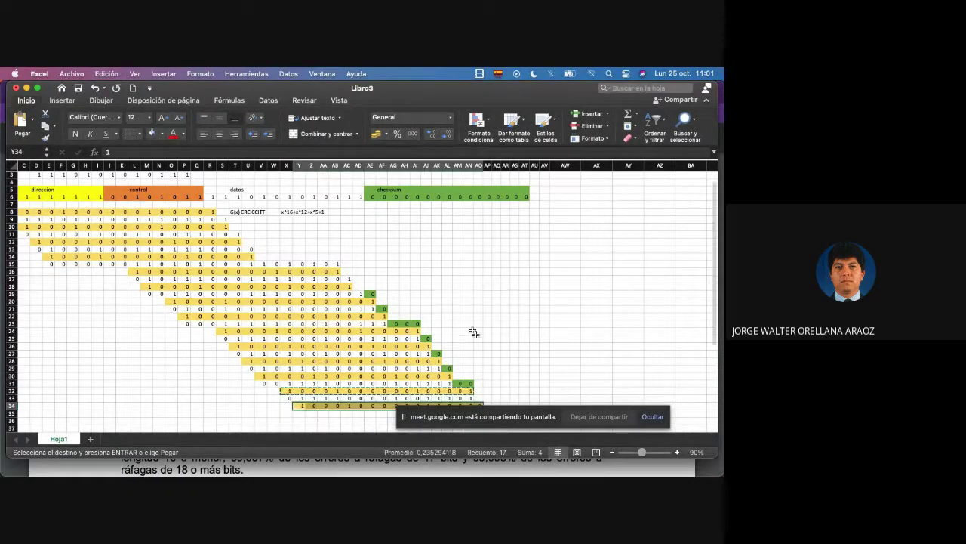
# Step: Move the screen-sharing bar off the working rows and enter the XOR bits 0, 1, 1, 1, 1, 0, 0, 0 across Y35:AF35
pyautogui.click(517, 410)
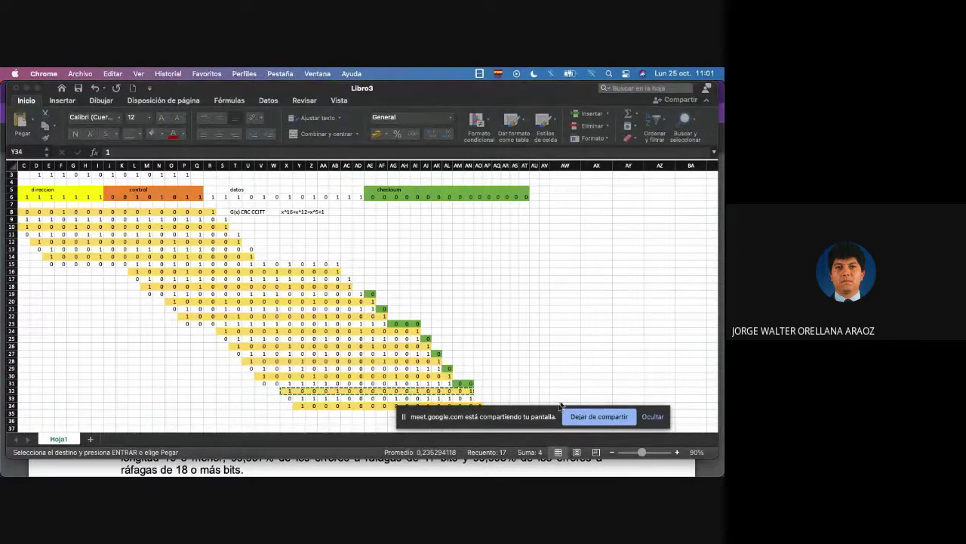
pyautogui.moveTo(521, 413); pyautogui.dragTo(627, 322)
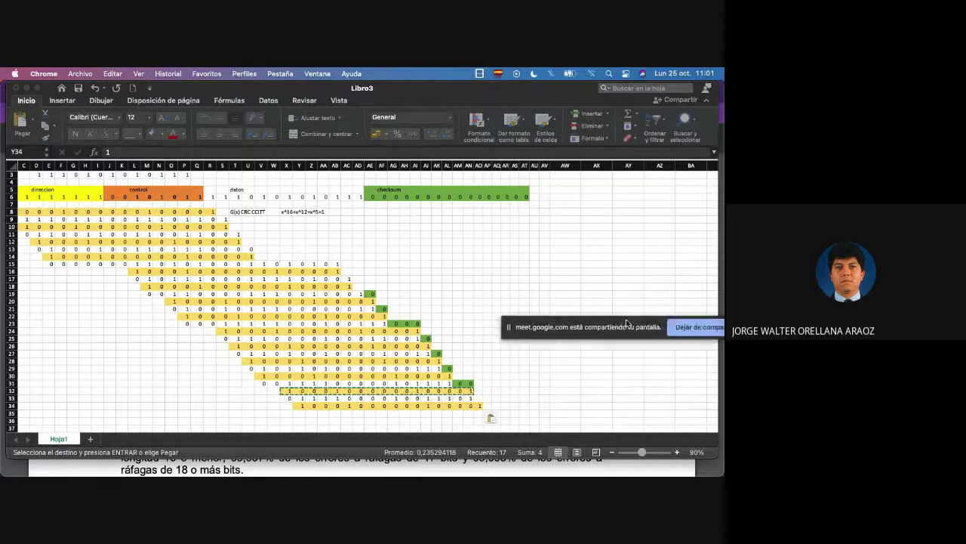
pyautogui.click(299, 413)
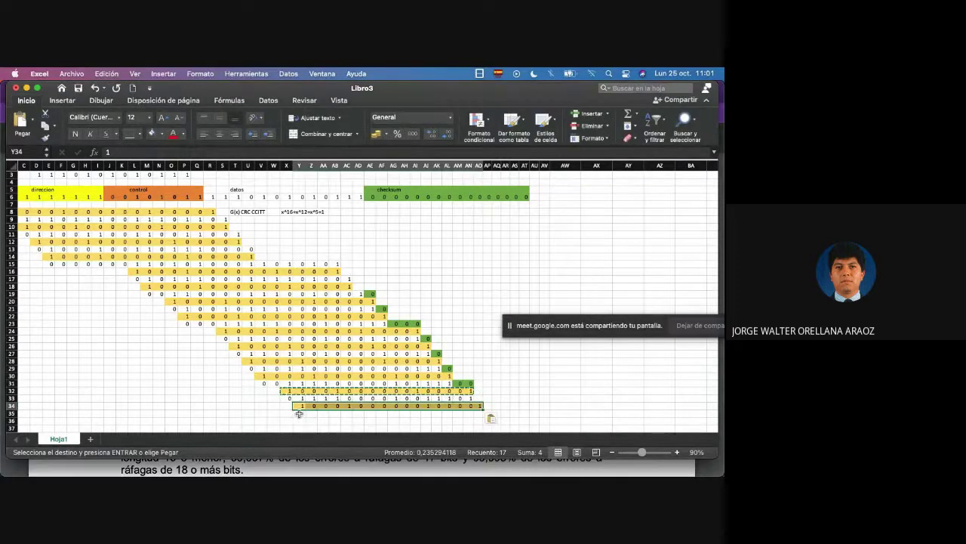
pyautogui.click(309, 414)
pyautogui.press('Escape')
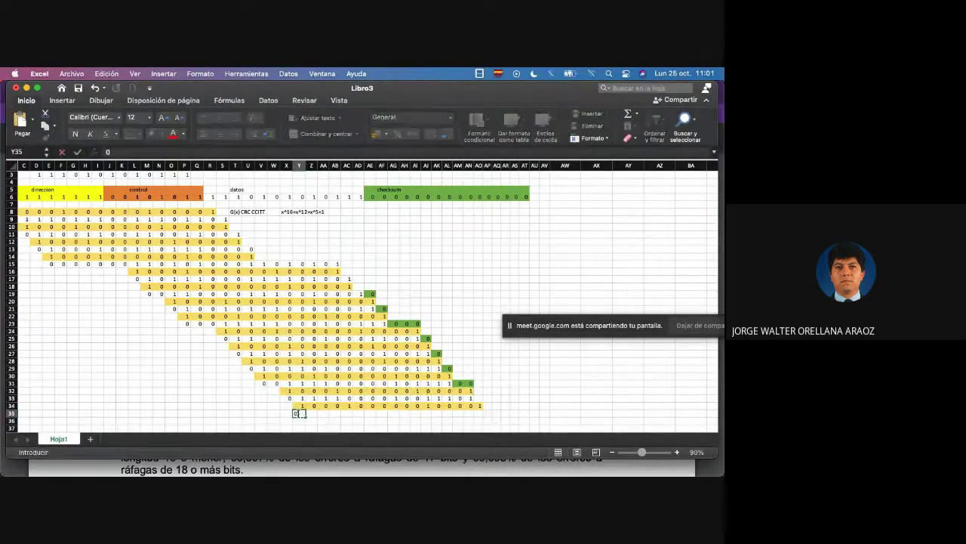
pyautogui.write('1')
pyautogui.press('Tab')
pyautogui.write('1')
pyautogui.press('Tab')
pyautogui.write('1')
pyautogui.press('Tab')
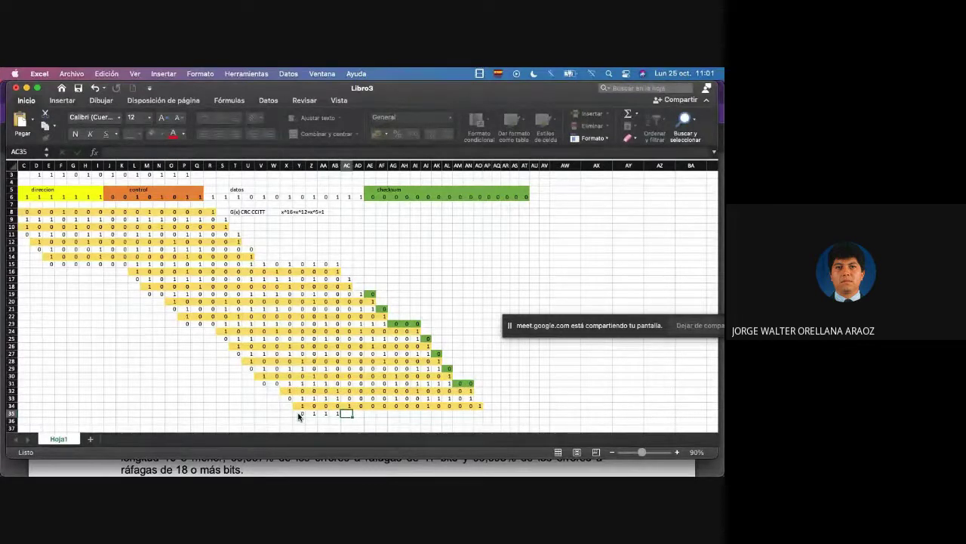
pyautogui.write('1')
pyautogui.press('Tab')
pyautogui.write('0')
pyautogui.press('Tab')
pyautogui.write('0')
pyautogui.press('Tab')
pyautogui.write('0')
pyautogui.press('Tab')
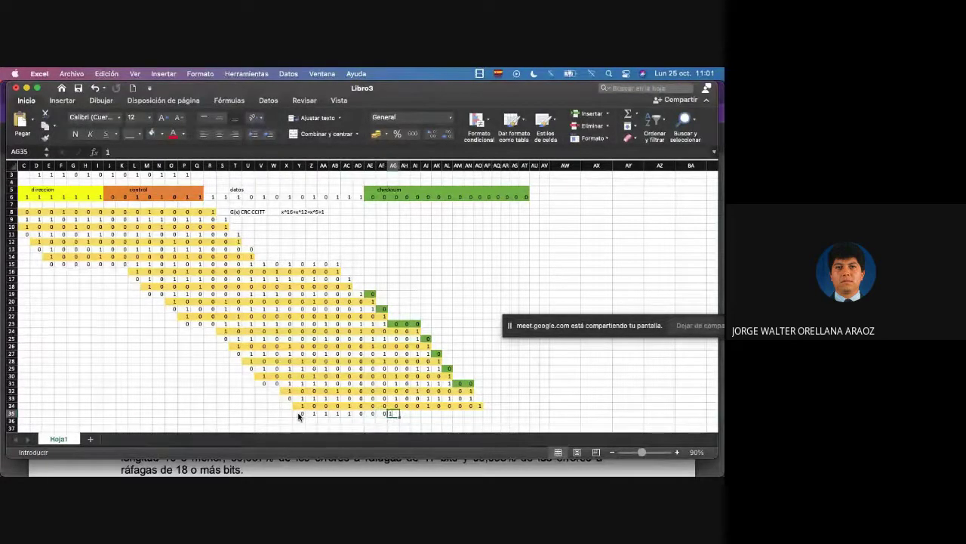
# Step: Complete the XOR result in row 35 with bits 1, 0, 0, 0, 1, 1, 0, 1, 1 across AG35:AO35
pyautogui.write('1')
pyautogui.press('Tab')
pyautogui.write('0')
pyautogui.press('Tab')
pyautogui.write('0')
pyautogui.press('Tab')
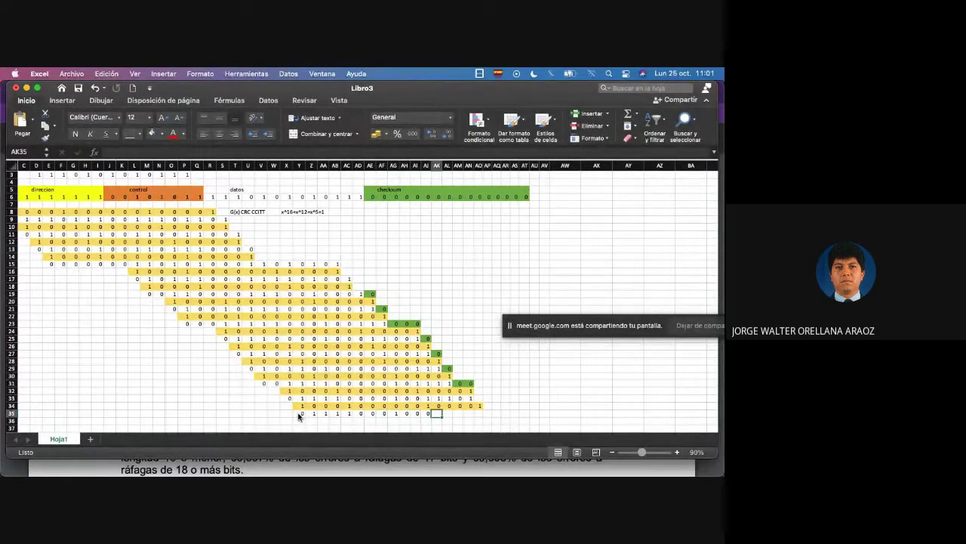
pyautogui.write('1')
pyautogui.press('Tab')
pyautogui.write('1')
pyautogui.press('Tab')
pyautogui.write('0')
pyautogui.press('Tab')
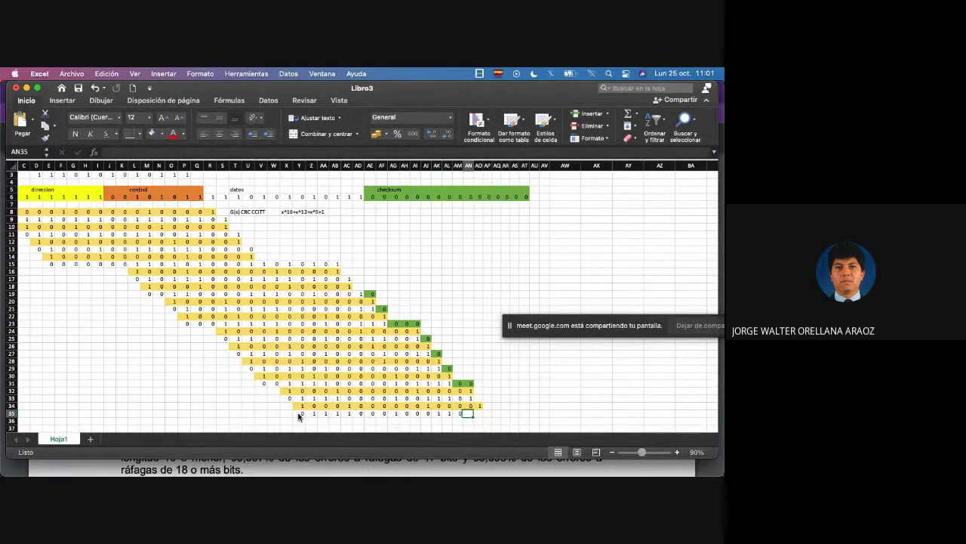
pyautogui.write('1')
pyautogui.press('Tab')
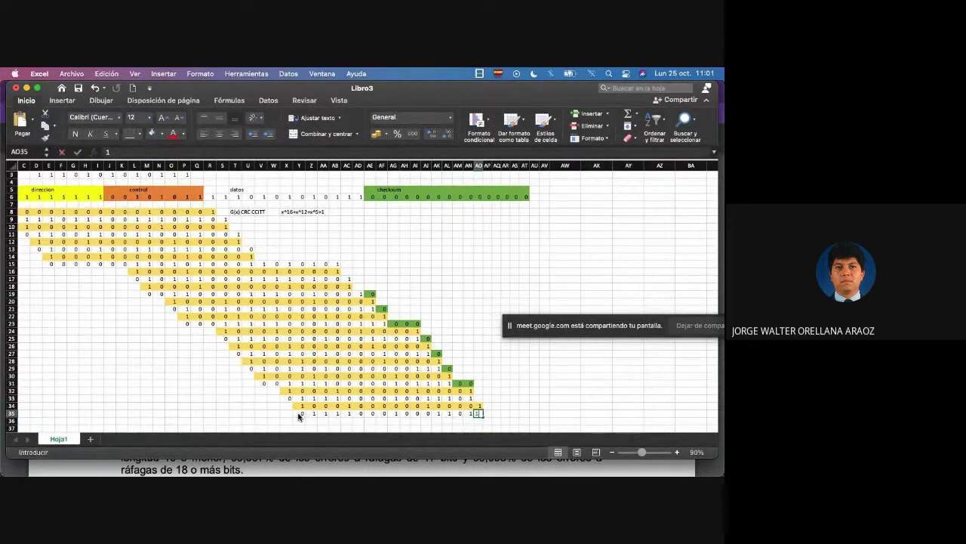
# Step: Copy the green checksum zero from AN31 into AO33 as the next brought-down bit
pyautogui.press('Up')
pyautogui.press('Up')
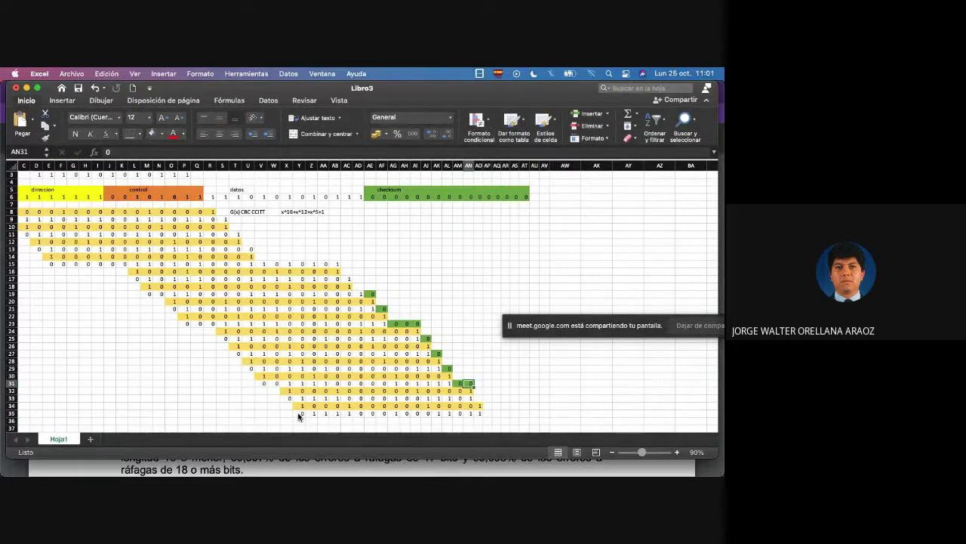
pyautogui.press('super+c')
pyautogui.press('Down')
pyautogui.press('Down')
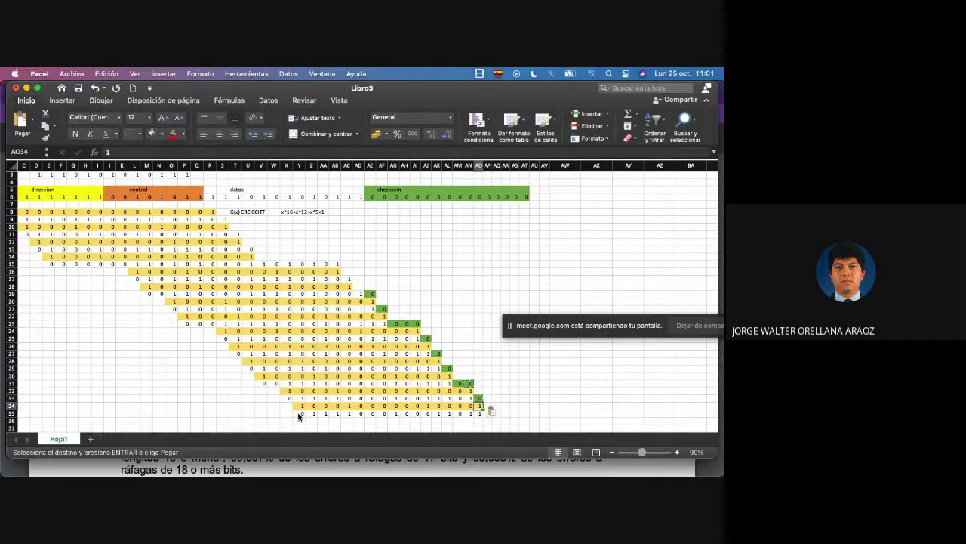
# Step: Copy the yellow 17-bit divisor from Y34:AO34 into row 36, starting at Z36
pyautogui.hotkey('shift', 'Left')
pyautogui.hotkey('shift', 'Left')
pyautogui.hotkey('shift', 'Left')
pyautogui.hotkey('shift', 'Left')
pyautogui.hotkey('shift', 'Left')
pyautogui.hotkey('shift', 'Left')
pyautogui.hotkey('shift', 'Left')
pyautogui.hotkey('shift', 'Left')
pyautogui.hotkey('shift', 'Left')
pyautogui.hotkey('shift', 'Left')
pyautogui.hotkey('shift', 'Left')
pyautogui.hotkey('shift', 'Left')
pyautogui.hotkey('shift', 'Left')
pyautogui.hotkey('shift', 'Left')
pyautogui.hotkey('shift', 'Left')
pyautogui.hotkey('shift', 'Left')
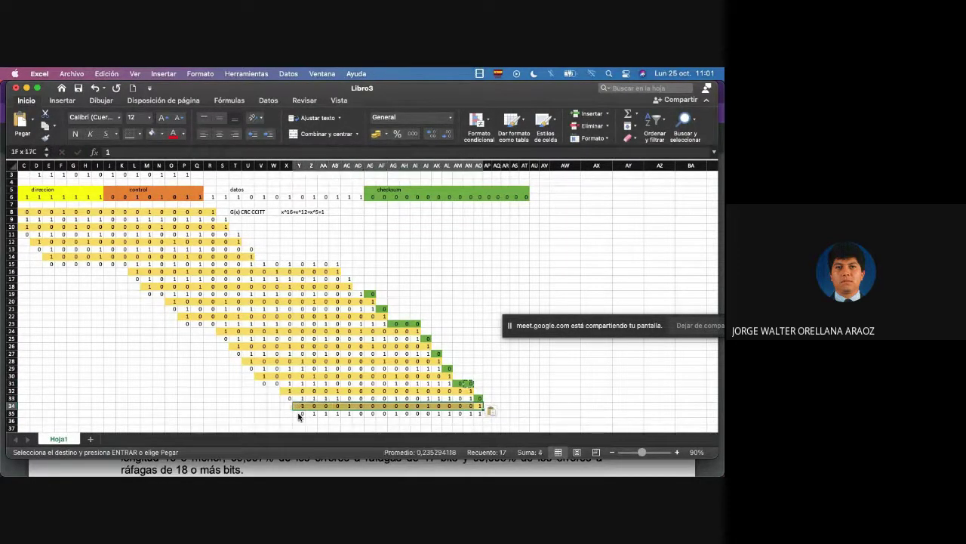
pyautogui.press('super+c')
pyautogui.press('Down')
pyautogui.press('Left')
pyautogui.press('Left')
pyautogui.press('Left')
pyautogui.press('Left')
pyautogui.press('Left')
pyautogui.press('Left')
pyautogui.press('Left')
pyautogui.press('Left')
pyautogui.press('Left')
pyautogui.press('Left')
pyautogui.press('Left')
pyautogui.press('Left')
pyautogui.press('Left')
pyautogui.press('Left')
pyautogui.press('Left')
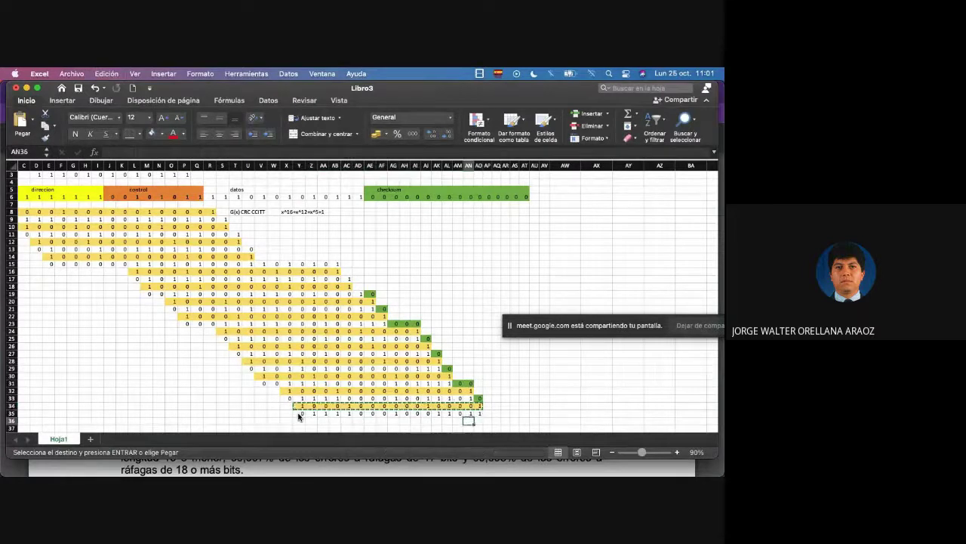
pyautogui.press('super+v')
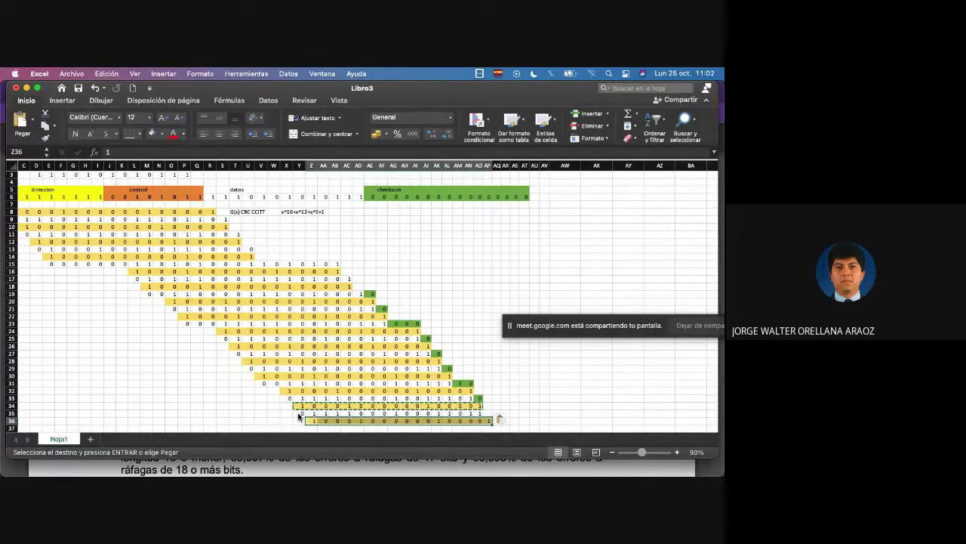
# Step: Enter the XOR bits 0, 1, 1, 1, 1, 0, 0, 1 across Z37:AG37
pyautogui.press('Down')
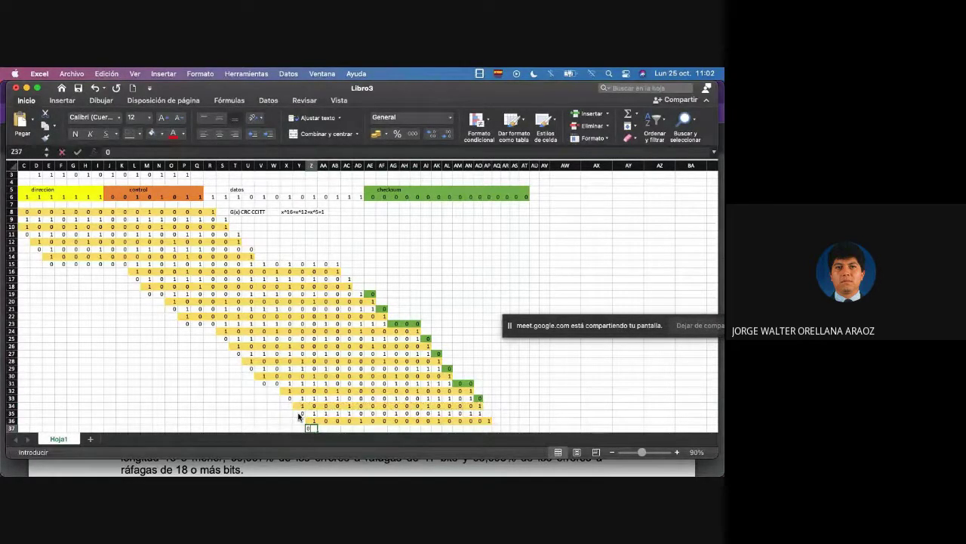
pyautogui.write('0')
pyautogui.press('Right')
pyautogui.write('1')
pyautogui.press('Right')
pyautogui.write('1')
pyautogui.press('Right')
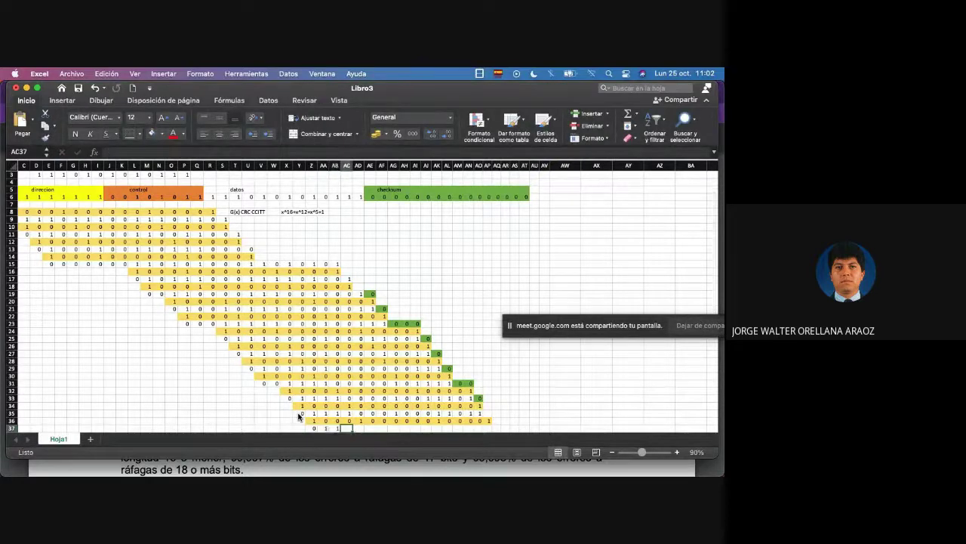
pyautogui.write('1')
pyautogui.press('Right')
pyautogui.write('1')
pyautogui.press('Right')
pyautogui.write('0')
pyautogui.press('Right')
pyautogui.write('0')
pyautogui.press('Right')
pyautogui.write('1')
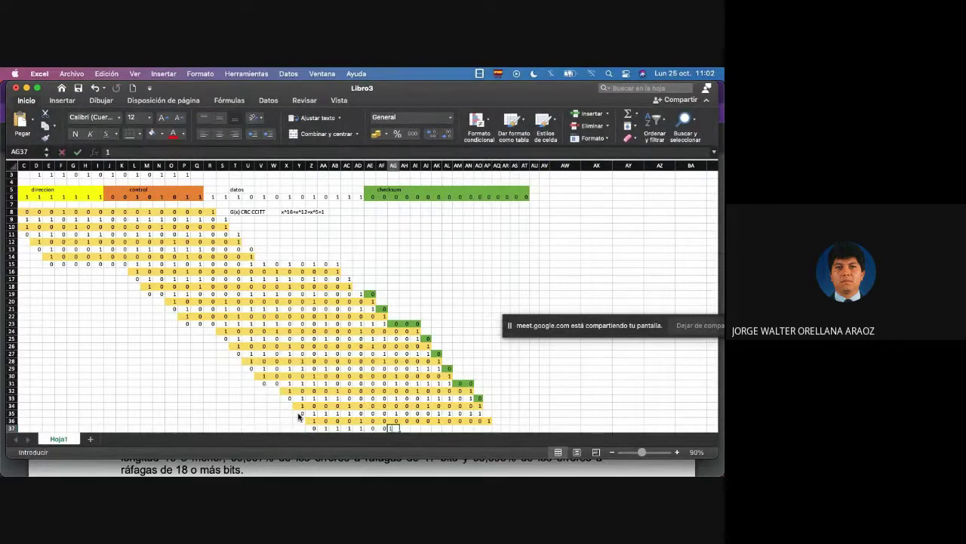
# Step: Complete the XOR result in row 37 with bits 0, 0, 0, 0, 1, 0, 1, 1, 1 across AH37:AP37
pyautogui.press('Right')
pyautogui.write('0')
pyautogui.press('Right')
pyautogui.write('0')
pyautogui.press('Right')
pyautogui.write('0')
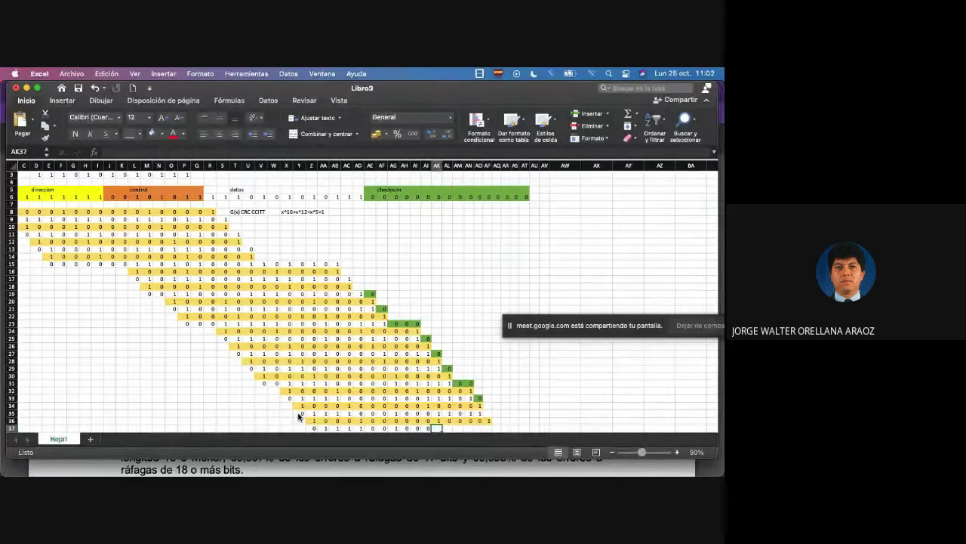
pyautogui.write('0')
pyautogui.press('Right')
pyautogui.write('1')
pyautogui.press('Right')
pyautogui.write('0')
pyautogui.press('Right')
pyautogui.write('1')
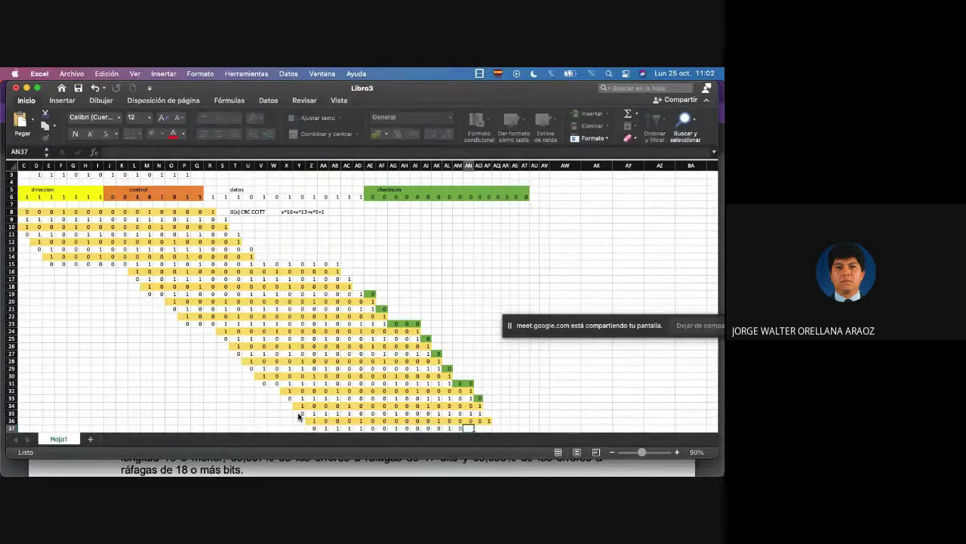
pyautogui.press('Right')
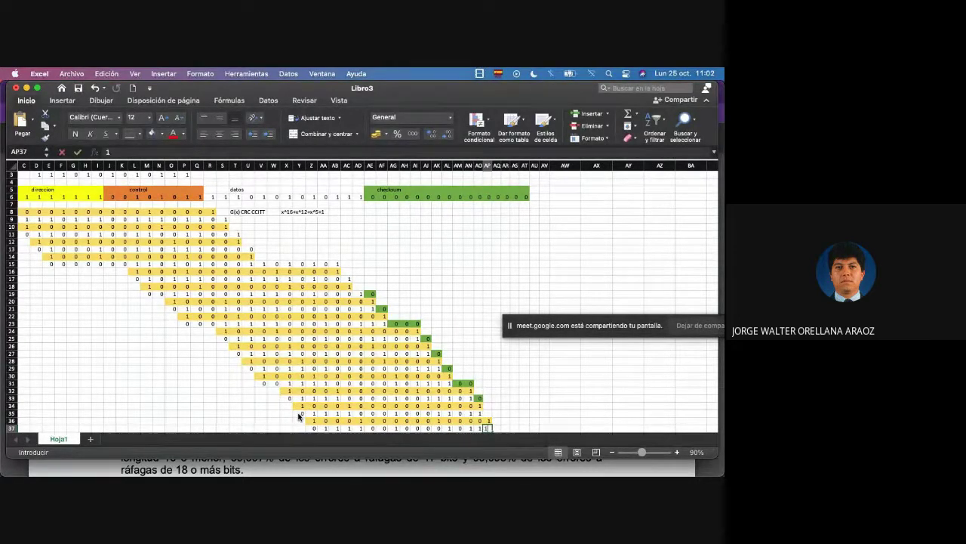
# Step: Copy the green checksum zero from AO33 into AP35 as the next brought-down bit
pyautogui.press('Up')
pyautogui.press('Up')
pyautogui.press('Left')
pyautogui.press('super+c')
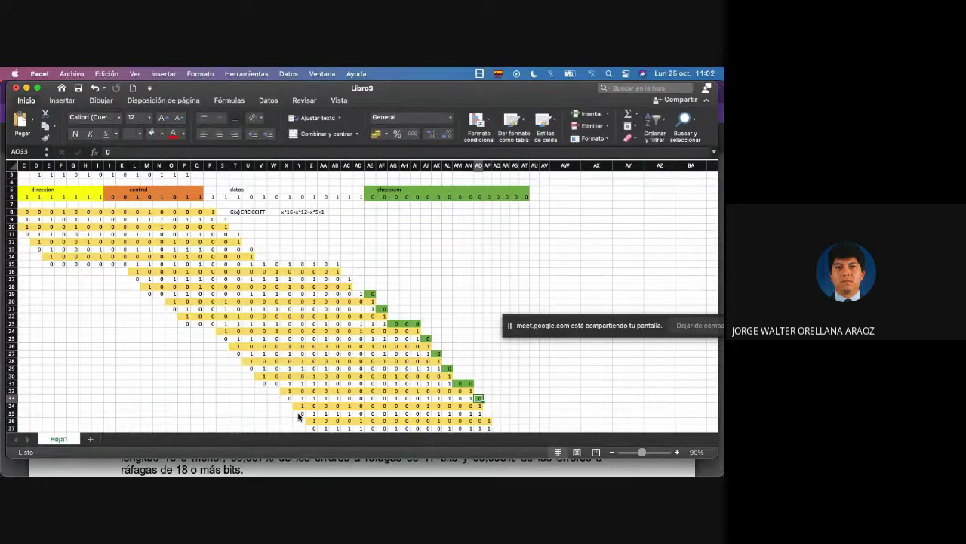
pyautogui.press('Right')
pyautogui.press('Down')
pyautogui.press('Down')
pyautogui.press('Down')
pyautogui.press('Down')
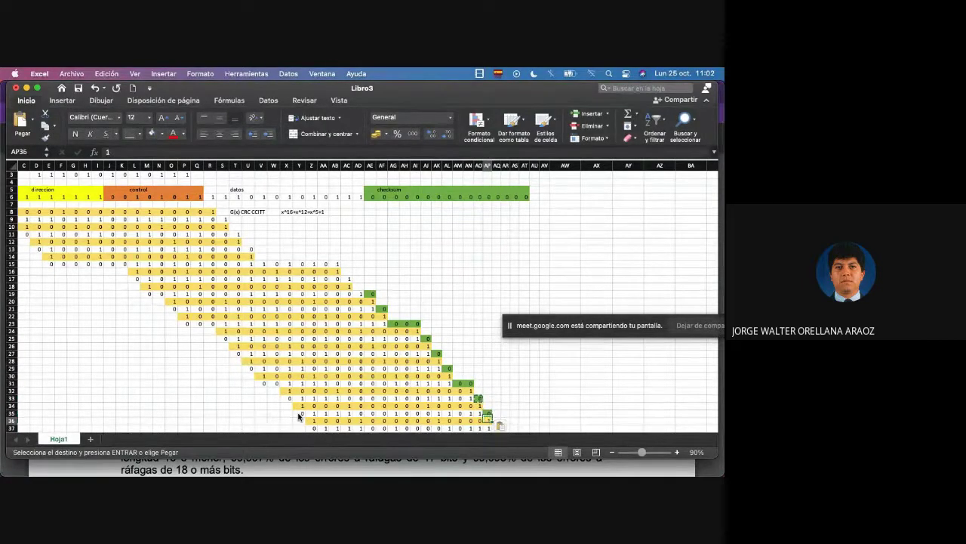
# Step: Copy the yellow 17-bit divisor from Z36:AP36 into row 38, starting at AA38
pyautogui.press('Down')
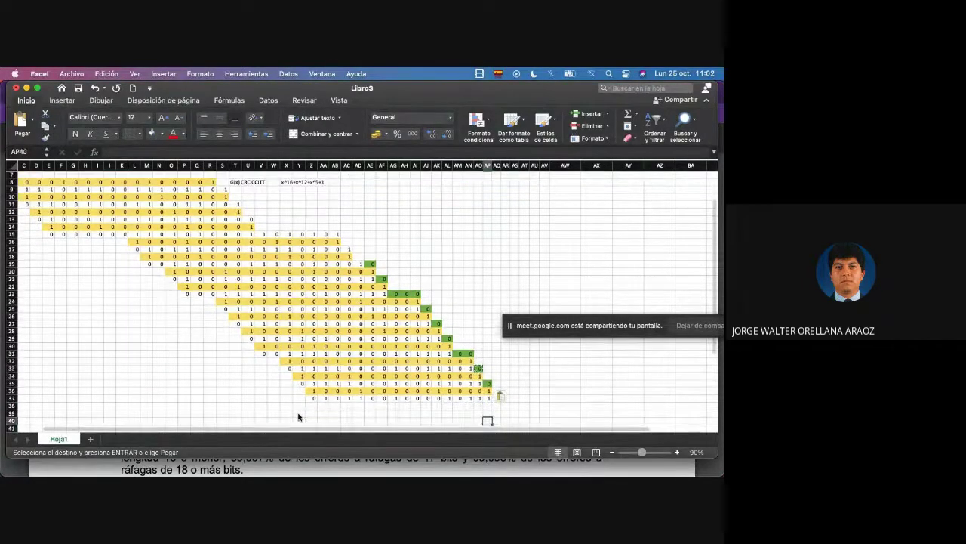
pyautogui.press('Up')
pyautogui.hotkey('shift', 'Left')
pyautogui.hotkey('shift', 'Left')
pyautogui.hotkey('shift', 'Left')
pyautogui.hotkey('shift', 'Left')
pyautogui.hotkey('shift', 'Left')
pyautogui.hotkey('shift', 'Left')
pyautogui.hotkey('shift', 'Left')
pyautogui.hotkey('shift', 'Left')
pyautogui.hotkey('shift', 'Left')
pyautogui.hotkey('shift', 'Left')
pyautogui.hotkey('shift', 'Left')
pyautogui.hotkey('shift', 'Left')
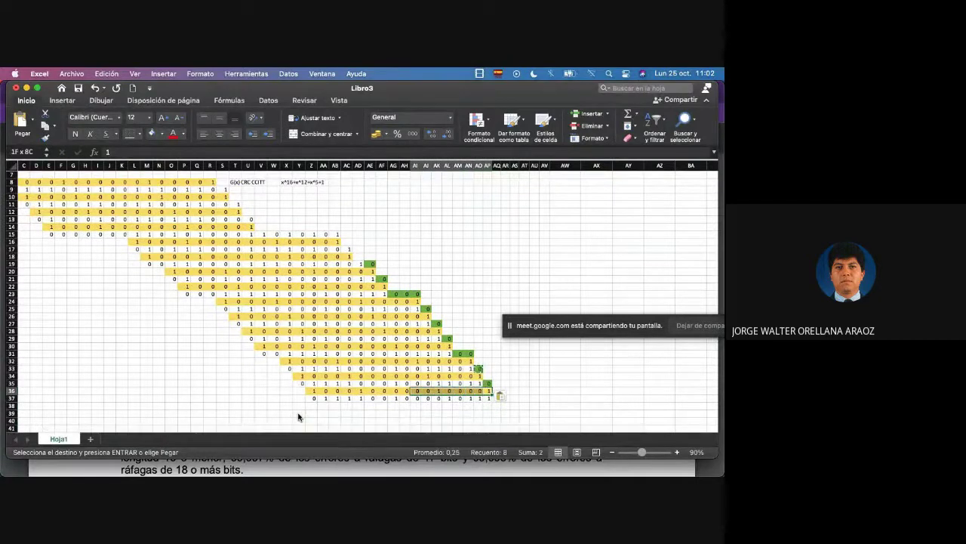
pyautogui.hotkey('shift', 'Left')
pyautogui.hotkey('shift', 'Left')
pyautogui.hotkey('shift', 'Left')
pyautogui.hotkey('shift', 'Left')
pyautogui.hotkey('shift', 'Left')
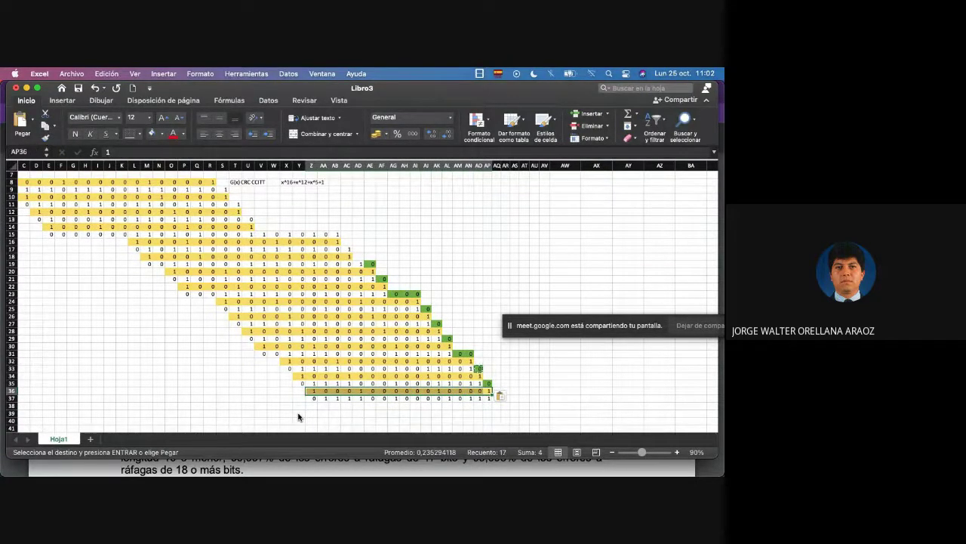
pyautogui.press('super+c')
pyautogui.press('Down')
pyautogui.press('Down')
pyautogui.press('Left')
pyautogui.press('Left')
pyautogui.press('Left')
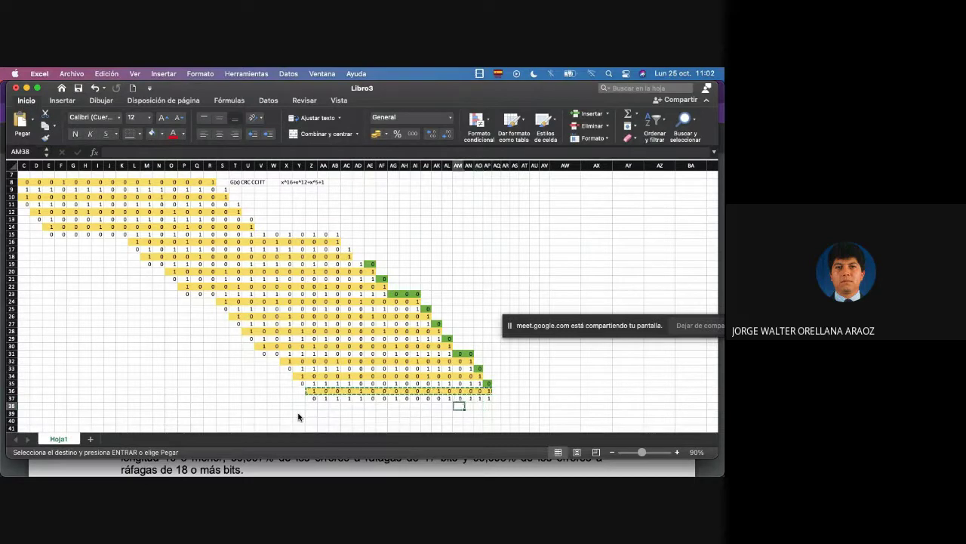
pyautogui.press('Left')
pyautogui.press('Left')
pyautogui.press('Left')
pyautogui.press('Left')
pyautogui.press('Left')
pyautogui.press('Left')
pyautogui.press('Left')
pyautogui.press('Left')
pyautogui.press('Left')
pyautogui.press('Left')
pyautogui.press('Left')
pyautogui.press('Left')
pyautogui.press('super+v')
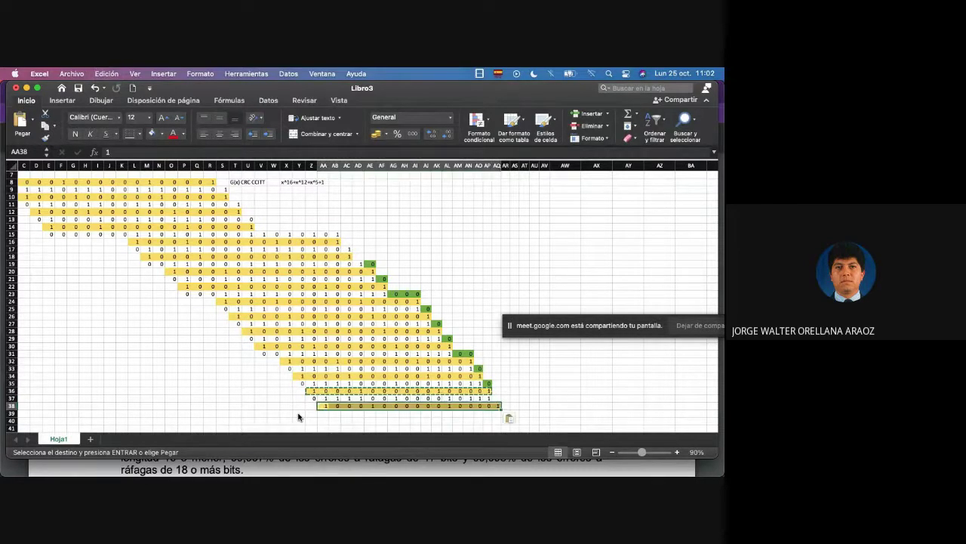
# Step: Enter the first XOR bits of row 39, 0, 1, 1, 1, 1, across AA39:AE39
pyautogui.press('Down')
pyautogui.write('0')
pyautogui.press('Tab')
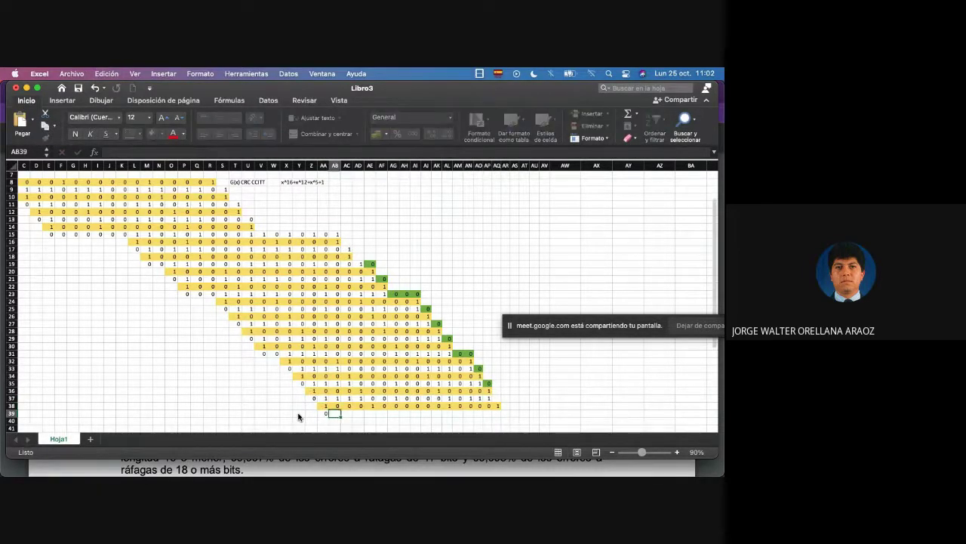
pyautogui.write('1')
pyautogui.press('Tab')
pyautogui.write('1')
pyautogui.press('Tab')
pyautogui.write('1')
pyautogui.press('Tab')
pyautogui.write('1')
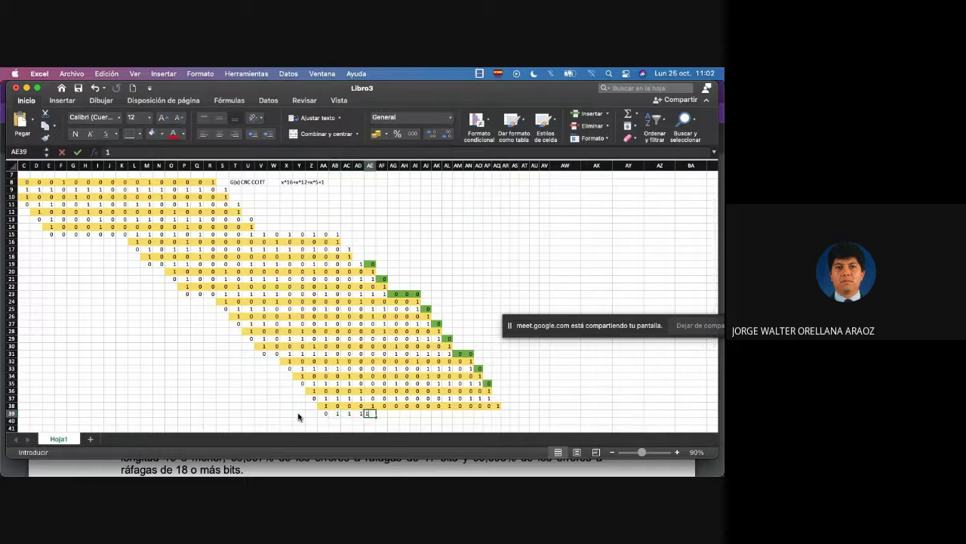
pyautogui.press('Tab')
# Step: Complete the XOR result in row 39 with bits 0, 1, 0, 0, 0, 0, 0, 0, 1, 1, 1, 1 across AF39:AQ39
pyautogui.write('0\t1\t0\t0\t0\t0\t')
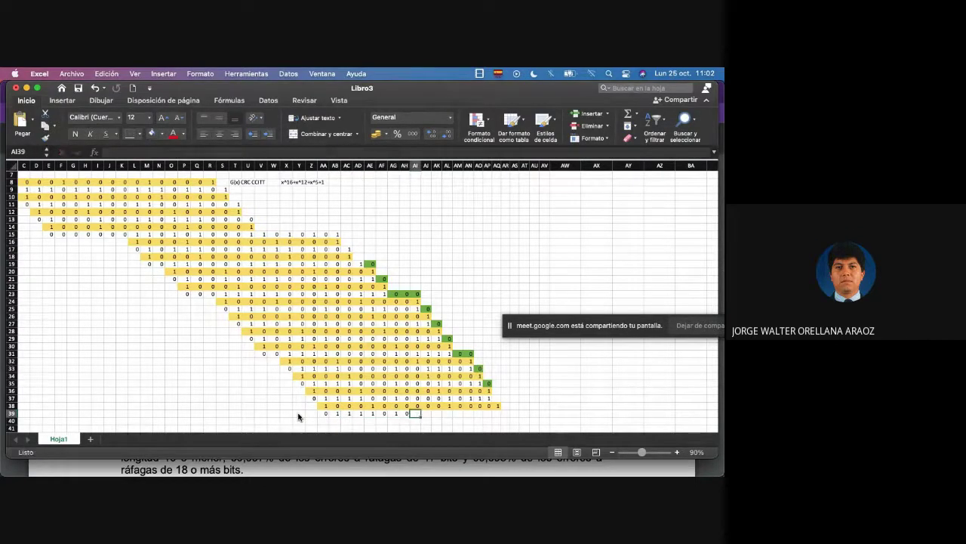
pyautogui.write('0')
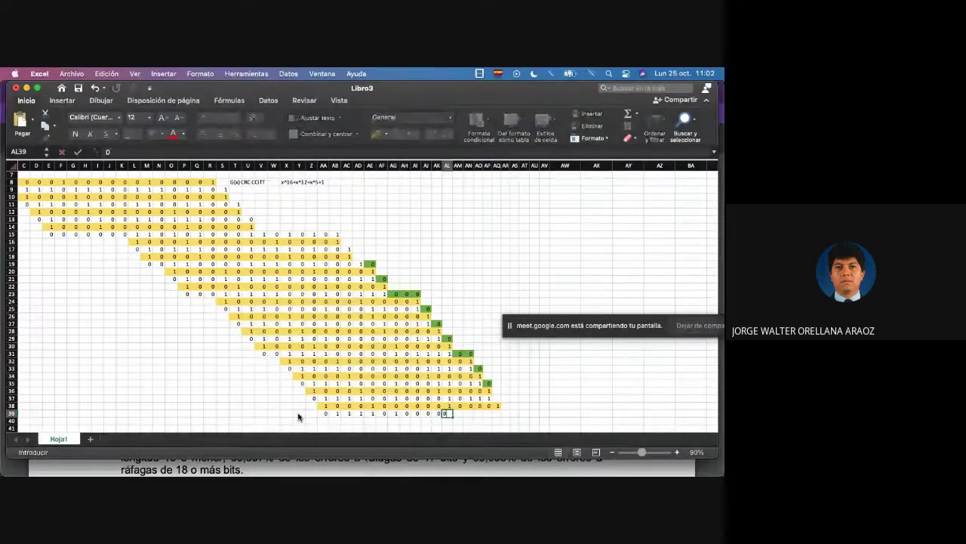
pyautogui.press('Tab')
pyautogui.write('0')
pyautogui.press('Tab')
pyautogui.write('1\t1\t1\t1')
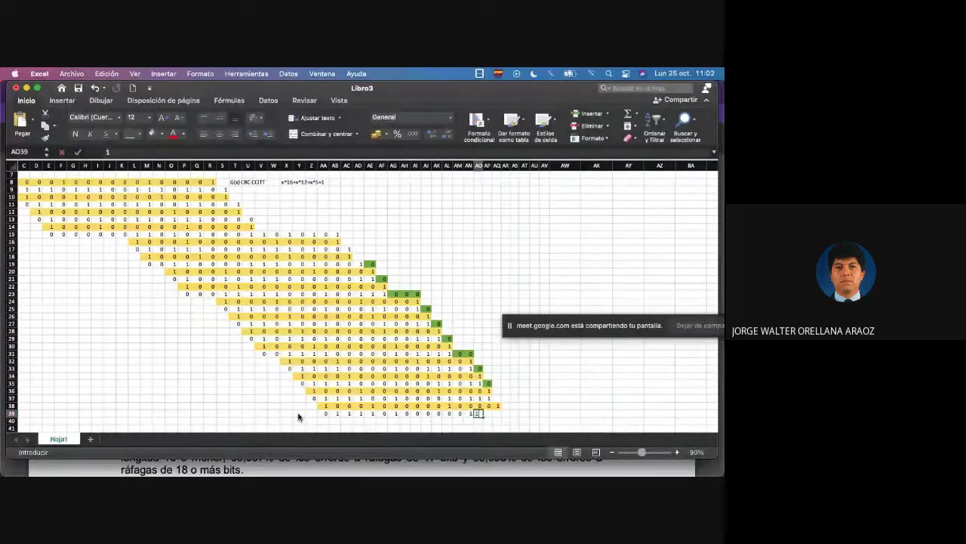
# Step: Copy the green checksum zero from AP35 into AQ37 as the next brought-down bit
pyautogui.press('Up')
pyautogui.press('Up')
pyautogui.press('Up')
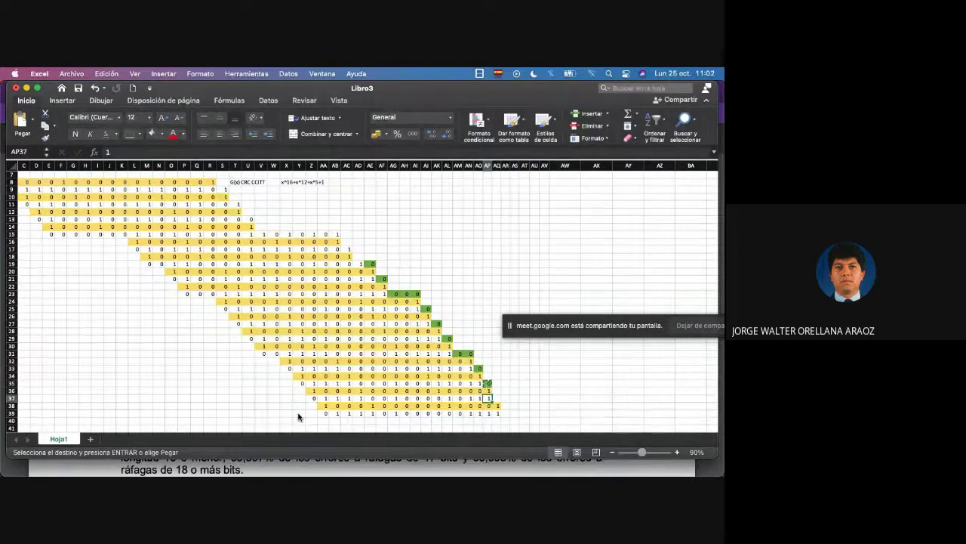
pyautogui.press('Right')
pyautogui.press('Down')
pyautogui.press('Down')
pyautogui.press('super+v')
# Step: Copy the yellow 17-bit divisor from AA38:AQ38 into row 40, starting at AB40
pyautogui.hotkey('shift', 'Left')
pyautogui.hotkey('shift', 'Left')
pyautogui.hotkey('shift', 'Left')
pyautogui.hotkey('shift', 'Left')
pyautogui.hotkey('shift', 'Left')
pyautogui.hotkey('shift', 'Left')
pyautogui.hotkey('shift', 'Left')
pyautogui.hotkey('shift', 'Left')
pyautogui.hotkey('shift', 'Left')
pyautogui.hotkey('shift', 'Left')
pyautogui.hotkey('shift', 'Left')
pyautogui.hotkey('shift', 'Left')
pyautogui.hotkey('shift', 'Left')
pyautogui.hotkey('shift', 'Left')
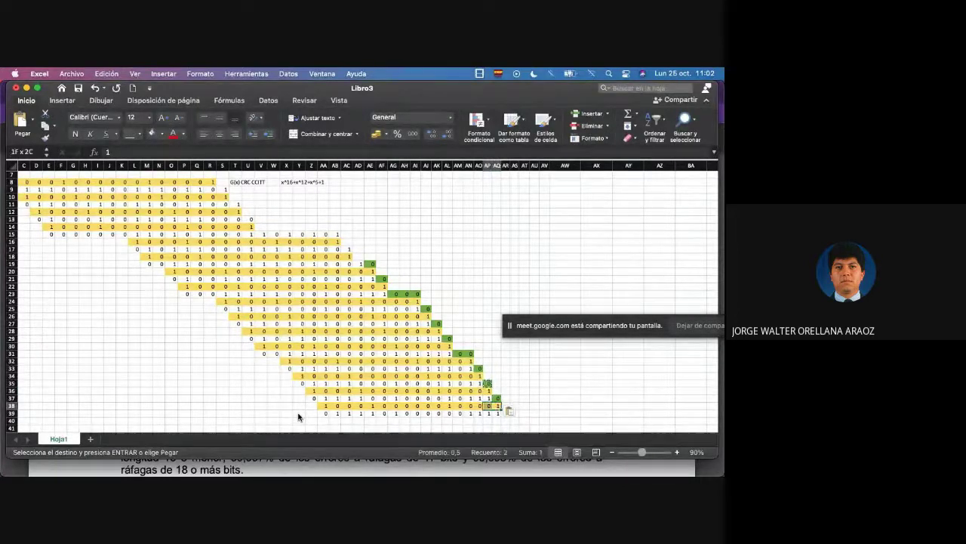
pyautogui.hotkey('shift', 'Left')
pyautogui.hotkey('shift', 'Left')
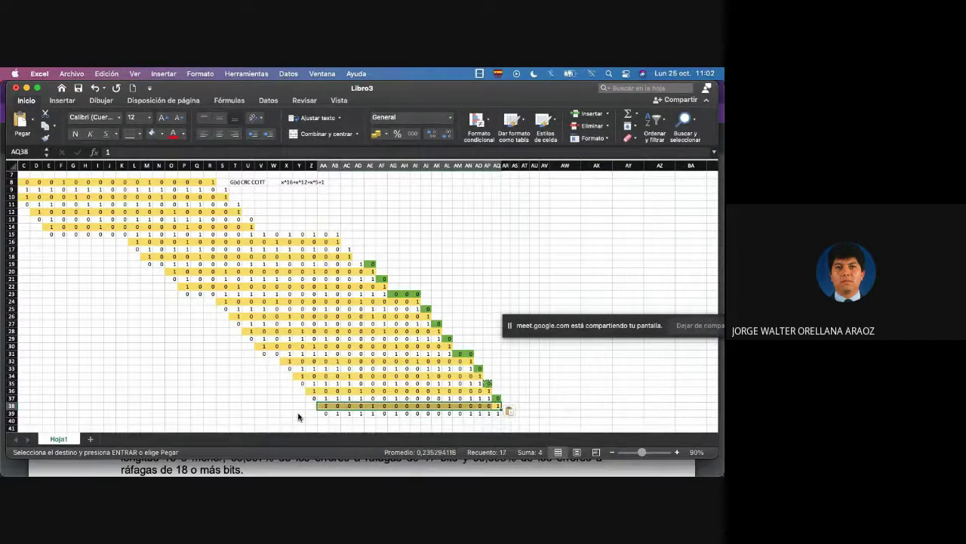
pyautogui.press('super+c')
pyautogui.press('Down')
pyautogui.press('Left')
pyautogui.press('Left')
pyautogui.press('Left')
pyautogui.press('Left')
pyautogui.press('Left')
pyautogui.press('Left')
pyautogui.press('Left')
pyautogui.press('Left')
pyautogui.press('Left')
pyautogui.press('Left')
pyautogui.press('Left')
pyautogui.press('Left')
pyautogui.press('Left')
pyautogui.press('Left')
pyautogui.press('Left')
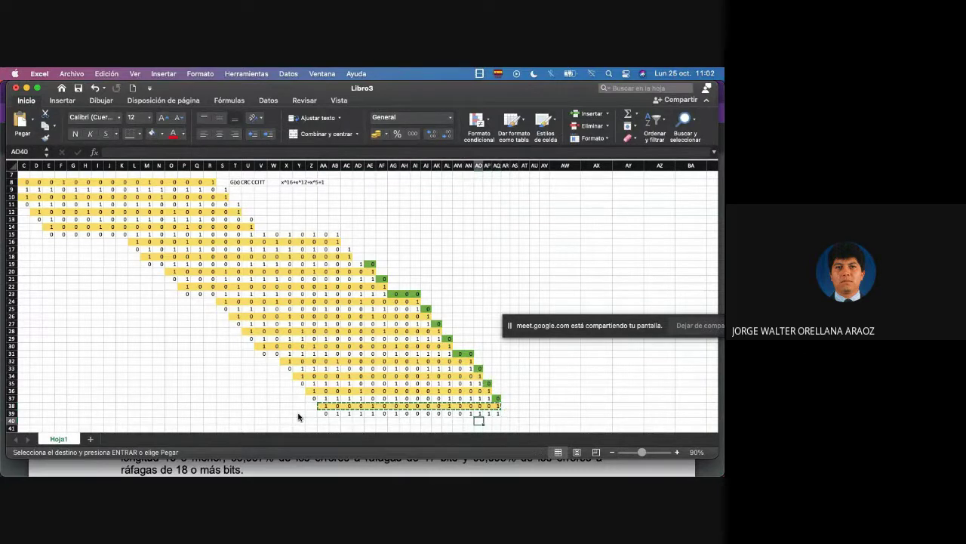
pyautogui.press('super+v')
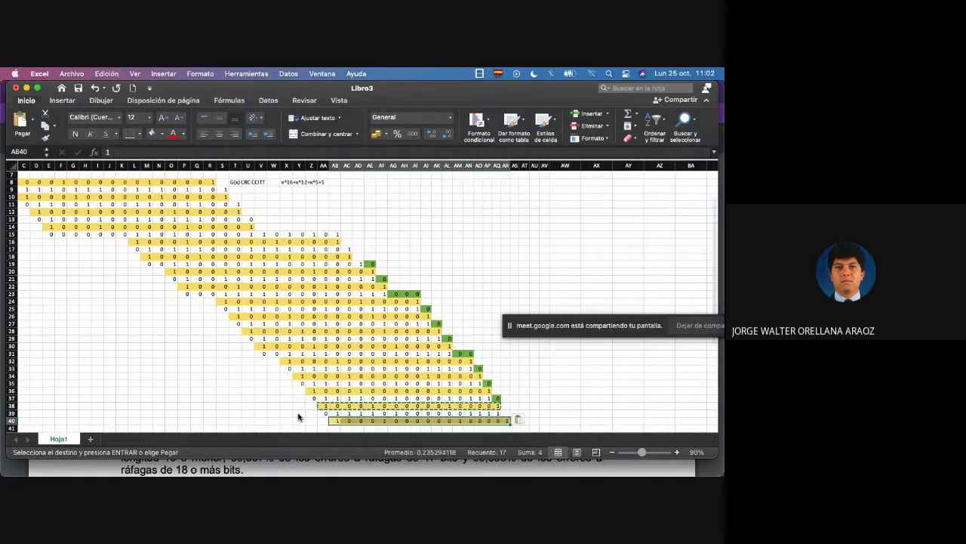
# Step: Enter the first XOR bits of row 41, 0, 1, 1, 1, 1, 1, across AB41:AG41
pyautogui.press('Down')
pyautogui.press('Down')
pyautogui.press('Down')
pyautogui.press('Down')
pyautogui.press('Down')
pyautogui.press('Up')
pyautogui.press('Up')
pyautogui.press('Up')
pyautogui.press('Up')
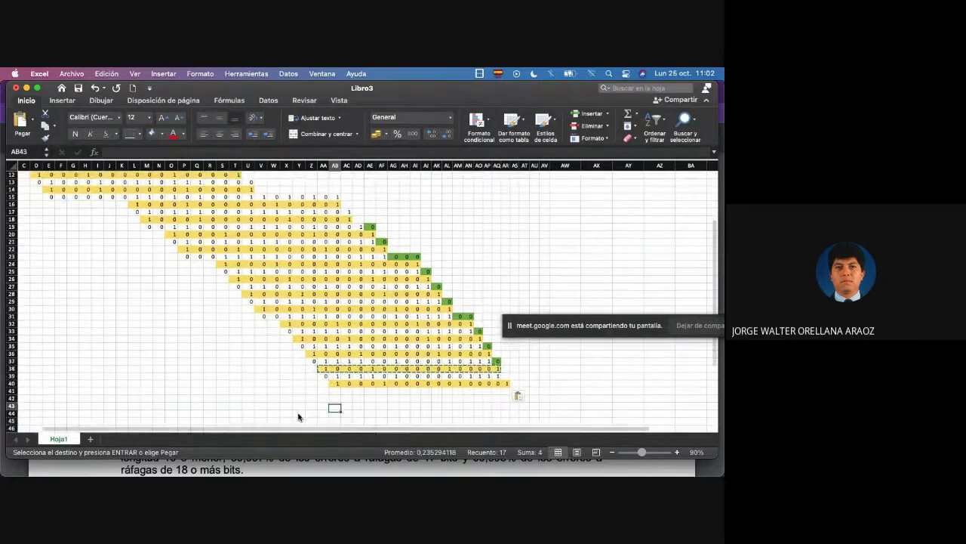
pyautogui.write('0')
pyautogui.press('Right')
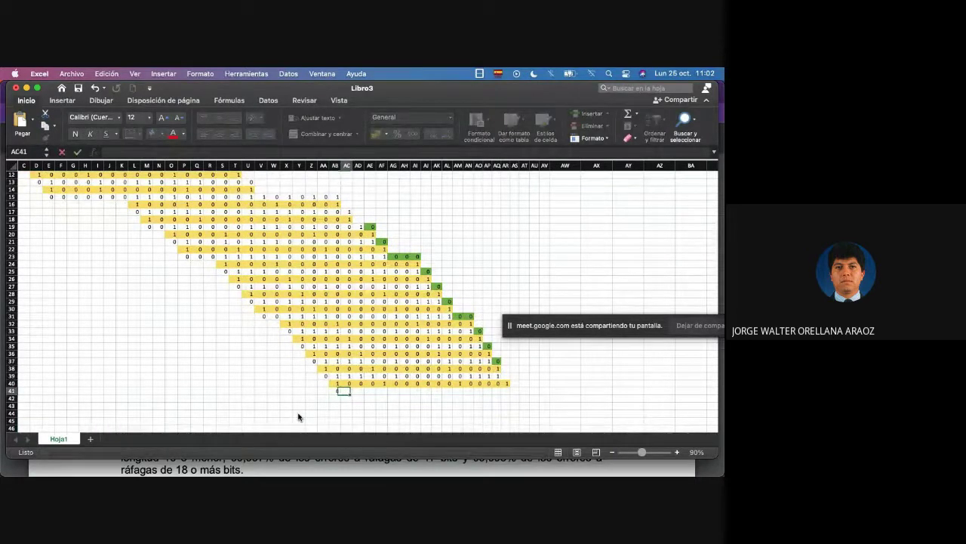
pyautogui.write('1')
pyautogui.press('Right')
pyautogui.write('1')
pyautogui.press('Right')
pyautogui.write('1')
pyautogui.press('Right')
pyautogui.write('1')
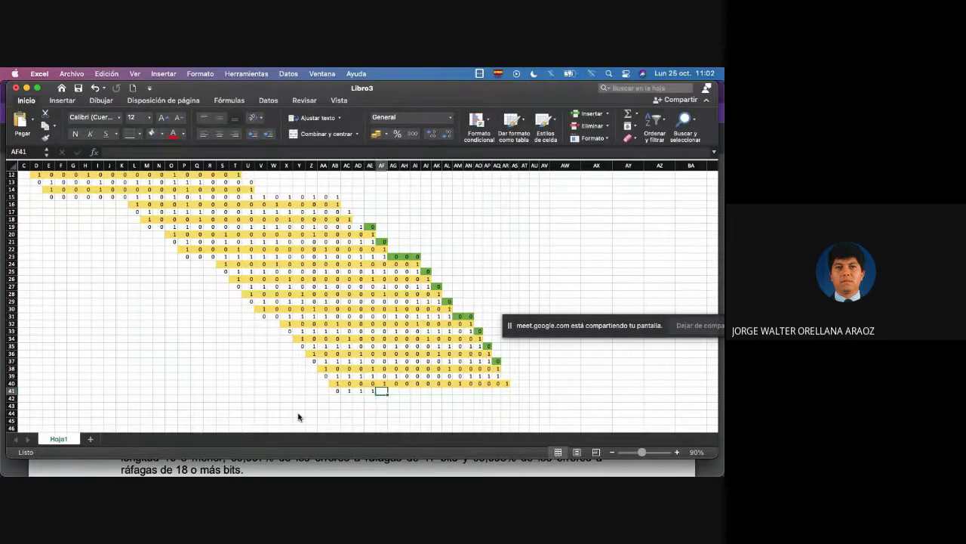
pyautogui.press('Right')
pyautogui.write('1')
pyautogui.press('Right')
# Step: Complete the XOR result in row 41 with bits 0, 0, 0, 0, 0, 1, 1, 1, 1, 1, 1 across AH41:AR41
pyautogui.press('0')
pyautogui.press('Right')
pyautogui.press('0')
pyautogui.press('Right')
pyautogui.press('0')
pyautogui.press('Right')
pyautogui.press('0')
pyautogui.press('Right')
pyautogui.press('0')
pyautogui.press('Right')
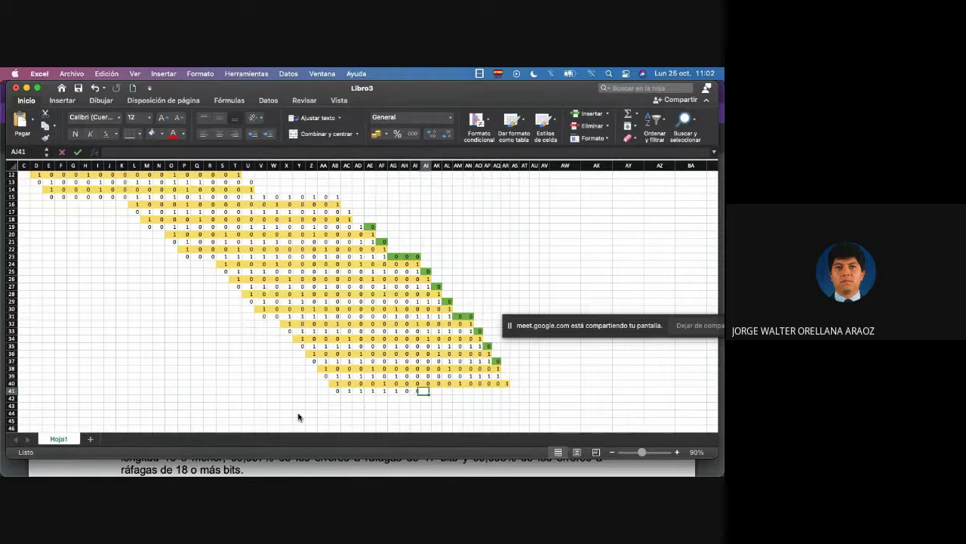
pyautogui.write('1')
pyautogui.press('Right')
pyautogui.write('1')
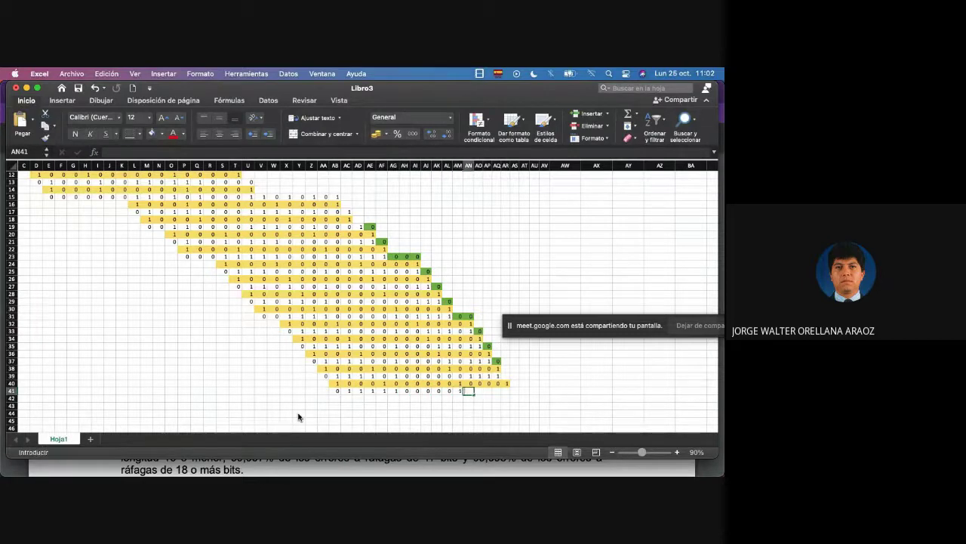
pyautogui.press('Right')
pyautogui.write('1')
pyautogui.press('Right')
pyautogui.write('1')
pyautogui.press('Right')
pyautogui.write('1')
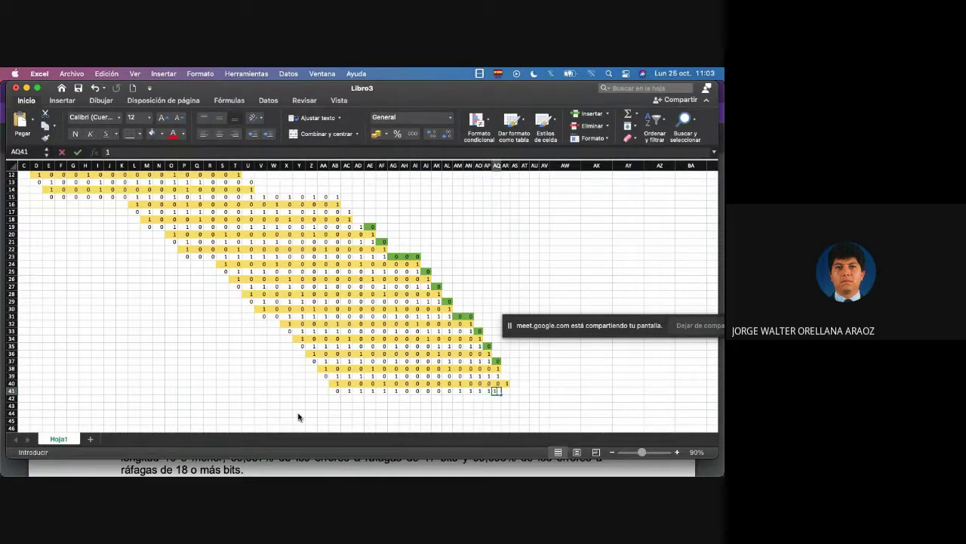
pyautogui.press('Right')
# Step: Copy the green checksum zero from AQ37 into AR39 as the next brought-down bit
pyautogui.press('Up')
pyautogui.press('Up')
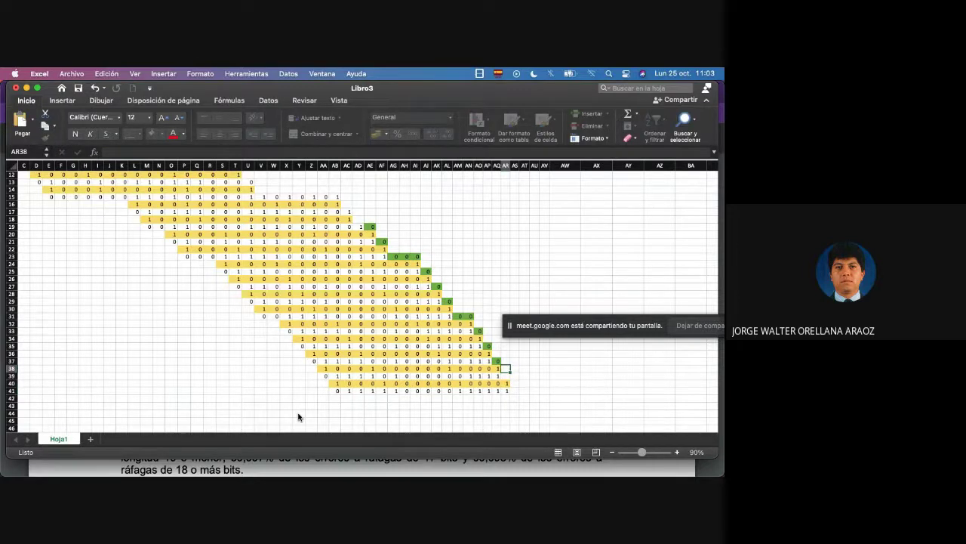
pyautogui.press('Up')
pyautogui.press('Left')
pyautogui.press('super+c')
pyautogui.press('Down')
pyautogui.press('Down')
pyautogui.press('Right')
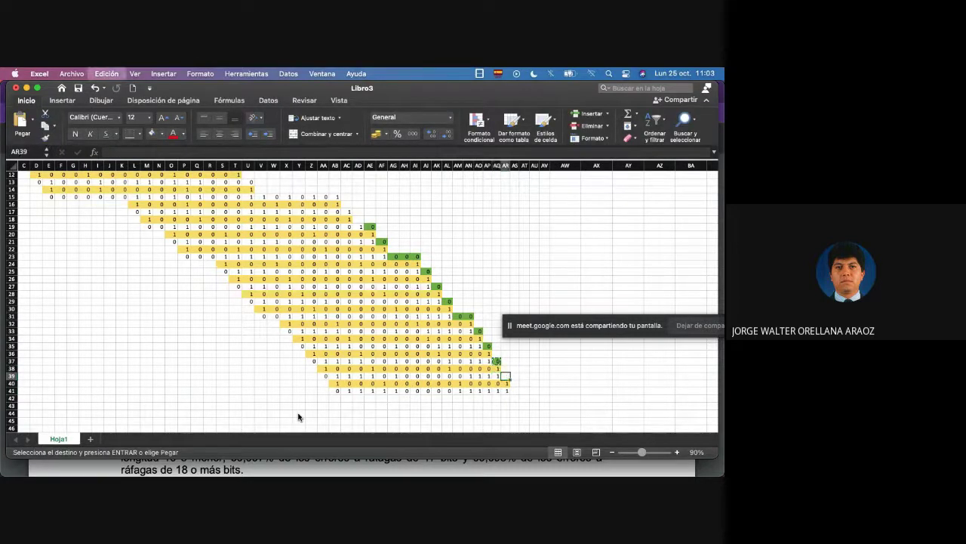
# Step: Copy the yellow 17-bit divisor from AB40:AR40 into row 42, starting at AC42
pyautogui.press('Down')
pyautogui.hotkey('shift', 'Left')
pyautogui.hotkey('shift', 'Left')
pyautogui.hotkey('shift', 'Left')
pyautogui.hotkey('shift', 'Left')
pyautogui.hotkey('shift', 'Left')
pyautogui.hotkey('shift', 'Left')
pyautogui.hotkey('shift', 'Left')
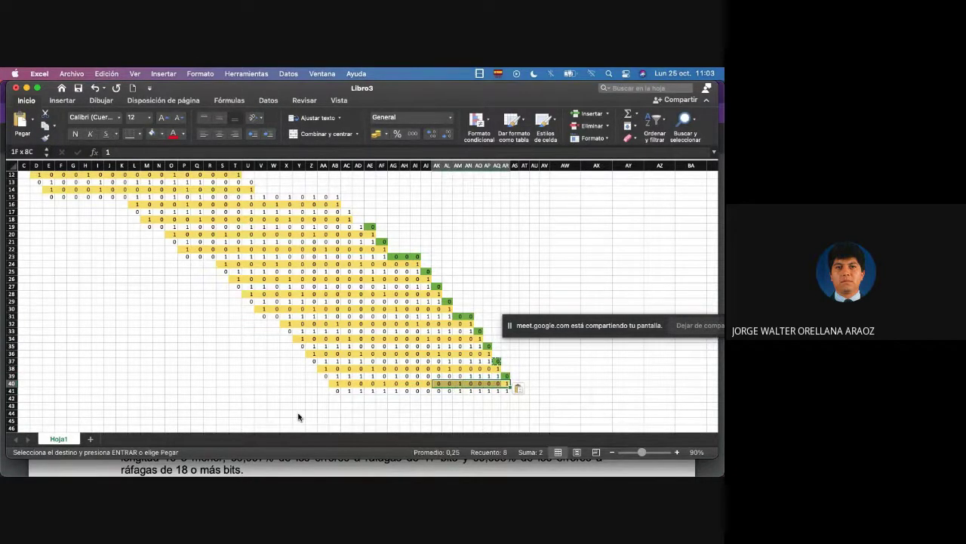
pyautogui.hotkey('shift', 'Left')
pyautogui.hotkey('shift', 'Left')
pyautogui.hotkey('shift', 'Left')
pyautogui.hotkey('shift', 'Left')
pyautogui.hotkey('shift', 'Left')
pyautogui.hotkey('shift', 'Left')
pyautogui.hotkey('shift', 'Left')
pyautogui.hotkey('shift', 'Left')
pyautogui.hotkey('shift', 'Left')
pyautogui.press('super+c')
pyautogui.press('Down')
pyautogui.press('Down')
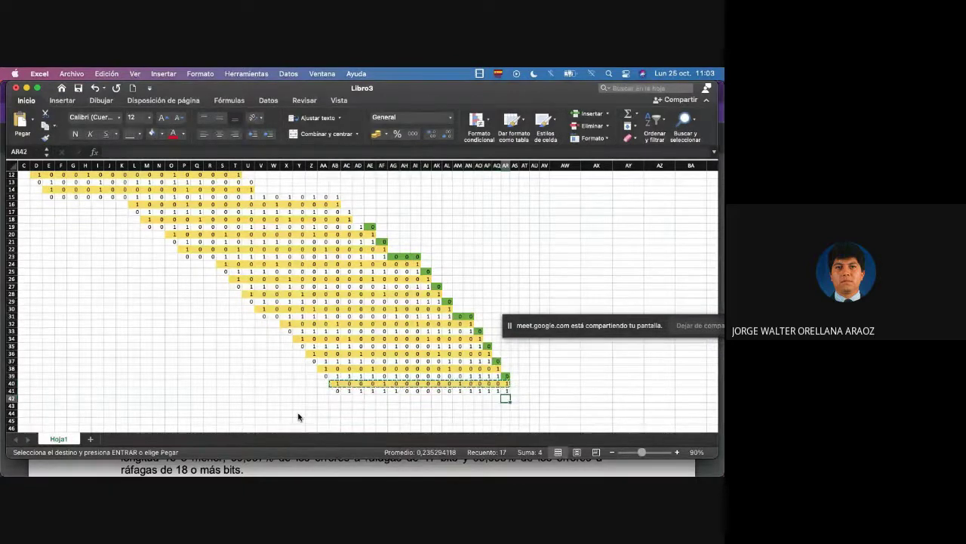
pyautogui.press('Left')
pyautogui.press('Left')
pyautogui.press('Left')
pyautogui.press('Left')
pyautogui.press('Left')
pyautogui.press('Left')
pyautogui.press('Left')
pyautogui.press('Left')
pyautogui.press('Left')
pyautogui.press('Left')
pyautogui.press('Left')
pyautogui.press('Left')
pyautogui.press('Left')
pyautogui.press('Left')
pyautogui.press('Left')
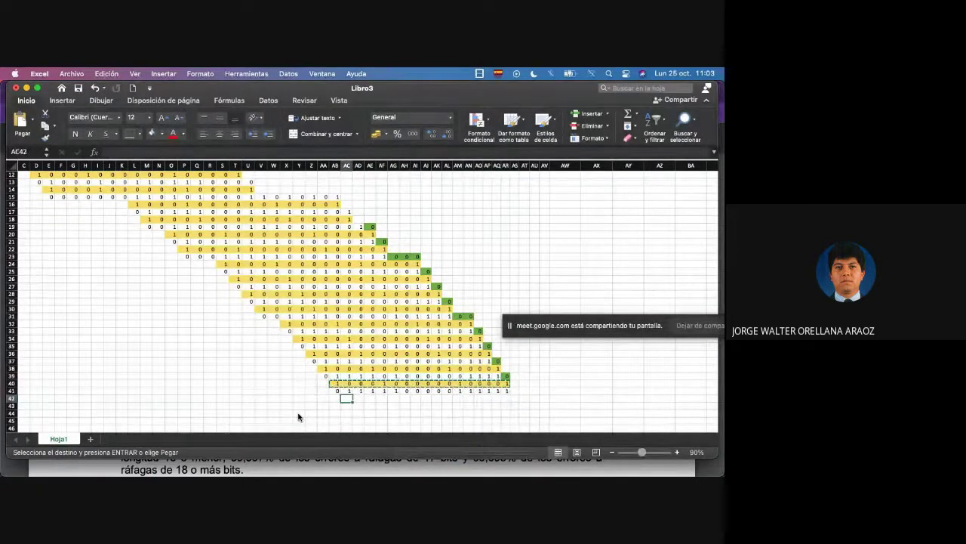
pyautogui.press('super+v')
# Step: Enter the first XOR bits of row 43, 0, 1, 1, 1, 0, 0, 0, 0, 0, 0, 1, across AC43:AM43
pyautogui.press('Down')
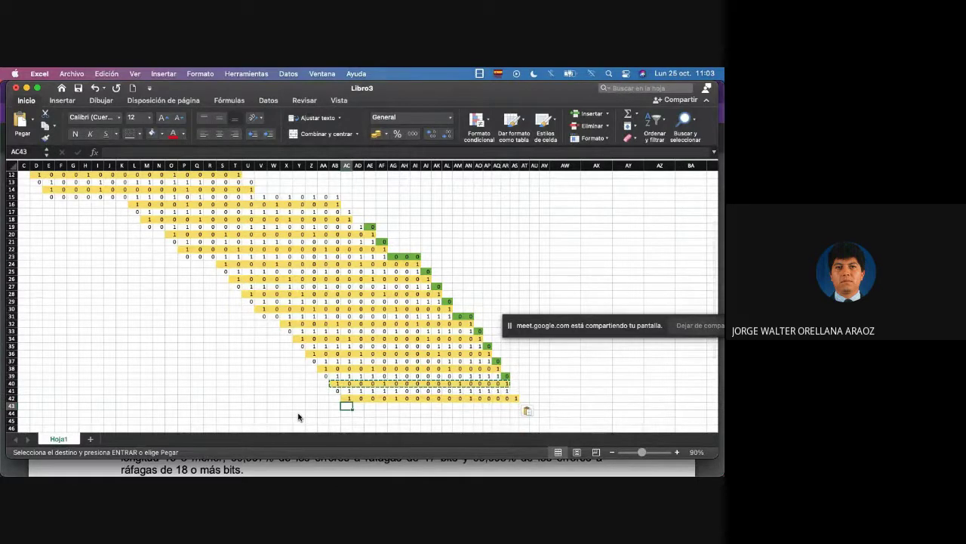
pyautogui.write('0')
pyautogui.press('Right')
pyautogui.write('1')
pyautogui.press('Right')
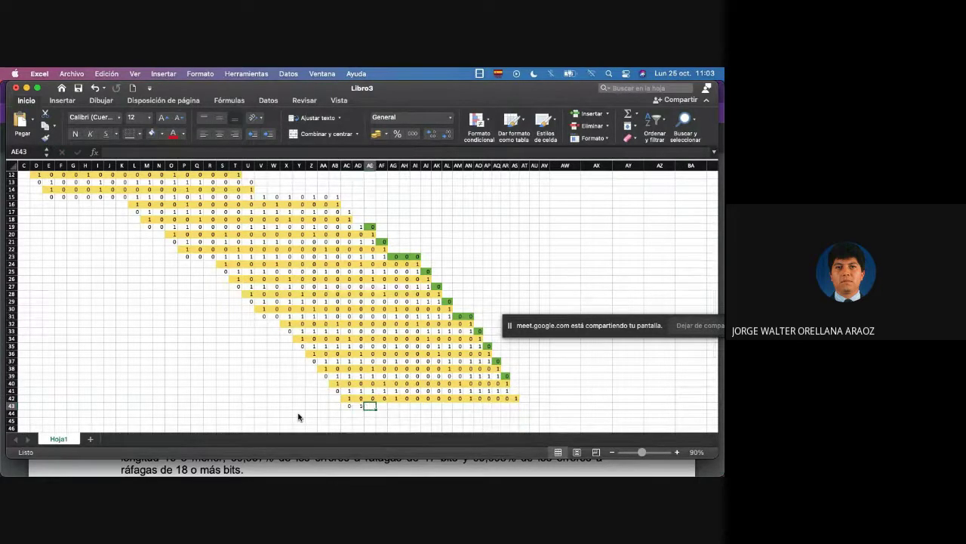
pyautogui.write('1')
pyautogui.press('Right')
pyautogui.press('1')
pyautogui.press('Right')
pyautogui.press('0')
pyautogui.press('Right')
pyautogui.press('0')
pyautogui.press('Right')
pyautogui.press('0')
pyautogui.press('Right')
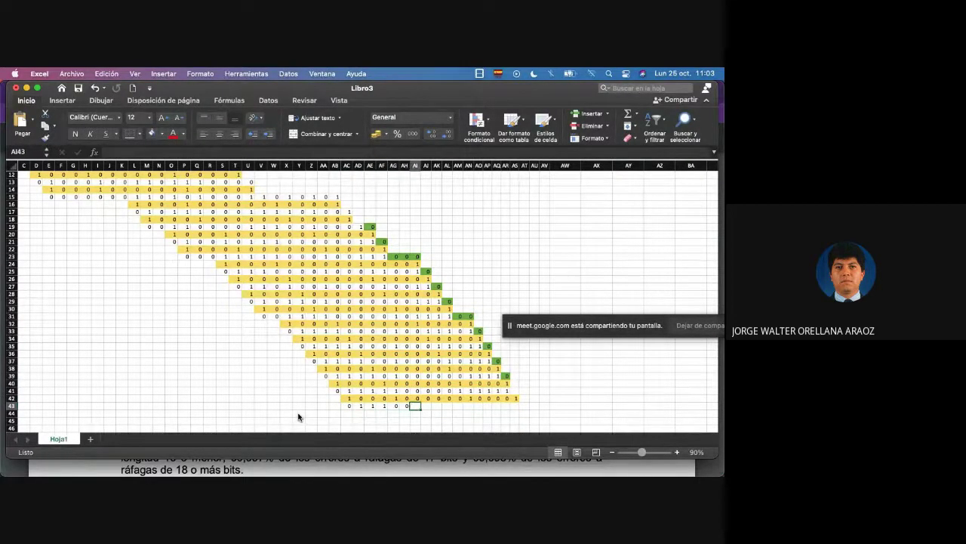
pyautogui.press('0')
pyautogui.press('Right')
pyautogui.write('0')
pyautogui.press('Right')
pyautogui.write('0')
pyautogui.press('Right')
pyautogui.write('1')
pyautogui.press('Right')
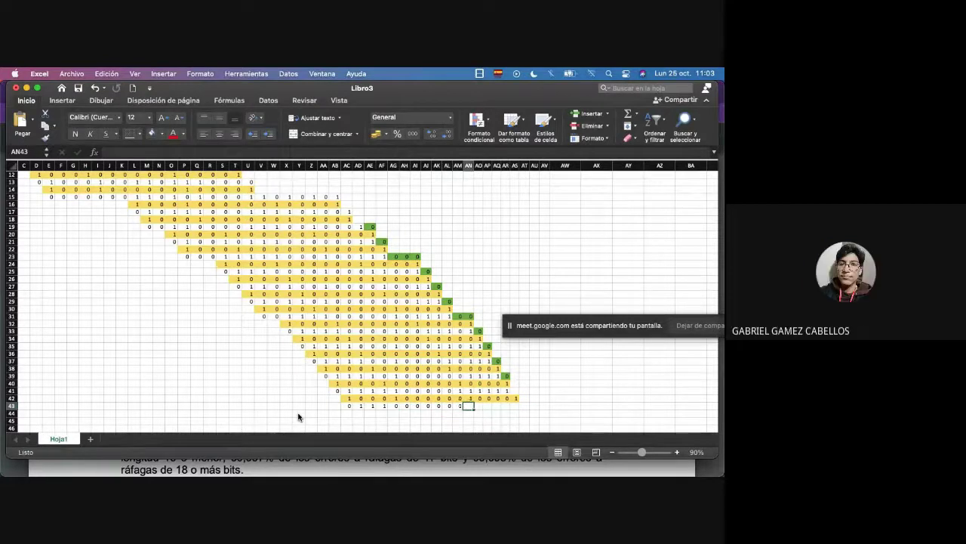
# Step: Complete the XOR result in row 43 with bits 0, 1, 1, 1, 1, 1 across AN43:AS43
pyautogui.write('1')
pyautogui.press('BackSpace')
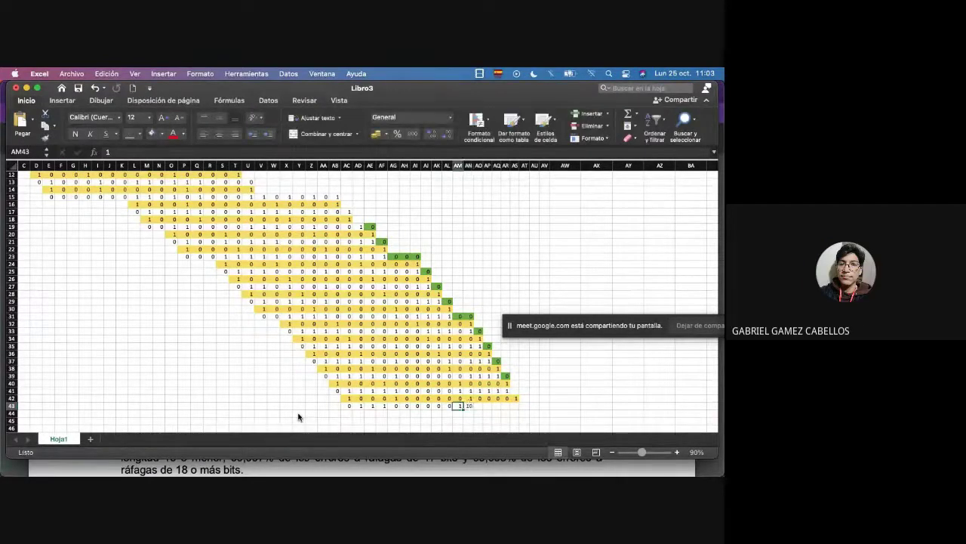
pyautogui.write('0')
pyautogui.press('Right')
pyautogui.write('1')
pyautogui.press('Right')
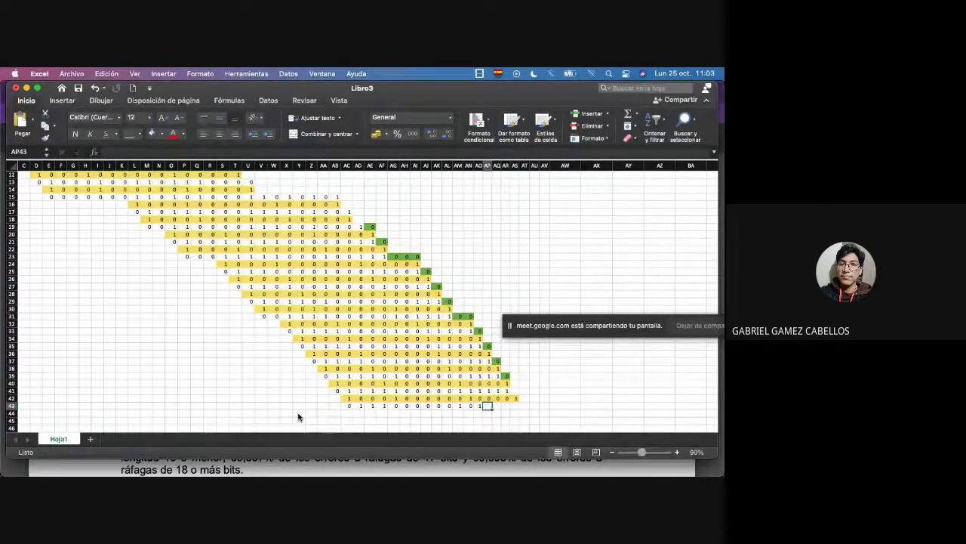
pyautogui.write('1')
pyautogui.press('Right')
pyautogui.write('1')
pyautogui.press('Right')
pyautogui.write('1')
pyautogui.press('Right')
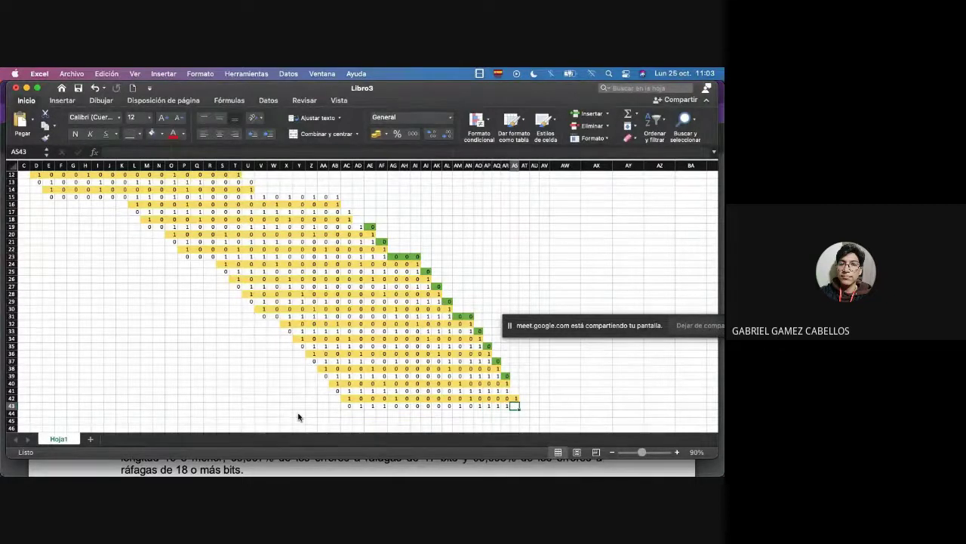
pyautogui.write('1')
pyautogui.press('Right')
# Step: Copy the green checksum zero from AR39 into AS41 as the next brought-down bit
pyautogui.press('Up')
pyautogui.press('Up')
pyautogui.press('Up')
pyautogui.press('Up')
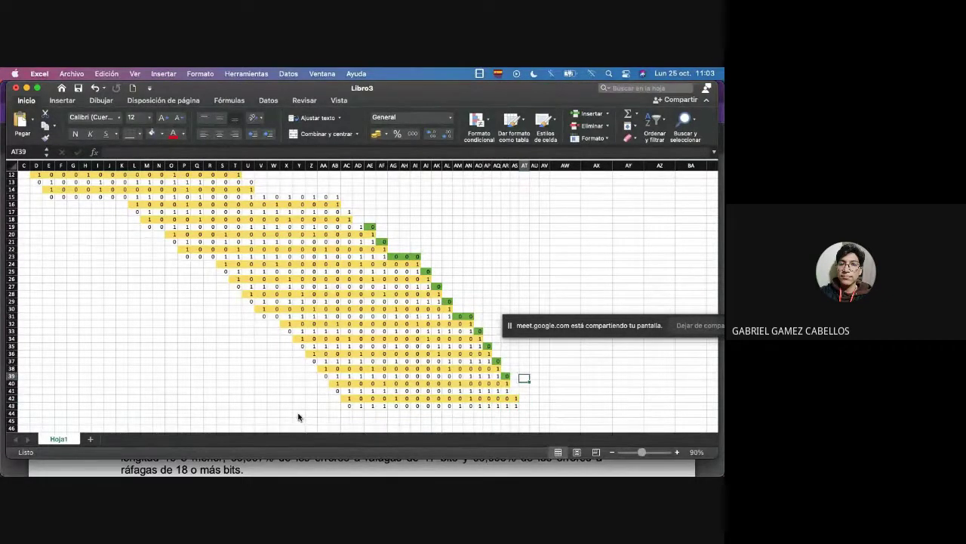
pyautogui.press('Left')
pyautogui.press('Left')
pyautogui.press('super+c')
pyautogui.press('Down')
pyautogui.press('Down')
pyautogui.press('Down')
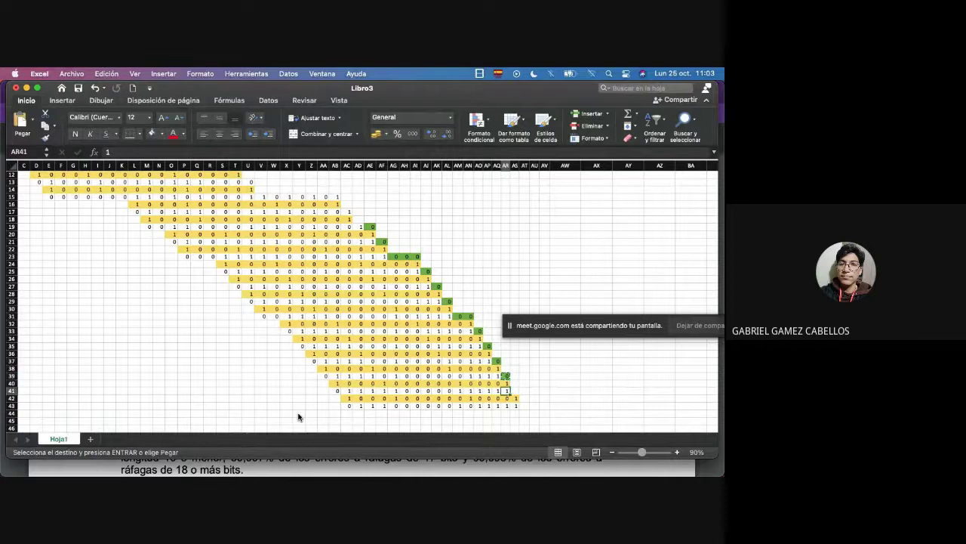
pyautogui.press('Right')
pyautogui.press('super+v')
# Step: Copy the yellow 17-bit divisor from AC42:AS42 into row 44, starting at AD44
pyautogui.hotkey('shift', 'Left')
pyautogui.hotkey('shift', 'Left')
pyautogui.hotkey('shift', 'Left')
pyautogui.hotkey('shift', 'Left')
pyautogui.hotkey('shift', 'Left')
pyautogui.hotkey('shift', 'Left')
pyautogui.hotkey('shift', 'Left')
pyautogui.hotkey('shift', 'Left')
pyautogui.hotkey('shift', 'Left')
pyautogui.hotkey('shift', 'Left')
pyautogui.hotkey('shift', 'Left')
pyautogui.hotkey('shift', 'Left')
pyautogui.hotkey('shift', 'Left')
pyautogui.hotkey('shift', 'Left')
pyautogui.hotkey('shift', 'Left')
pyautogui.hotkey('shift', 'Left')
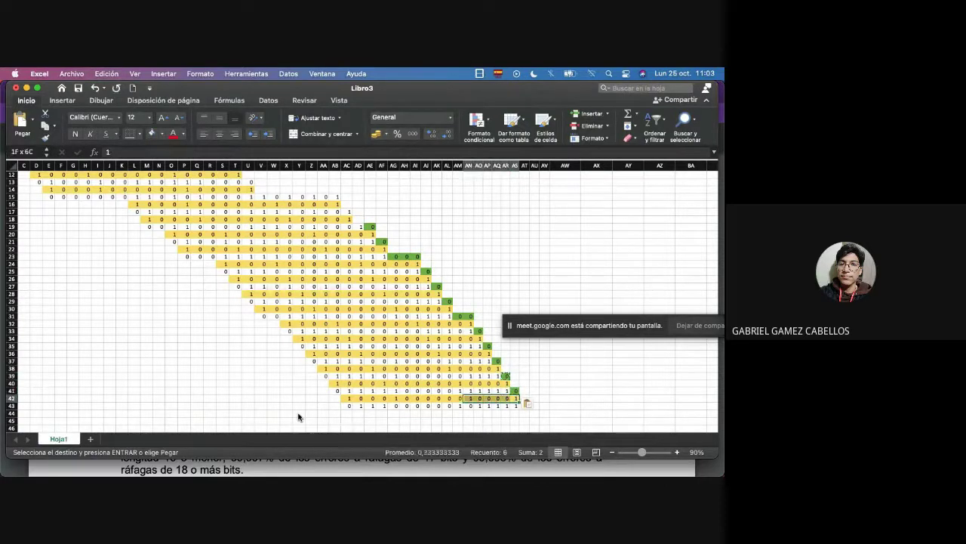
pyautogui.press('super+c')
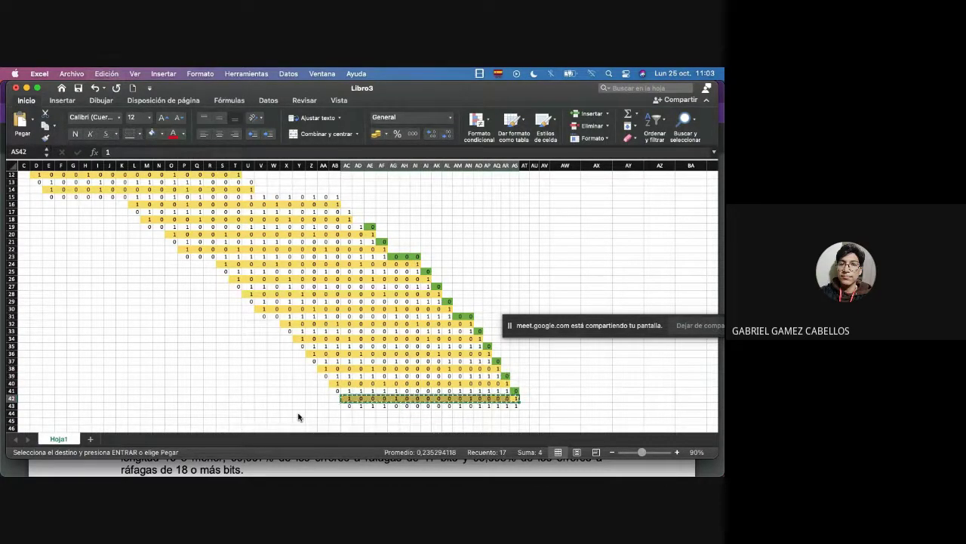
pyautogui.press('Down')
pyautogui.press('Down')
pyautogui.press('Left')
pyautogui.press('Left')
pyautogui.press('Left')
pyautogui.press('Left')
pyautogui.press('Left')
pyautogui.press('Left')
pyautogui.press('Left')
pyautogui.press('Left')
pyautogui.press('Left')
pyautogui.press('Left')
pyautogui.press('Left')
pyautogui.press('Left')
pyautogui.press('Left')
pyautogui.press('Left')
pyautogui.press('Left')
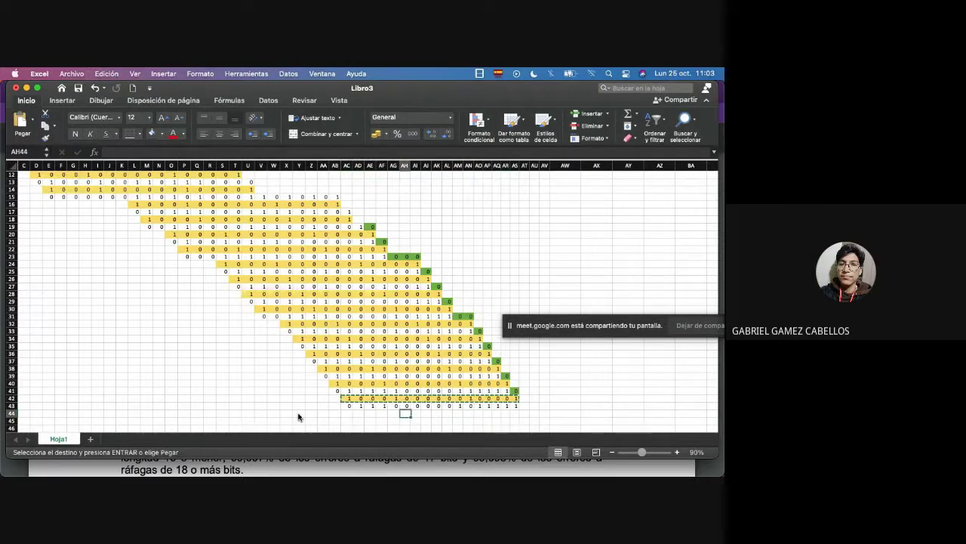
pyautogui.press('super+v')
# Step: Enter the first XOR bits of row 45, 0, 1, 1, 0, 1, 0, 0, 0, 0, 1, across AD45:AM45
pyautogui.press('Down')
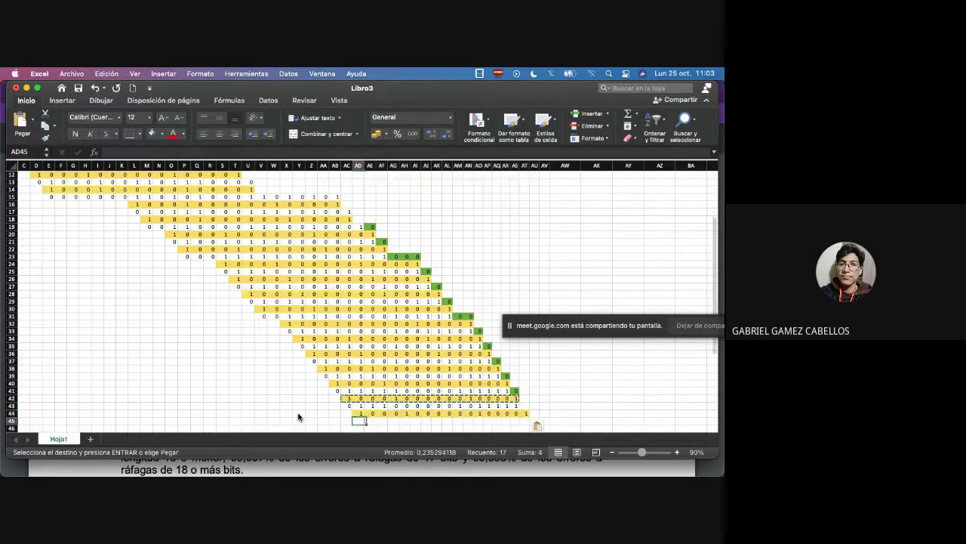
pyautogui.write('0')
pyautogui.press('Right')
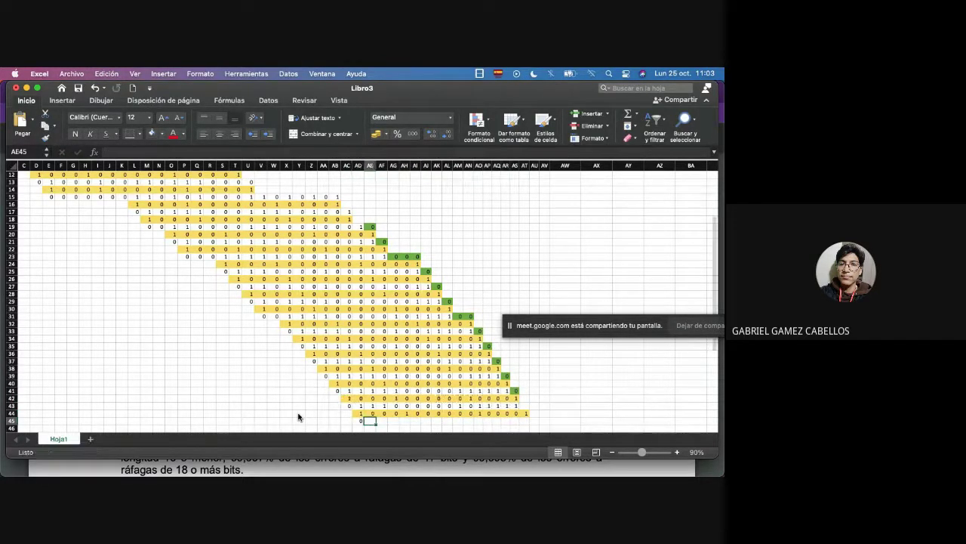
pyautogui.write('1')
pyautogui.press('Right')
pyautogui.write('1')
pyautogui.press('Right')
pyautogui.press('Right')
pyautogui.write('1')
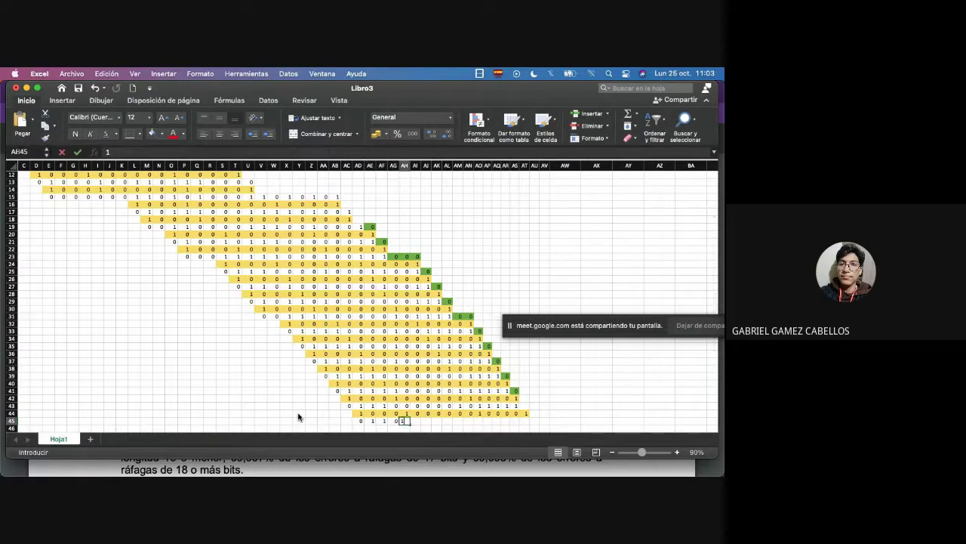
pyautogui.press('Right')
pyautogui.write('0')
pyautogui.press('Right')
pyautogui.write('0')
pyautogui.press('Right')
pyautogui.press('0')
pyautogui.press('Right')
pyautogui.write('0')
pyautogui.press('Right')
pyautogui.write('1')
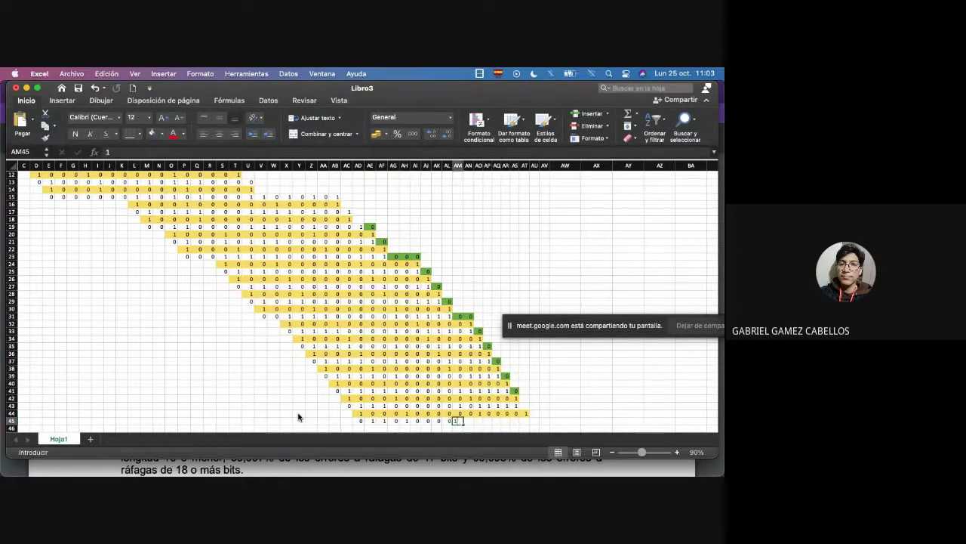
pyautogui.press('Right')
# Step: Complete the XOR result in row 45 with bits 0, 0, 1, 1, 1, 1, 1 across AN45:AT45
pyautogui.write('0')
pyautogui.press('Right')
pyautogui.write('0')
pyautogui.press('Right')
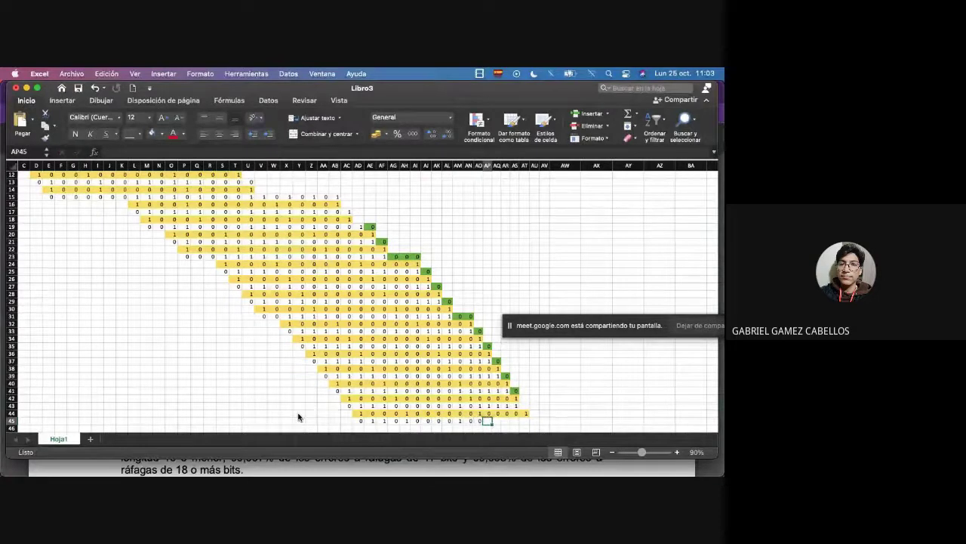
pyautogui.write('1')
pyautogui.press('Right')
pyautogui.write('1')
pyautogui.press('Right')
pyautogui.write('1')
pyautogui.press('Right')
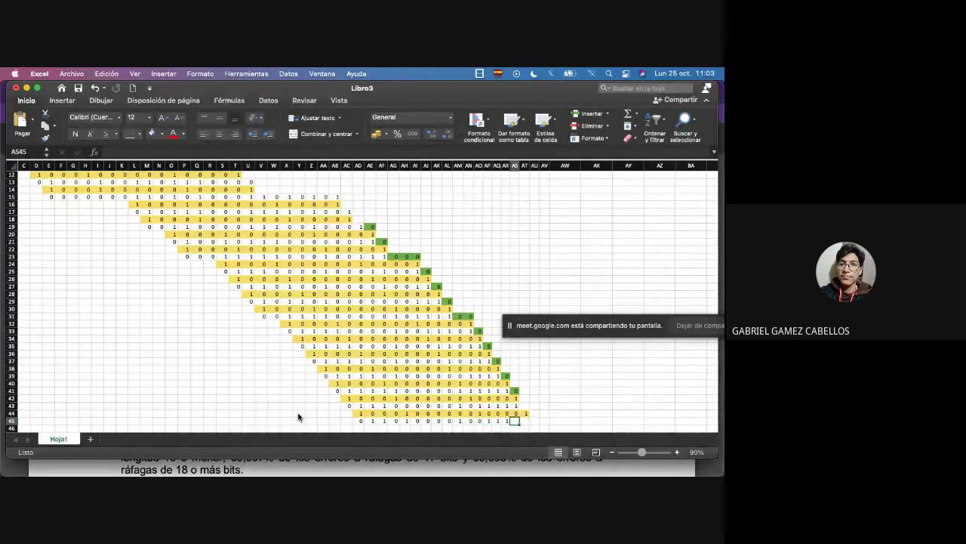
pyautogui.write('1')
pyautogui.press('Right')
# Step: Copy the green checksum zero from AS41 into AT43 as the last brought-down bit
pyautogui.press('Up')
pyautogui.press('Up')
pyautogui.press('Up')
pyautogui.press('Up')
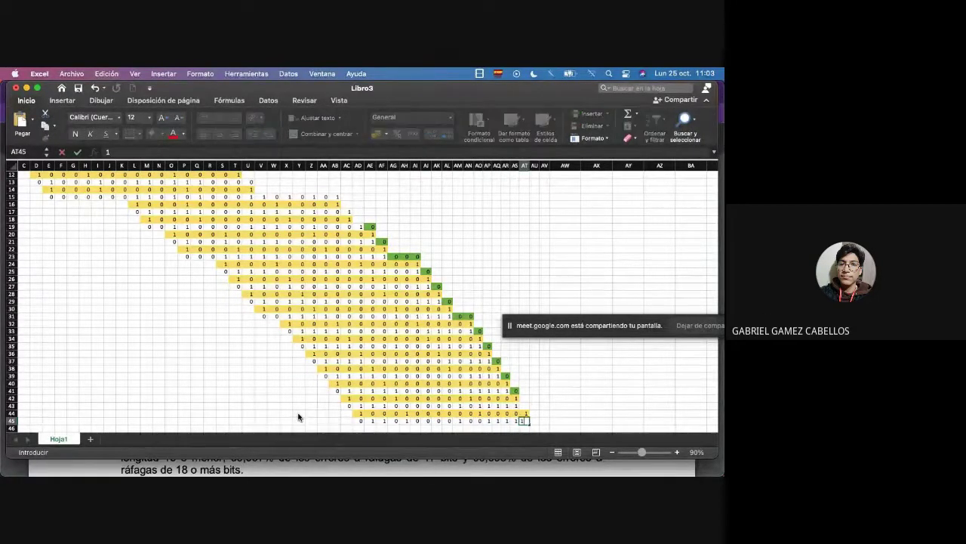
pyautogui.press('Left')
pyautogui.press('super+c')
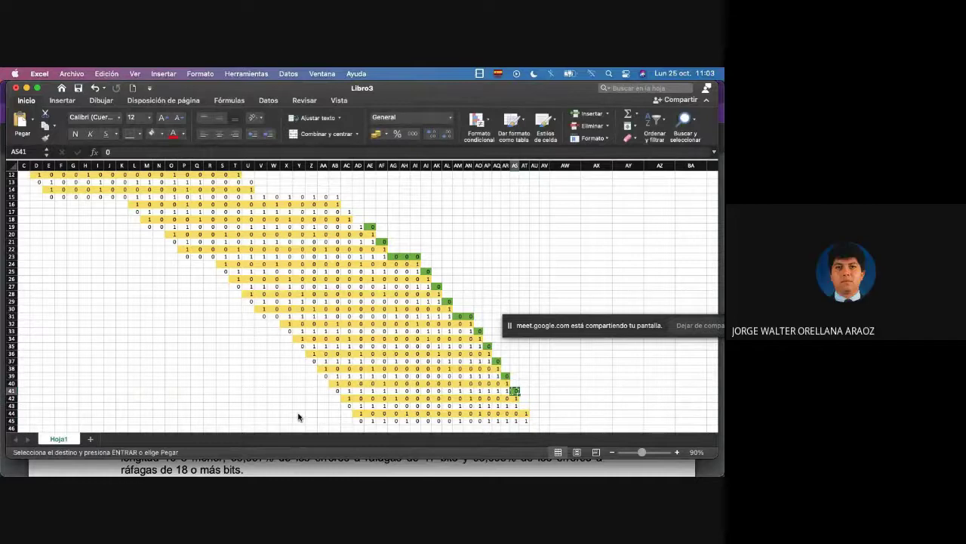
pyautogui.press('Down')
pyautogui.press('Down')
pyautogui.press('Right')
pyautogui.press('super+v')
# Step: Examine column AT up to the green checksum field in row 6 to check that every checksum bit was brought down
pyautogui.press('Up')
pyautogui.press('Up')
pyautogui.press('Up')
pyautogui.press('Up')
pyautogui.press('Up')
pyautogui.press('Up')
pyautogui.press('Up')
pyautogui.press('Up')
pyautogui.press('Up')
pyautogui.press('Up')
pyautogui.press('Up')
pyautogui.press('Up')
pyautogui.press('Up')
pyautogui.press('Up')
pyautogui.press('Up')
pyautogui.press('Up')
pyautogui.press('Up')
pyautogui.press('Up')
pyautogui.press('Up')
pyautogui.press('Up')
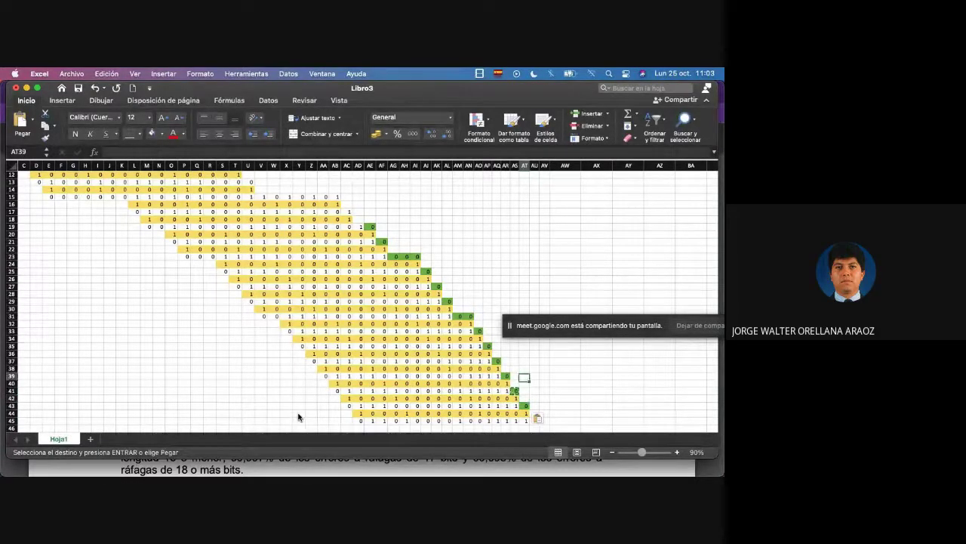
pyautogui.press('Up')
pyautogui.press('Up')
pyautogui.press('Up')
pyautogui.press('Up')
pyautogui.press('Up')
pyautogui.press('Up')
pyautogui.press('Up')
pyautogui.press('Up')
pyautogui.press('Up')
pyautogui.press('Up')
pyautogui.press('Up')
pyautogui.press('Up')
pyautogui.press('Up')
pyautogui.press('Up')
pyautogui.press('Up')
pyautogui.press('Up')
pyautogui.press('Up')
pyautogui.press('Up')
pyautogui.press('Up')
pyautogui.press('Up')
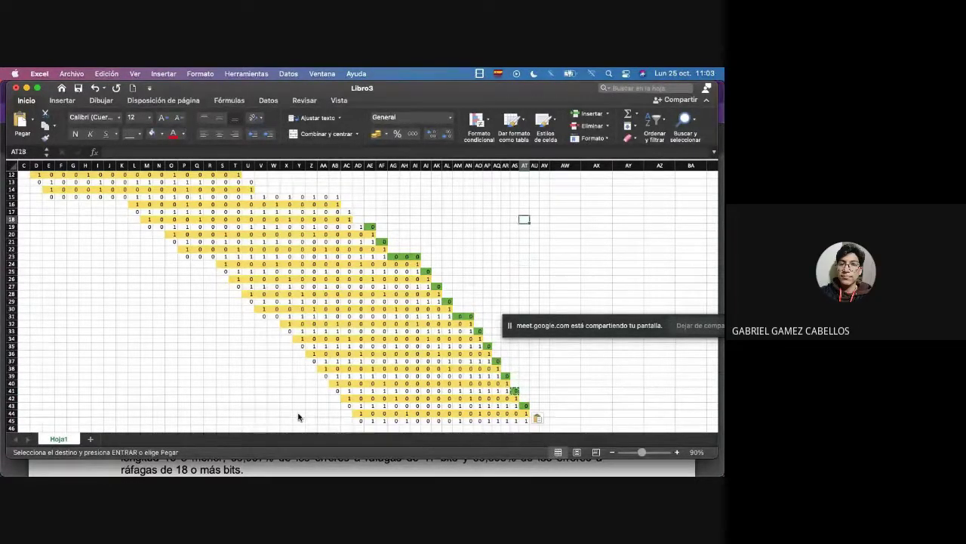
pyautogui.press('Down')
pyautogui.press('Down')
pyautogui.press('Down')
pyautogui.press('Down')
pyautogui.press('Down')
pyautogui.press('Down')
pyautogui.press('Down')
pyautogui.press('Down')
pyautogui.press('Down')
pyautogui.press('Down')
pyautogui.press('Down')
pyautogui.press('Down')
pyautogui.press('Down')
pyautogui.press('Down')
pyautogui.press('Down')
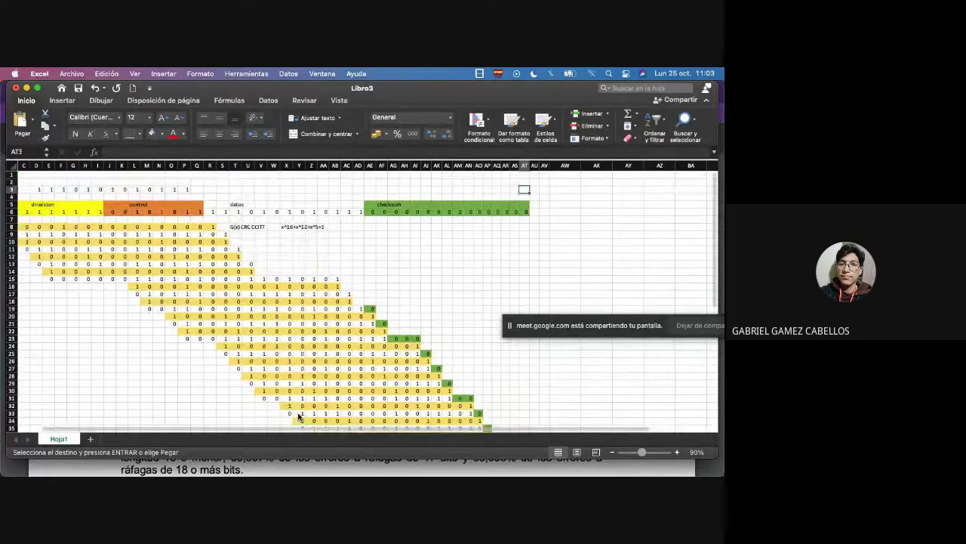
# Step: Label the final division result in row 45 by entering "Residuo" in AV45
pyautogui.press('Down')
pyautogui.press('Down')
pyautogui.press('Down')
pyautogui.press('Down')
pyautogui.press('Down')
pyautogui.press('Down')
pyautogui.press('Down')
pyautogui.press('Down')
pyautogui.press('Down')
pyautogui.press('Down')
pyautogui.press('Down')
pyautogui.press('Down')
pyautogui.press('Down')
pyautogui.press('Down')
pyautogui.press('Down')
pyautogui.press('Down')
pyautogui.press('Down')
pyautogui.press('Down')
pyautogui.press('Down')
pyautogui.press('Down')
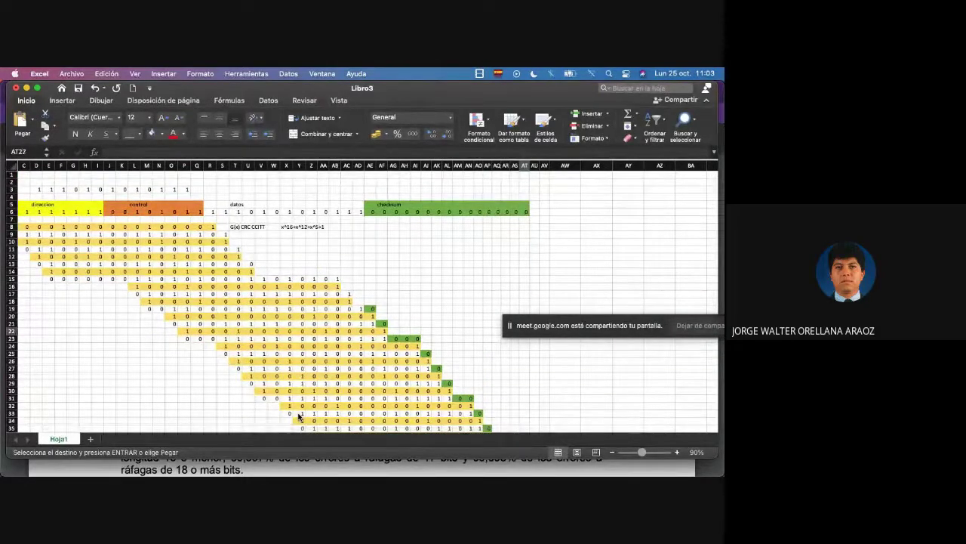
pyautogui.press('Down')
pyautogui.press('Down')
pyautogui.press('Down')
pyautogui.press('Down')
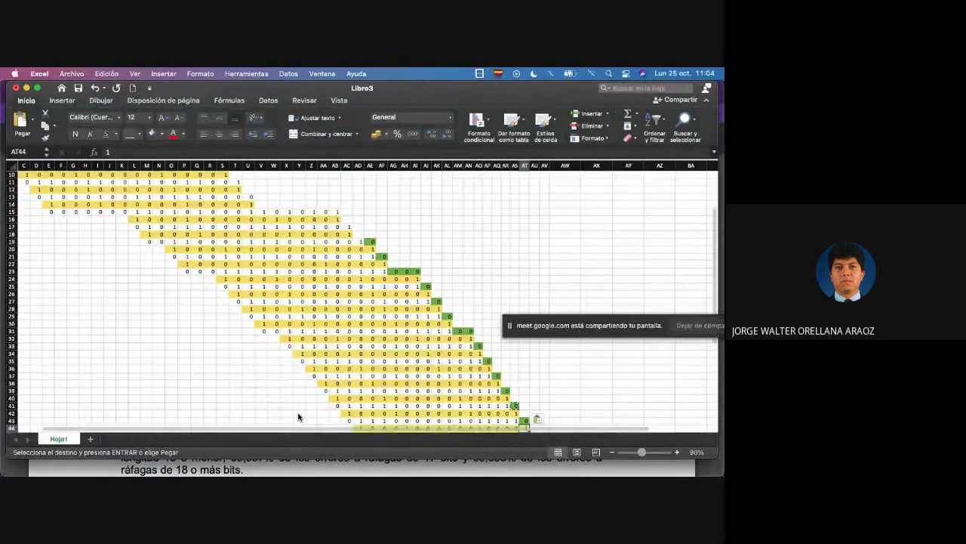
pyautogui.press('Right')
pyautogui.press('Right')
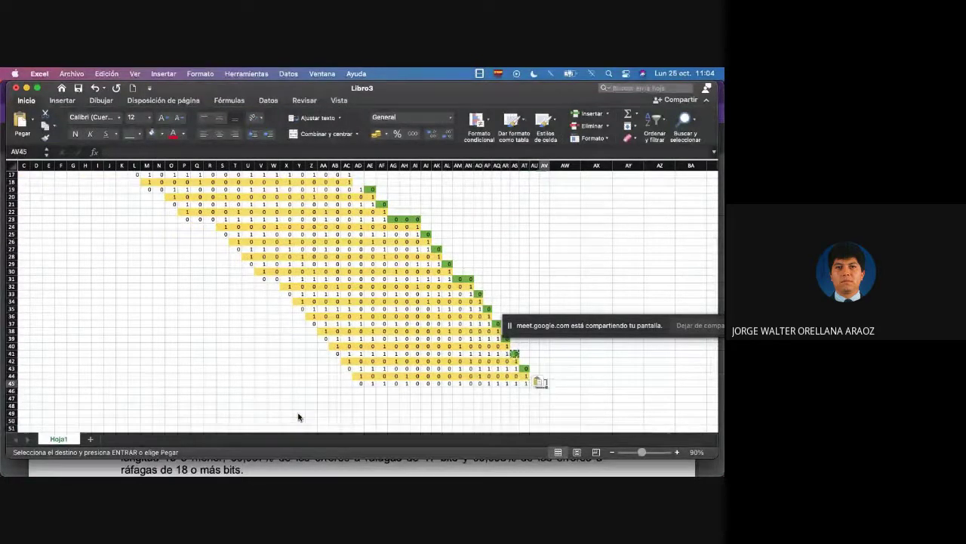
pyautogui.write('Residu')
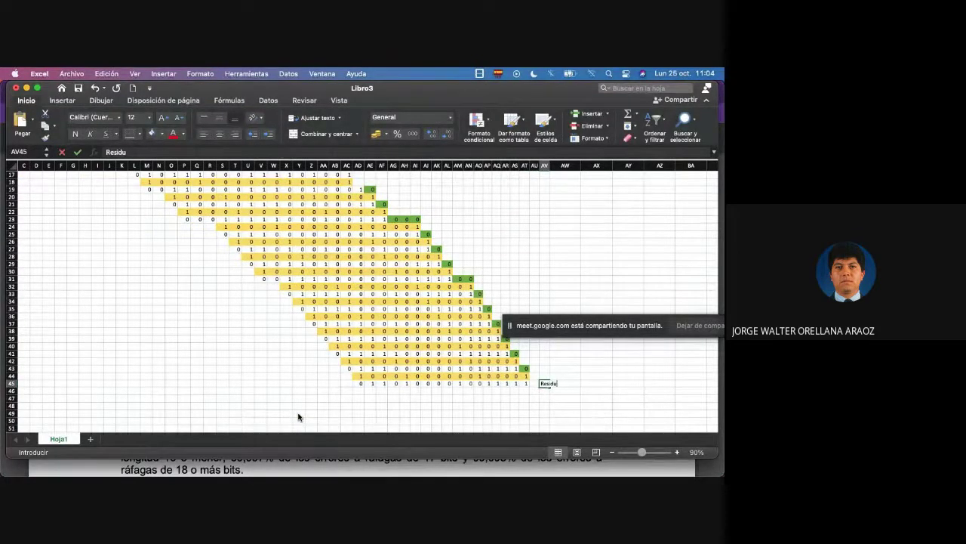
pyautogui.write('o')
pyautogui.press('Return')
pyautogui.press('Up')
pyautogui.press('Left')
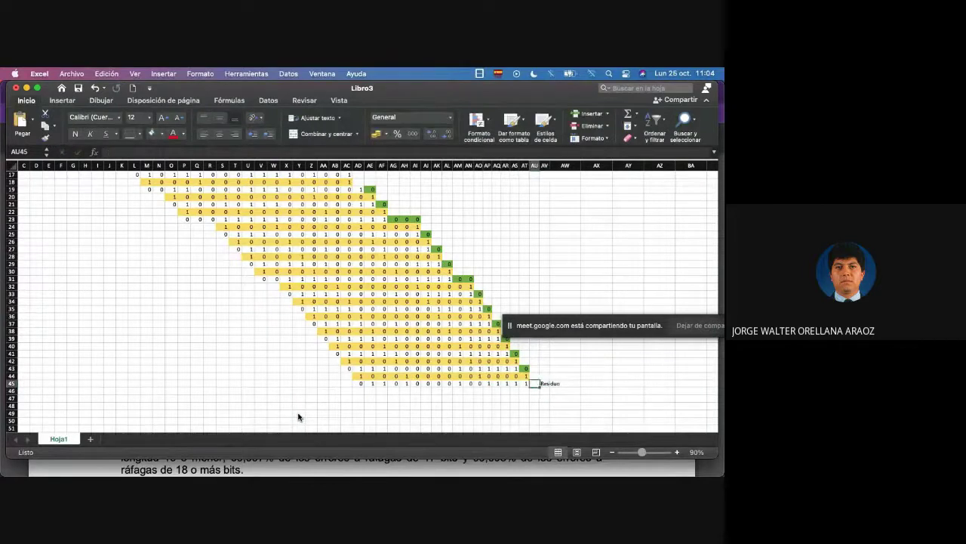
pyautogui.press('Left')
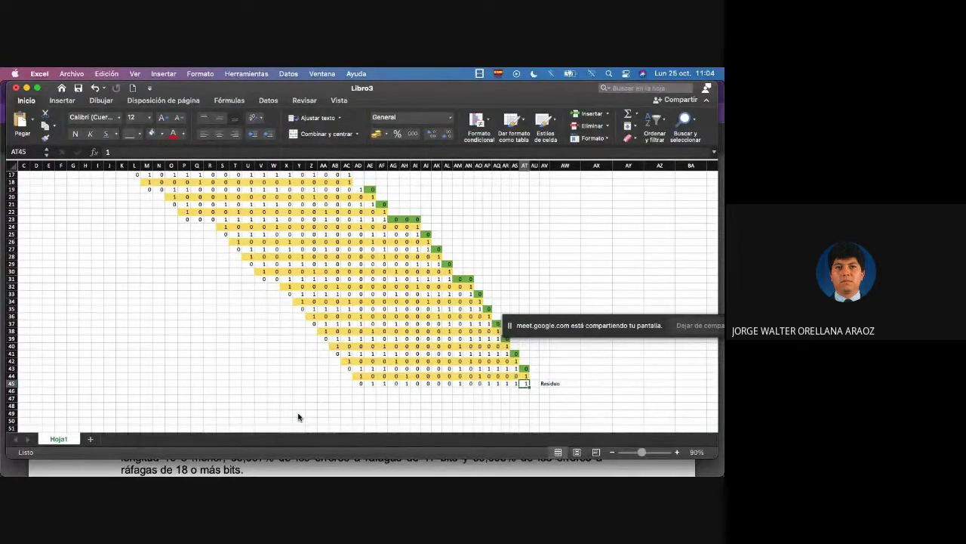
# Step: Copy the complete frame with its field labels and bits from B5:AT6 to B47, below the finished division
pyautogui.scroll(6, 298, 416)
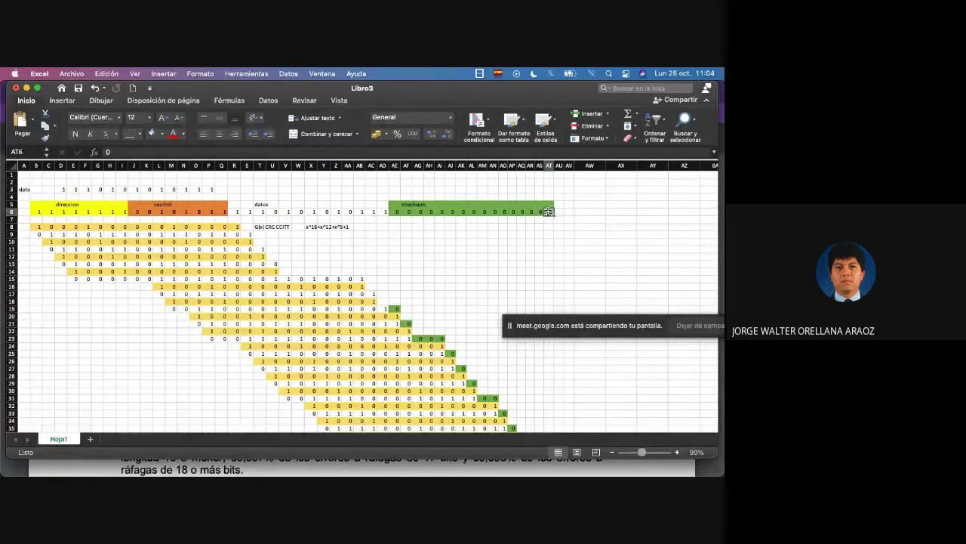
pyautogui.hotkey('shift', 'Left')
pyautogui.hotkey('shift', 'Left')
pyautogui.hotkey('shift', 'Left')
pyautogui.hotkey('shift', 'Left')
pyautogui.hotkey('shift', 'Left')
pyautogui.hotkey('shift', 'Left')
pyautogui.hotkey('shift', 'Left')
pyautogui.hotkey('shift', 'Left')
pyautogui.hotkey('shift', 'Left')
pyautogui.hotkey('shift', 'Left')
pyautogui.hotkey('shift', 'Left')
pyautogui.hotkey('shift', 'Left')
pyautogui.hotkey('shift', 'Left')
pyautogui.hotkey('shift', 'Left')
pyautogui.hotkey('shift', 'Left')
pyautogui.hotkey('shift', 'Left')
pyautogui.hotkey('shift', 'Left')
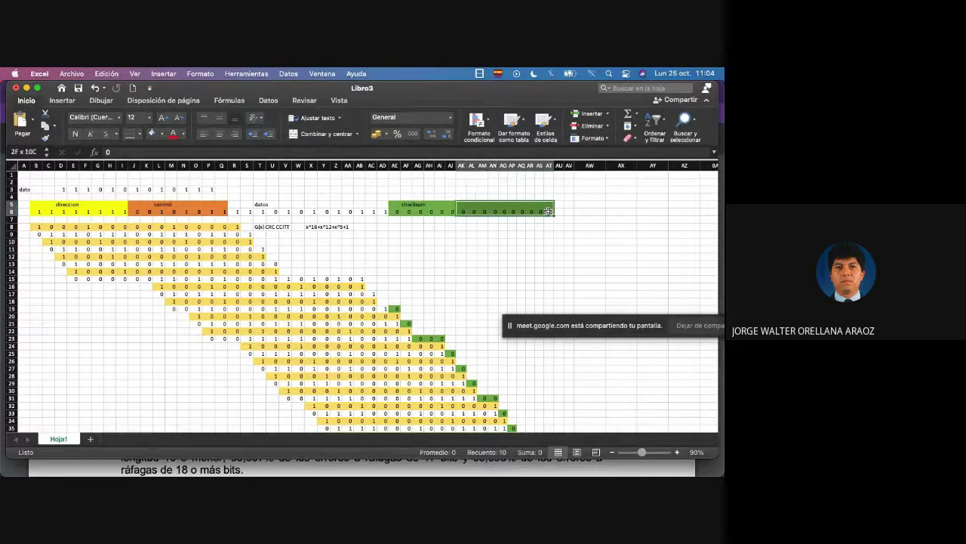
pyautogui.hotkey('shift', 'Left')
pyautogui.hotkey('shift', 'Left')
pyautogui.hotkey('shift', 'Left')
pyautogui.hotkey('shift', 'Left')
pyautogui.hotkey('shift', 'Left')
pyautogui.hotkey('shift', 'Left')
pyautogui.hotkey('shift', 'Left')
pyautogui.hotkey('shift', 'Left')
pyautogui.hotkey('shift', 'Left')
pyautogui.hotkey('shift', 'Left')
pyautogui.hotkey('shift', 'Left')
pyautogui.hotkey('shift', 'Left')
pyautogui.hotkey('shift', 'Left')
pyautogui.hotkey('shift', 'Left')
pyautogui.hotkey('shift', 'Left')
pyautogui.hotkey('shift', 'Left')
pyautogui.hotkey('shift', 'Left')
pyautogui.hotkey('shift', 'Left')
pyautogui.hotkey('shift', 'Left')
pyautogui.hotkey('shift', 'Left')
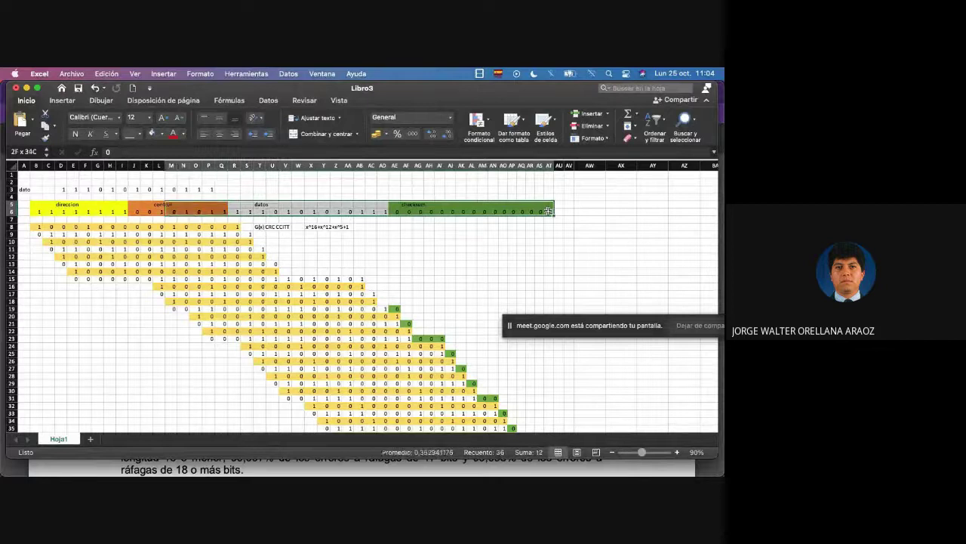
pyautogui.hotkey('shift', 'Left')
pyautogui.hotkey('shift', 'Left')
pyautogui.hotkey('shift', 'Left')
pyautogui.hotkey('shift', 'Left')
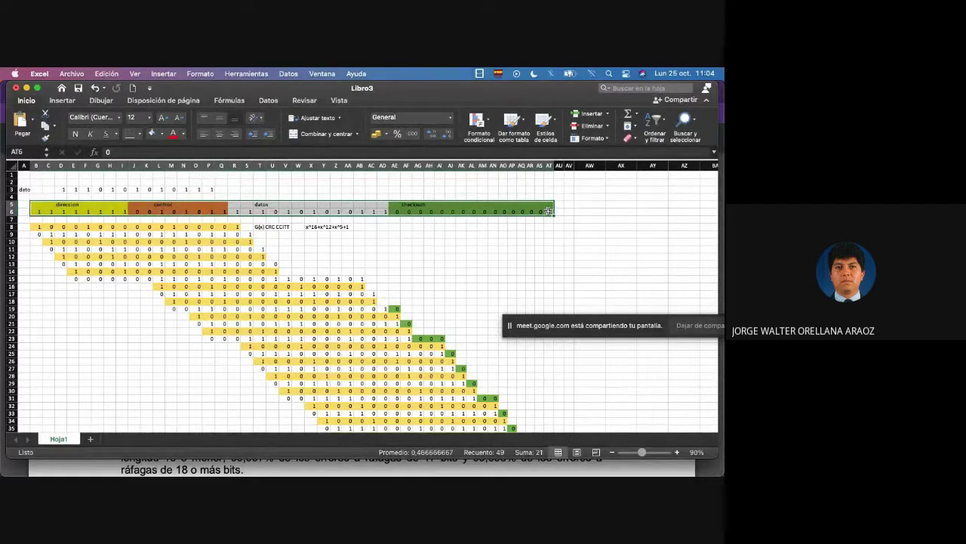
pyautogui.press('super+c')
pyautogui.press('Down')
pyautogui.press('Down')
pyautogui.press('Down')
pyautogui.press('Down')
pyautogui.press('Down')
pyautogui.press('Down')
pyautogui.press('Left')
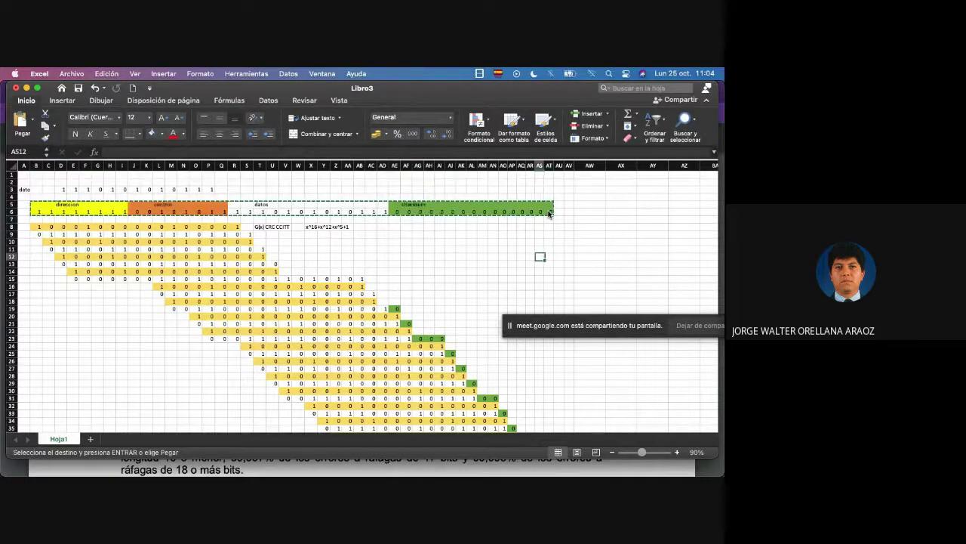
pyautogui.press('Left')
pyautogui.press('Left')
pyautogui.press('Left')
pyautogui.press('Left')
pyautogui.press('Left')
pyautogui.press('Left')
pyautogui.press('Left')
pyautogui.press('Left')
pyautogui.press('Left')
pyautogui.press('Left')
pyautogui.press('Left')
pyautogui.press('Left')
pyautogui.press('Left')
pyautogui.press('Left')
pyautogui.press('Left')
pyautogui.press('Left')
pyautogui.press('Left')
pyautogui.press('Left')
pyautogui.press('Left')
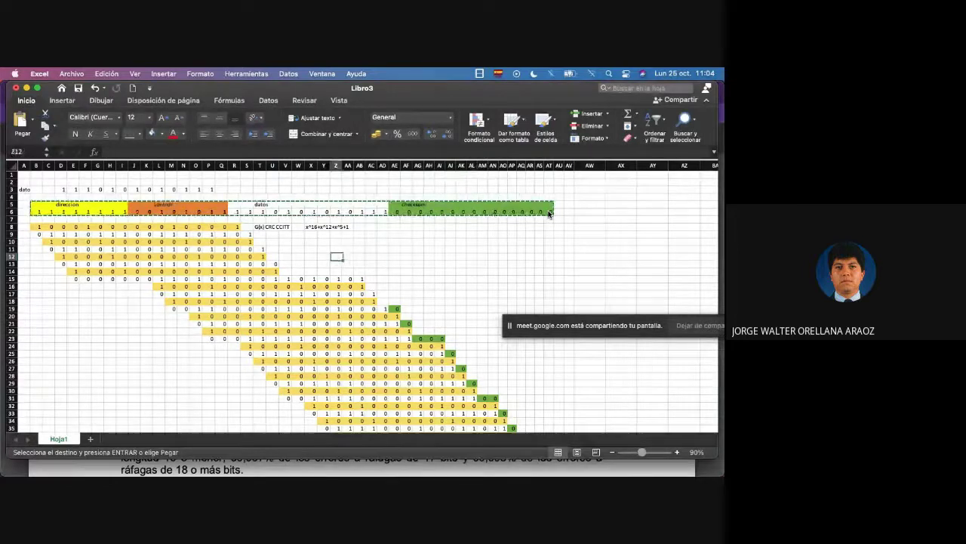
pyautogui.press('Left')
pyautogui.press('Left')
pyautogui.press('Left')
pyautogui.press('Left')
pyautogui.press('Left')
pyautogui.press('Left')
pyautogui.press('Left')
pyautogui.press('Left')
pyautogui.press('Left')
pyautogui.press('Left')
pyautogui.press('Left')
pyautogui.press('Left')
pyautogui.press('Left')
pyautogui.press('Left')
pyautogui.press('Left')
pyautogui.press('Left')
pyautogui.press('Left')
pyautogui.press('Left')
pyautogui.press('Left')
pyautogui.press('Left')
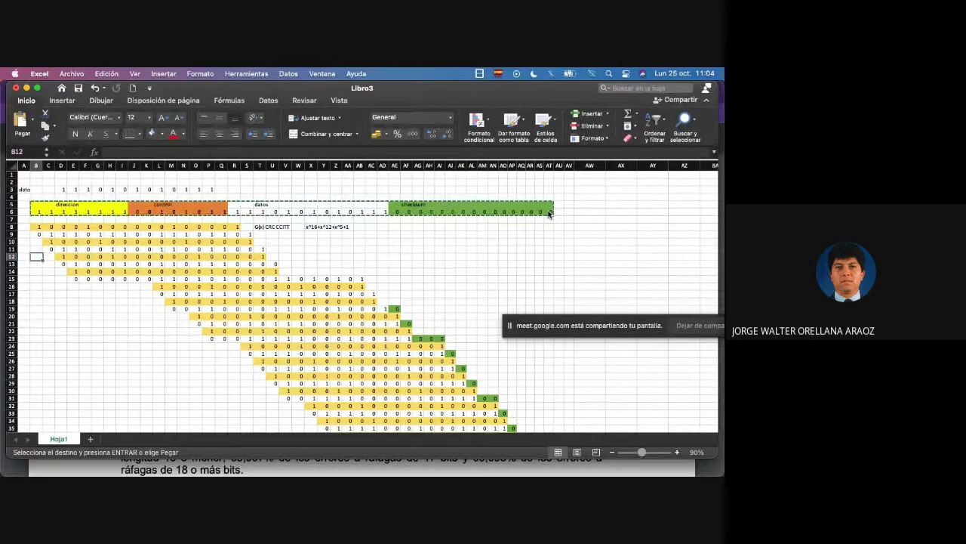
pyautogui.press('pagedown')
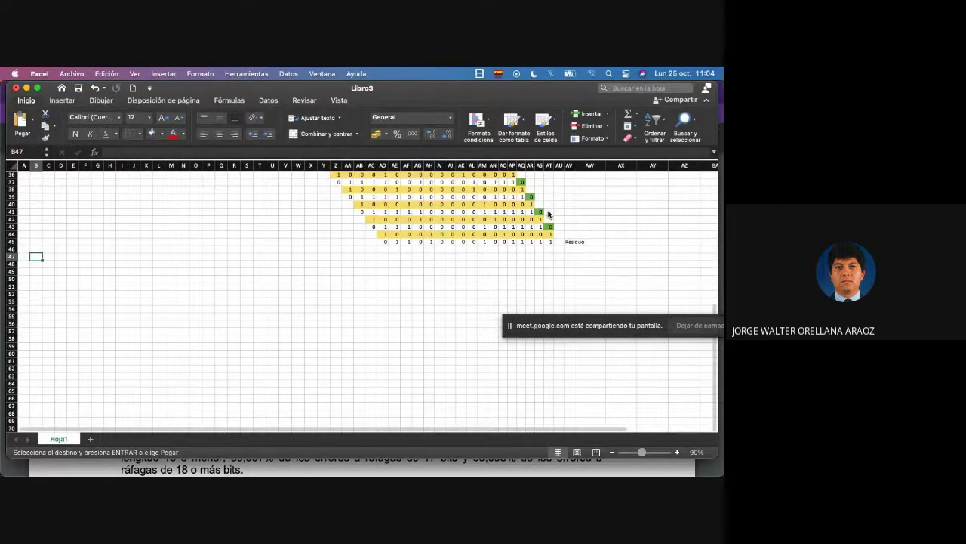
pyautogui.press('super+v')
# Step: Copy the remainder bits from AE45:AT45 into the lower frame's checksum field starting at AE48, and fill them green
pyautogui.press('Right')
pyautogui.press('Right')
pyautogui.press('Right')
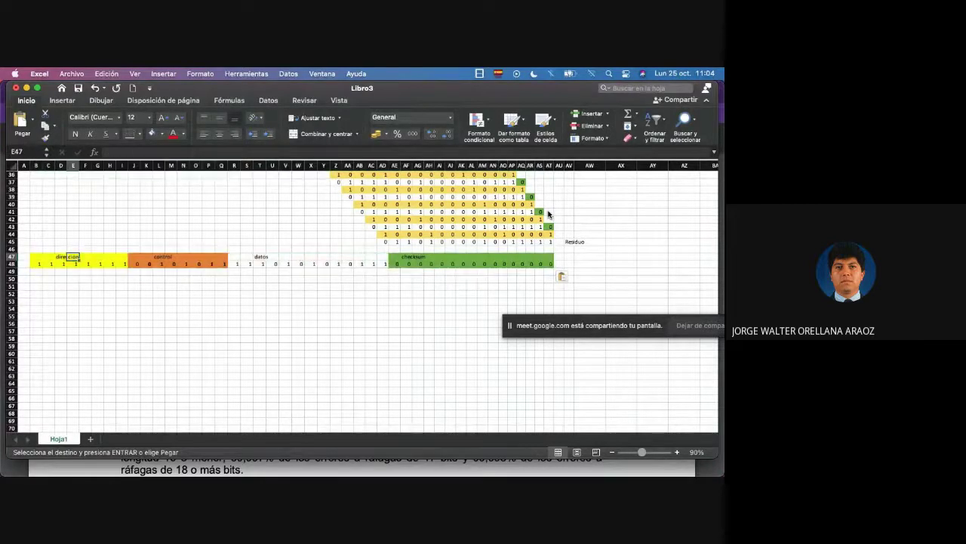
pyautogui.press('Right')
pyautogui.press('Down')
pyautogui.press('Down')
pyautogui.press('Left')
pyautogui.press('Left')
pyautogui.press('Left')
pyautogui.press('Left')
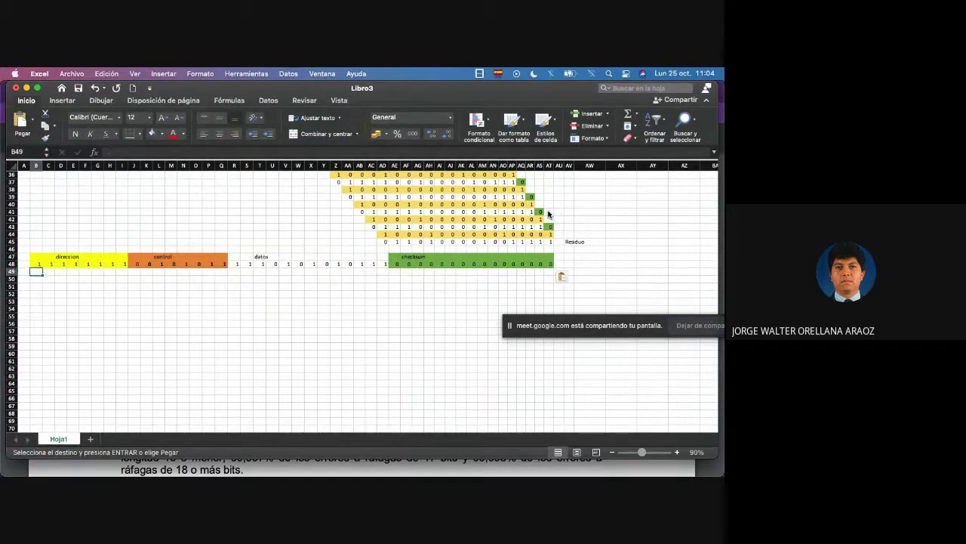
pyautogui.press('Right')
pyautogui.press('Right')
pyautogui.press('Right')
pyautogui.press('Right')
pyautogui.press('Right')
pyautogui.press('Right')
pyautogui.press('Right')
pyautogui.press('Right')
pyautogui.press('Right')
pyautogui.press('Right')
pyautogui.press('Right')
pyautogui.press('Right')
pyautogui.press('Right')
pyautogui.press('Right')
pyautogui.press('Right')
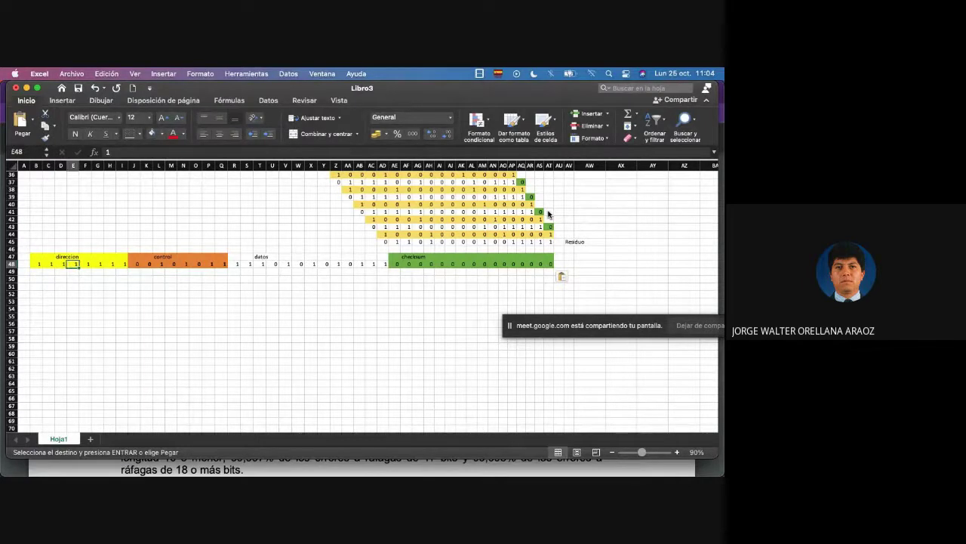
pyautogui.press('Right')
pyautogui.press('Right')
pyautogui.press('Right')
pyautogui.press('Right')
pyautogui.press('Right')
pyautogui.press('Right')
pyautogui.press('Right')
pyautogui.press('Right')
pyautogui.press('Right')
pyautogui.press('Right')
pyautogui.press('Right')
pyautogui.press('Right')
pyautogui.press('Right')
pyautogui.press('Right')
pyautogui.press('Right')
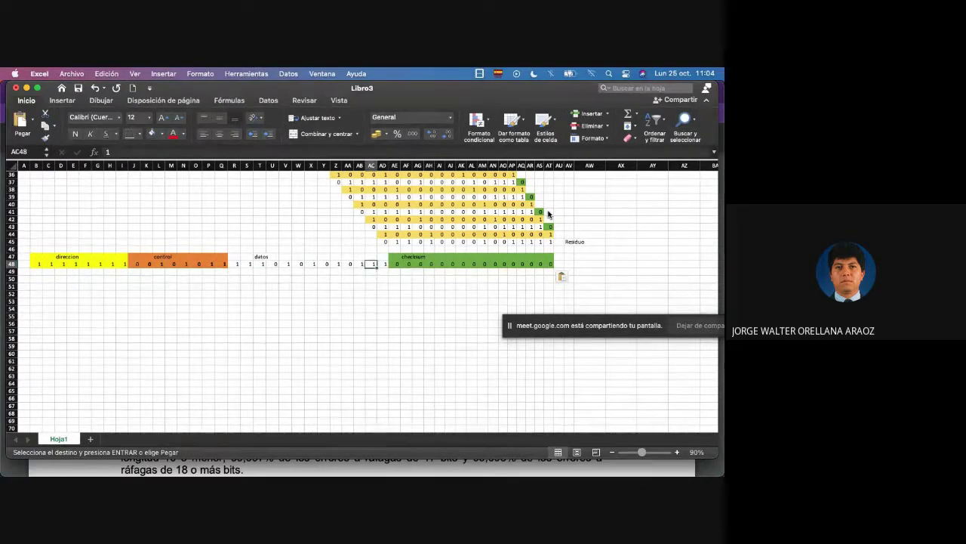
pyautogui.press('Up')
pyautogui.press('Up')
pyautogui.press('Up')
pyautogui.press('Left')
pyautogui.hotkey('shift', 'Right')
pyautogui.hotkey('shift', 'Right')
pyautogui.hotkey('shift', 'Right')
pyautogui.hotkey('shift', 'Right')
pyautogui.hotkey('shift', 'Right')
pyautogui.hotkey('shift', 'Right')
pyautogui.hotkey('shift', 'Right')
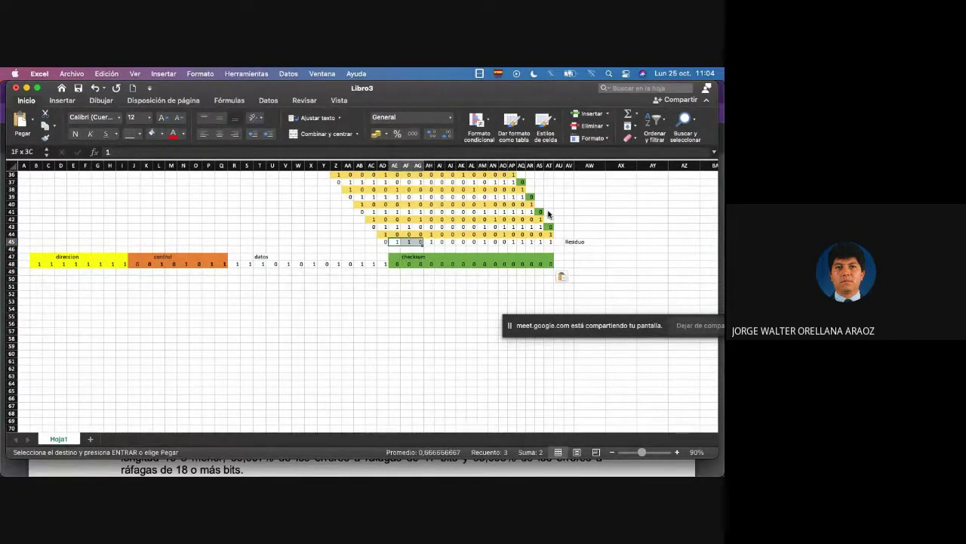
pyautogui.hotkey('shift', 'Right')
pyautogui.hotkey('shift', 'Right')
pyautogui.hotkey('shift', 'Right')
pyautogui.hotkey('shift', 'Right')
pyautogui.hotkey('shift', 'Right')
pyautogui.hotkey('shift', 'Right')
pyautogui.hotkey('shift', 'Right')
pyautogui.hotkey('shift', 'Right')
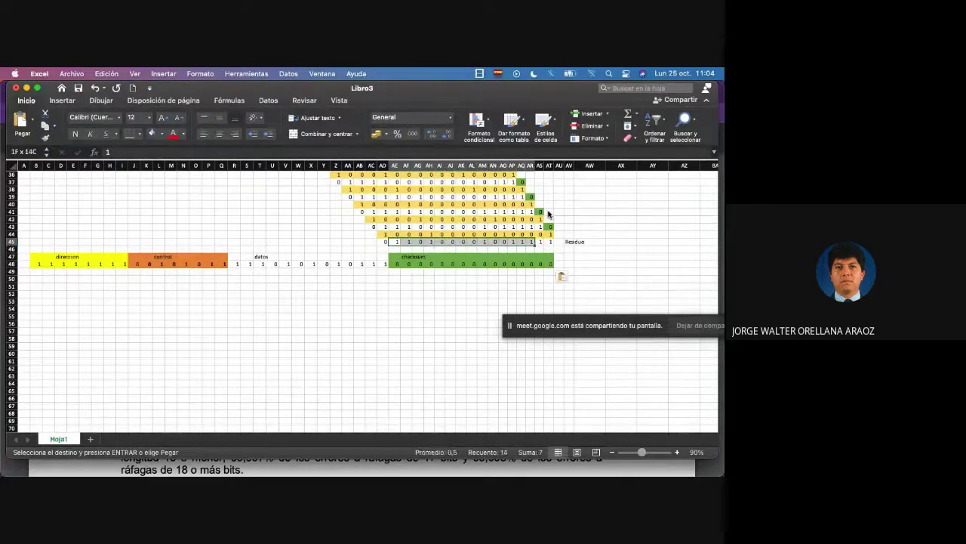
pyautogui.press('super+c')
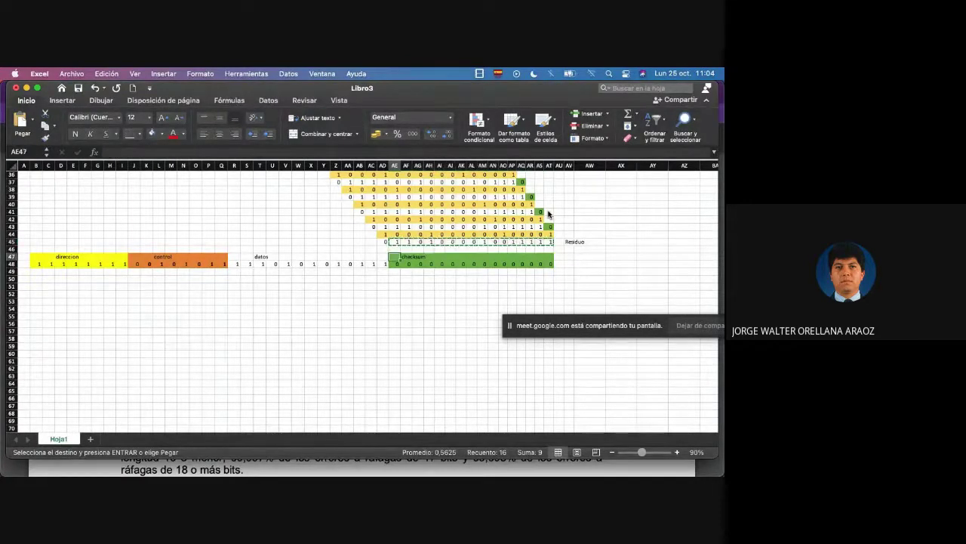
pyautogui.press('Down')
pyautogui.press('Down')
pyautogui.press('Down')
pyautogui.press('super+v')
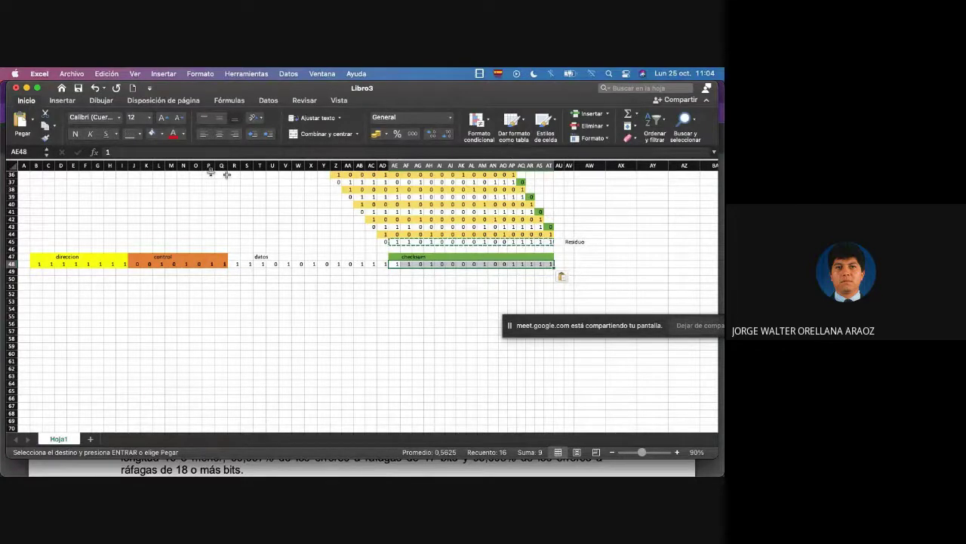
pyautogui.click(161, 134)
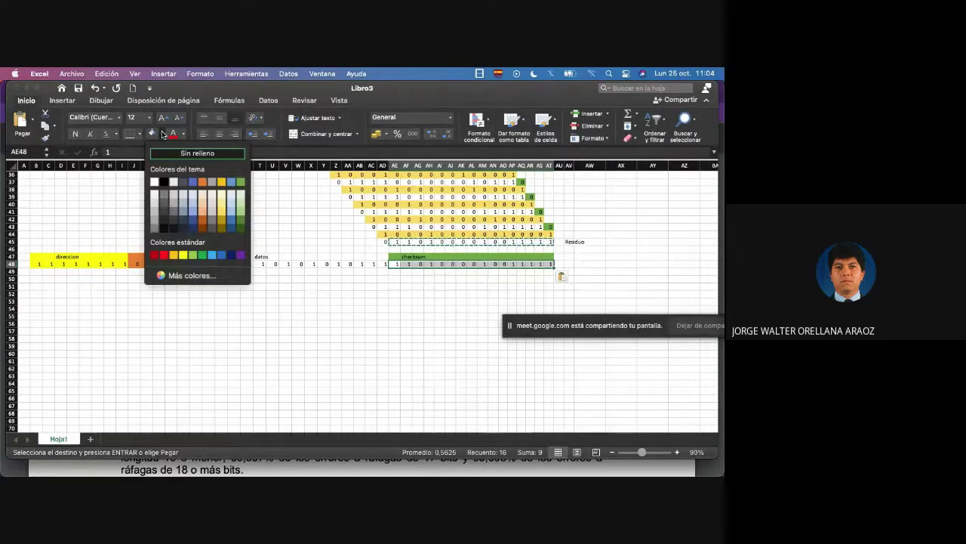
pyautogui.click(240, 185)
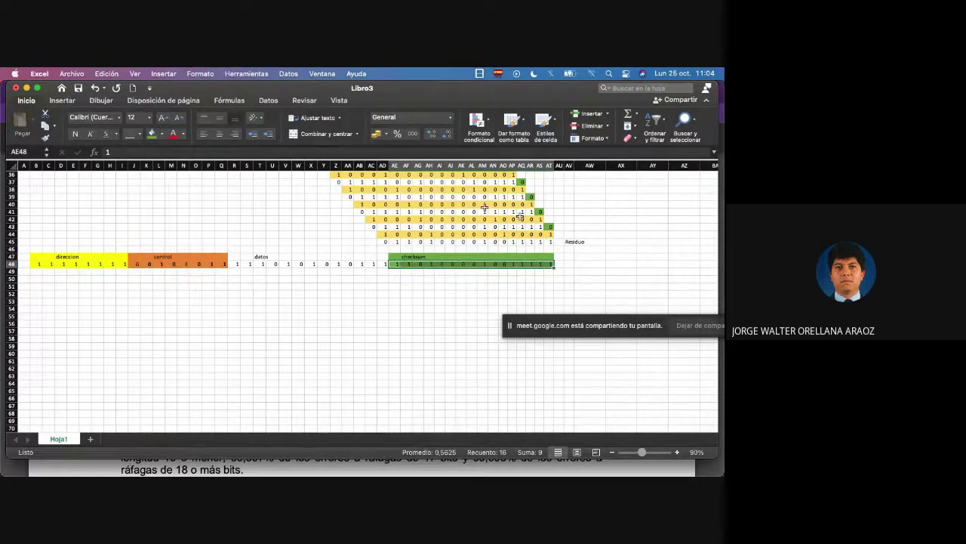
# Step: Label the completed frame by entering "codeword" in AW48
pyautogui.click(583, 264)
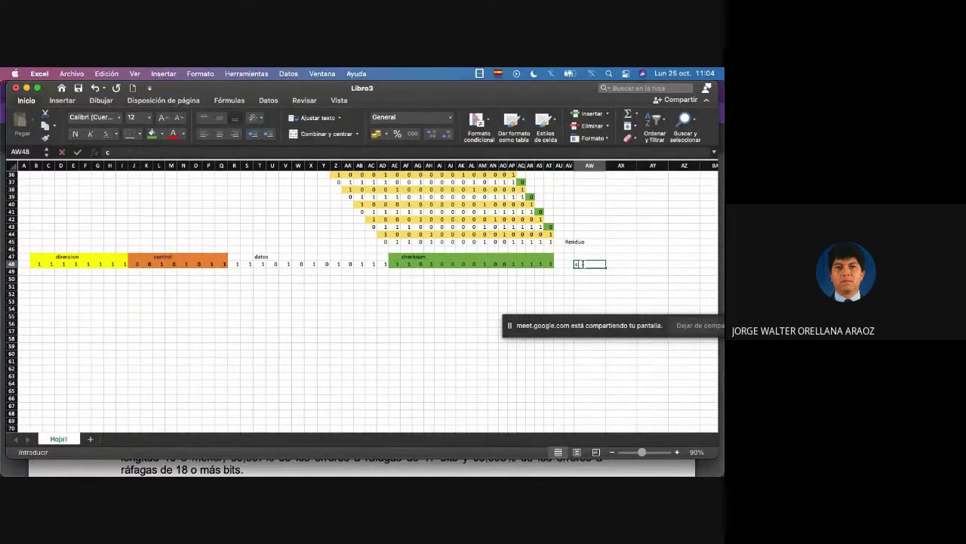
pyautogui.press('Return')
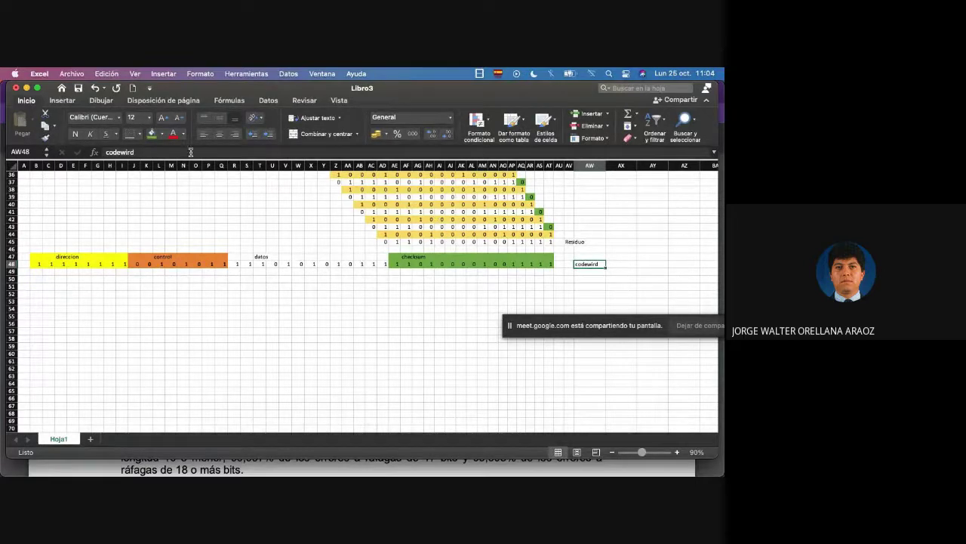
pyautogui.click(126, 153)
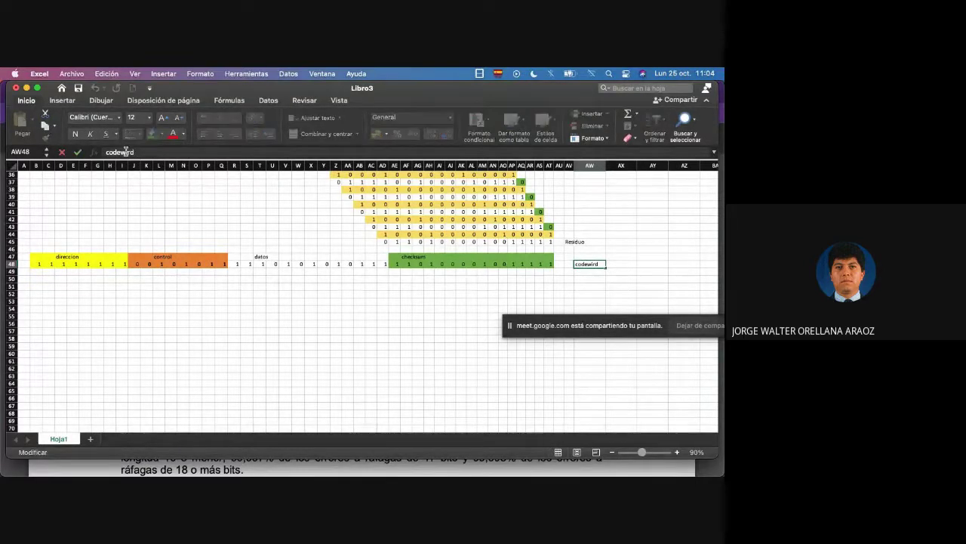
pyautogui.press('Return')
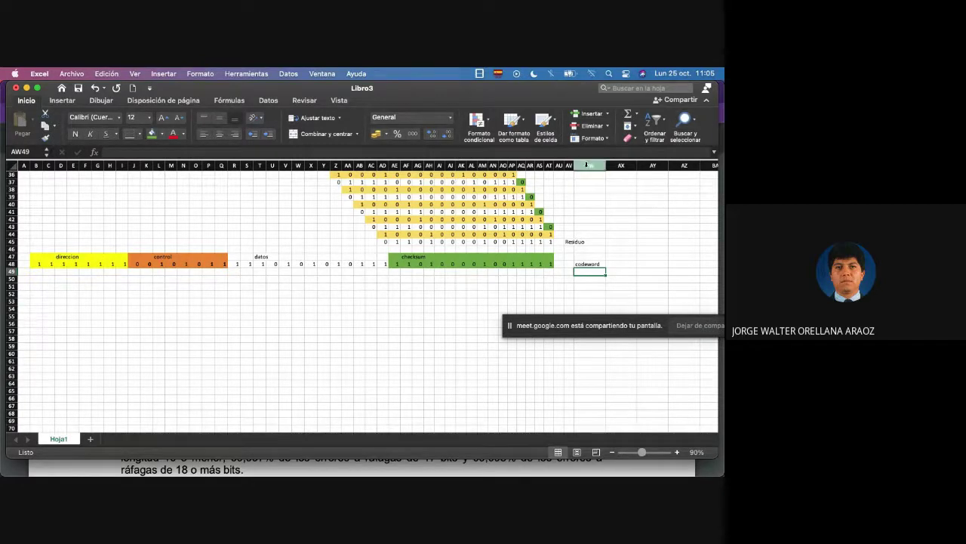
# Step: Narrow columns AW through BS to about the same width as the bit columns
pyautogui.moveTo(587, 165); pyautogui.dragTo(677, 168)
pyautogui.click(705, 165)
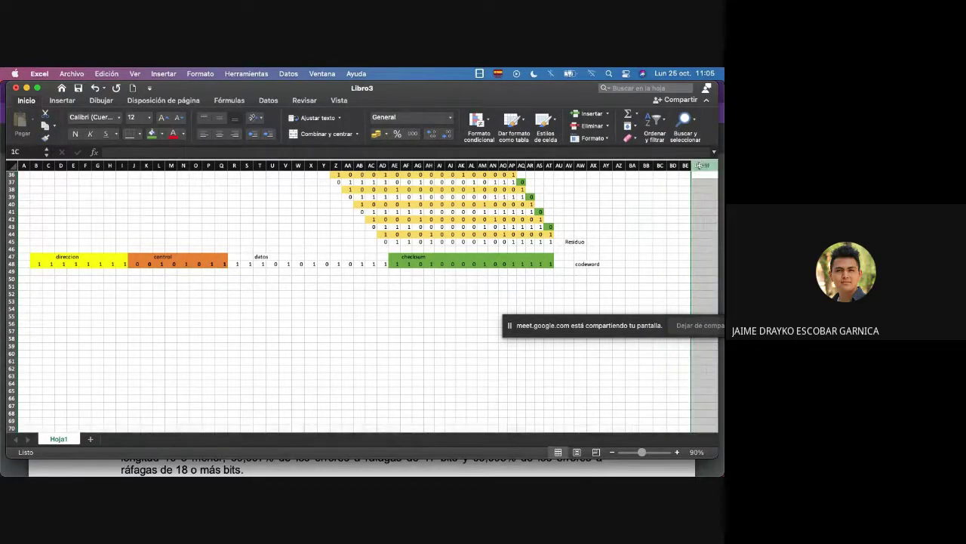
pyautogui.moveTo(683, 170); pyautogui.dragTo(658, 167)
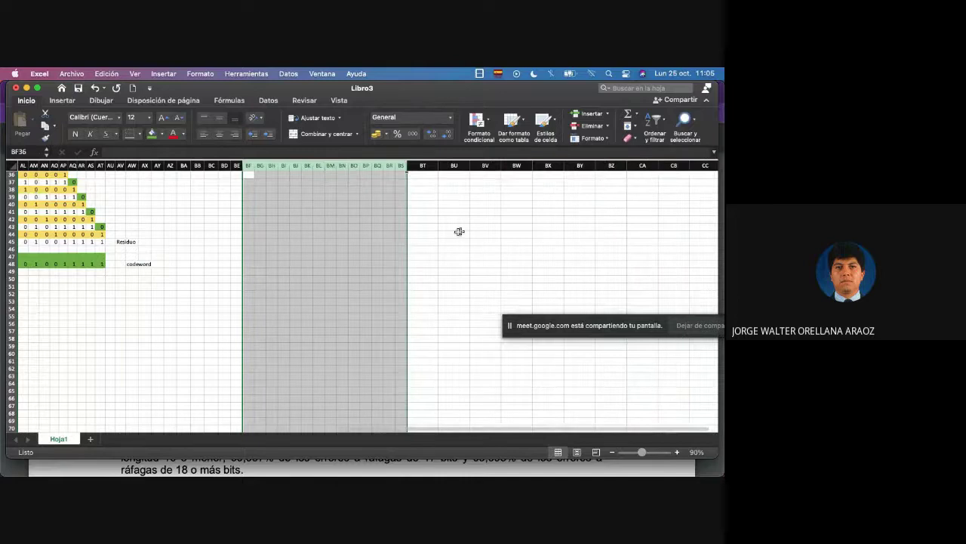
pyautogui.hscroll(-10, 457, 231)
pyautogui.hscroll(-5, 477, 234)
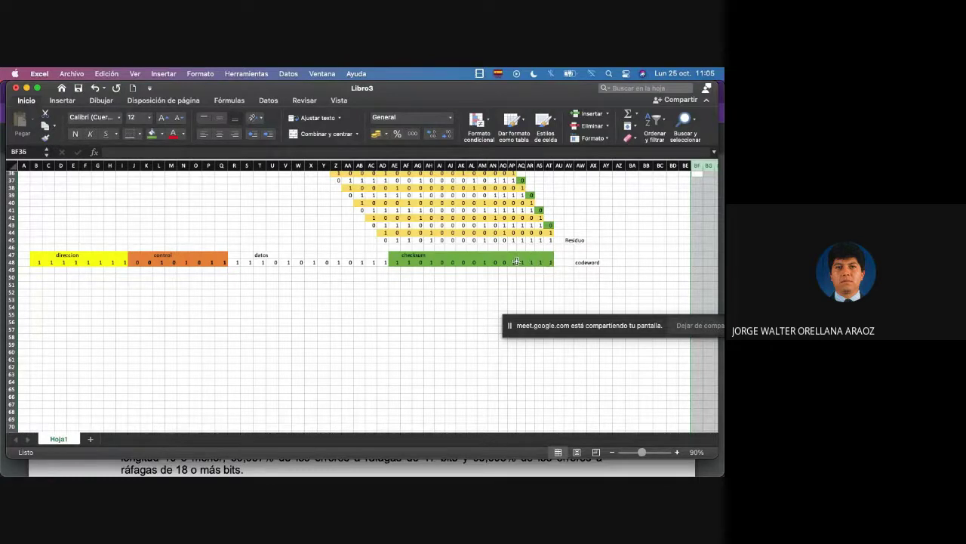
# Step: Enter the flag bits 0 1 1 1 1 1 1 0 in A52:H52, one bit per cell
pyautogui.click(26, 293)
pyautogui.write('0')
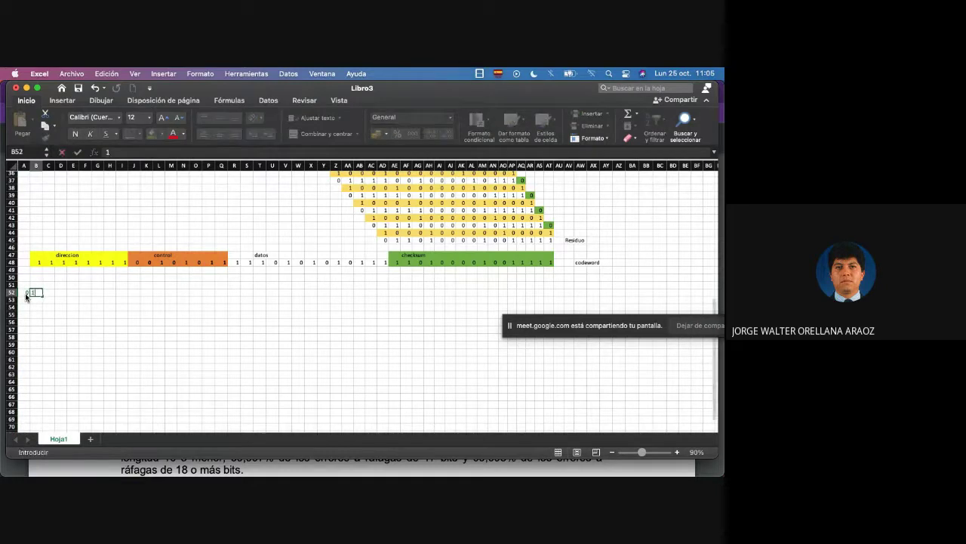
pyautogui.write('\t1\t1\t1\t1\t1\t1')
pyautogui.press('Tab')
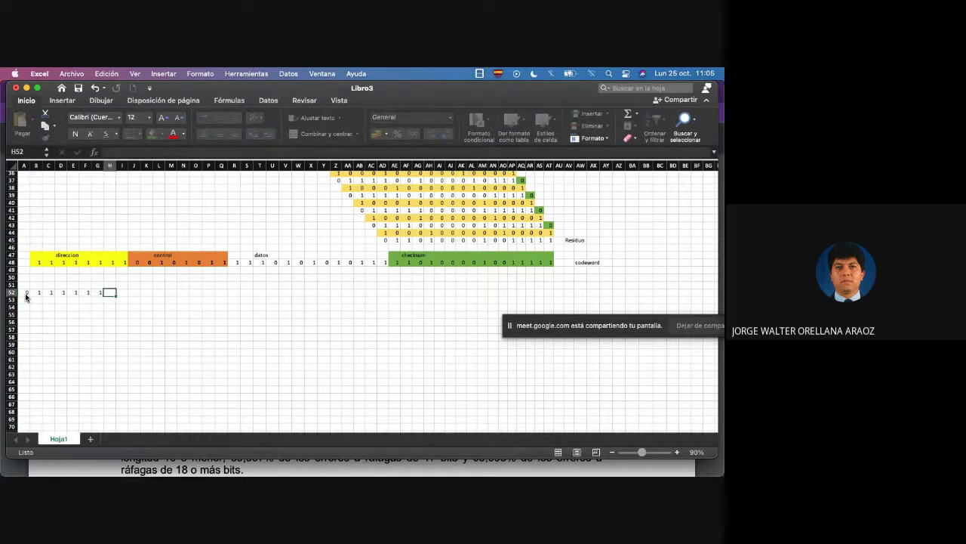
pyautogui.write('0')
pyautogui.hotkey('shift', 'Tab')
pyautogui.press('Tab')
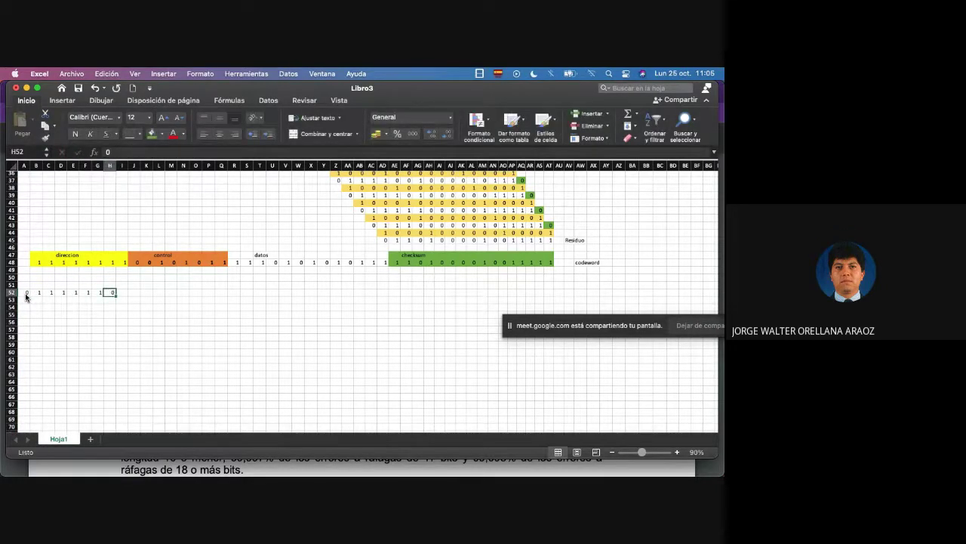
# Step: Fill the flag bits in A52:H52 with dark gray
pyautogui.hotkey('shift', 'Left')
pyautogui.hotkey('shift', 'Left')
pyautogui.hotkey('shift', 'Left')
pyautogui.hotkey('shift', 'Left')
pyautogui.hotkey('shift', 'Left')
pyautogui.hotkey('shift', 'Left')
pyautogui.hotkey('shift', 'Left')
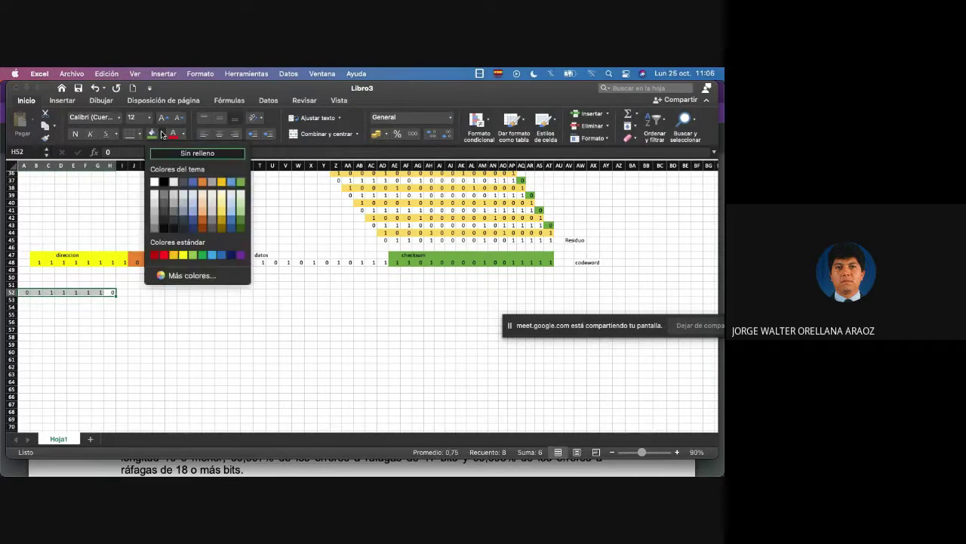
pyautogui.click(220, 222)
pyautogui.click(209, 301)
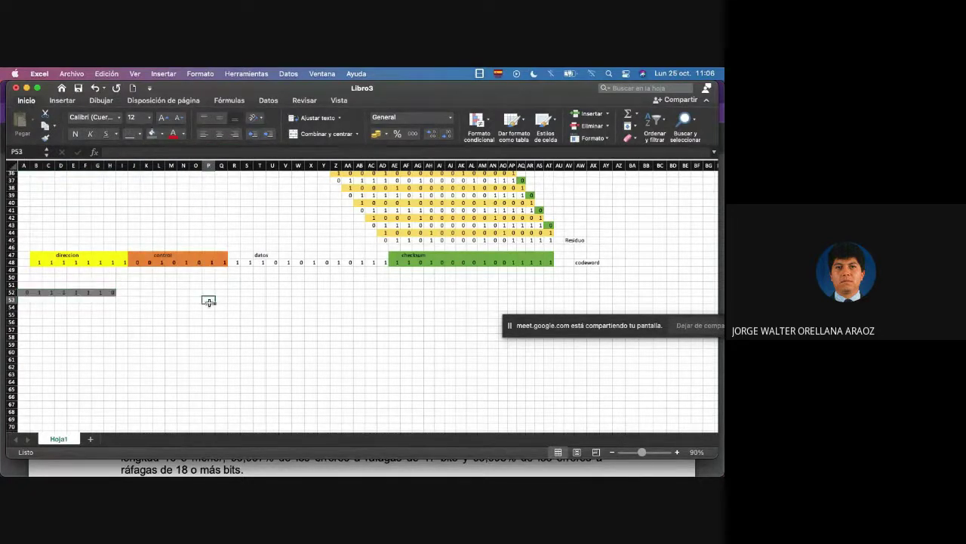
# Step: Copy the first five address ones from B48:F48 to I52, directly after the gray flag
pyautogui.press('Up')
pyautogui.press('Up')
pyautogui.press('Up')
pyautogui.press('Up')
pyautogui.press('Up')
pyautogui.press('Left')
pyautogui.press('Left')
pyautogui.press('Left')
pyautogui.press('Left')
pyautogui.press('Left')
pyautogui.press('Left')
pyautogui.press('Left')
pyautogui.press('Left')
pyautogui.press('Left')
pyautogui.press('Left')
pyautogui.press('Left')
pyautogui.press('Left')
pyautogui.press('Left')
pyautogui.press('Left')
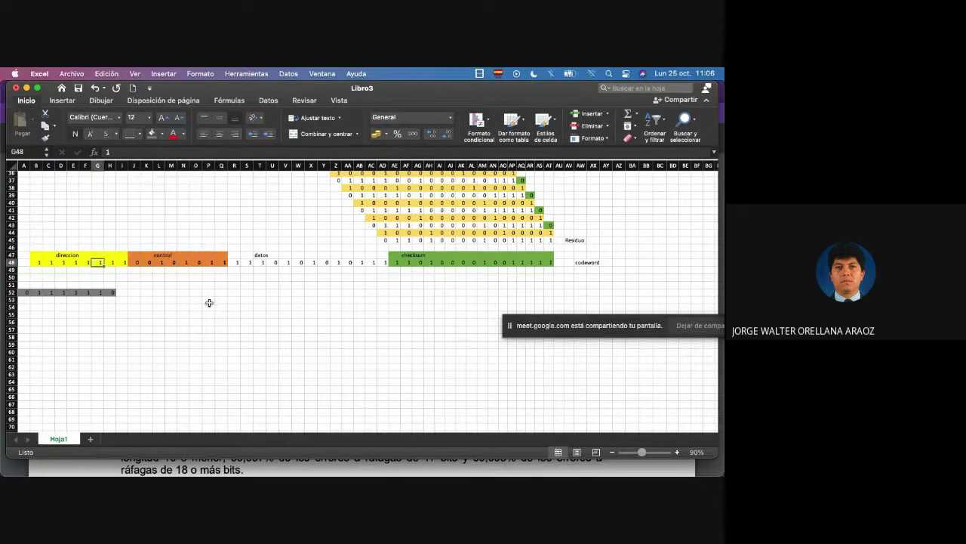
pyautogui.hotkey('shift', 'Right')
pyautogui.hotkey('shift', 'Right')
pyautogui.hotkey('shift', 'Right')
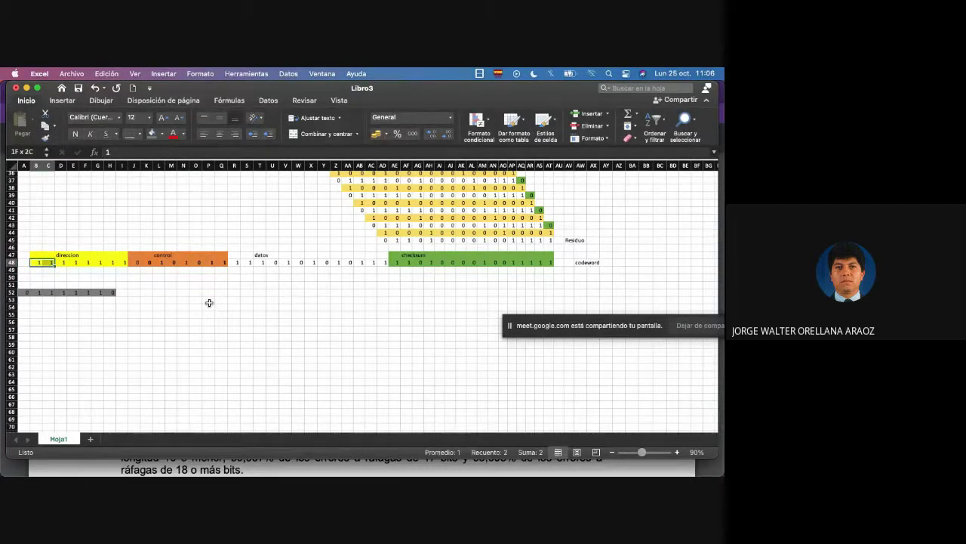
pyautogui.hotkey('shift', 'Right')
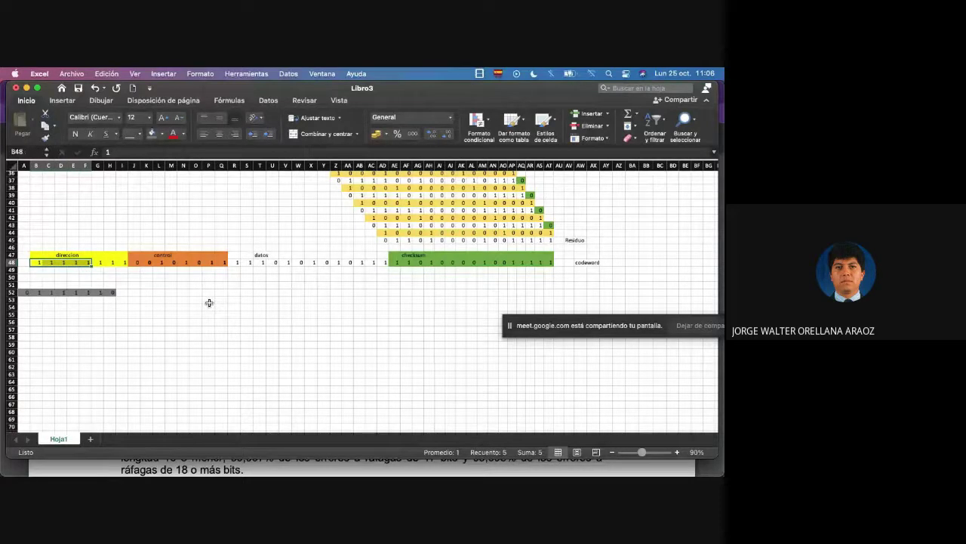
pyautogui.press('super+c')
pyautogui.press('Down')
pyautogui.press('Down')
pyautogui.press('Down')
pyautogui.press('Down')
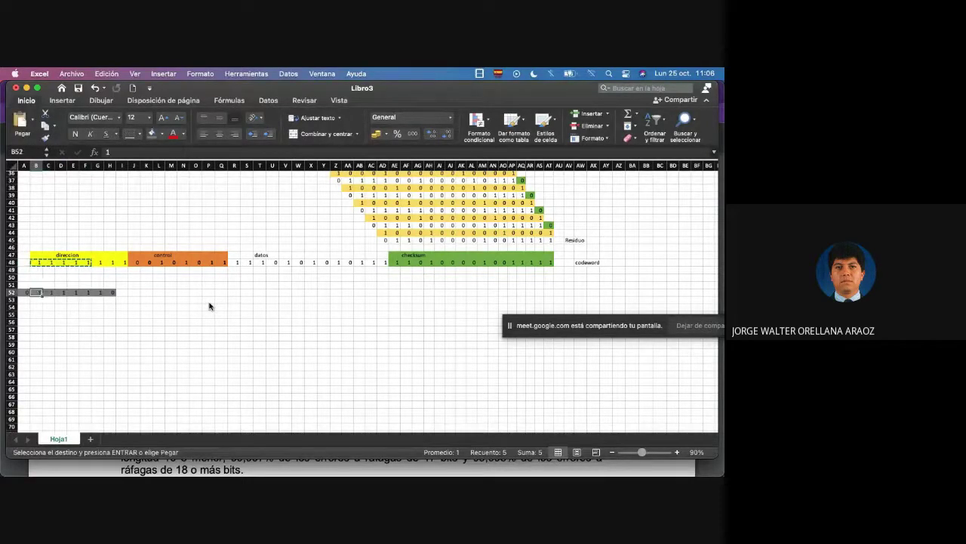
pyautogui.press('Right')
pyautogui.press('Right')
pyautogui.press('Right')
pyautogui.press('Right')
pyautogui.press('Right')
pyautogui.press('Right')
pyautogui.press('Right')
pyautogui.press('Right')
pyautogui.press('super+v')
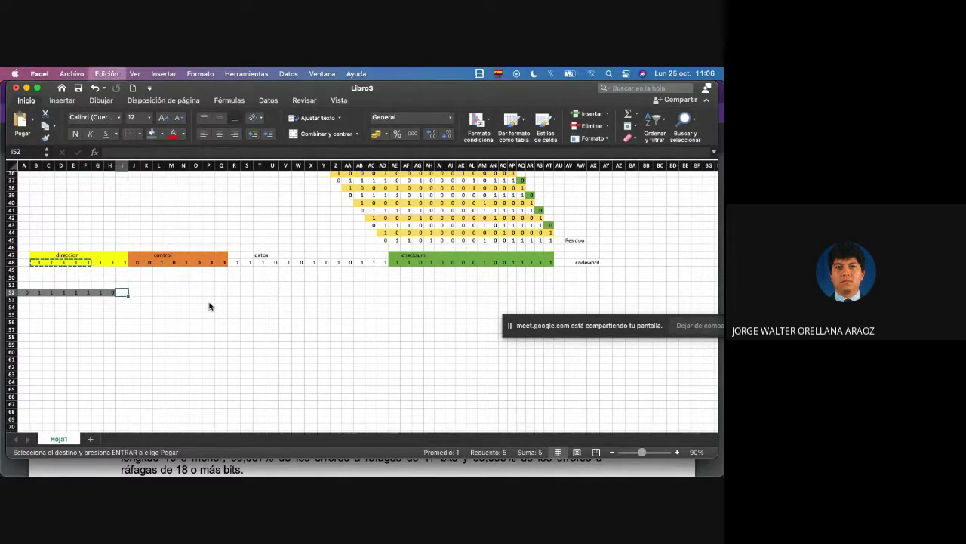
# Step: Insert a stuffed 0 in N52 after the five copied ones and fill the cell red
pyautogui.press('Right')
pyautogui.press('Right')
pyautogui.press('Right')
pyautogui.press('Right')
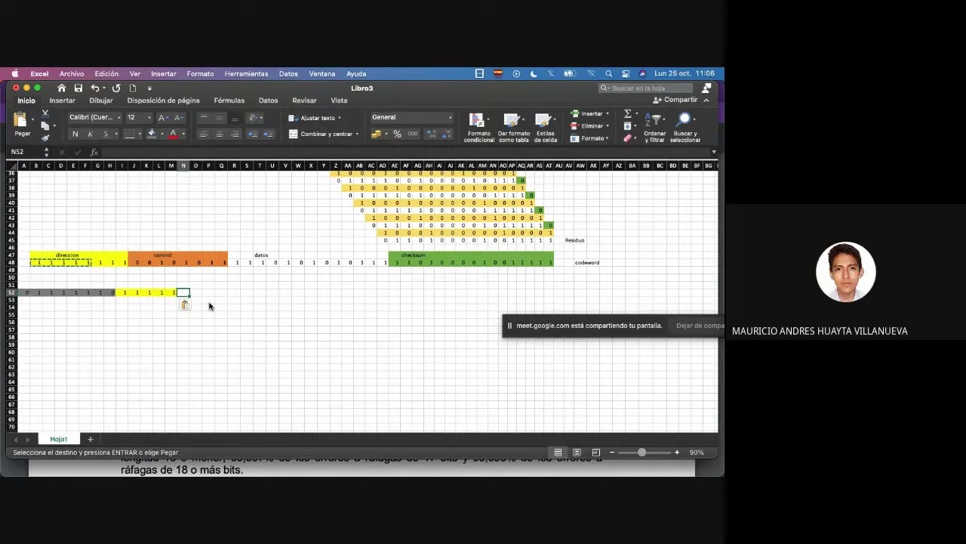
pyautogui.write('0')
pyautogui.press('Return')
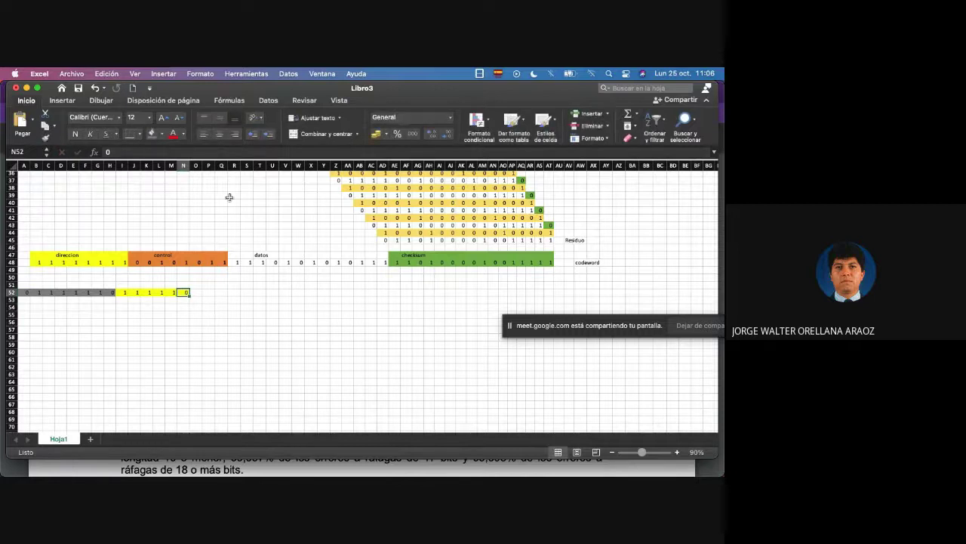
pyautogui.click(161, 133)
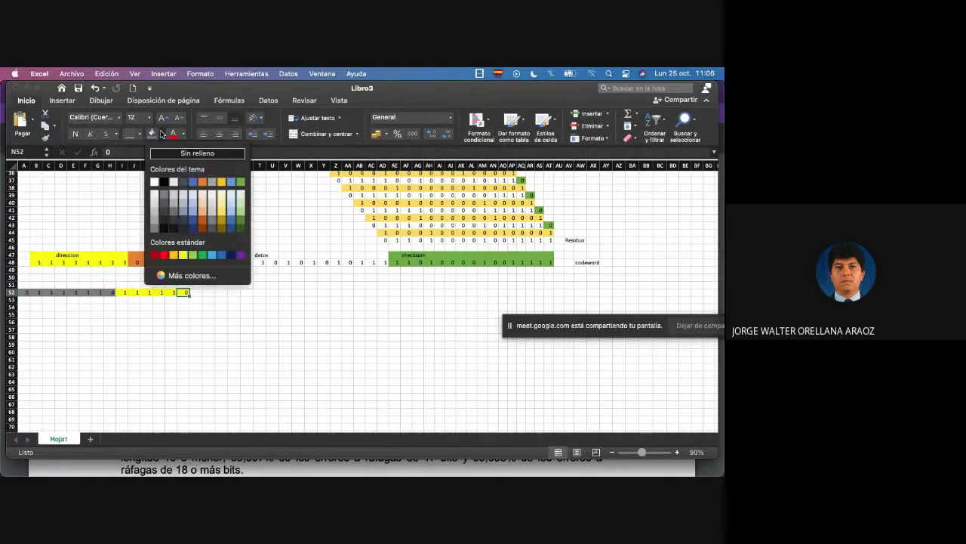
pyautogui.click(164, 254)
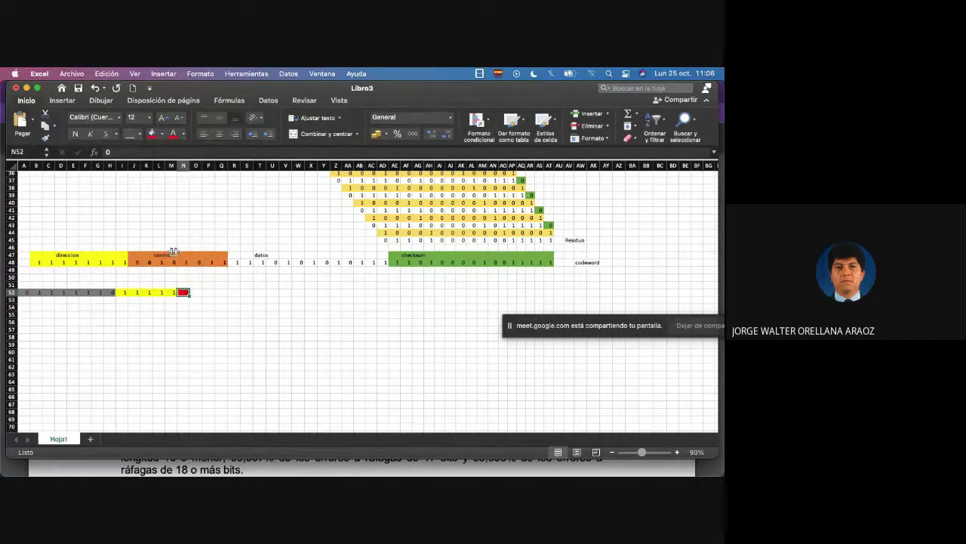
# Step: Copy the next codeword bits from G48:T48 to O52, directly after the red stuffed zero
pyautogui.click(37, 262)
pyautogui.press('Right')
pyautogui.press('Right')
pyautogui.press('Right')
pyautogui.press('Right')
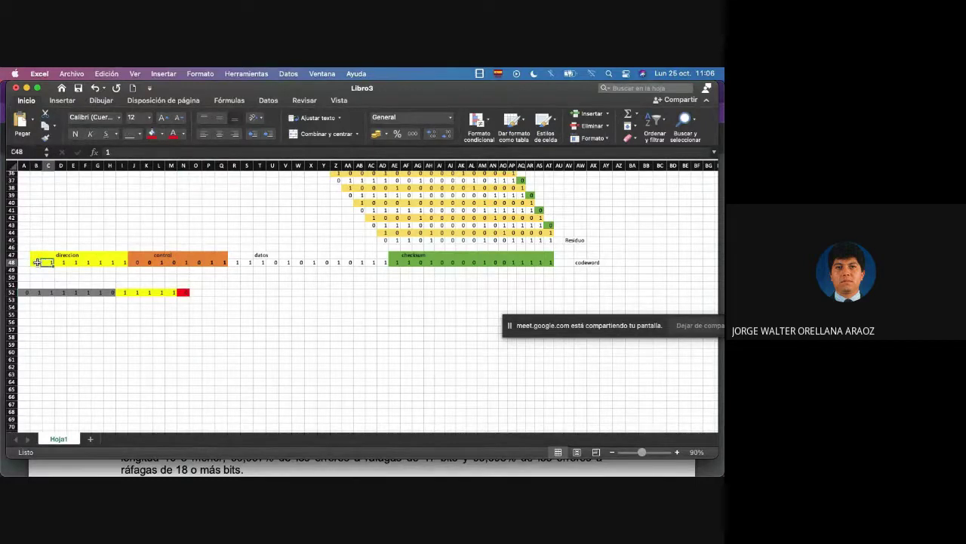
pyautogui.press('Right')
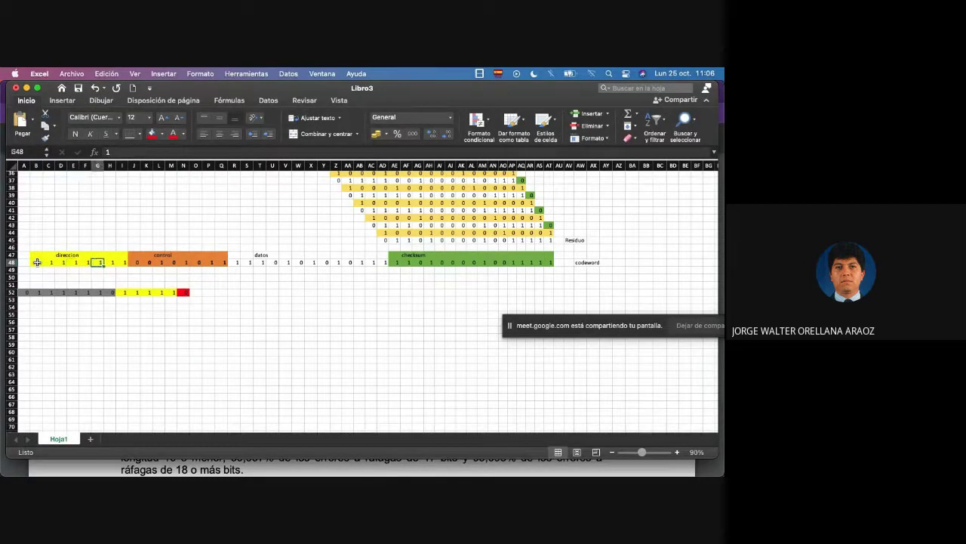
pyautogui.hotkey('shift', 'Right')
pyautogui.hotkey('shift', 'Right')
pyautogui.hotkey('shift', 'Right')
pyautogui.hotkey('shift', 'Right')
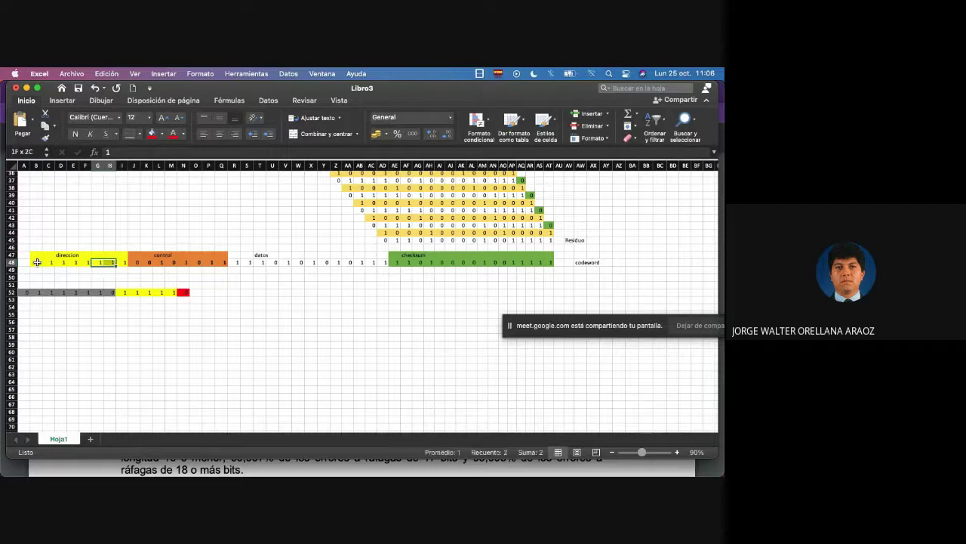
pyautogui.hotkey('shift', 'Right')
pyautogui.hotkey('shift', 'Right')
pyautogui.hotkey('shift', 'Right')
pyautogui.hotkey('shift', 'Right')
pyautogui.hotkey('shift', 'Right')
pyautogui.hotkey('shift', 'Right')
pyautogui.hotkey('shift', 'Right')
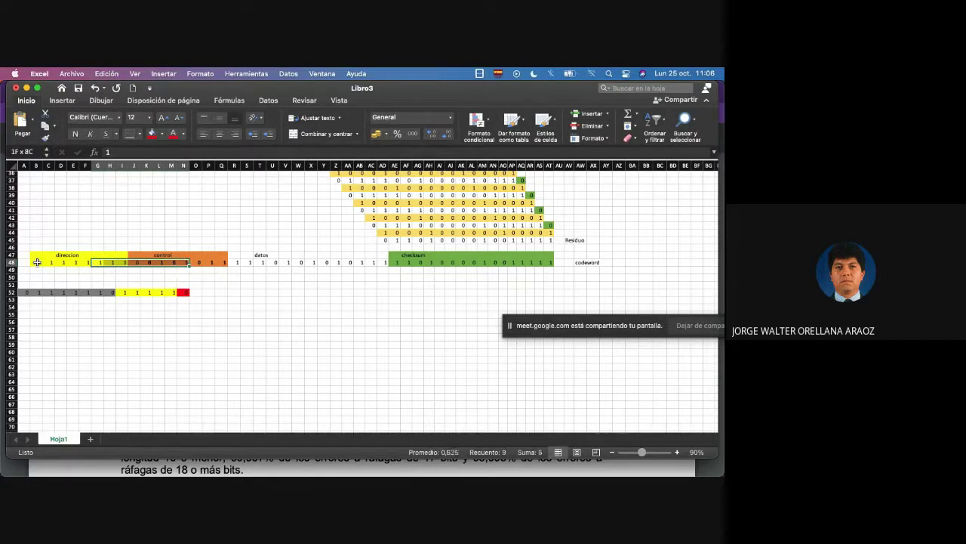
pyautogui.hotkey('shift', 'Right')
pyautogui.hotkey('shift', 'Right')
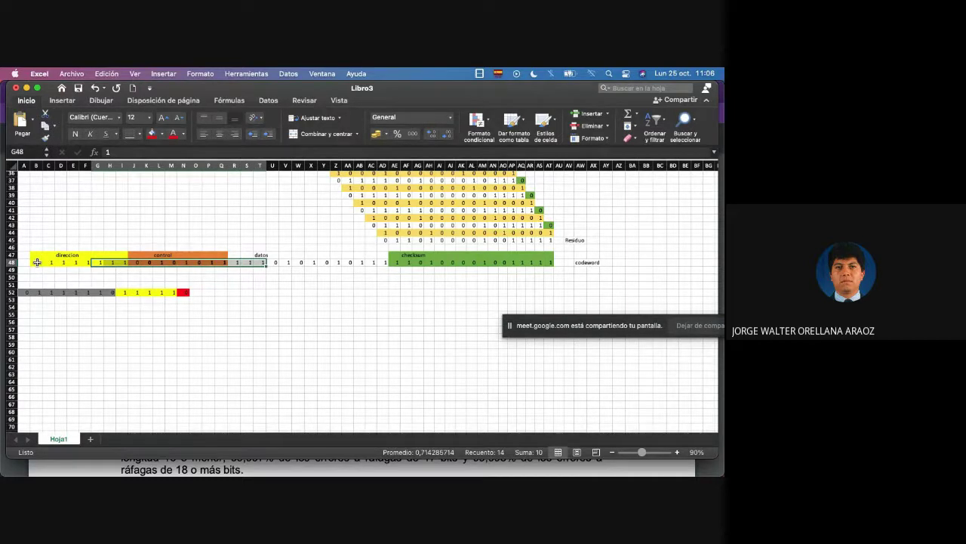
pyautogui.press('super+c')
pyautogui.press('Down')
pyautogui.press('Down')
pyautogui.press('Down')
pyautogui.press('Down')
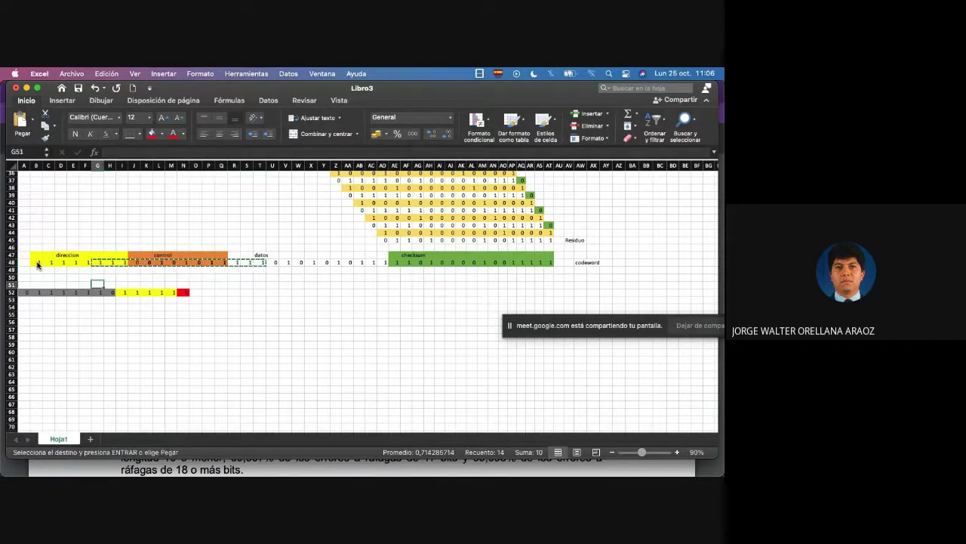
pyautogui.press('Right')
pyautogui.press('Right')
pyautogui.press('Right')
pyautogui.press('Right')
pyautogui.press('Right')
pyautogui.press('Right')
pyautogui.press('Right')
pyautogui.press('Right')
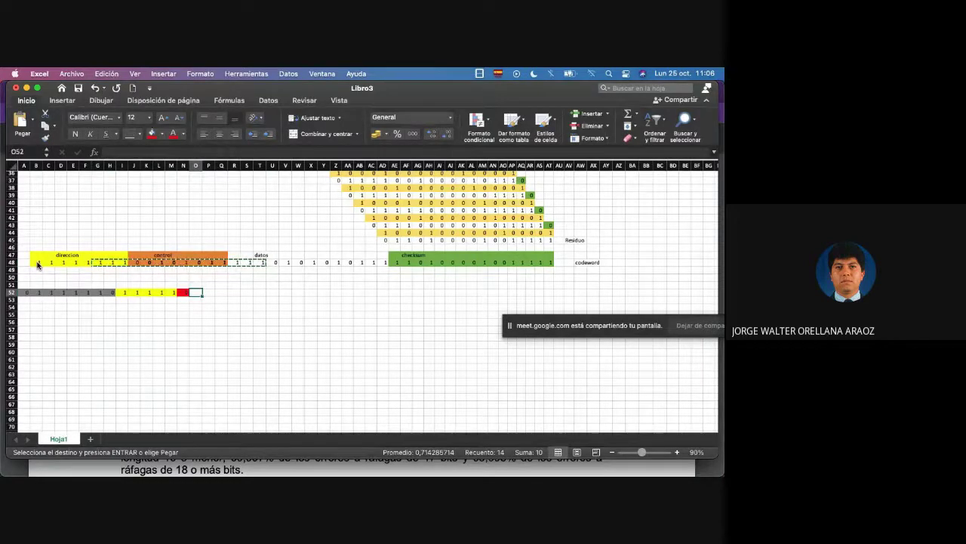
pyautogui.press('super+v')
# Step: Insert a stuffed 0 in AC52 after the five consecutive ones and fill the cell red
pyautogui.press('Right')
pyautogui.press('Right')
pyautogui.press('Right')
pyautogui.press('Right')
pyautogui.press('Right')
pyautogui.press('Right')
pyautogui.press('Right')
pyautogui.press('Right')
pyautogui.press('Right')
pyautogui.press('Right')
pyautogui.press('Right')
pyautogui.press('Right')
pyautogui.press('Right')
pyautogui.press('Right')
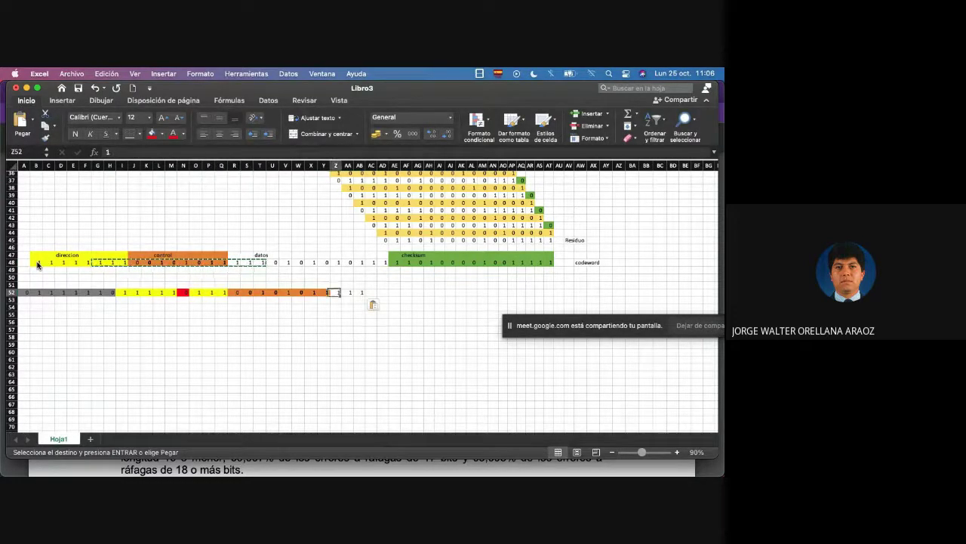
pyautogui.press('Escape')
pyautogui.write('0')
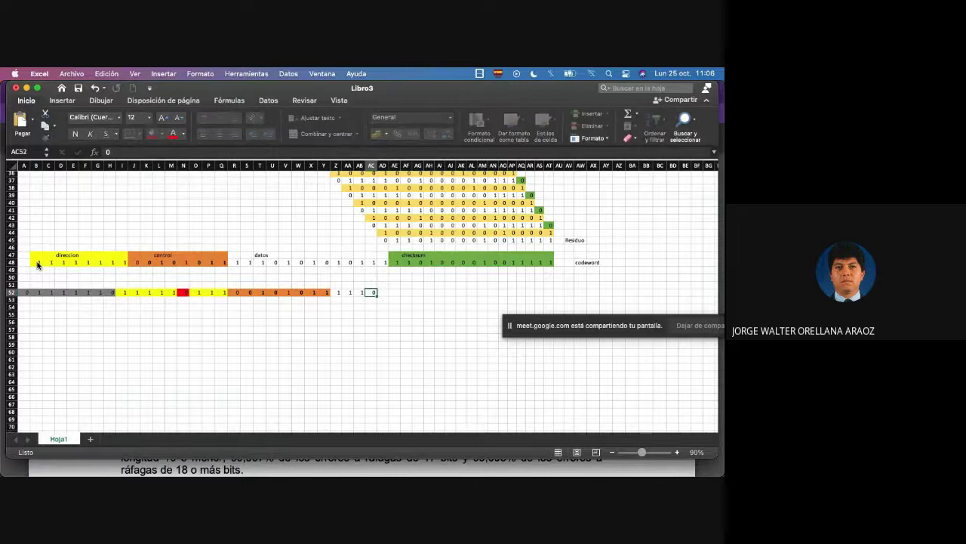
pyautogui.click(152, 134)
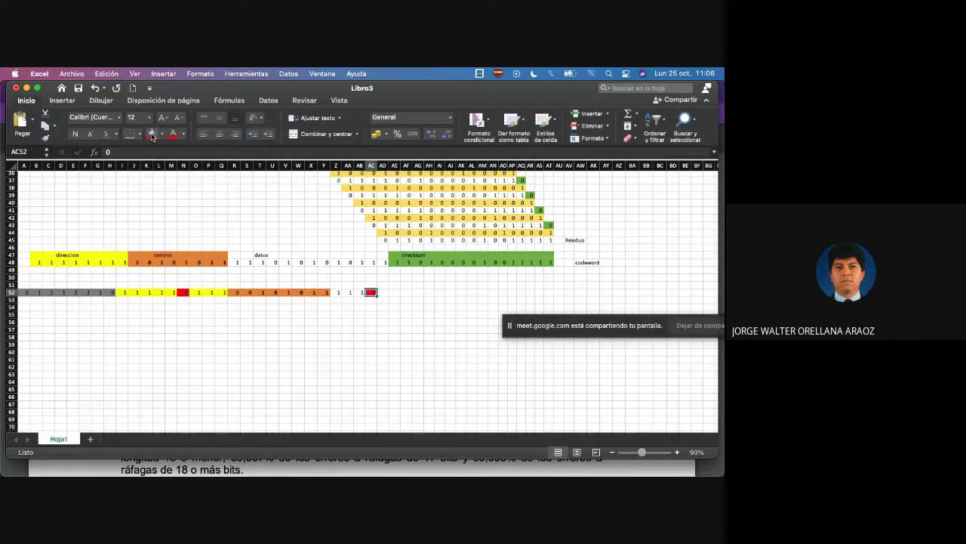
# Step: Copy the remaining data bits and first two checksum bits from U48:AF48 to AD52
pyautogui.click(261, 262)
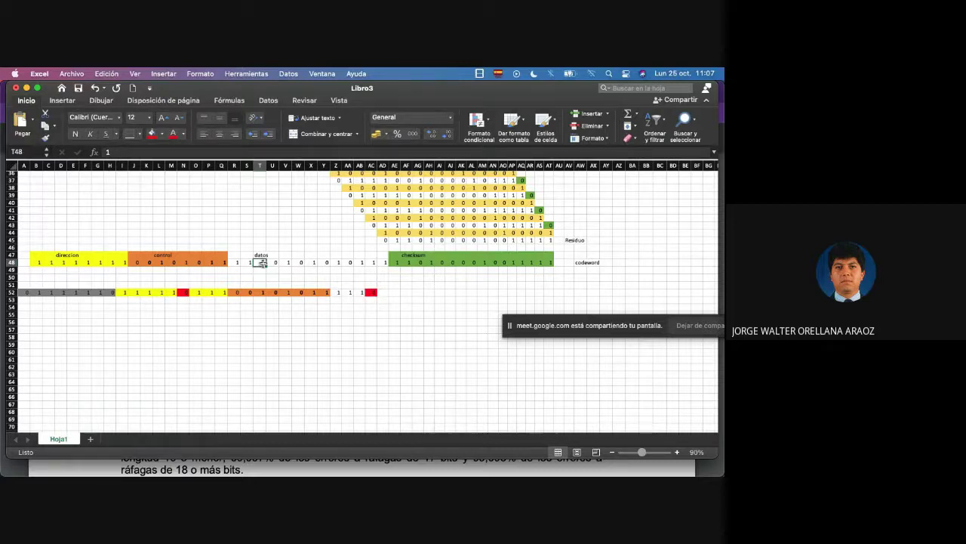
pyautogui.press('Right')
pyautogui.hotkey('shift', 'Right')
pyautogui.hotkey('shift', 'Right')
pyautogui.hotkey('shift', 'Right')
pyautogui.hotkey('shift', 'Right')
pyautogui.hotkey('shift', 'Right')
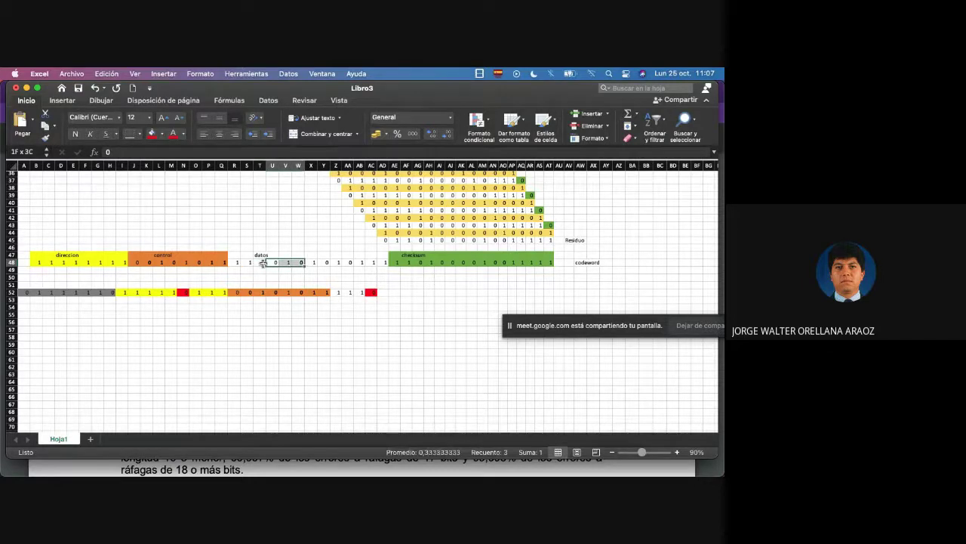
pyautogui.hotkey('shift', 'Right')
pyautogui.hotkey('shift', 'Right')
pyautogui.hotkey('shift', 'Right')
pyautogui.hotkey('shift', 'Right')
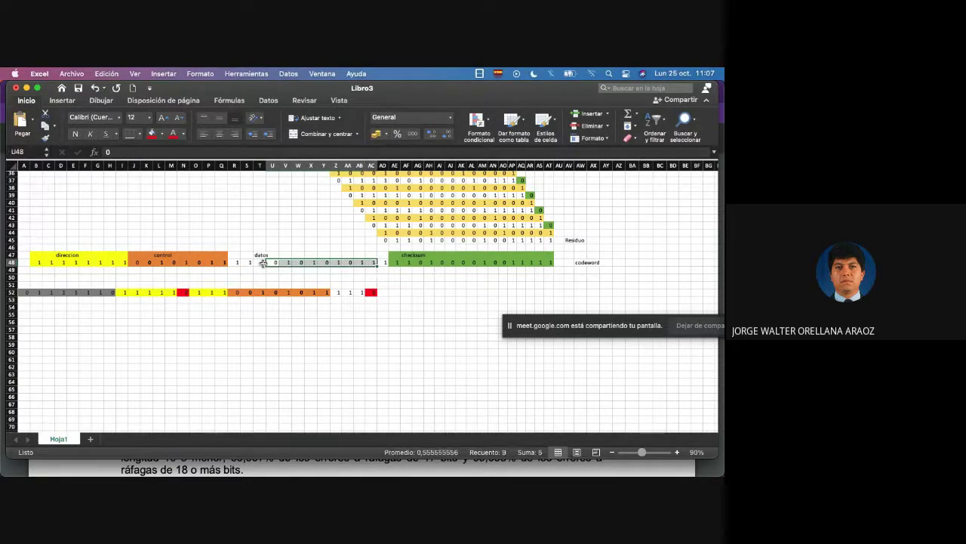
pyautogui.hotkey('shift', 'Right')
pyautogui.hotkey('shift', 'Right')
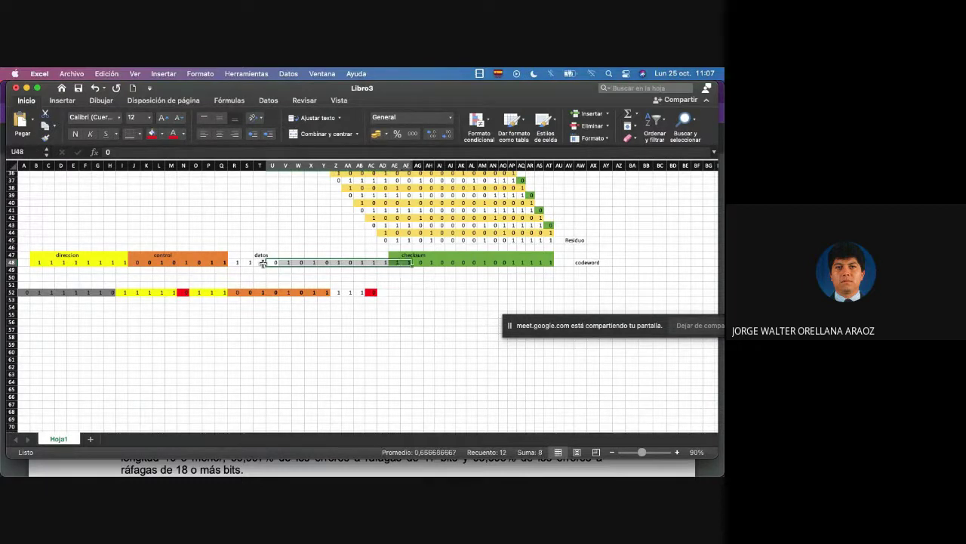
pyautogui.press('super+c')
pyautogui.press('Down')
pyautogui.press('Down')
pyautogui.press('Down')
pyautogui.press('Down')
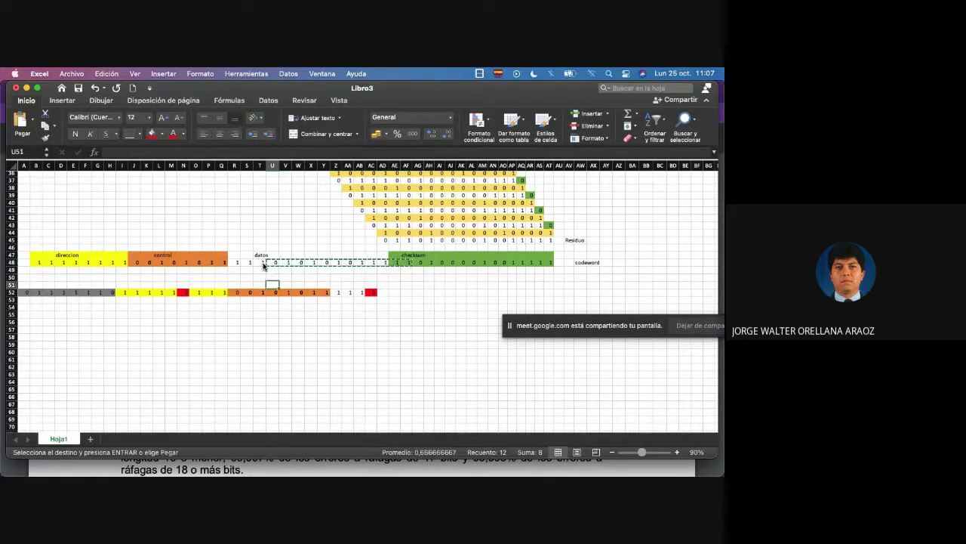
pyautogui.press('Right')
pyautogui.press('Right')
pyautogui.press('Right')
pyautogui.press('Right')
pyautogui.press('Right')
pyautogui.press('Right')
pyautogui.press('Right')
pyautogui.press('Right')
pyautogui.press('Right')
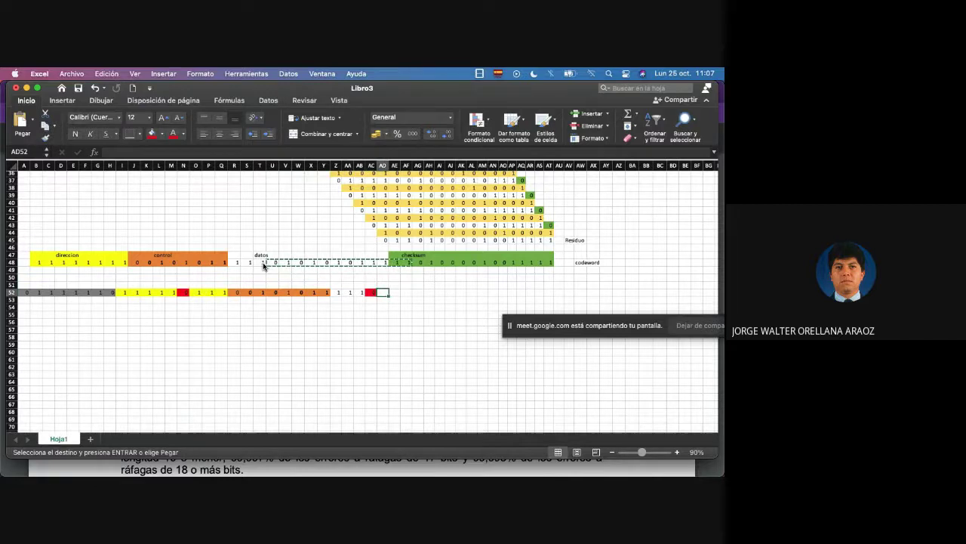
pyautogui.press('super+v')
# Step: Insert a stuffed 0 in AP52 after the two green checksum ones and fill the cell red
pyautogui.press('Right')
pyautogui.press('Right')
pyautogui.press('Right')
pyautogui.press('Right')
pyautogui.press('Right')
pyautogui.press('Right')
pyautogui.press('Right')
pyautogui.press('Right')
pyautogui.press('Right')
pyautogui.press('Right')
pyautogui.press('Right')
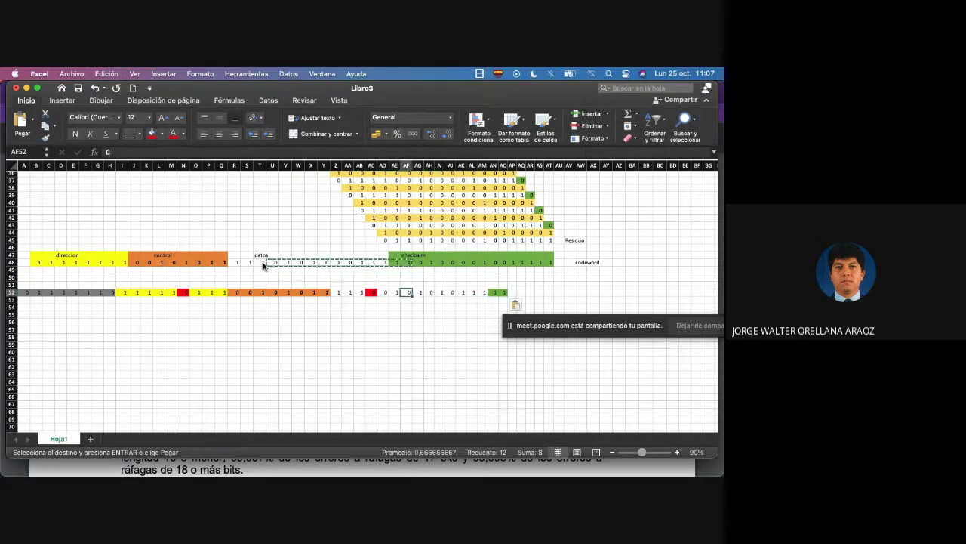
pyautogui.press('Right')
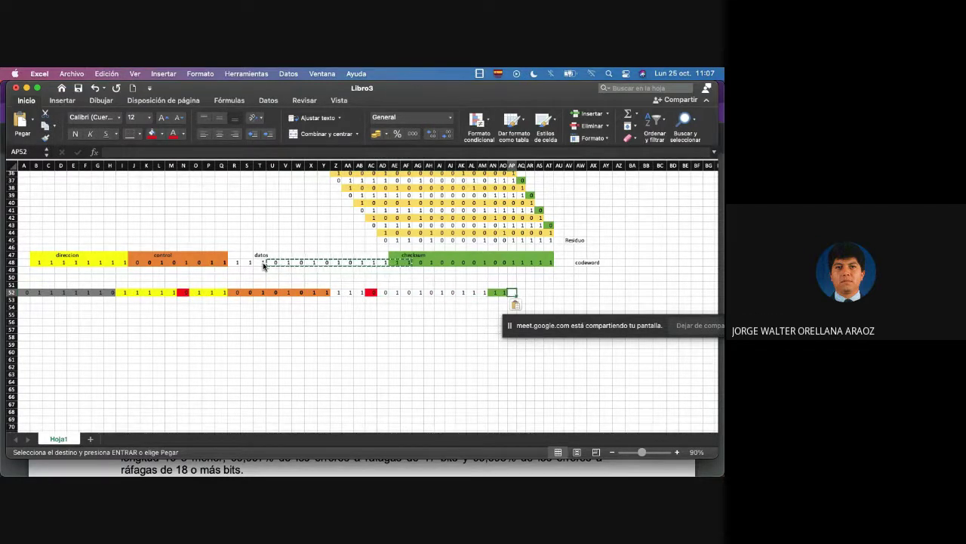
pyautogui.write('0')
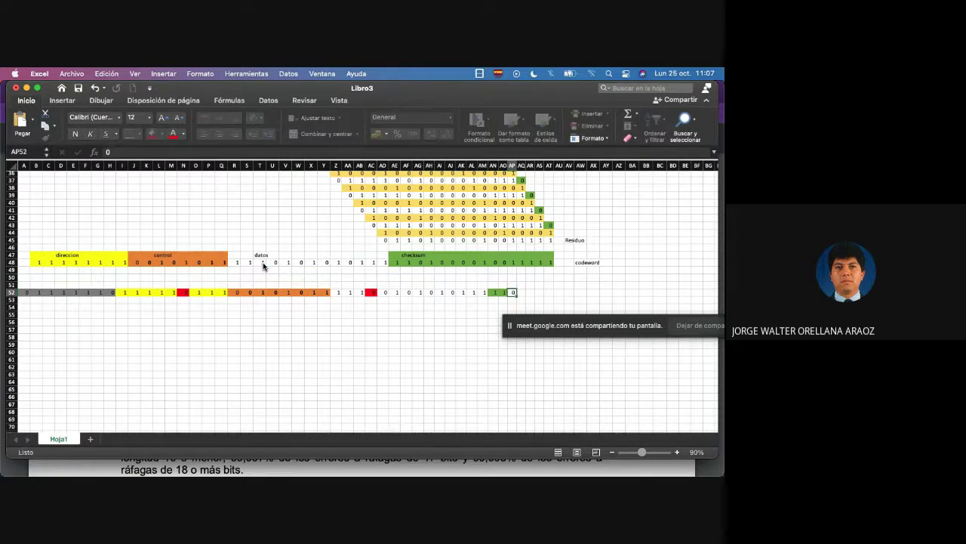
pyautogui.press('Return')
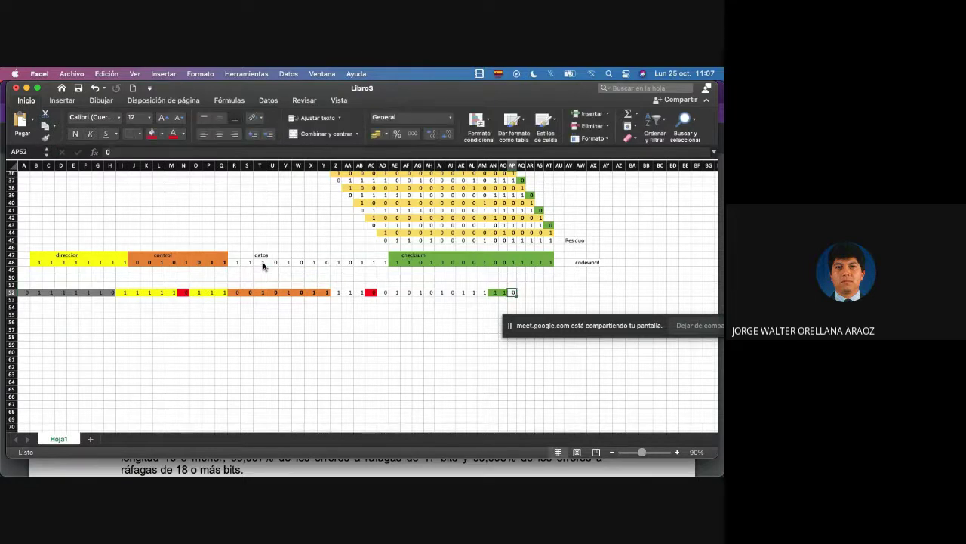
pyautogui.click(151, 134)
# Step: Copy the remaining checksum bits from AG48:AT48 to AQ52 in the frame row
pyautogui.click(361, 263)
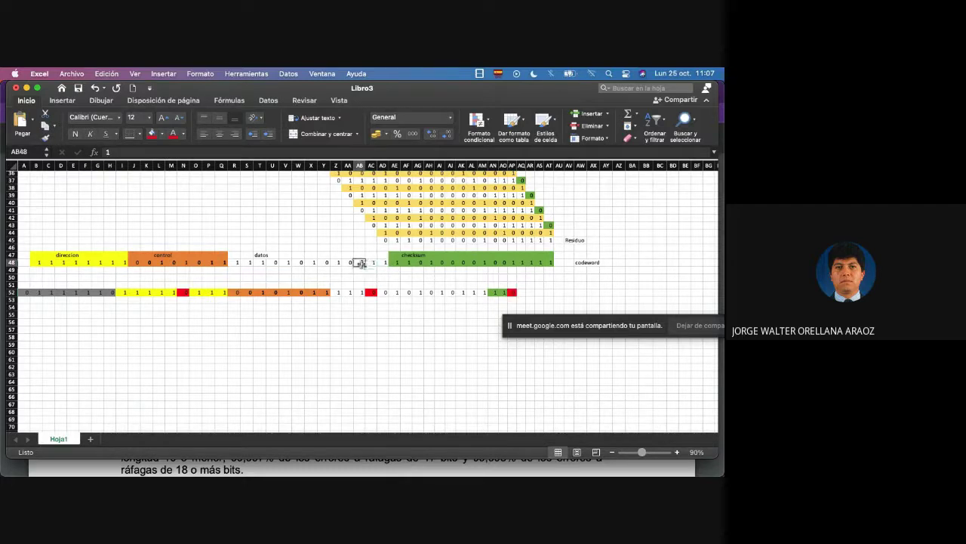
pyautogui.press('Right')
pyautogui.press('Right')
pyautogui.press('Right')
pyautogui.press('Right')
pyautogui.press('Right')
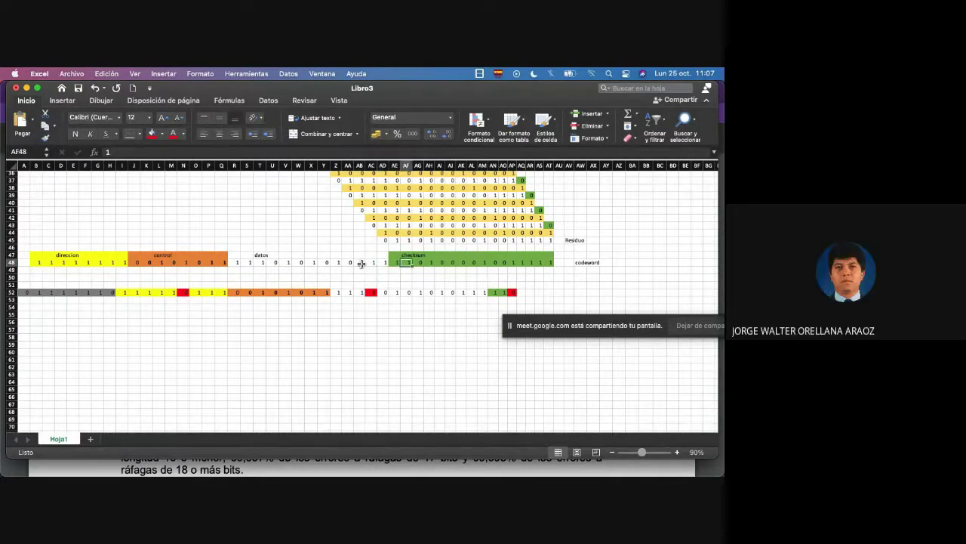
pyautogui.hotkey('shift', 'Right')
pyautogui.hotkey('shift', 'Right')
pyautogui.hotkey('shift', 'Right')
pyautogui.hotkey('shift', 'Right')
pyautogui.hotkey('shift', 'Right')
pyautogui.hotkey('shift', 'Right')
pyautogui.hotkey('shift', 'Right')
pyautogui.hotkey('shift', 'Right')
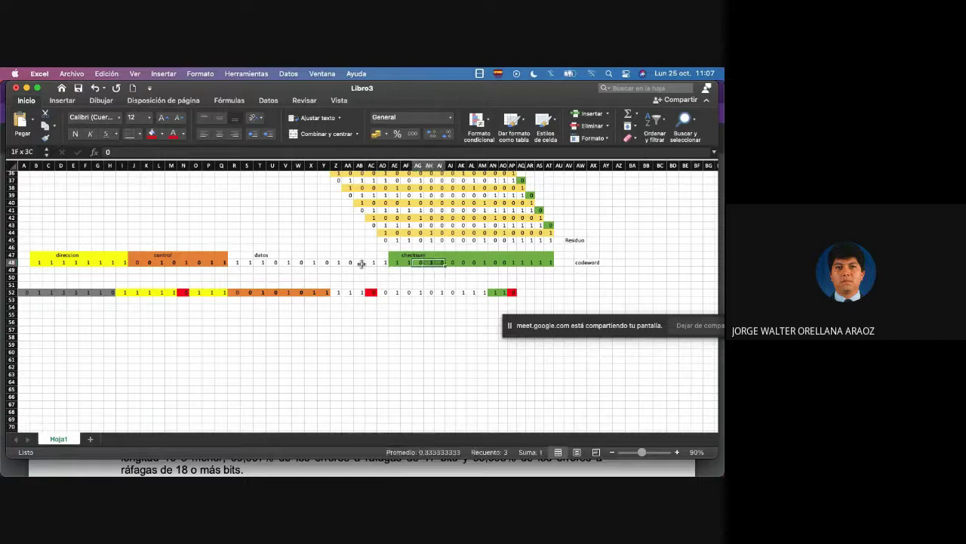
pyautogui.hotkey('shift', 'Right')
pyautogui.hotkey('shift', 'Right')
pyautogui.hotkey('shift', 'Right')
pyautogui.hotkey('shift', 'Right')
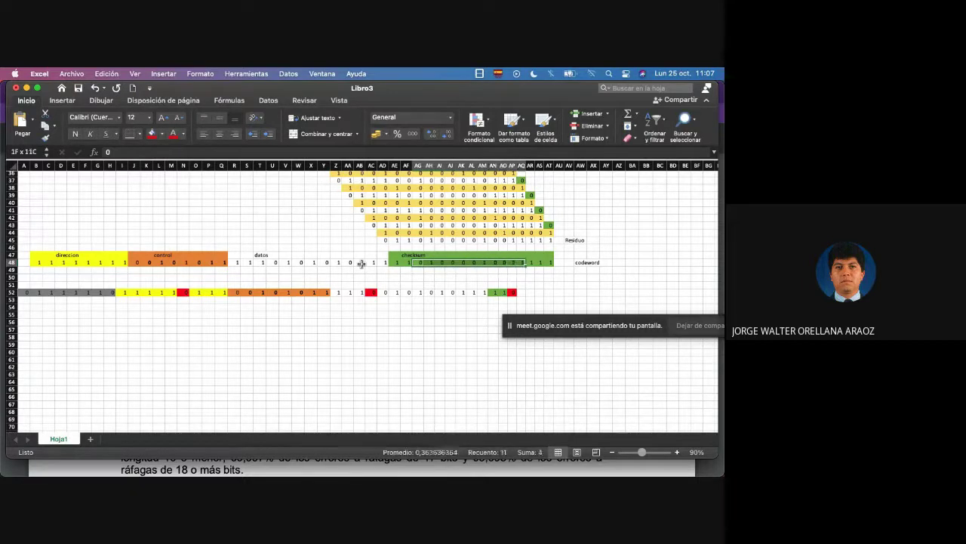
pyautogui.hotkey('shift', 'Right')
pyautogui.hotkey('shift', 'Right')
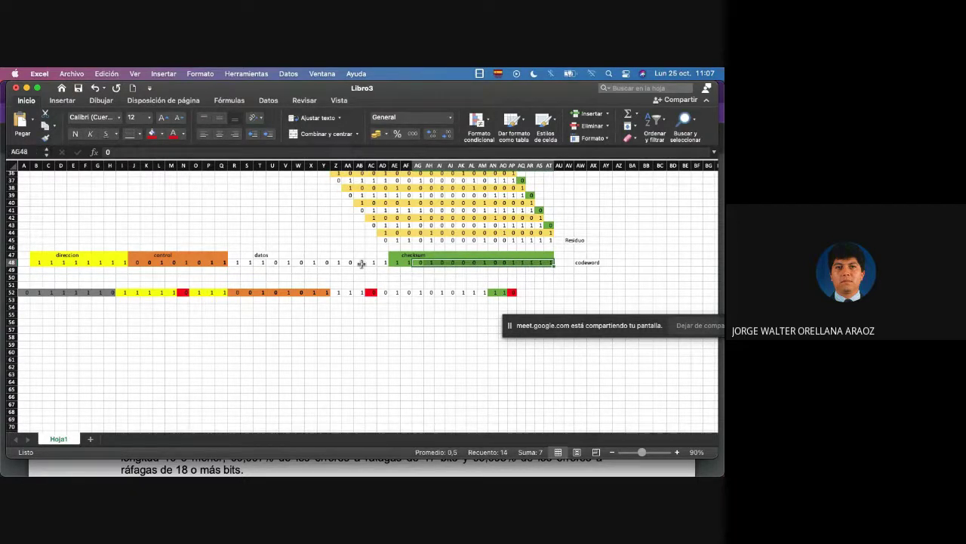
pyautogui.press('super+c')
pyautogui.press('Down')
pyautogui.press('Down')
pyautogui.press('Down')
pyautogui.press('Down')
pyautogui.press('Right')
pyautogui.press('Right')
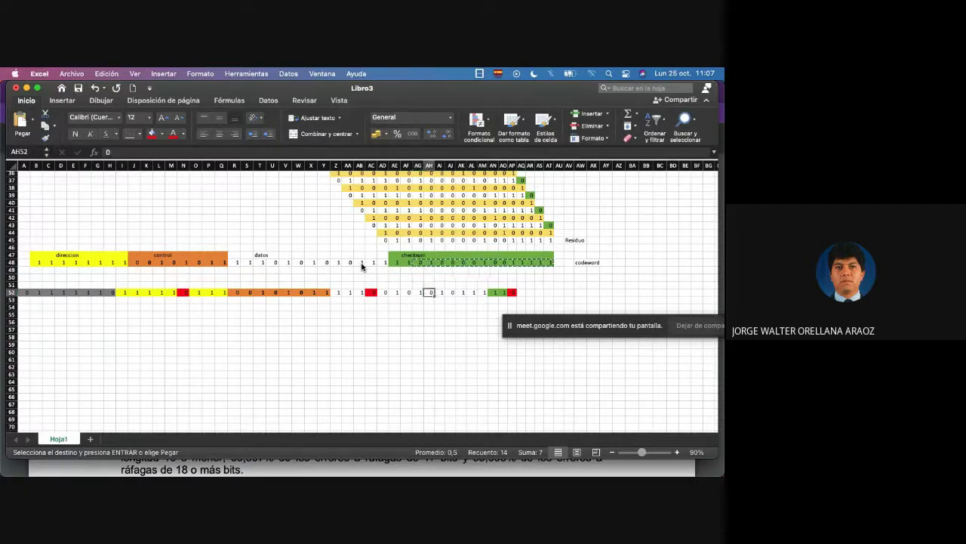
pyautogui.press('Right')
pyautogui.press('Right')
pyautogui.press('Right')
pyautogui.press('Right')
pyautogui.press('Right')
pyautogui.press('Right')
pyautogui.press('Right')
pyautogui.press('Right')
pyautogui.press('super+v')
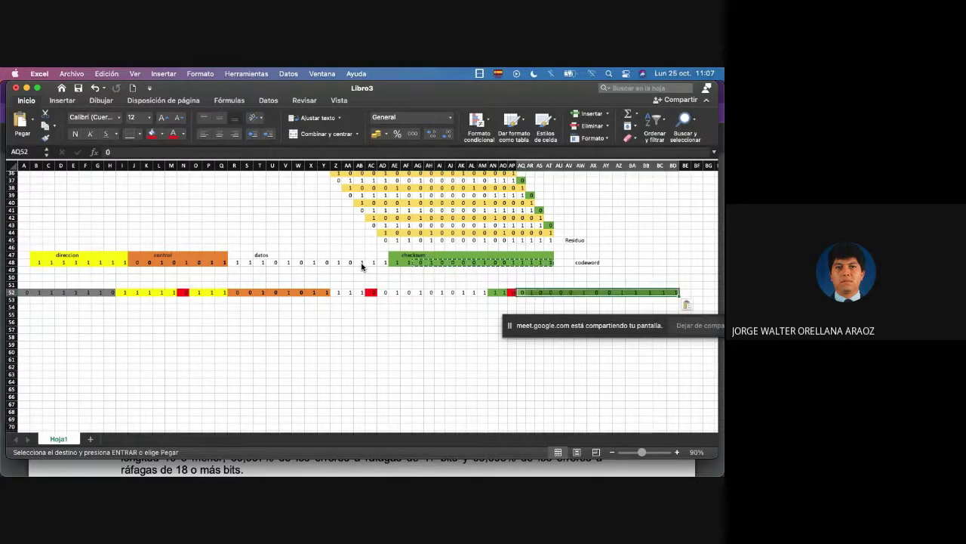
# Step: Insert a stuffed 0 in BE52 after the five consecutive ones ending the checksum and fill the cell red
pyautogui.press('Right')
pyautogui.press('Right')
pyautogui.press('Right')
pyautogui.press('Right')
pyautogui.press('Right')
pyautogui.press('Right')
pyautogui.press('Right')
pyautogui.press('Right')
pyautogui.press('Right')
pyautogui.press('Right')
pyautogui.press('Right')
pyautogui.press('Right')
pyautogui.press('Right')
pyautogui.press('Right')
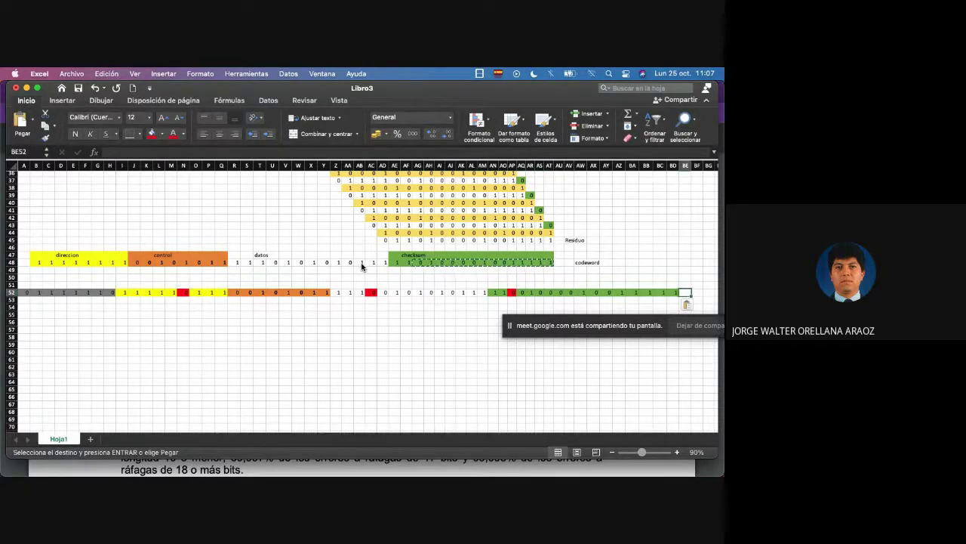
pyautogui.write('0')
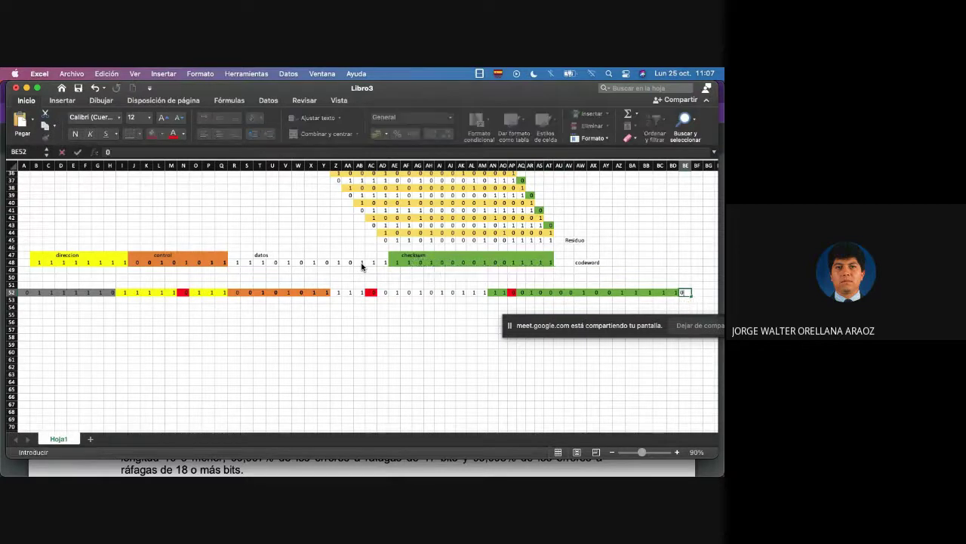
pyautogui.press('Right')
pyautogui.press('Left')
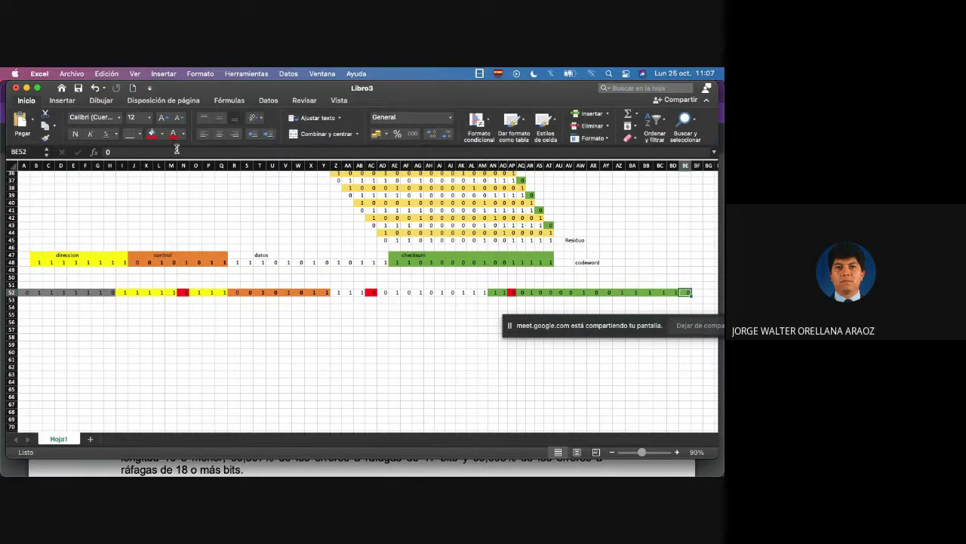
pyautogui.click(152, 134)
# Step: Copy the gray opening flag from A52:H52 to BF52 as the closing flag of the frame
pyautogui.press('Left')
pyautogui.press('Left')
pyautogui.press('Left')
pyautogui.press('Left')
pyautogui.press('Left')
pyautogui.press('Left')
pyautogui.press('Left')
pyautogui.press('Left')
pyautogui.press('Left')
pyautogui.press('Left')
pyautogui.press('Left')
pyautogui.press('Left')
pyautogui.press('Left')
pyautogui.press('Left')
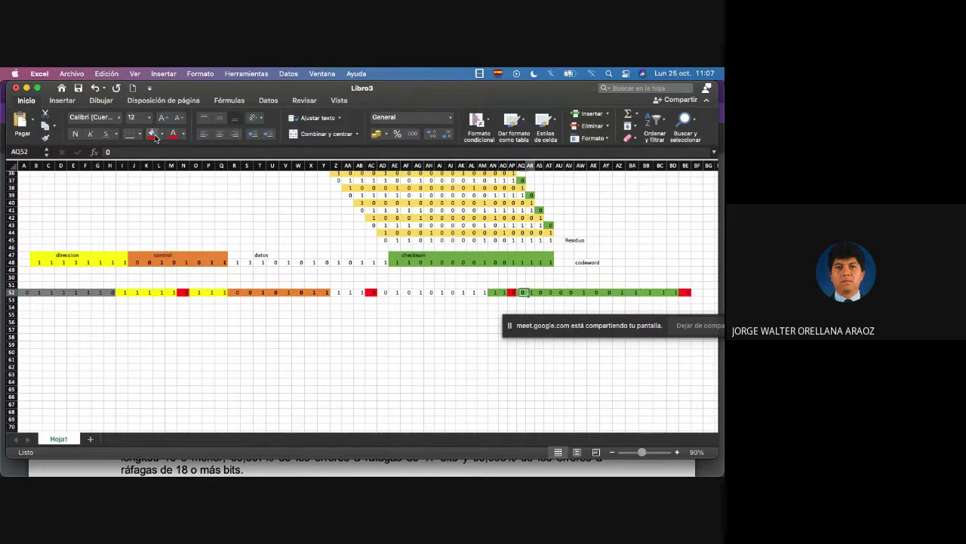
pyautogui.press('Left')
pyautogui.press('Left')
pyautogui.press('Left')
pyautogui.press('Left')
pyautogui.press('Left')
pyautogui.press('Left')
pyautogui.press('Left')
pyautogui.press('Left')
pyautogui.press('Left')
pyautogui.press('Left')
pyautogui.press('Left')
pyautogui.press('Left')
pyautogui.press('Left')
pyautogui.press('Left')
pyautogui.press('Left')
pyautogui.press('Left')
pyautogui.press('Left')
pyautogui.press('Left')
pyautogui.press('Left')
pyautogui.press('Left')
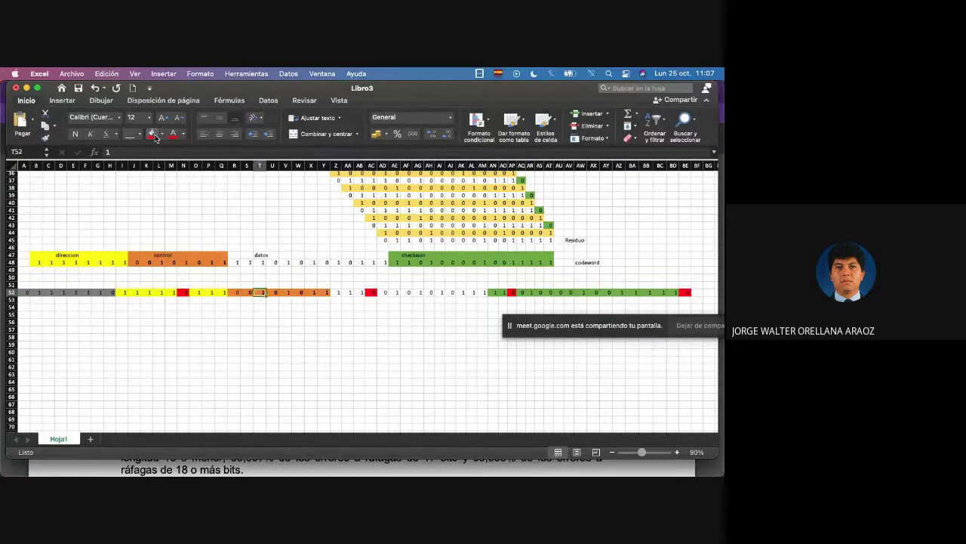
pyautogui.press('Left')
pyautogui.press('Left')
pyautogui.press('Left')
pyautogui.press('Left')
pyautogui.press('Left')
pyautogui.press('Left')
pyautogui.press('Left')
pyautogui.press('Left')
pyautogui.press('Left')
pyautogui.press('Left')
pyautogui.press('Left')
pyautogui.press('Left')
pyautogui.hotkey('shift', 'Left')
pyautogui.hotkey('shift', 'Left')
pyautogui.hotkey('shift', 'Left')
pyautogui.hotkey('shift', 'Left')
pyautogui.hotkey('shift', 'Left')
pyautogui.hotkey('shift', 'Left')
pyautogui.hotkey('shift', 'Left')
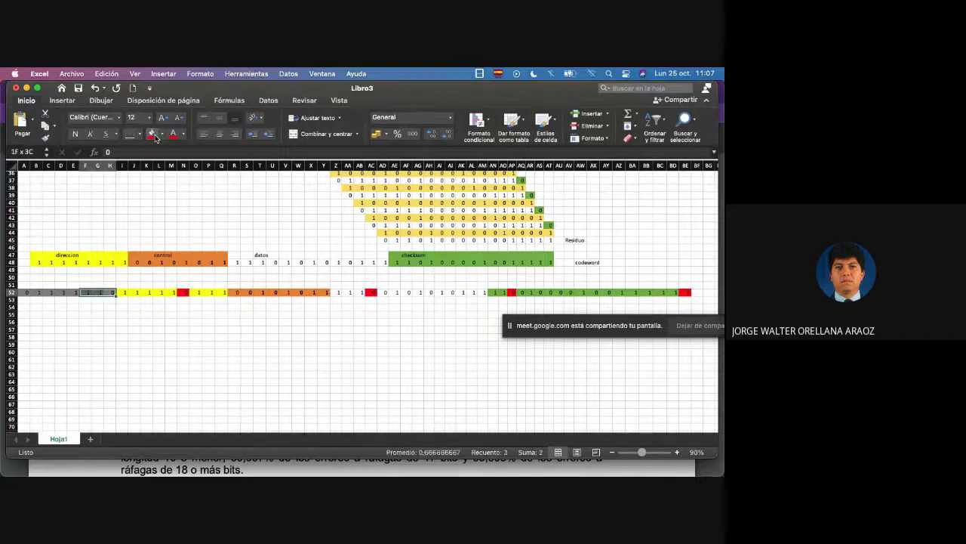
pyautogui.press('super+c')
pyautogui.press('Right')
pyautogui.press('Right')
pyautogui.press('Right')
pyautogui.press('Right')
pyautogui.press('Right')
pyautogui.press('Right')
pyautogui.press('Right')
pyautogui.press('Right')
pyautogui.press('Right')
pyautogui.press('Right')
pyautogui.press('Right')
pyautogui.press('Right')
pyautogui.press('Right')
pyautogui.press('Right')
pyautogui.press('Right')
pyautogui.press('Right')
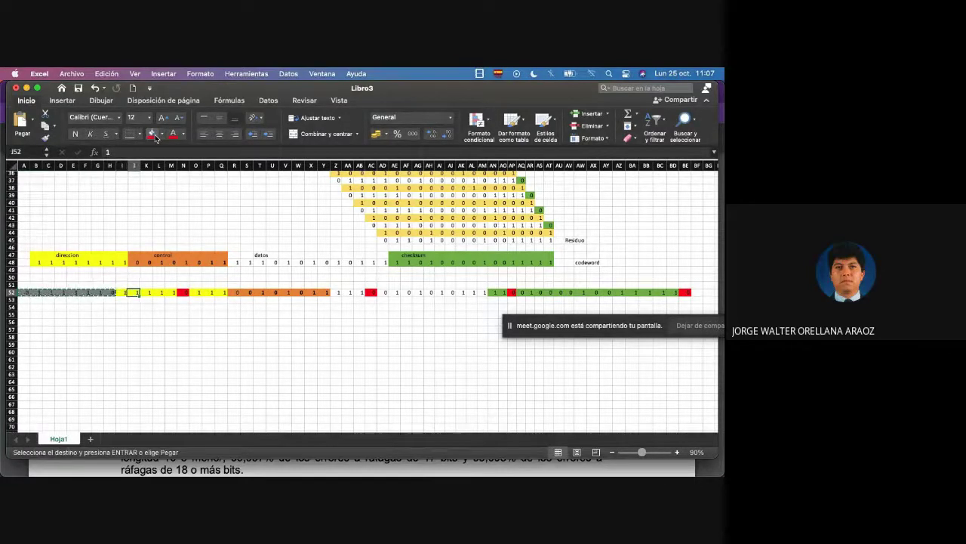
pyautogui.press('Right')
pyautogui.press('Right')
pyautogui.press('Right')
pyautogui.press('Right')
pyautogui.press('Right')
pyautogui.press('Right')
pyautogui.press('Right')
pyautogui.press('Right')
pyautogui.press('Right')
pyautogui.press('Right')
pyautogui.press('Right')
pyautogui.press('Right')
pyautogui.press('Right')
pyautogui.press('Right')
pyautogui.press('Right')
pyautogui.press('Right')
pyautogui.press('Right')
pyautogui.press('Right')
pyautogui.press('Right')
pyautogui.press('Right')
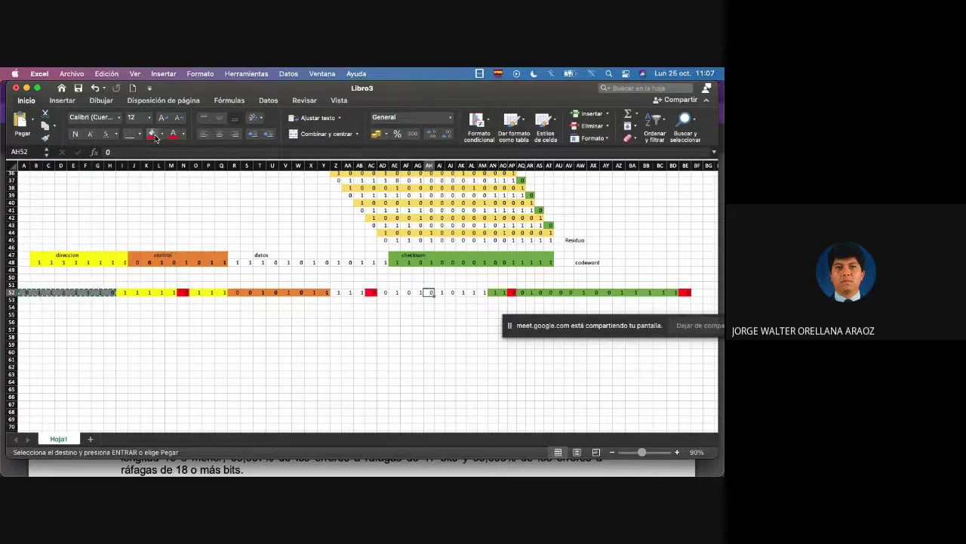
pyautogui.press('Right')
pyautogui.press('Right')
pyautogui.press('Right')
pyautogui.press('Right')
pyautogui.press('Right')
pyautogui.press('Right')
pyautogui.press('Right')
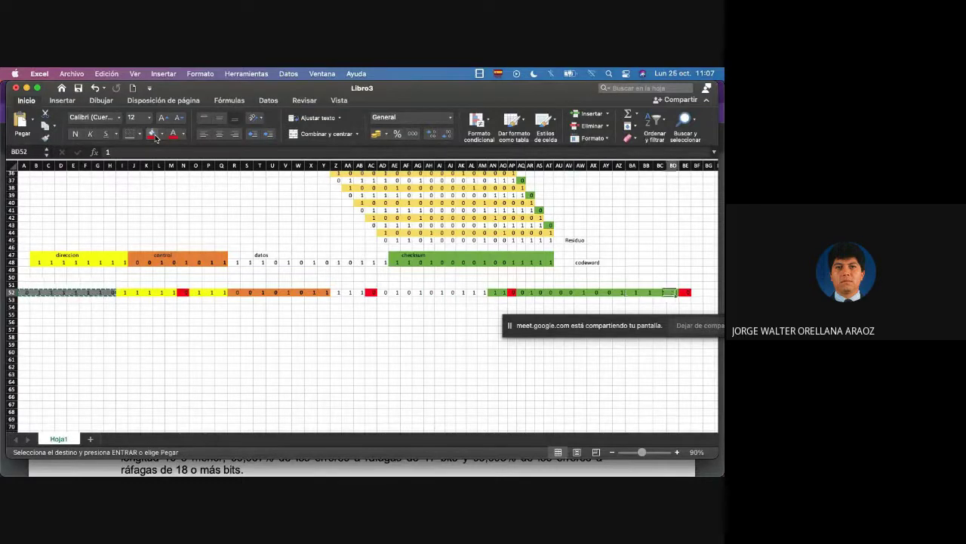
pyautogui.press('super+v')
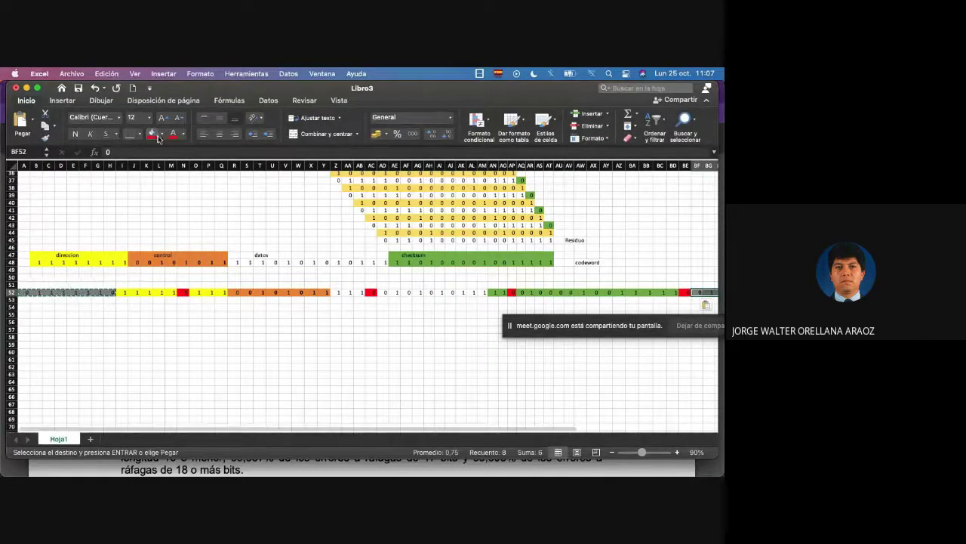
pyautogui.hscroll(3, 185, 219)
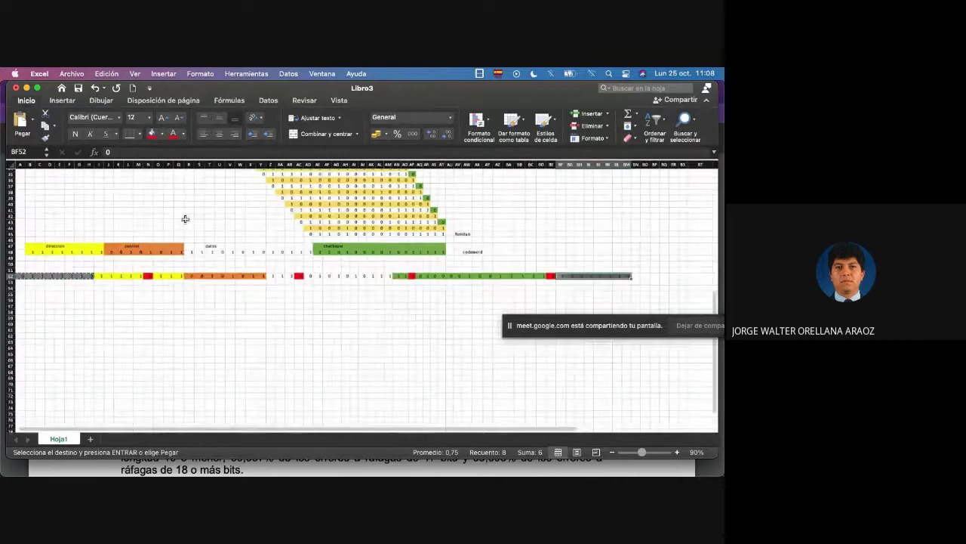
pyautogui.scroll(-2, 185, 219)
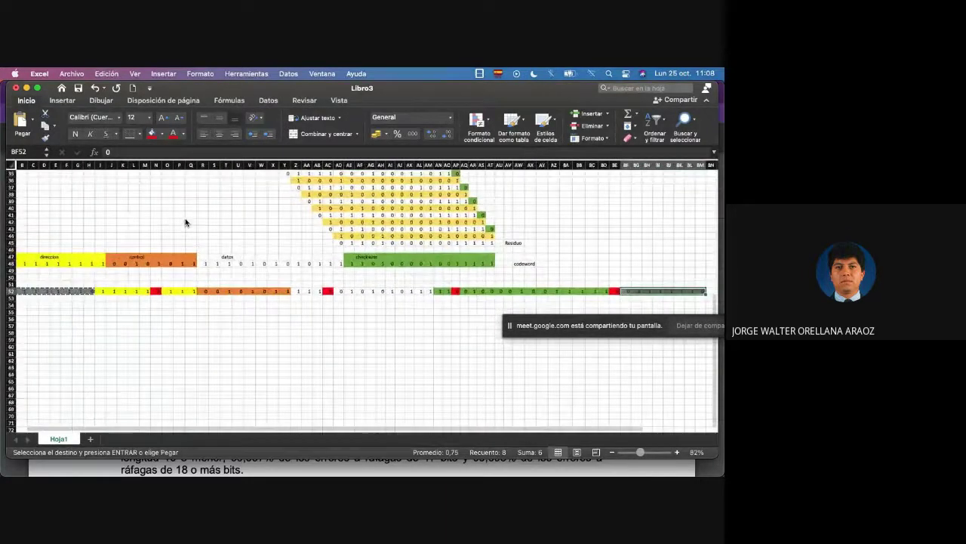
pyautogui.press('Right')
pyautogui.press('Right')
pyautogui.press('Right')
pyautogui.press('Right')
pyautogui.press('Right')
pyautogui.press('Right')
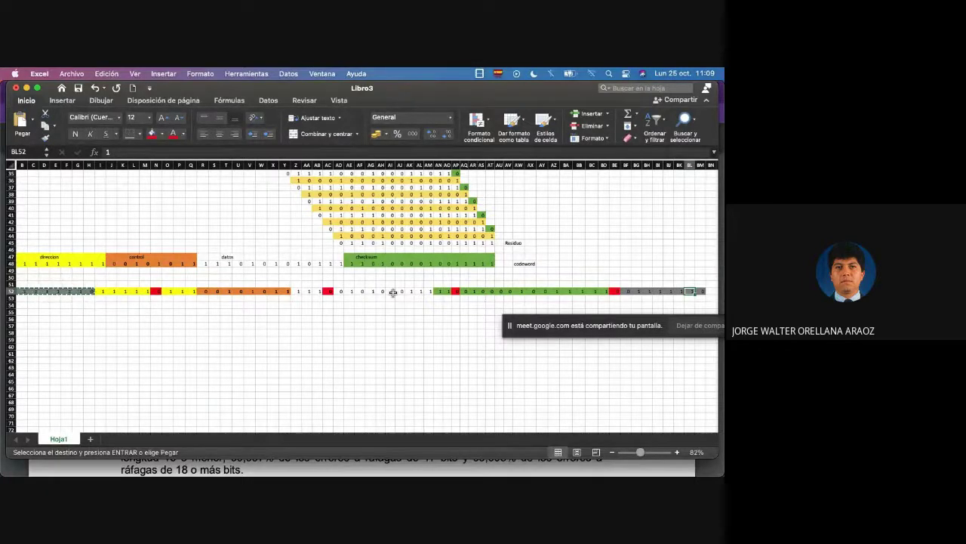
# Step: Review the original frame in row 6, examining the control field's bit groups K6:M6, N6 and O6:Q6 and the data bits up to the checksum
pyautogui.scroll(10, 393, 293)
pyautogui.hscroll(3, 393, 292)
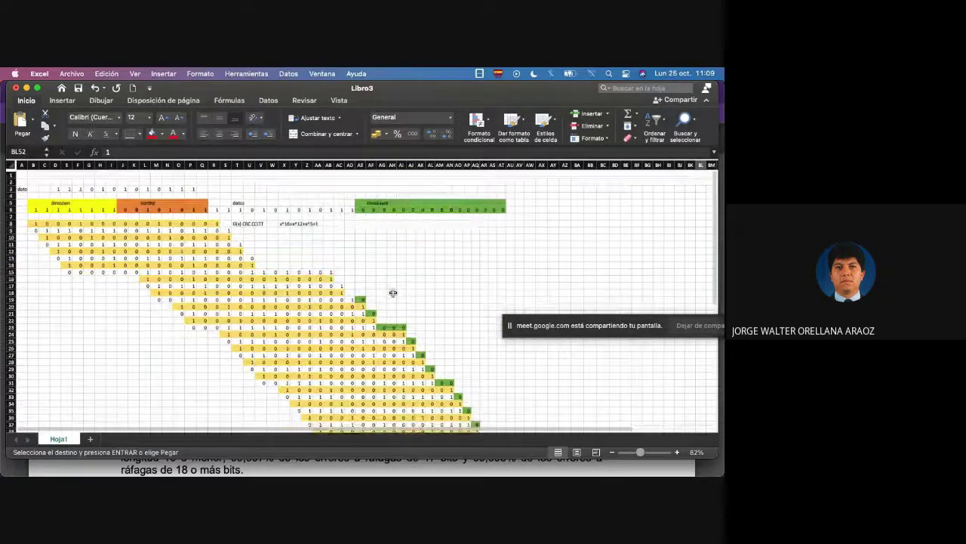
pyautogui.scroll(5, 394, 292)
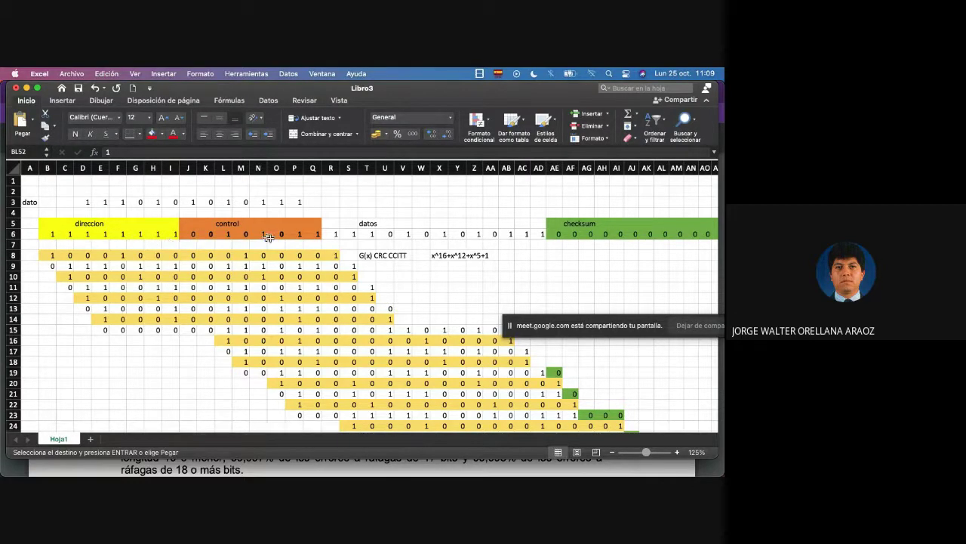
pyautogui.click(193, 234)
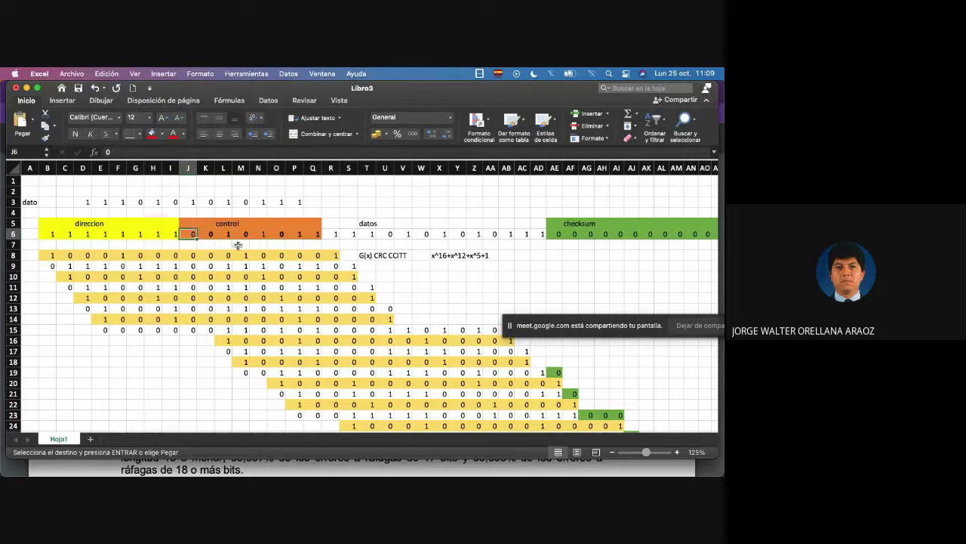
pyautogui.press('Right')
pyautogui.hotkey('shift', 'Right')
pyautogui.hotkey('shift', 'Right')
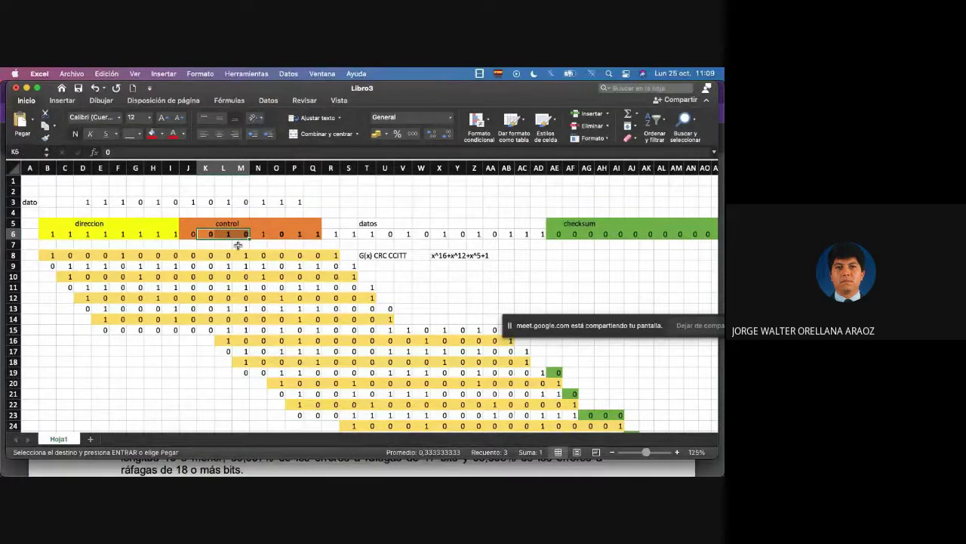
pyautogui.press('Right')
pyautogui.press('Right')
pyautogui.press('Right')
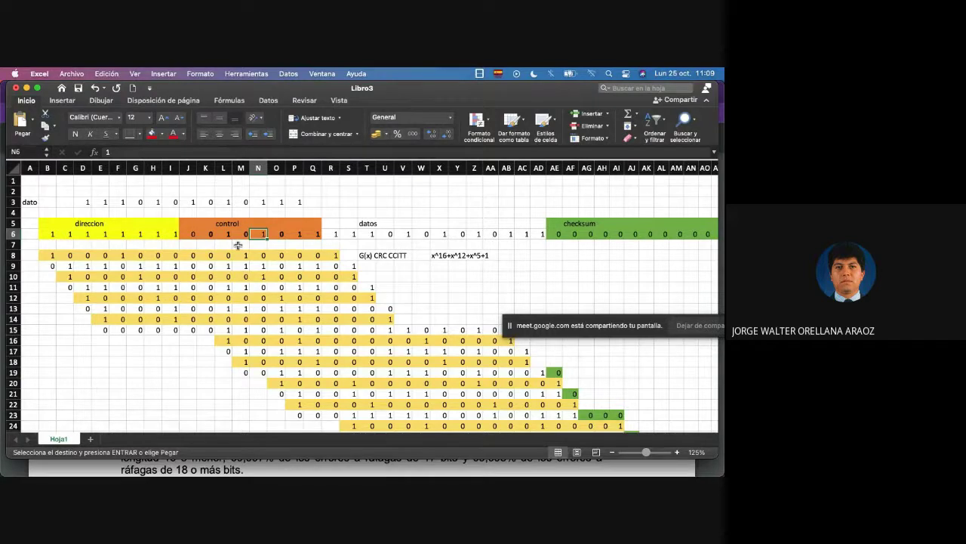
pyautogui.press('Right')
pyautogui.hotkey('shift', 'Right')
pyautogui.hotkey('shift', 'Right')
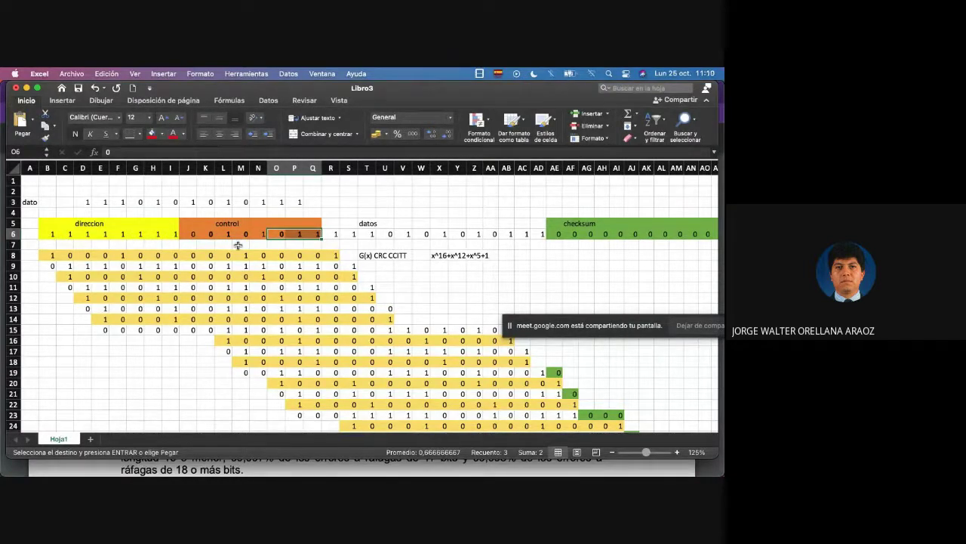
pyautogui.press('Right')
pyautogui.press('Right')
pyautogui.press('Right')
pyautogui.press('Right')
pyautogui.press('Right')
pyautogui.press('Right')
pyautogui.press('Right')
pyautogui.press('Right')
pyautogui.press('Right')
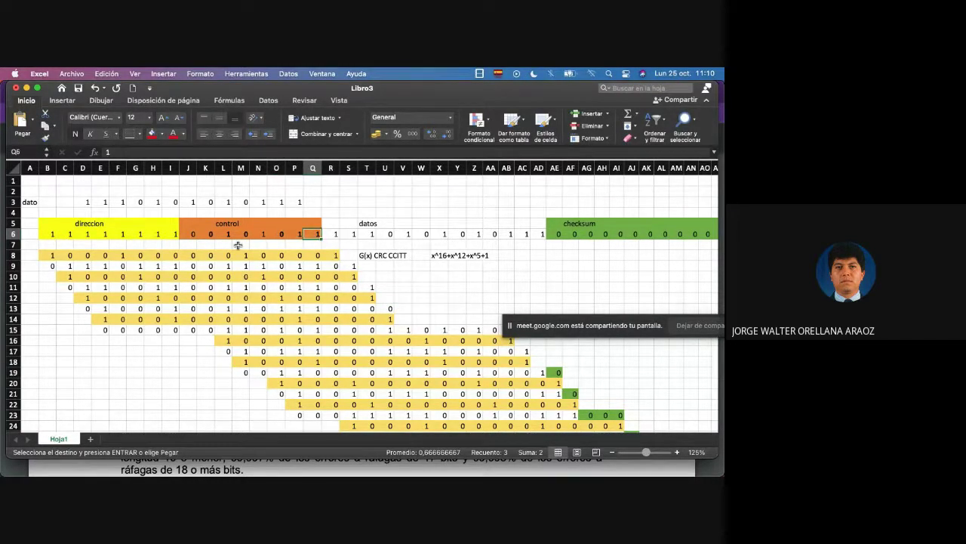
pyautogui.press('Right')
pyautogui.press('Right')
pyautogui.press('Right')
pyautogui.press('Right')
pyautogui.press('Right')
pyautogui.press('Right')
pyautogui.press('Right')
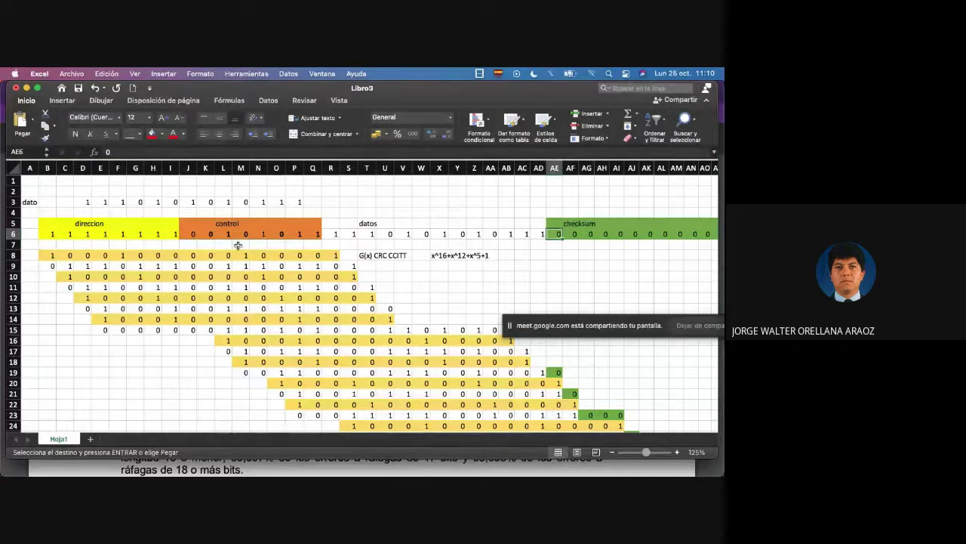
# Step: Review the CRC CCITT generator polynomial in row 8 and follow the division down to the residue, codeword and stuffed frame
pyautogui.click(365, 258)
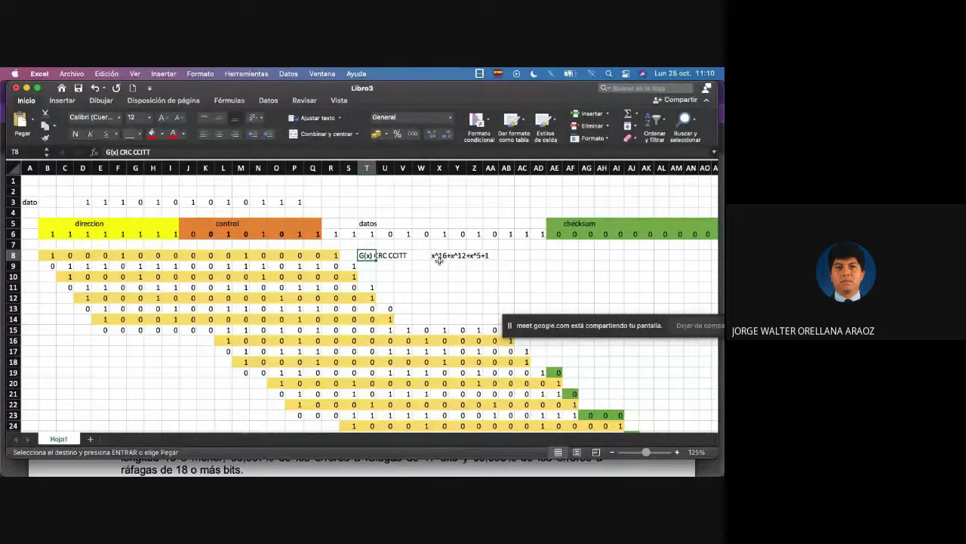
pyautogui.scroll(-6, 437, 259)
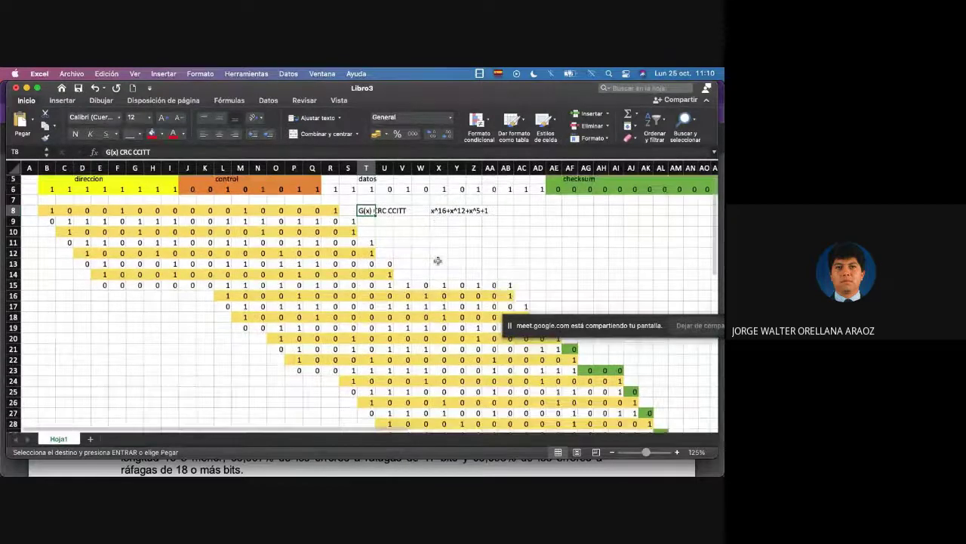
pyautogui.scroll(-10, 437, 260)
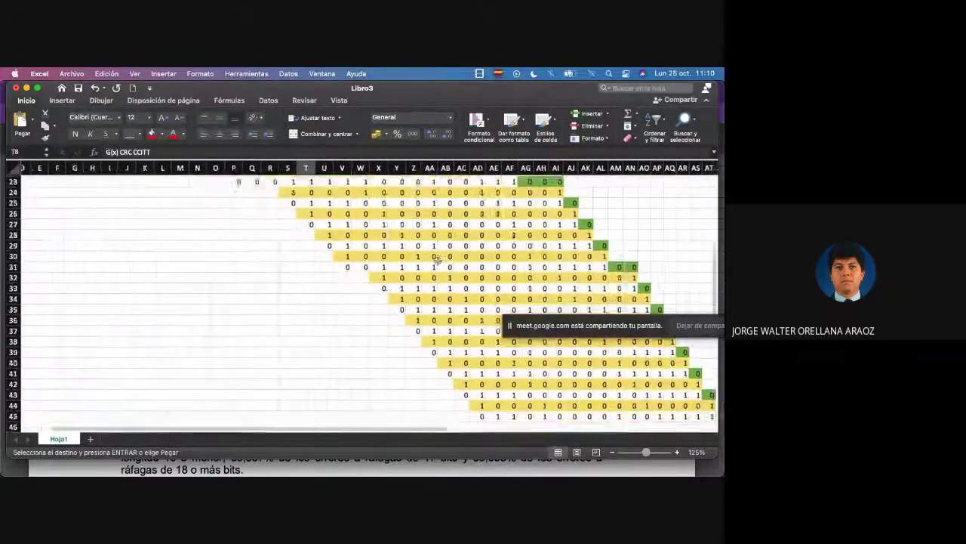
pyautogui.hscroll(3, 438, 259)
pyautogui.scroll(-1, 437, 260)
pyautogui.hscroll(1, 438, 260)
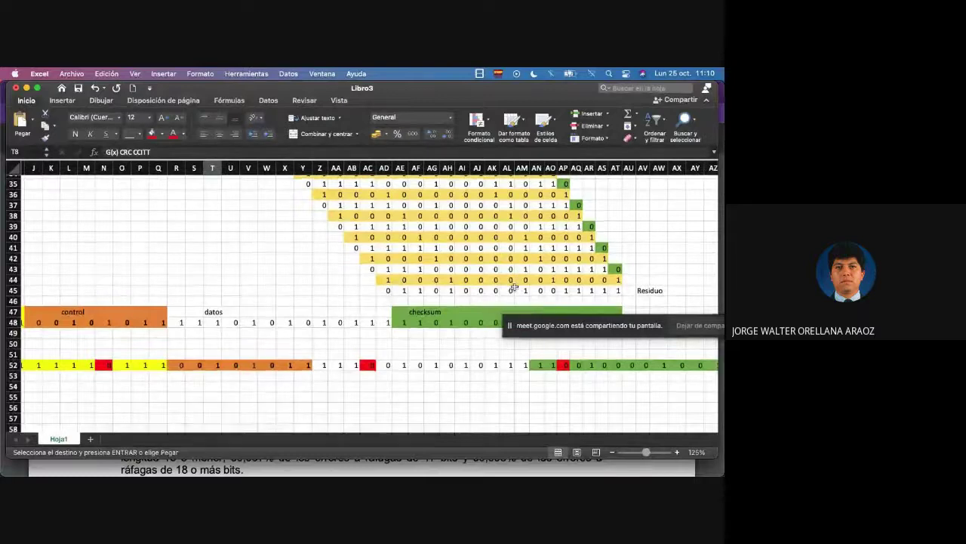
# Step: Compare the codeword's address, control, data and checksum fields in row 48 with the bit-stuffed frame in row 52
pyautogui.scroll(-2, 520, 282)
pyautogui.hscroll(-1, 519, 282)
pyautogui.scroll(-4, 514, 285)
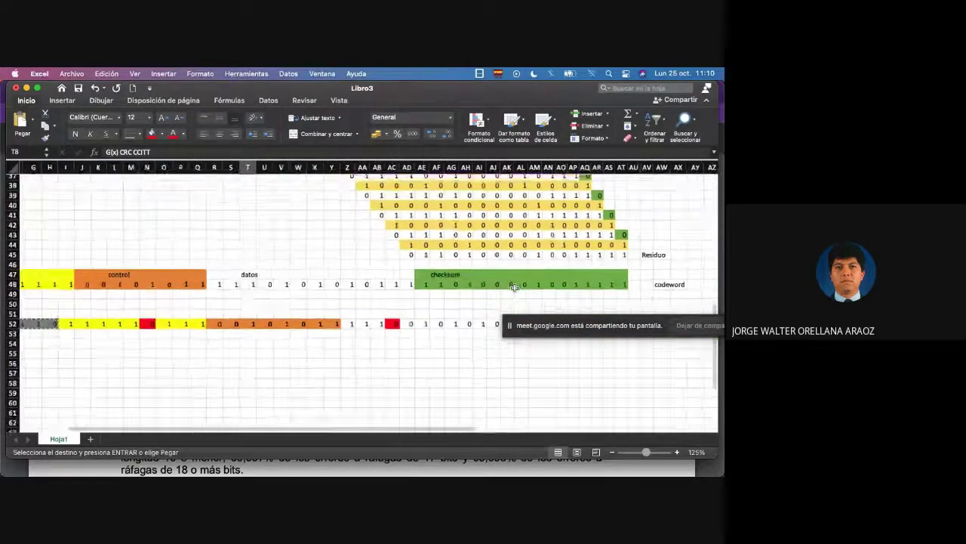
pyautogui.scroll(-3, 515, 288)
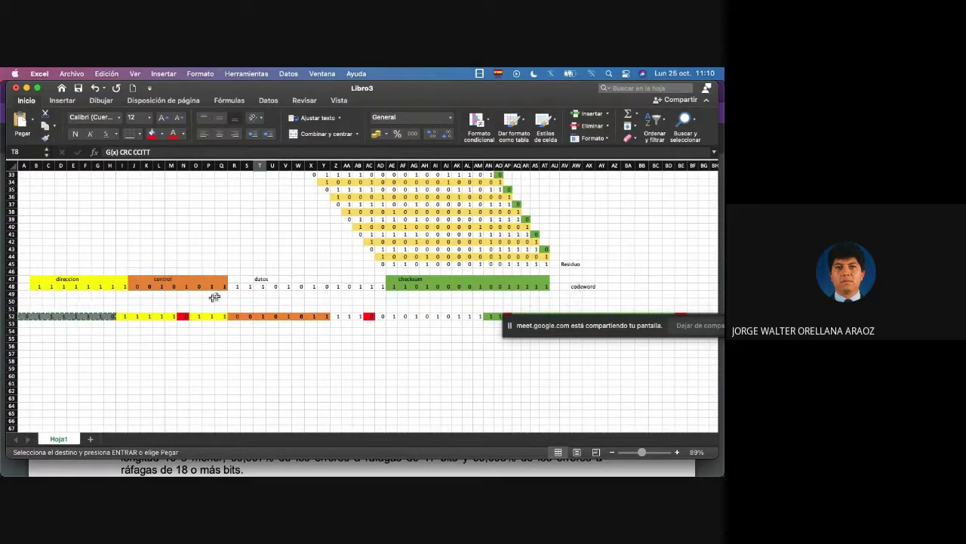
pyautogui.scroll(-2, 111, 320)
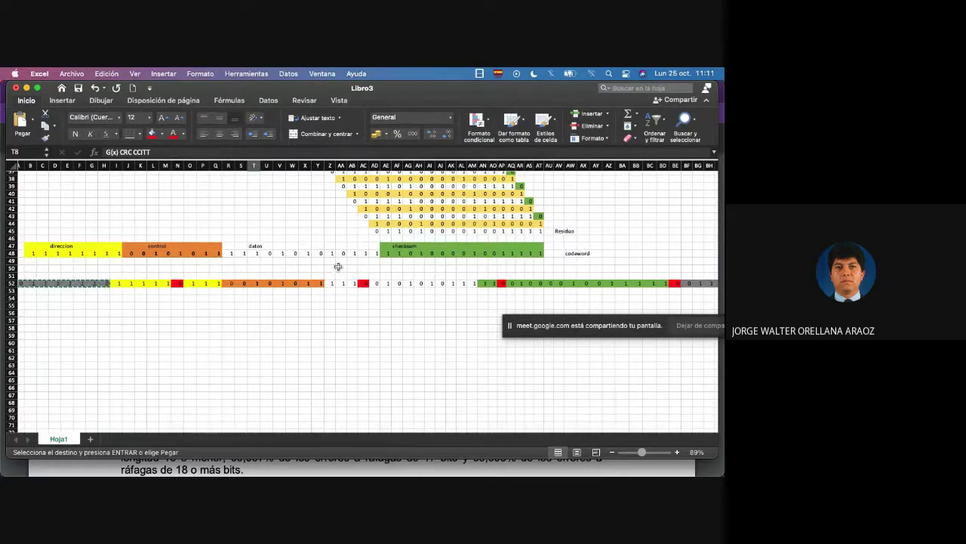
# Step: Switch to Redes de Computadoras.pdf in Chrome and examine the HDLC frame structure table and the control field layout on page 81
pyautogui.hotkey('ctrl', 'Up')
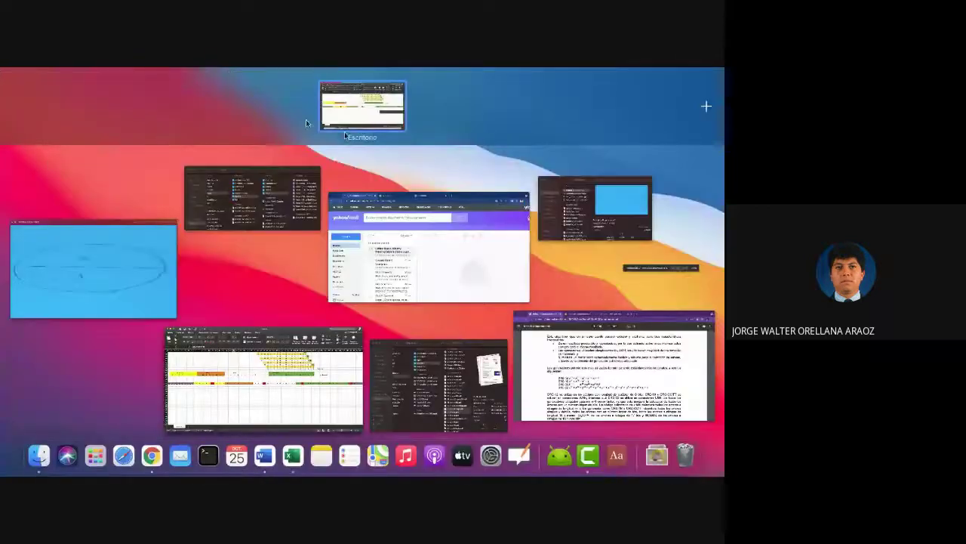
pyautogui.click(606, 344)
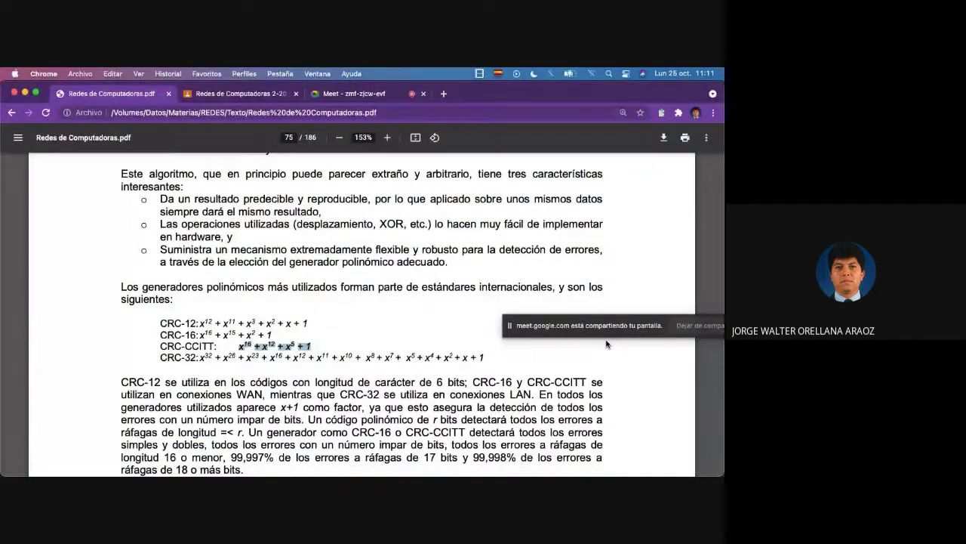
pyautogui.scroll(-15, 390, 285)
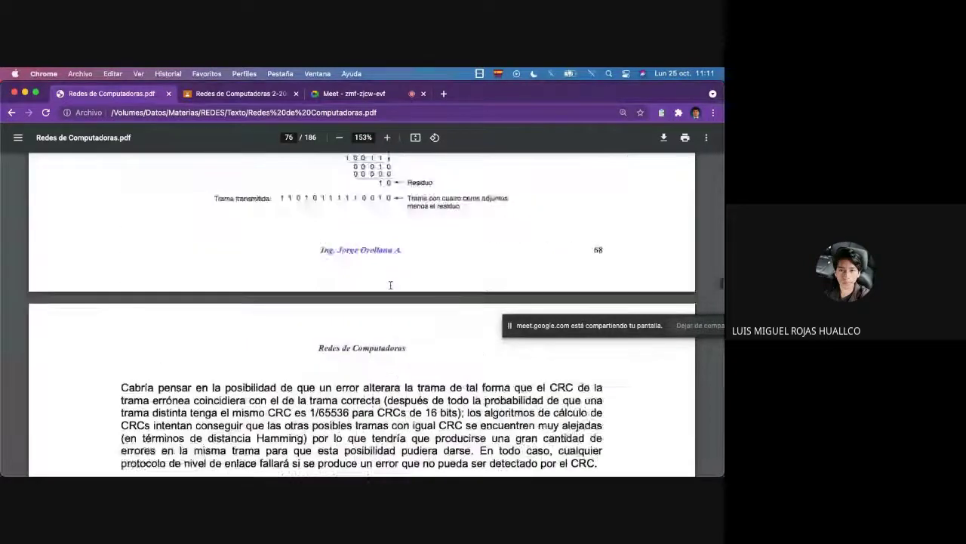
pyautogui.scroll(-15, 390, 284)
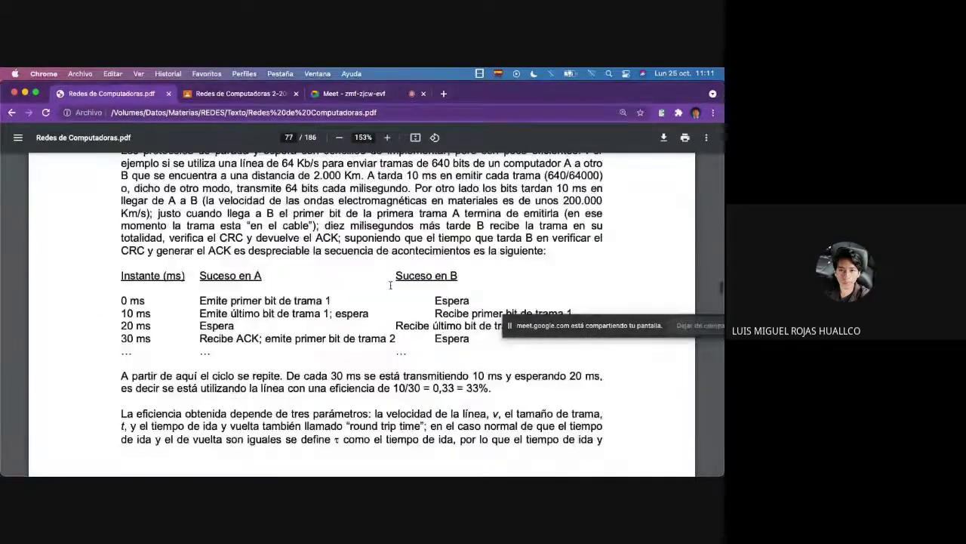
pyautogui.scroll(-15, 390, 284)
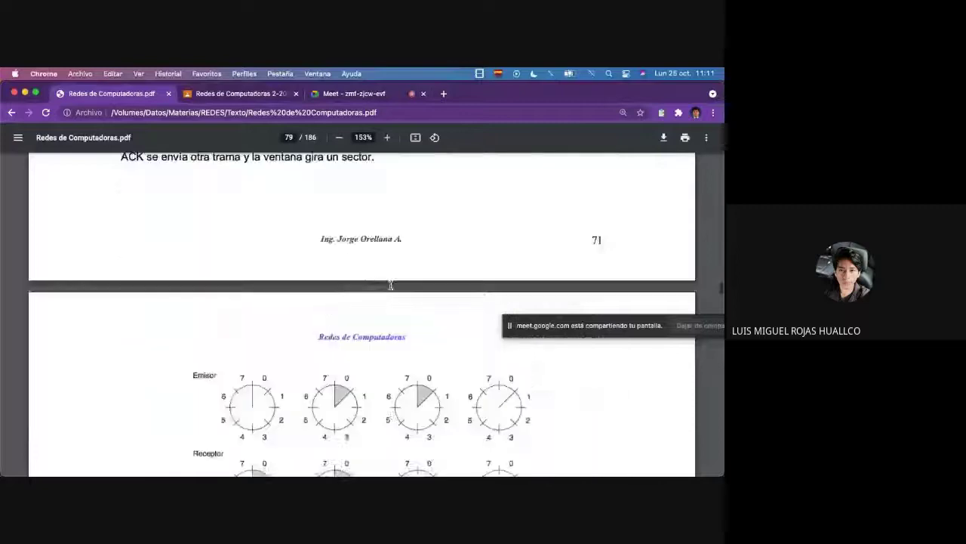
pyautogui.scroll(-15, 390, 285)
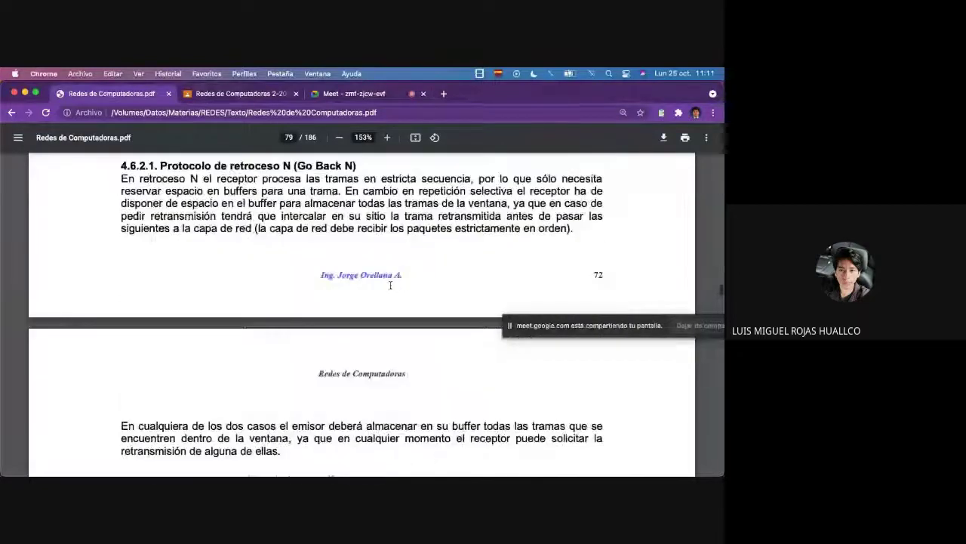
pyautogui.scroll(-15, 390, 285)
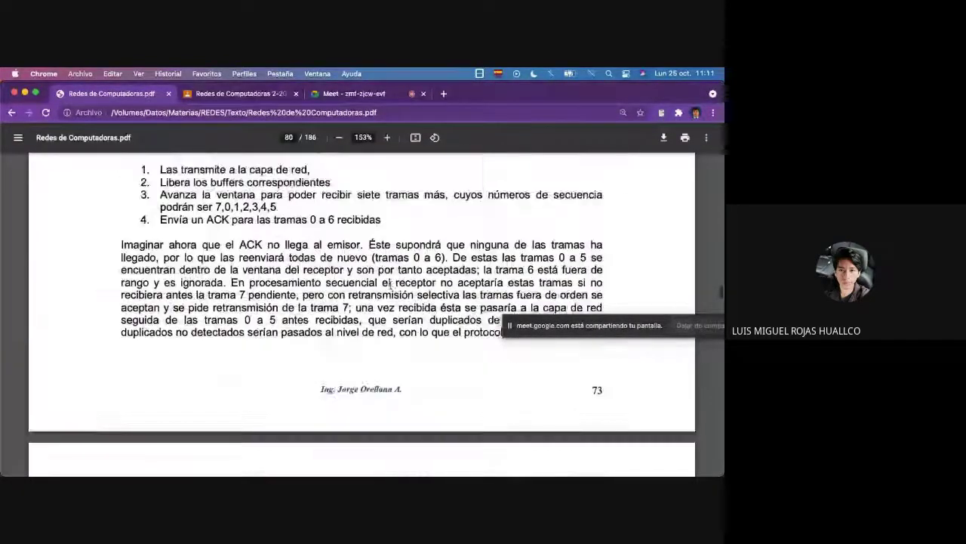
pyautogui.scroll(-15, 390, 285)
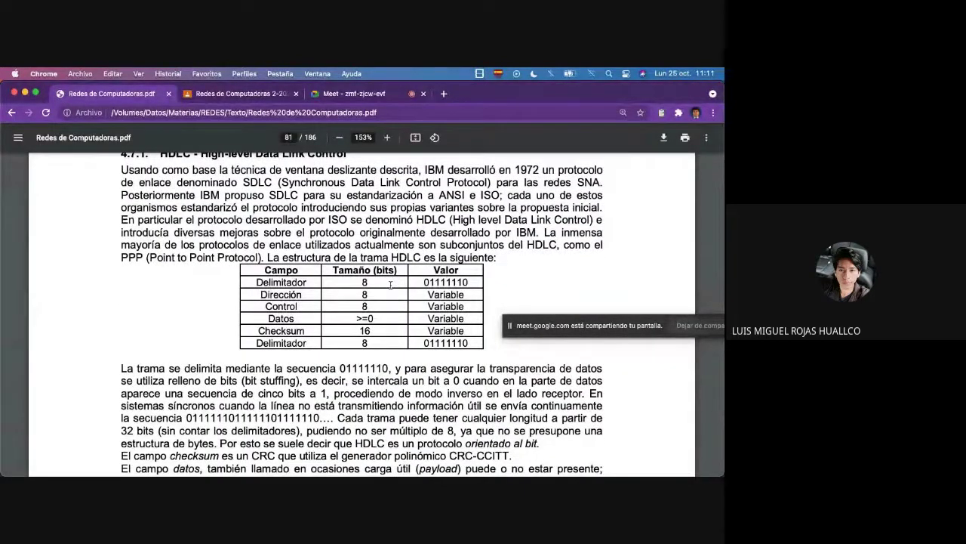
pyautogui.scroll(-1, 391, 284)
pyautogui.scroll(-5, 391, 285)
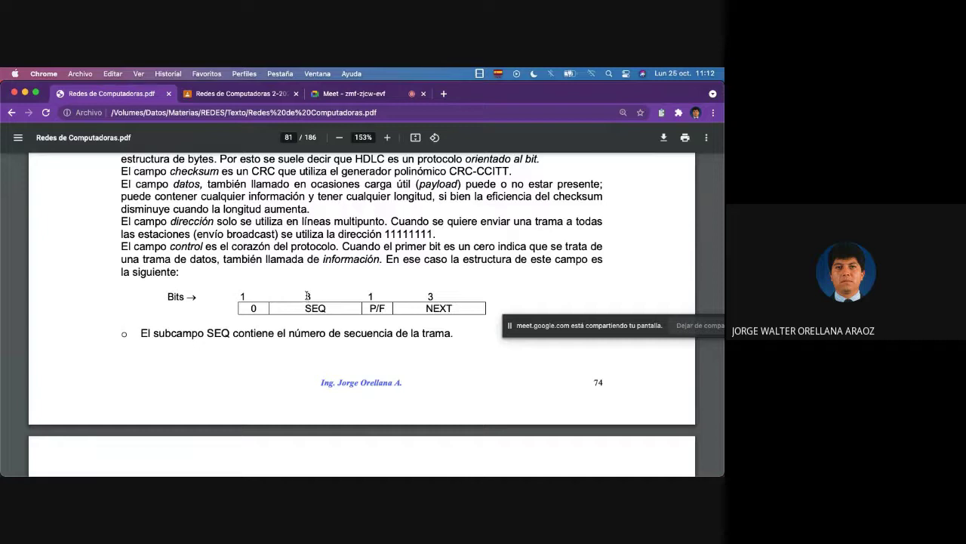
# Step: Switch to the VentanaDeslizante.mp4 preview, play and pause it, and rewind it to near the start to examine the numbered window sectors
pyautogui.moveTo(1, 71)
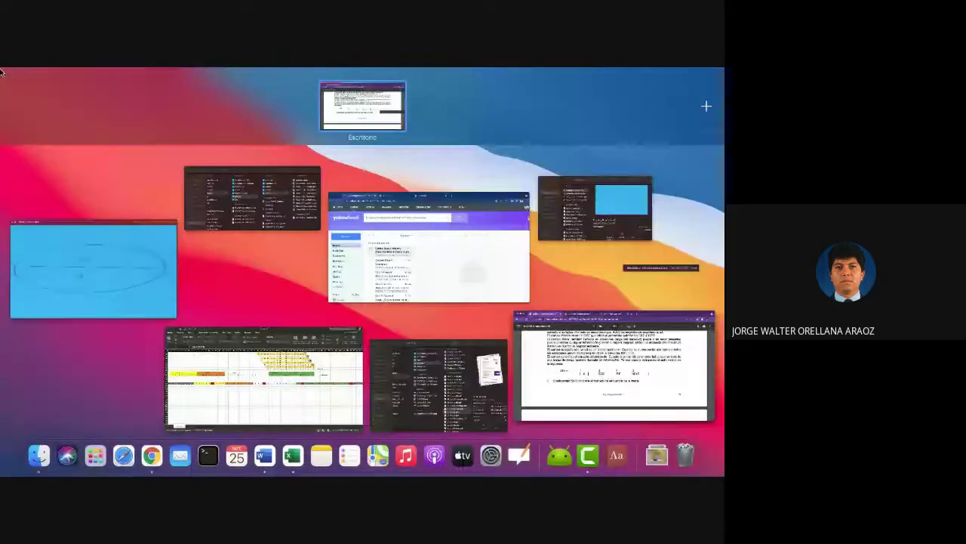
pyautogui.click(125, 228)
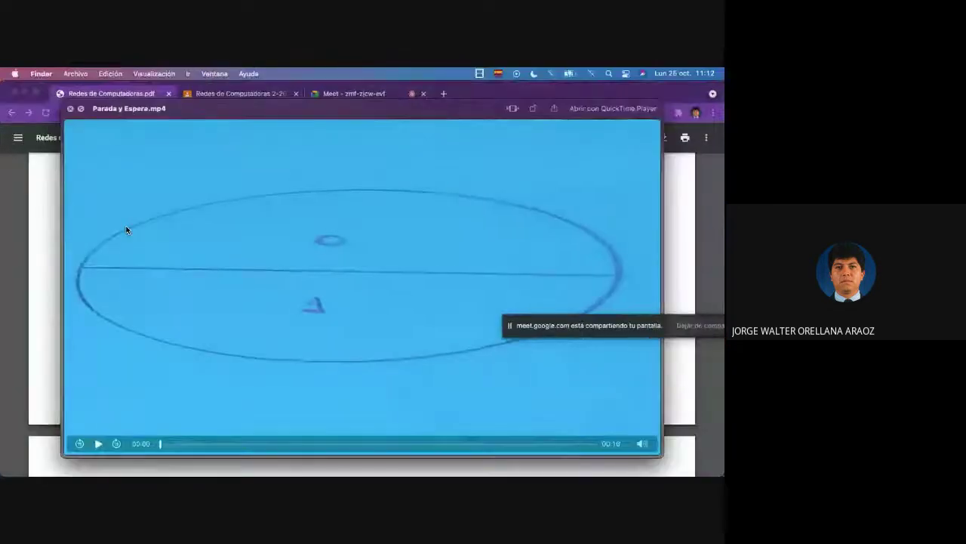
pyautogui.press('super+grave')
pyautogui.press('space')
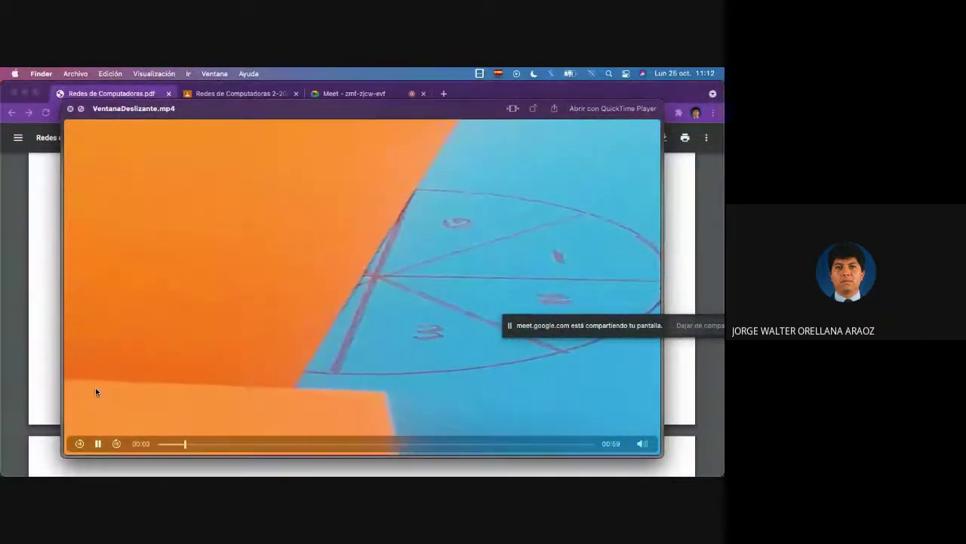
pyautogui.click(99, 443)
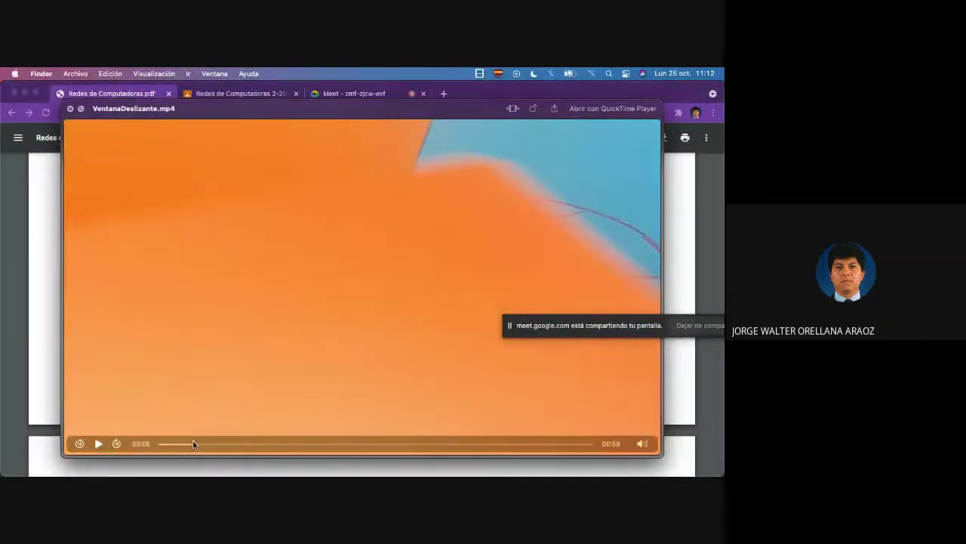
pyautogui.moveTo(193, 444); pyautogui.dragTo(164, 444)
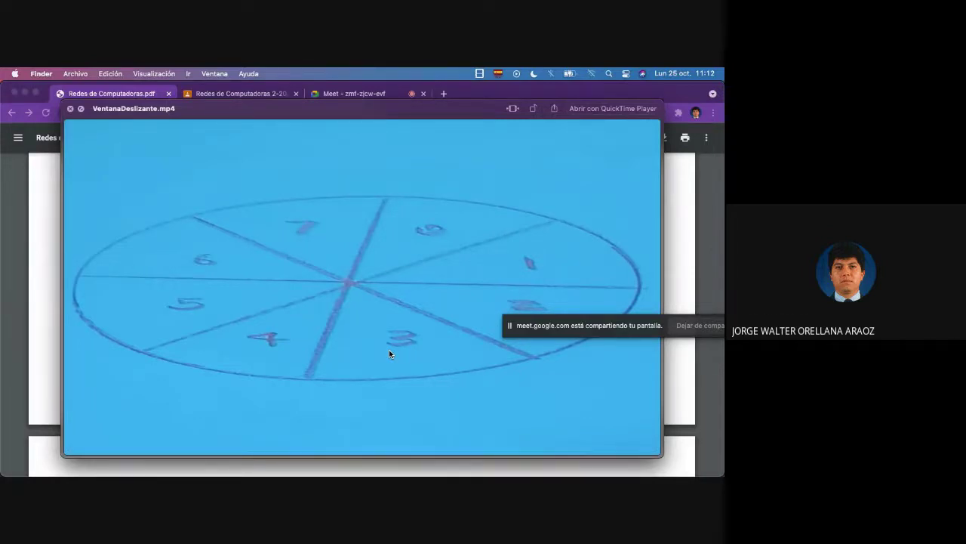
pyautogui.moveTo(1, 69)
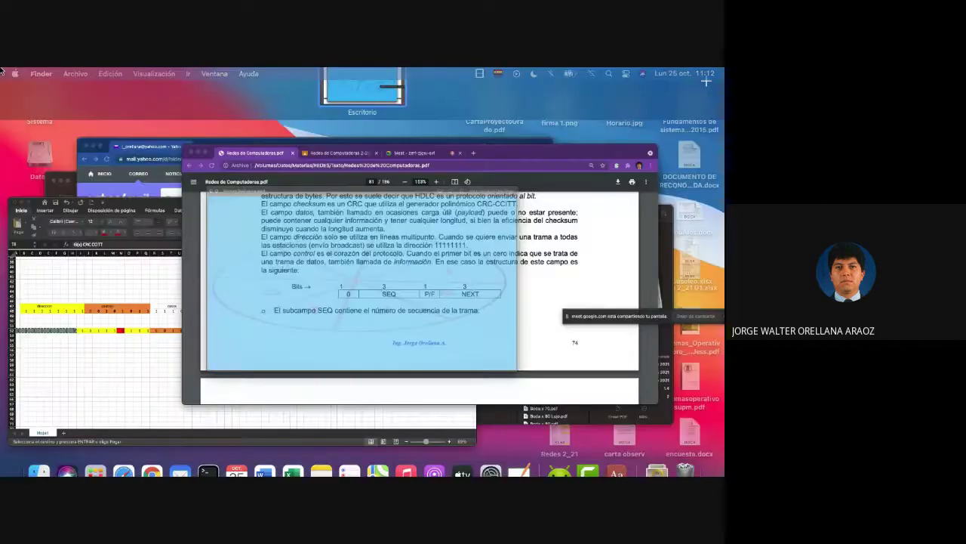